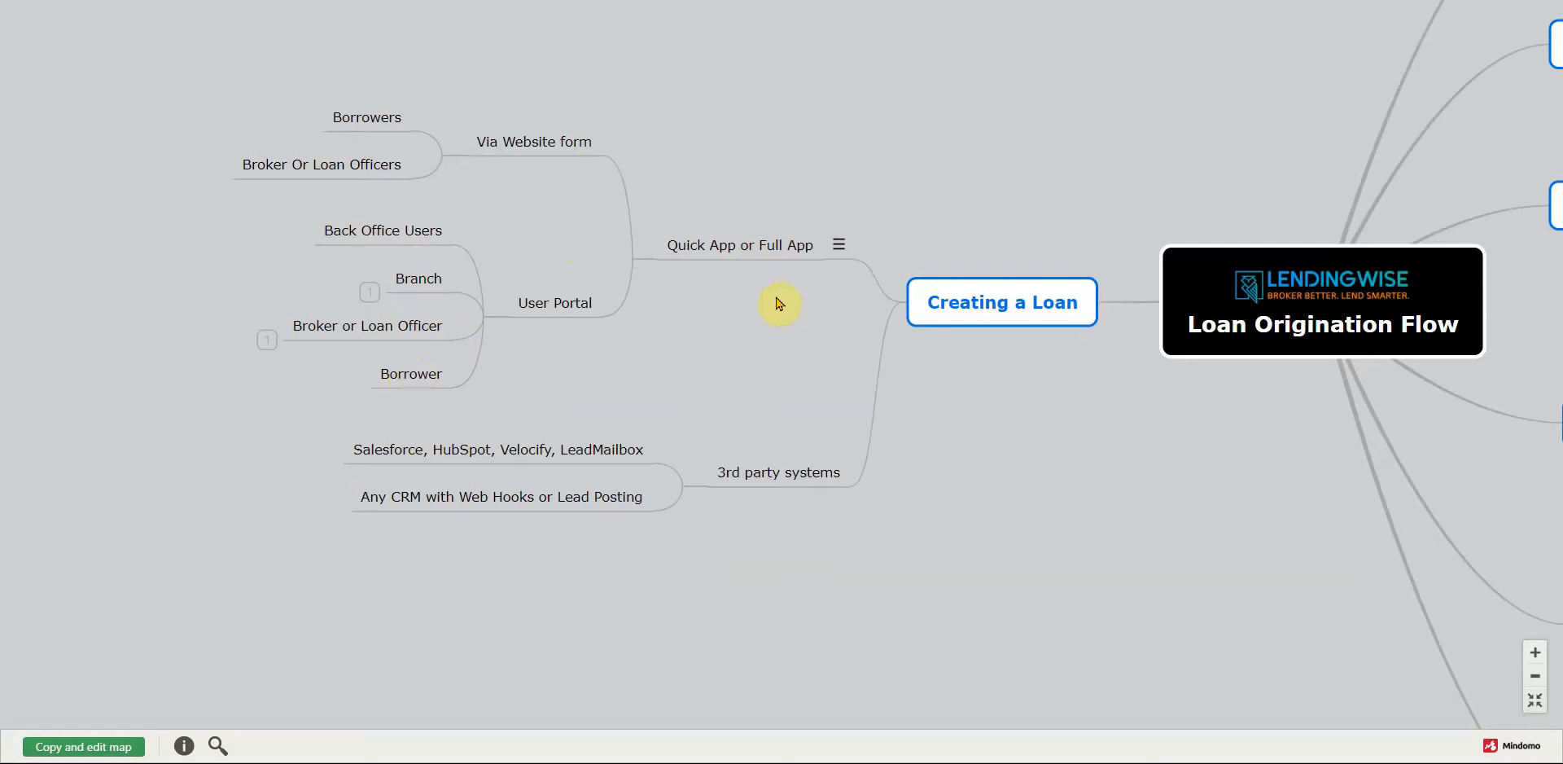
pyautogui.moveTo(771, 321); pyautogui.dragTo(721, 246)
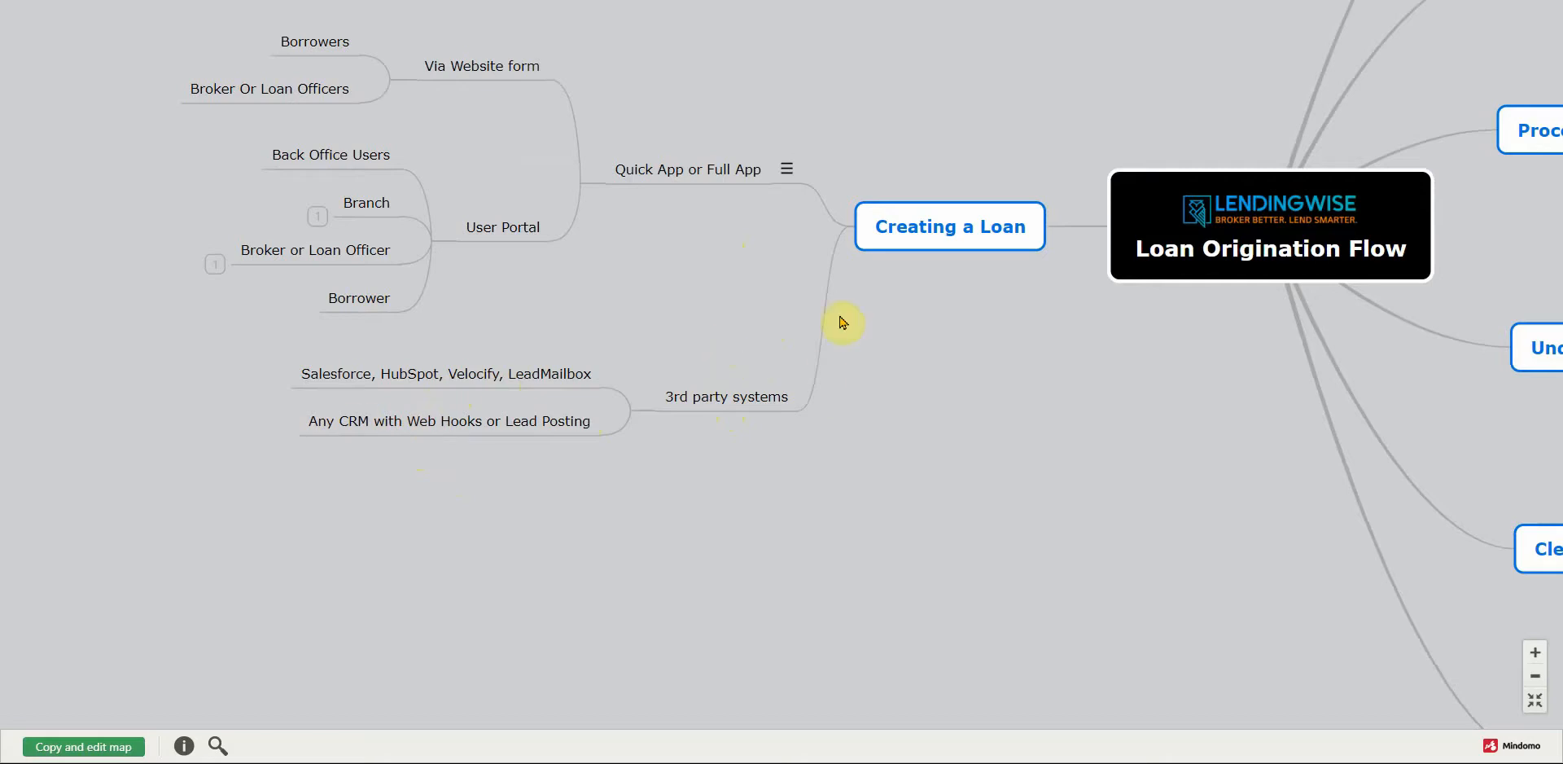
pyautogui.moveTo(899, 317); pyautogui.dragTo(765, 434)
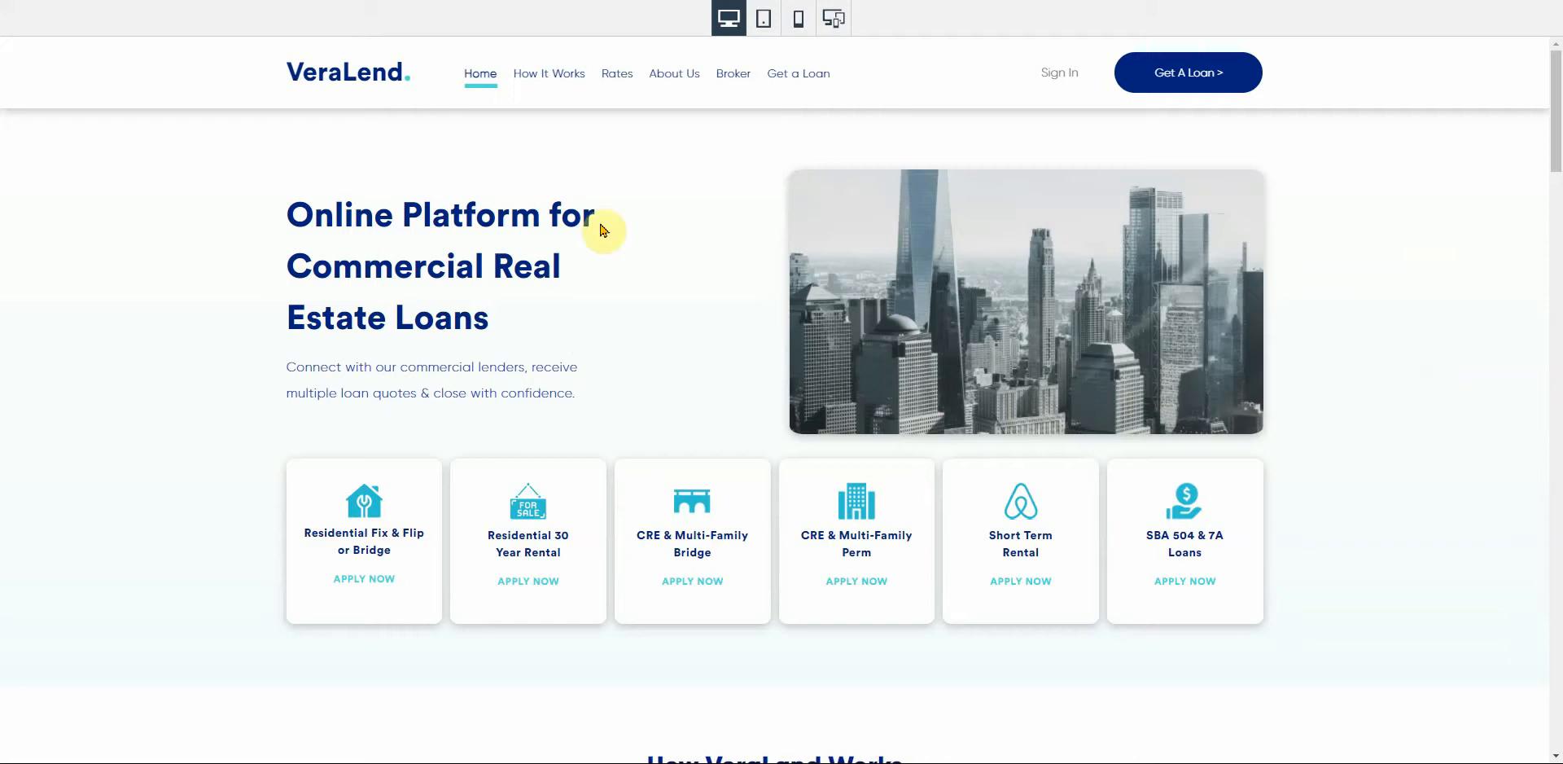
# Step: Look through the VeraLend home page, from the loan types down to the ratings and reviews
pyautogui.scroll(-3, 583, 269)
pyautogui.scroll(-6, 587, 301)
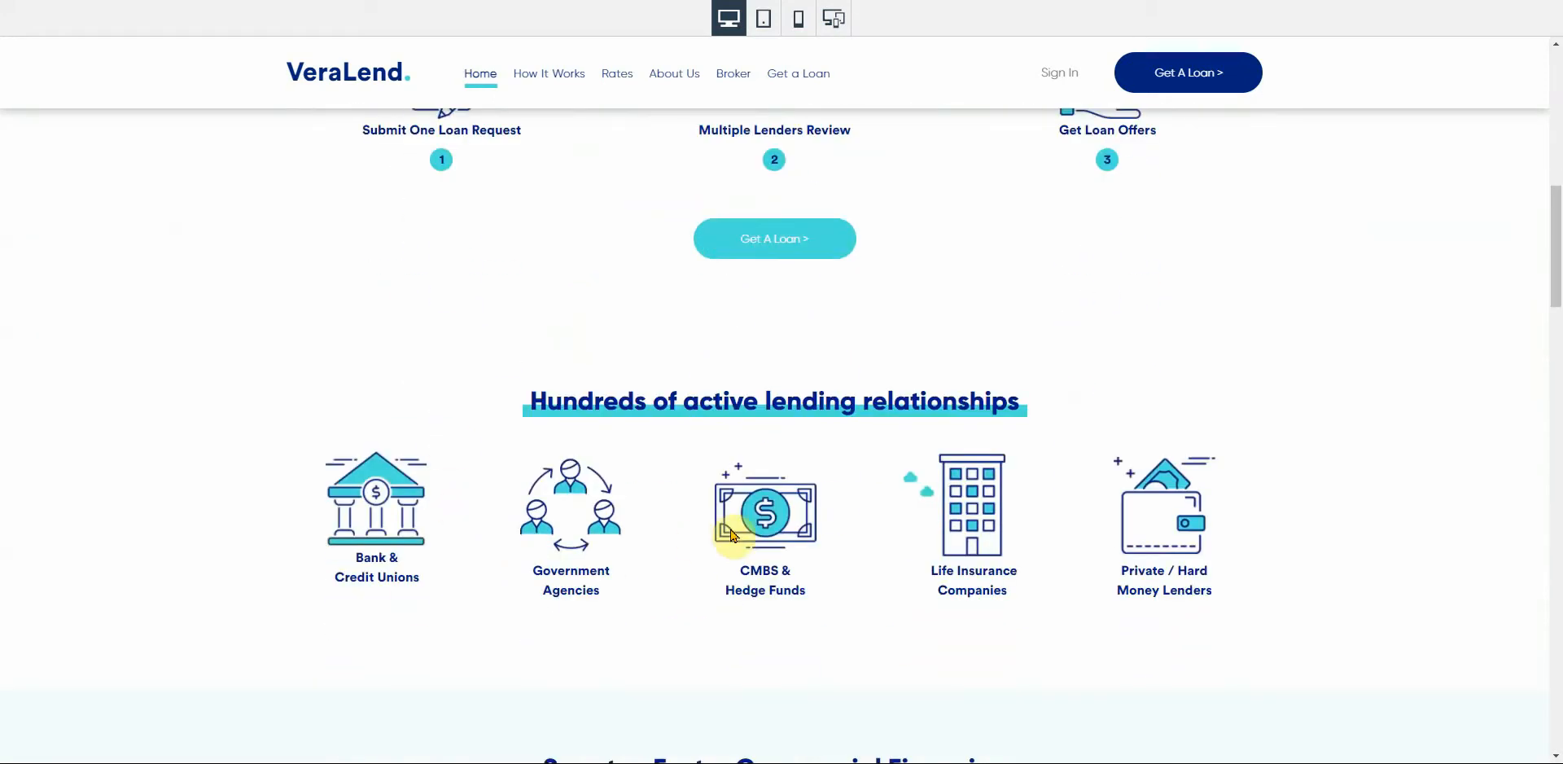
pyautogui.scroll(-4, 644, 508)
pyautogui.scroll(-7, 643, 506)
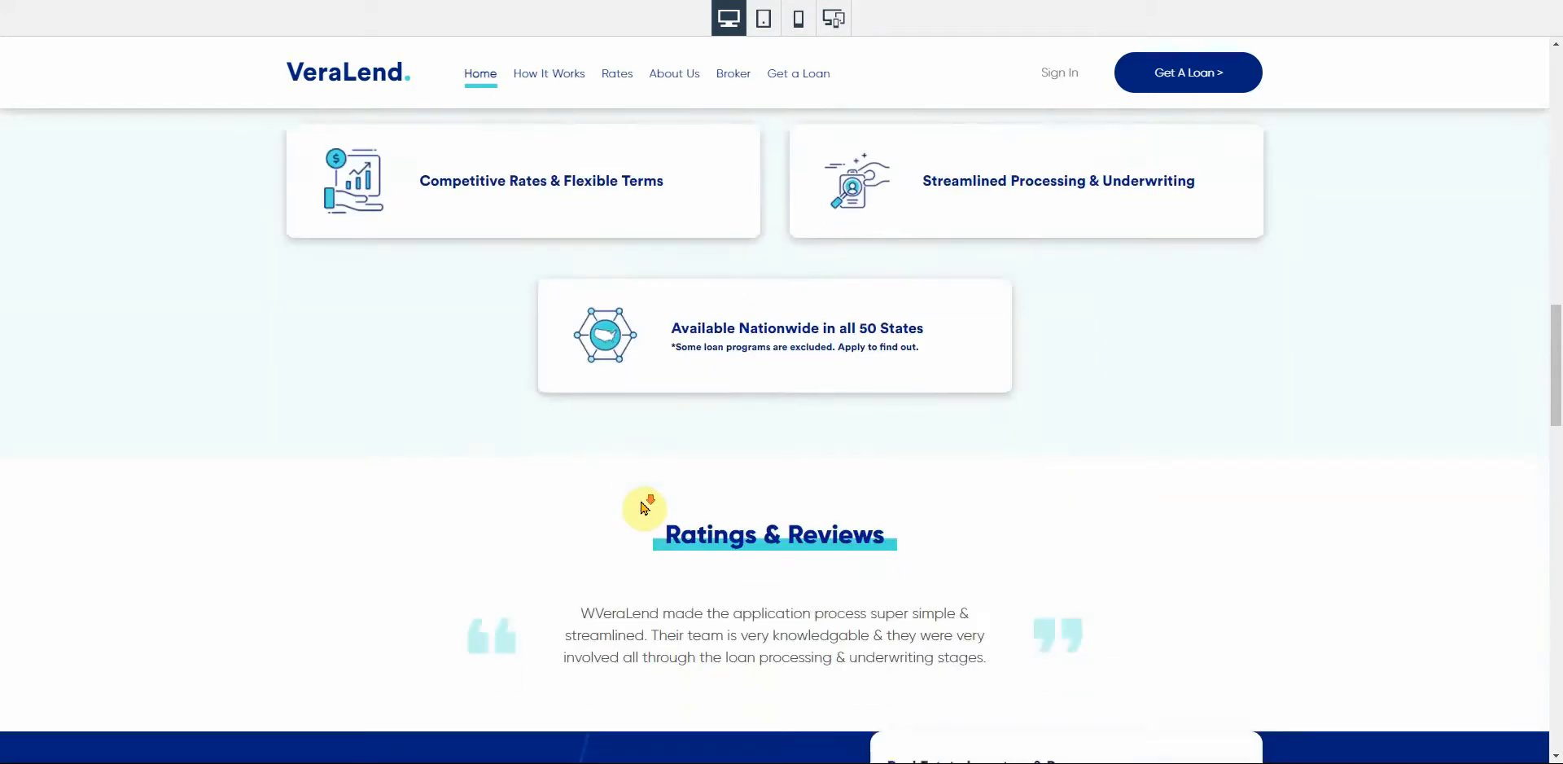
pyautogui.scroll(20, 643, 492)
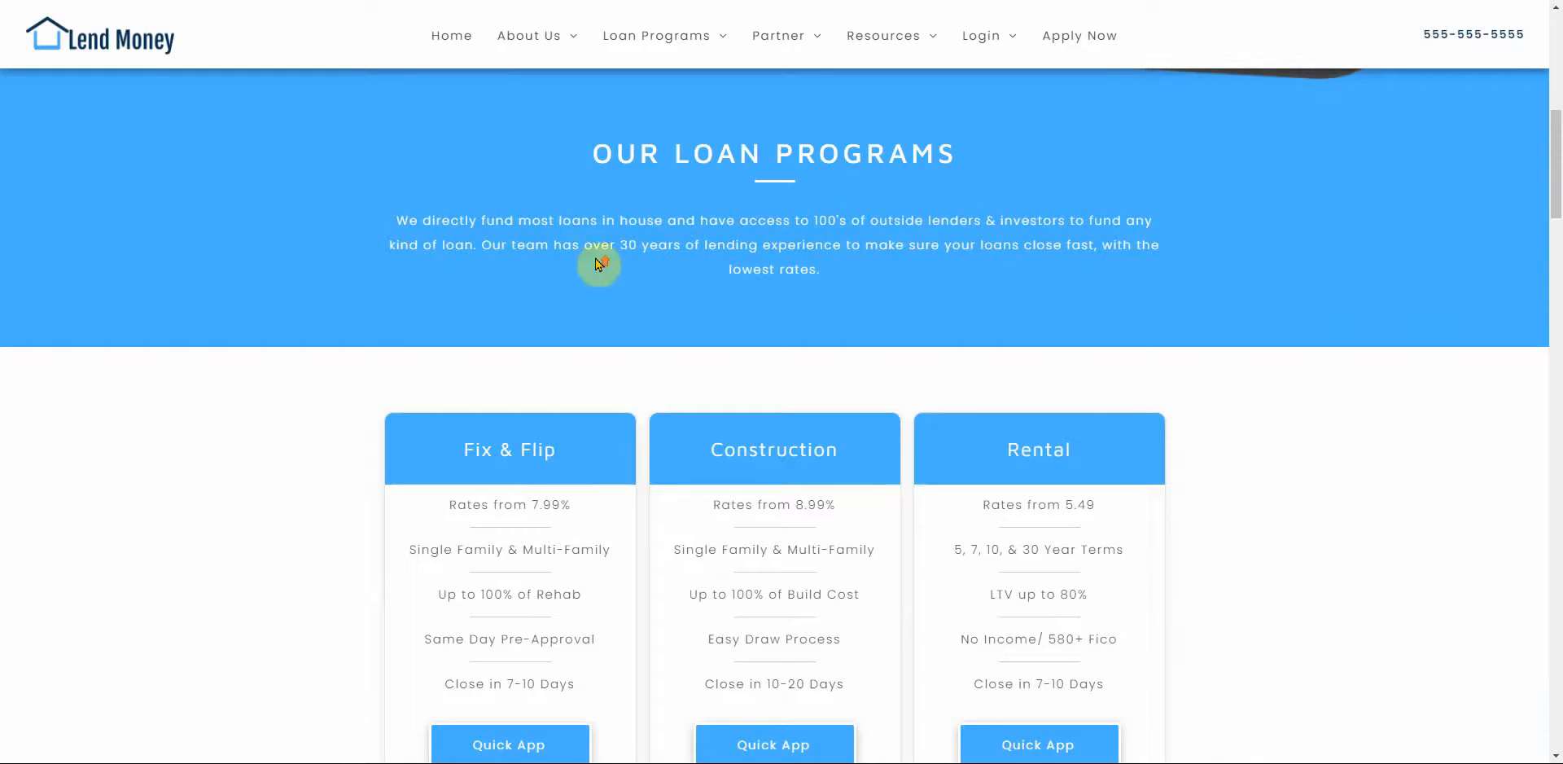
# Step: Look over the Lend Money home page and open its Apply Now loan application form
pyautogui.scroll(8, 597, 261)
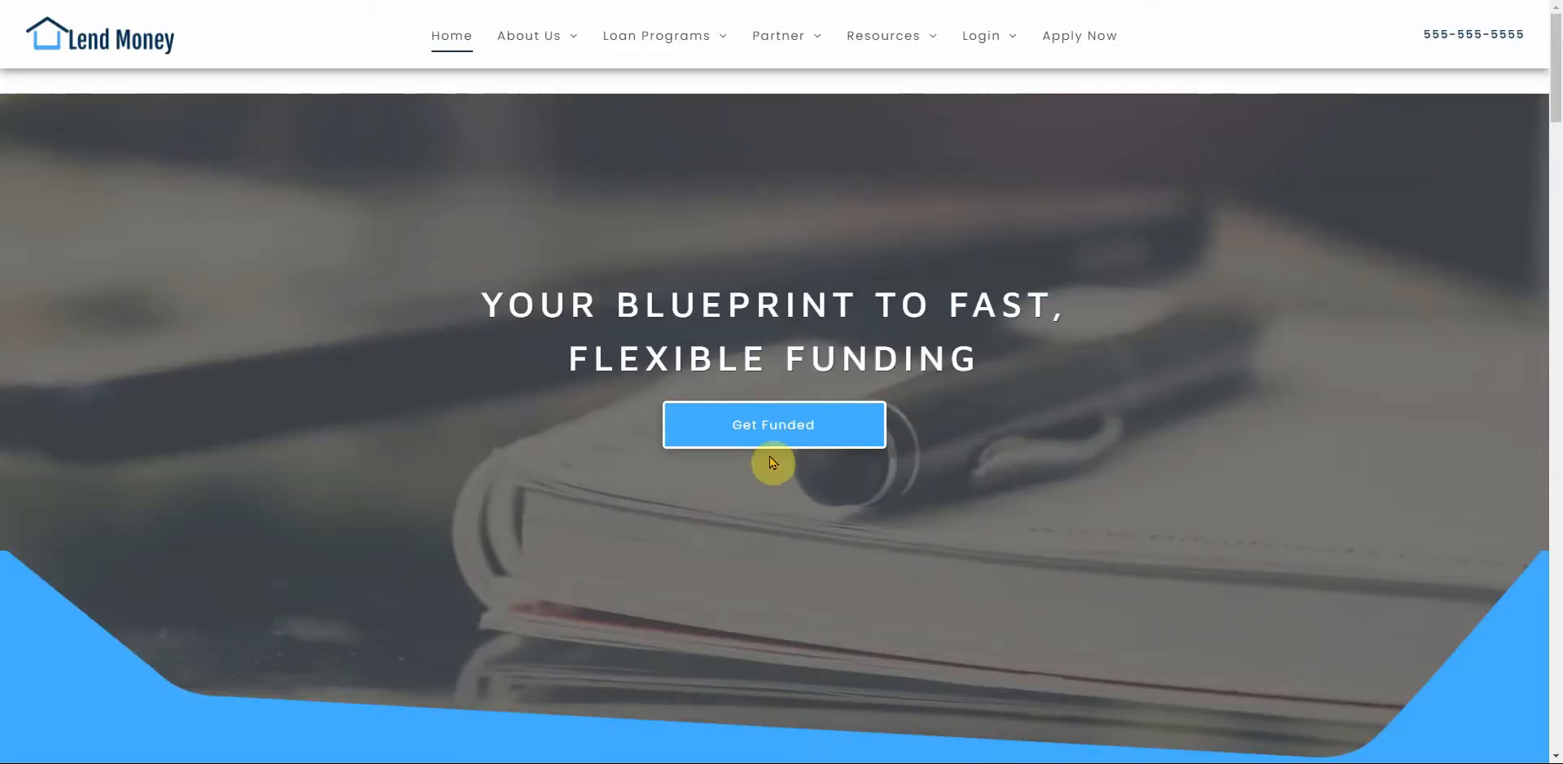
pyautogui.scroll(-10, 775, 457)
pyautogui.scroll(10, 772, 454)
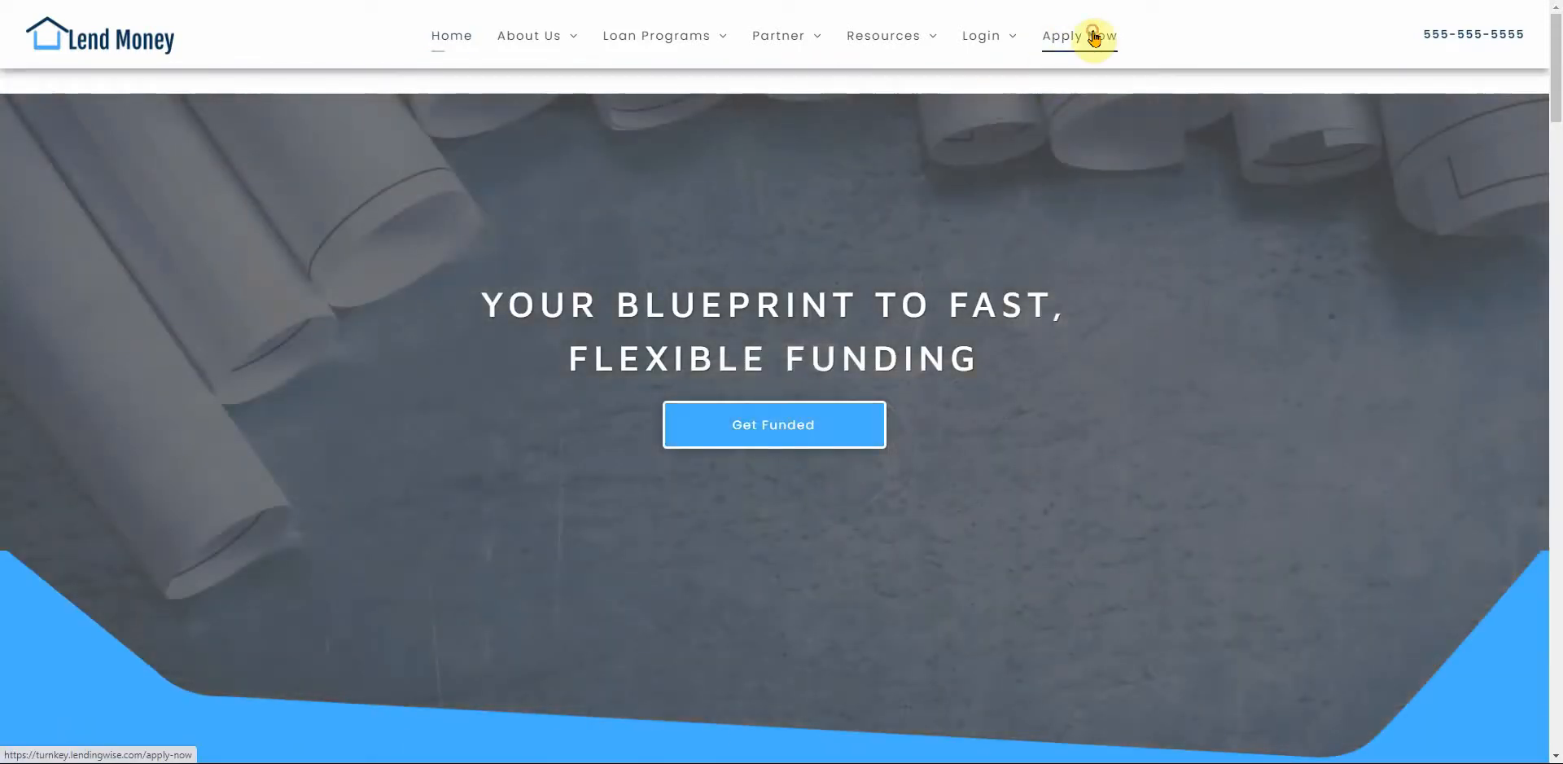
pyautogui.click(1093, 37)
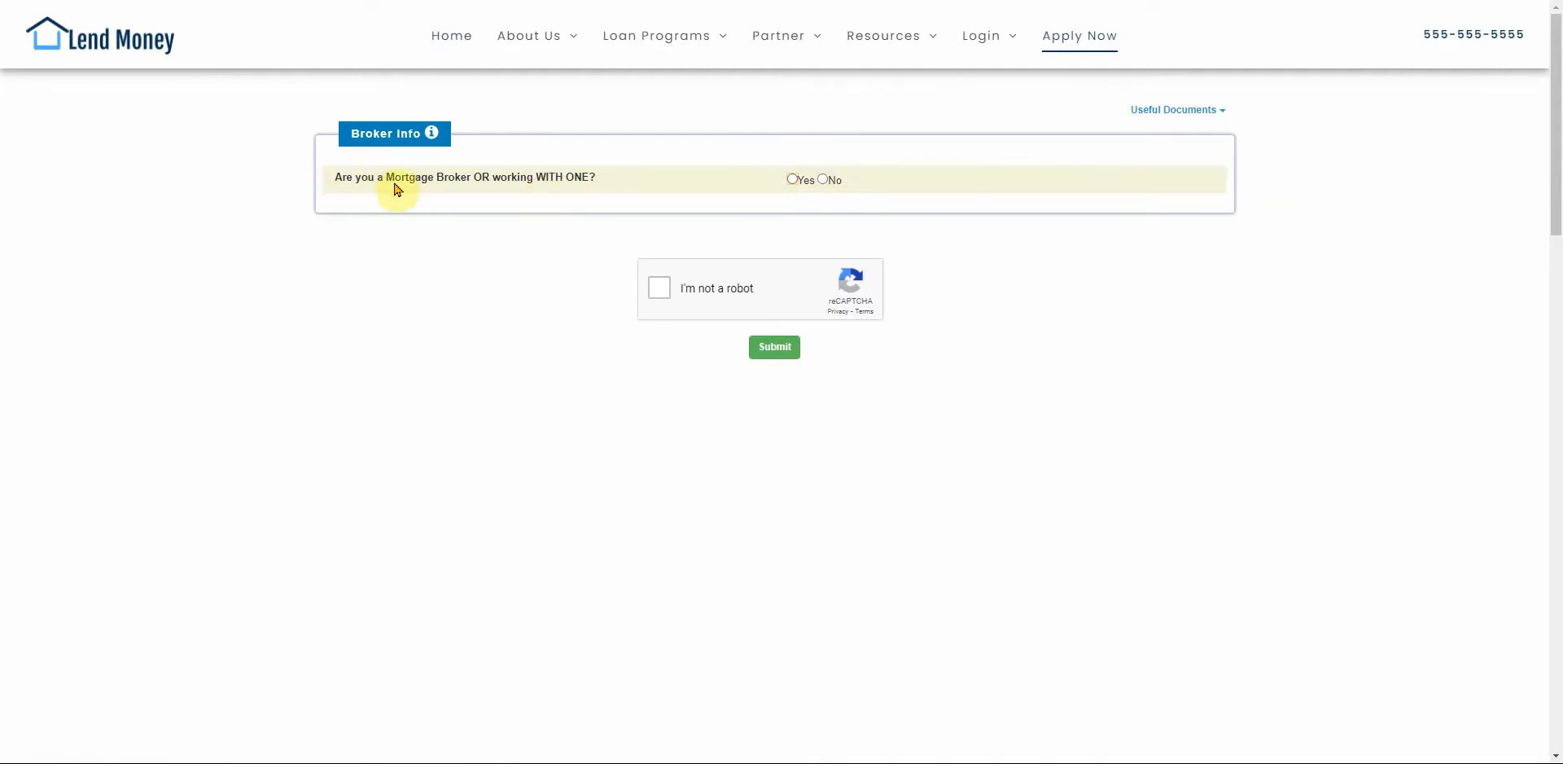
# Step: Answer Yes to the mortgage broker question and view the broker fields and loan program choices
pyautogui.click(791, 179)
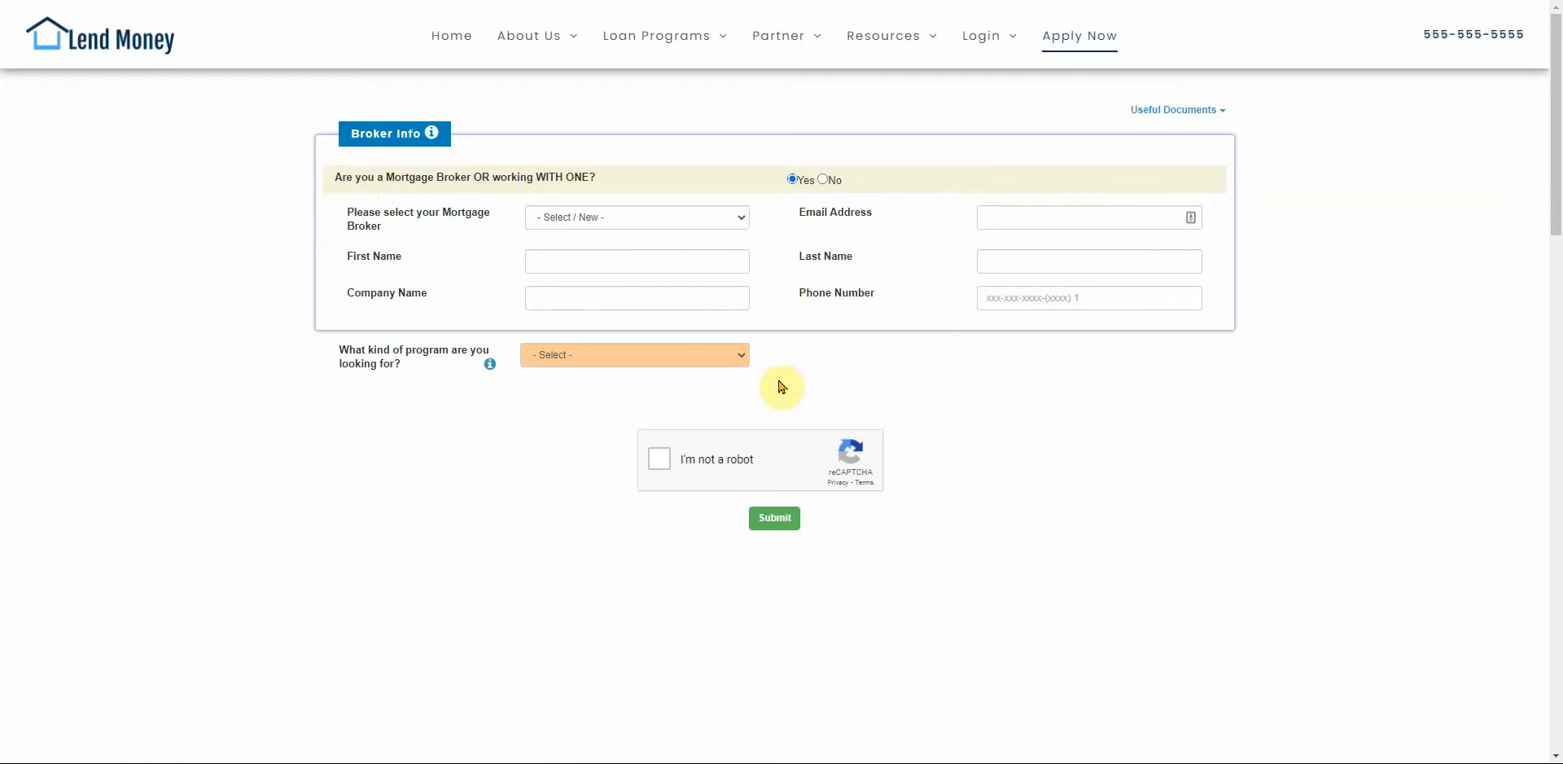
pyautogui.click(714, 354)
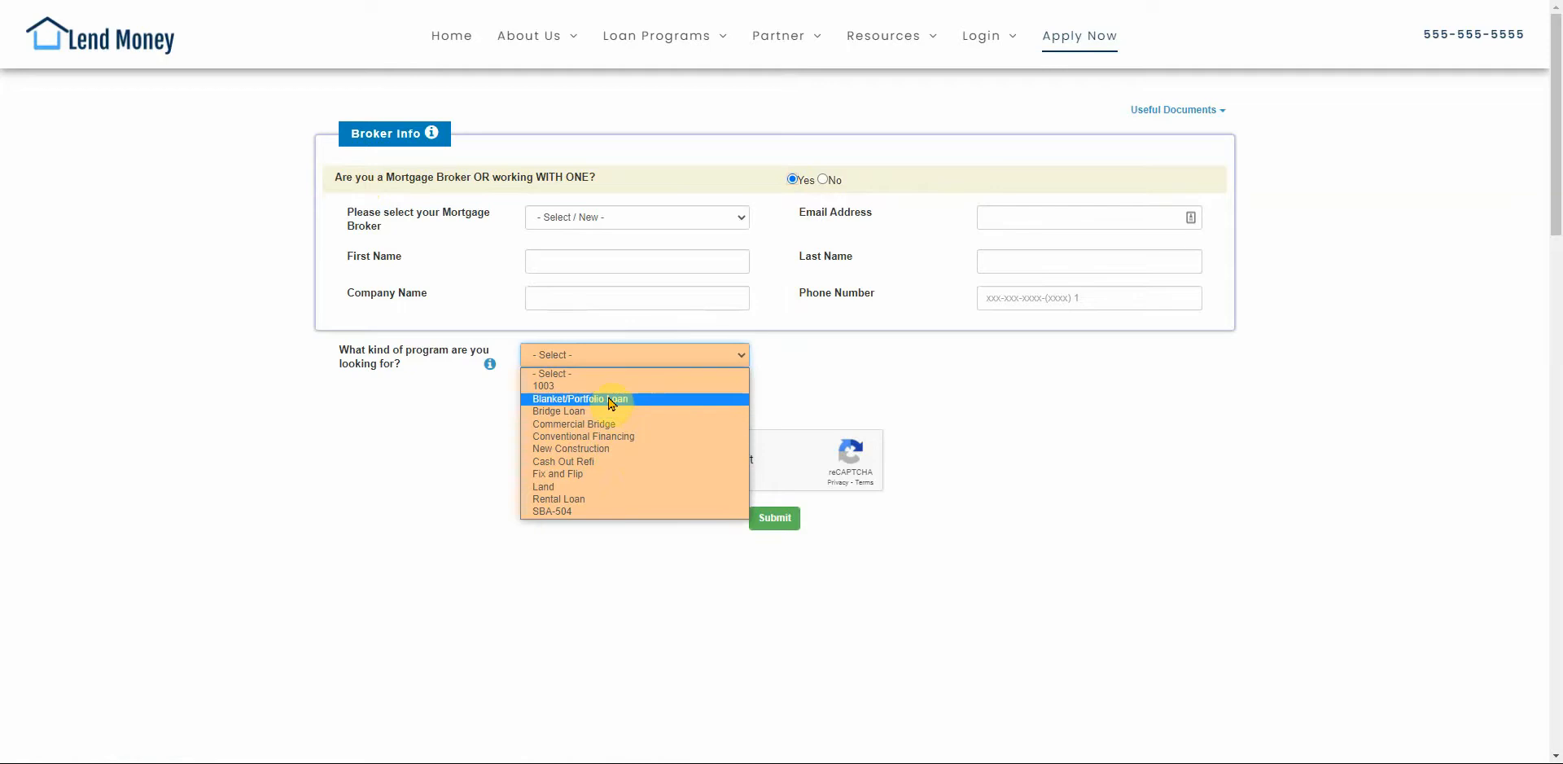
pyautogui.click(779, 245)
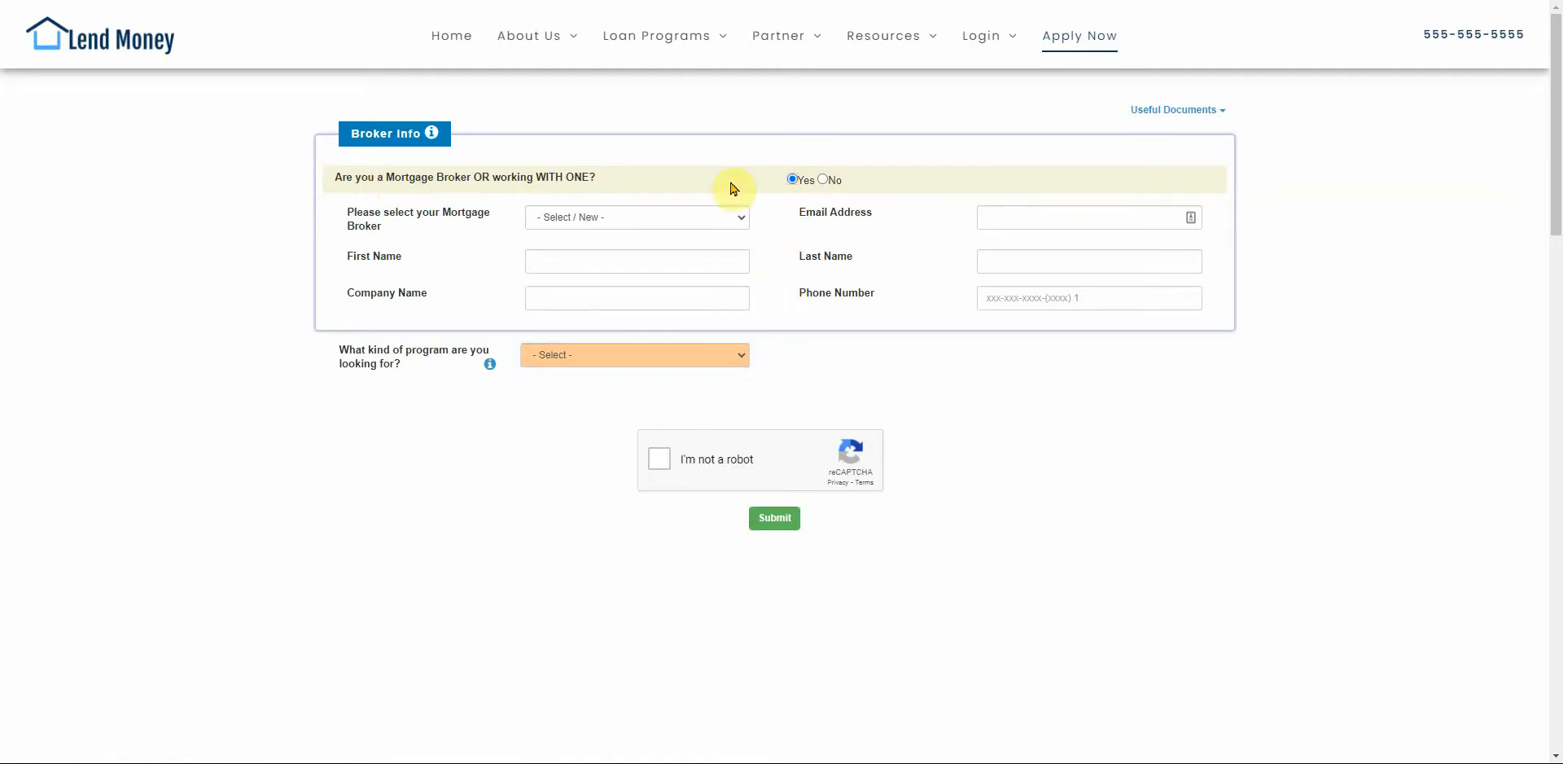
# Step: Answer No to the mortgage broker question and select Fix and Flip as the loan program
pyautogui.click(826, 182)
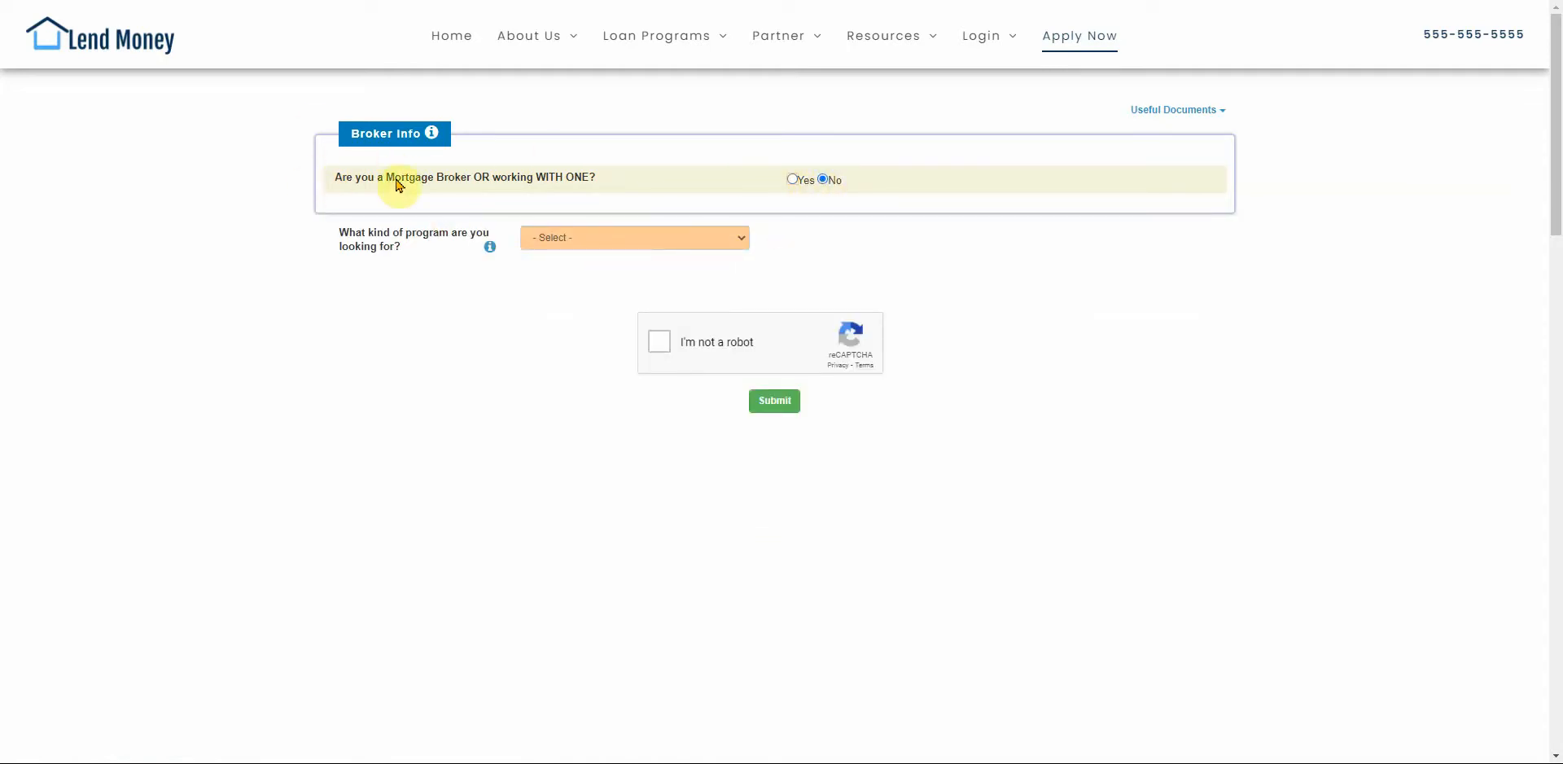
pyautogui.click(610, 238)
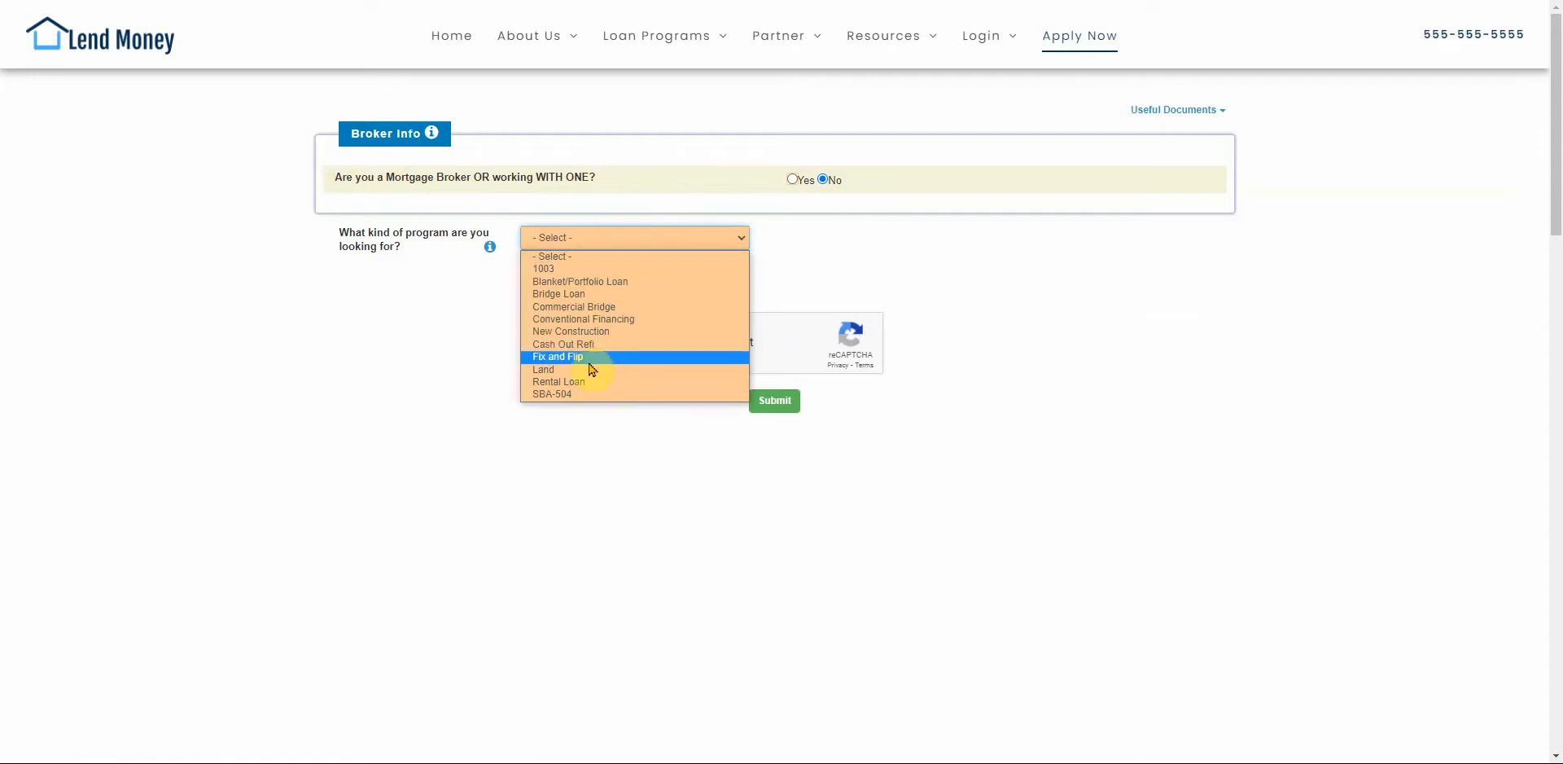
pyautogui.click(592, 358)
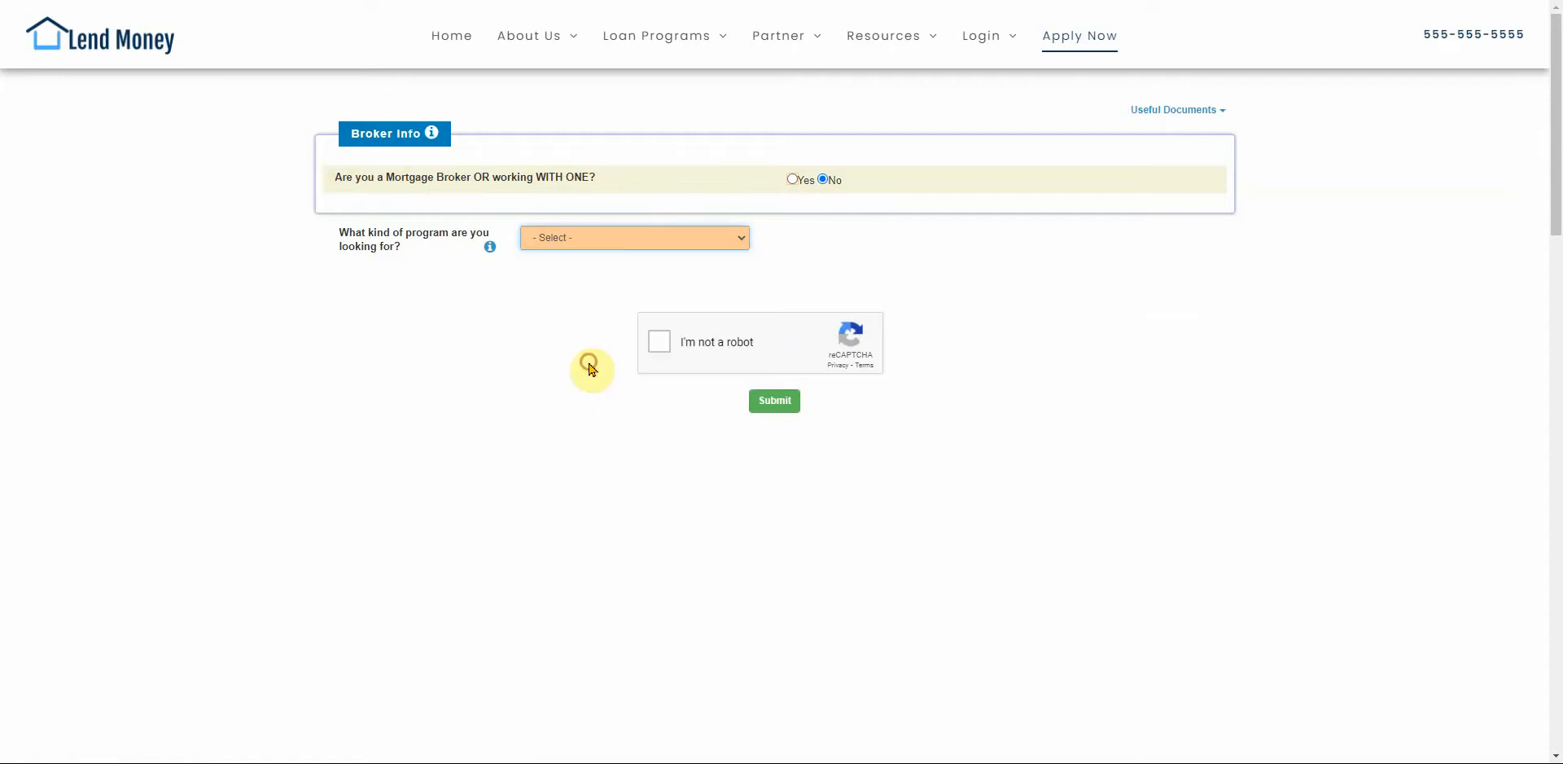
# Step: Review the loan program choices and the borrower and business entity sections of the Fix and Flip application
pyautogui.click(593, 244)
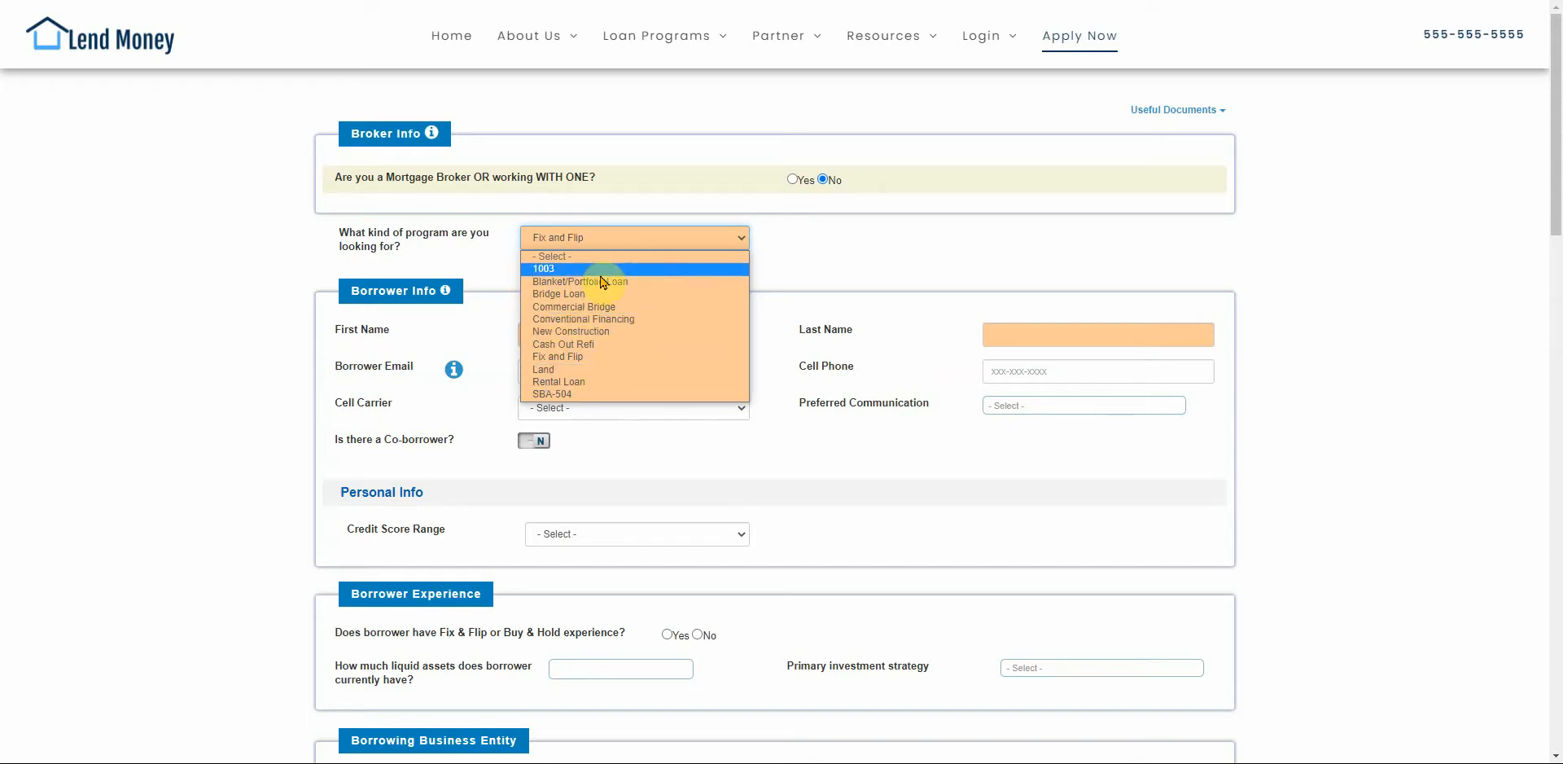
pyautogui.click(471, 332)
pyautogui.scroll(-1, 441, 370)
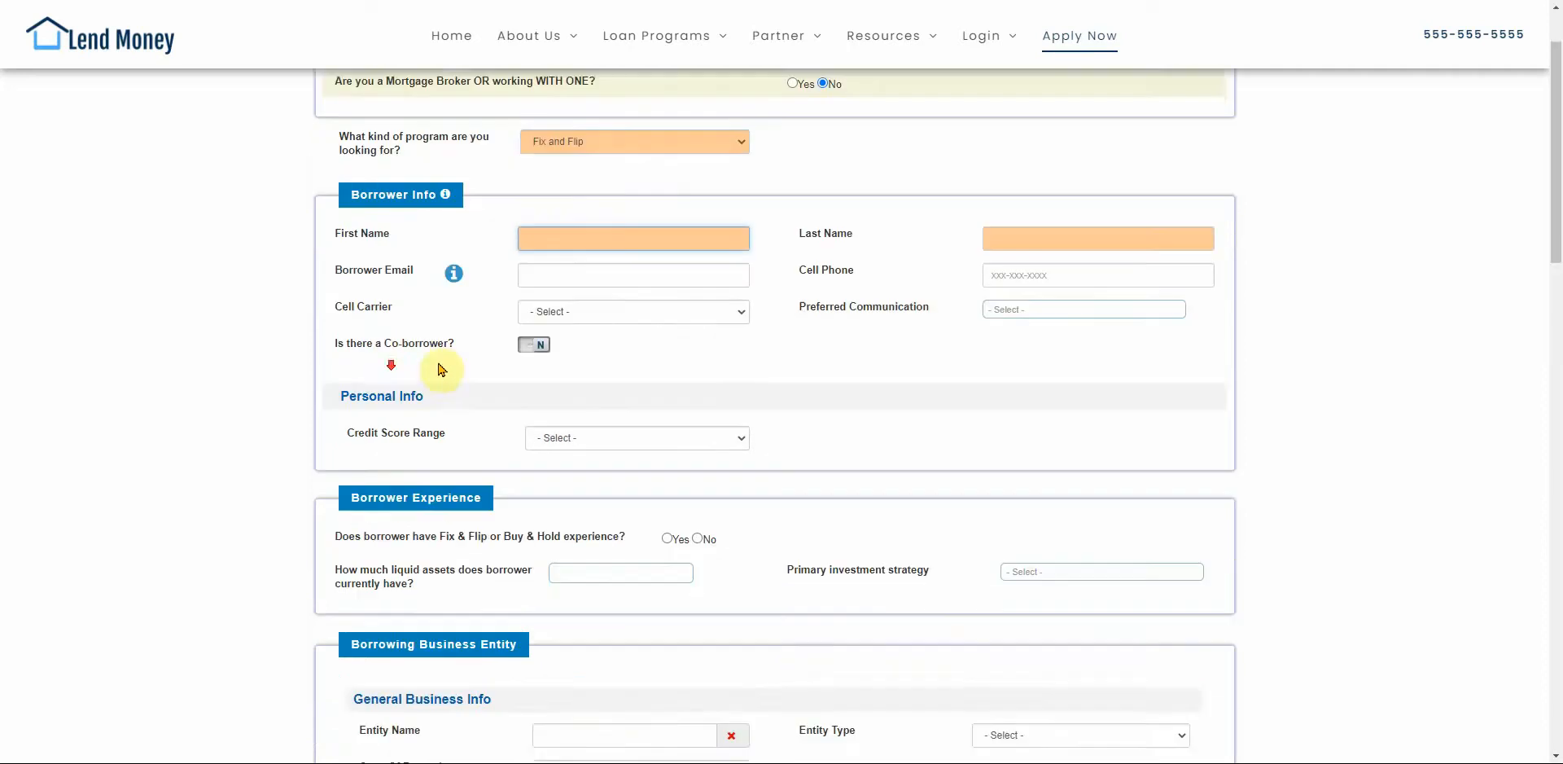
pyautogui.scroll(-1, 488, 363)
pyautogui.scroll(1, 578, 375)
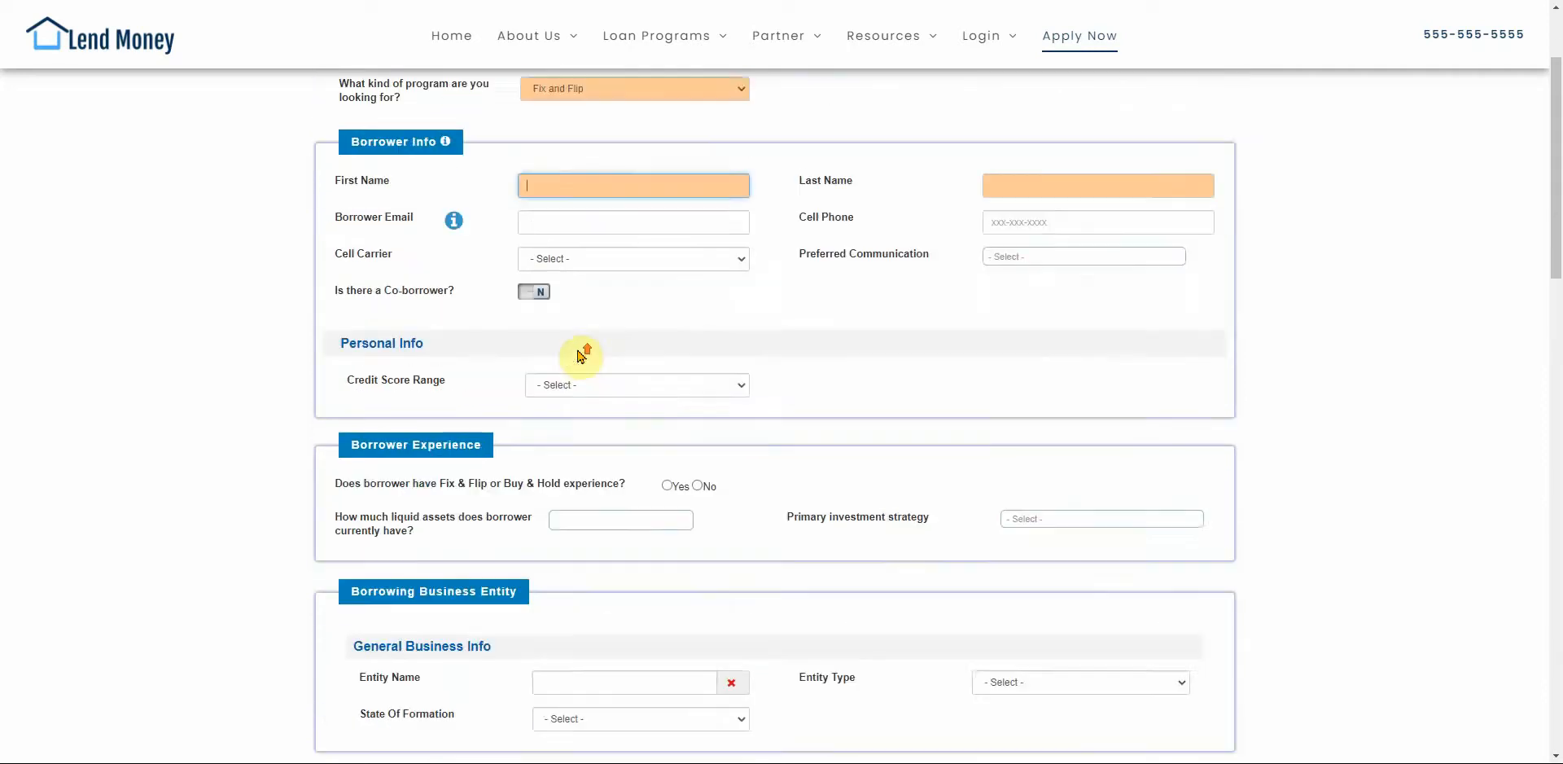
pyautogui.scroll(1, 581, 355)
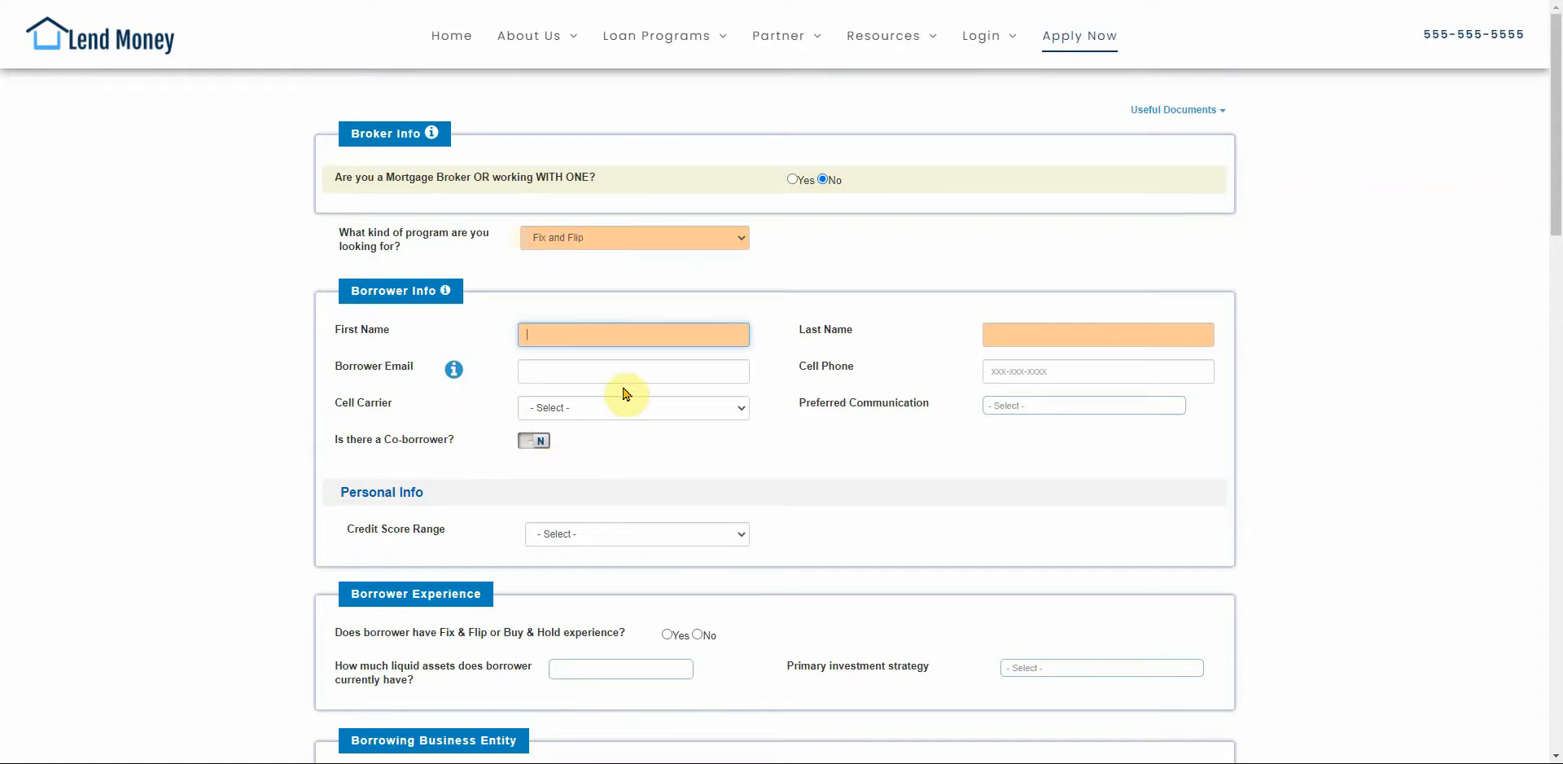
pyautogui.scroll(-3, 643, 399)
pyautogui.scroll(3, 637, 390)
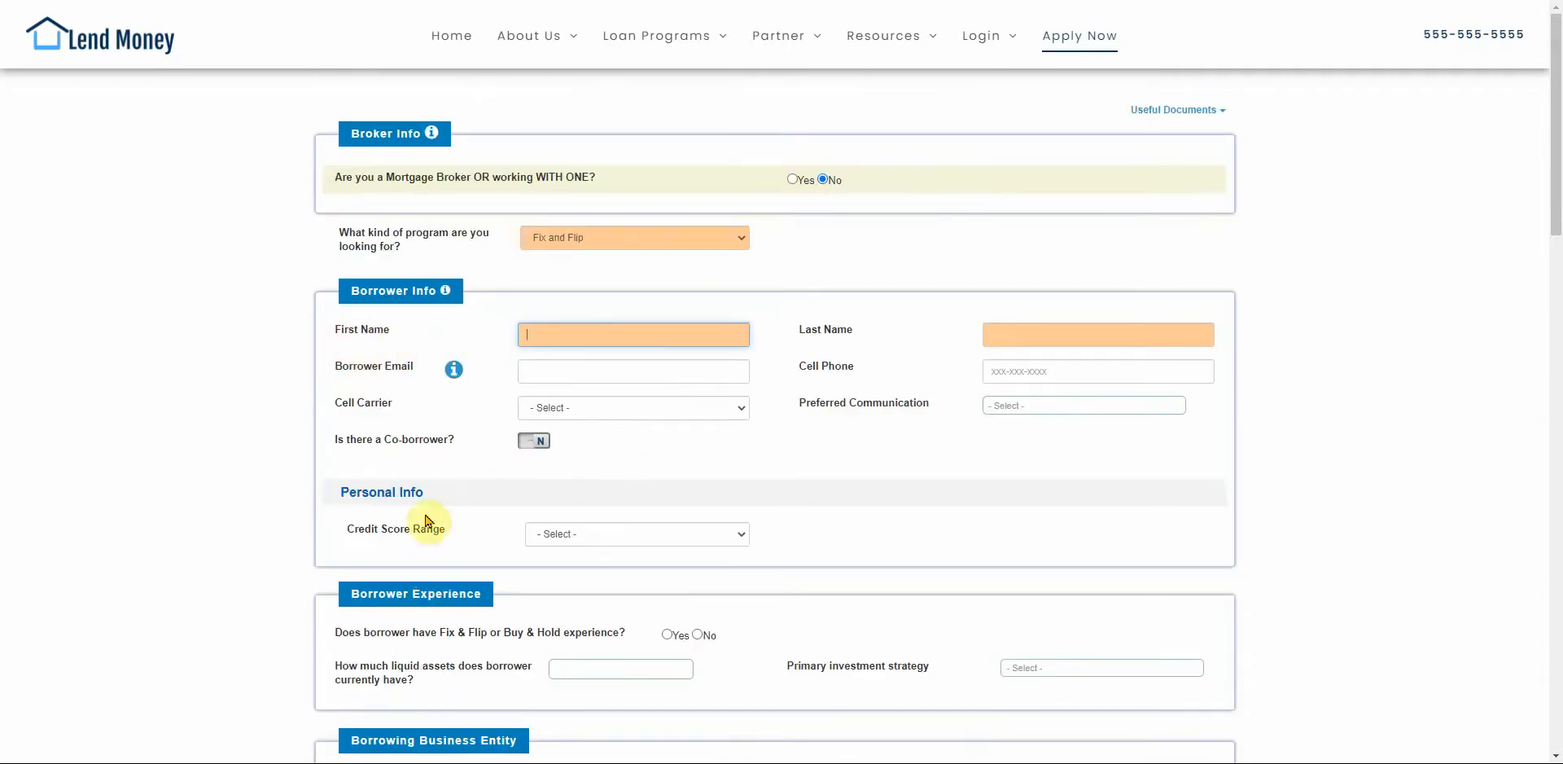
# Step: Answer Yes to the borrower's Fix & Flip or Buy & Hold experience question
pyautogui.click(579, 237)
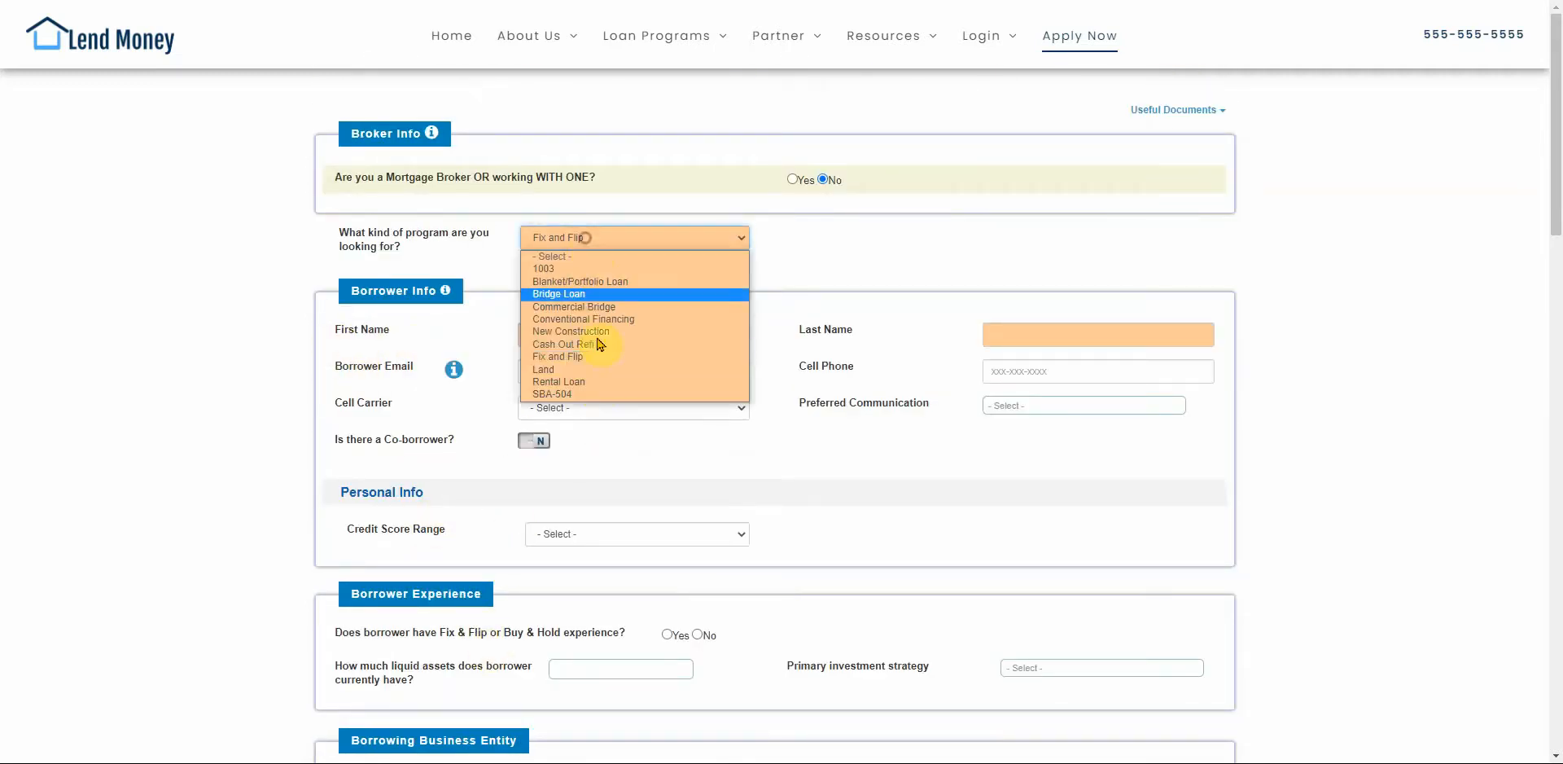
pyautogui.click(489, 437)
pyautogui.scroll(-3, 448, 440)
pyautogui.moveTo(440, 361); pyautogui.dragTo(552, 362)
pyautogui.click(667, 363)
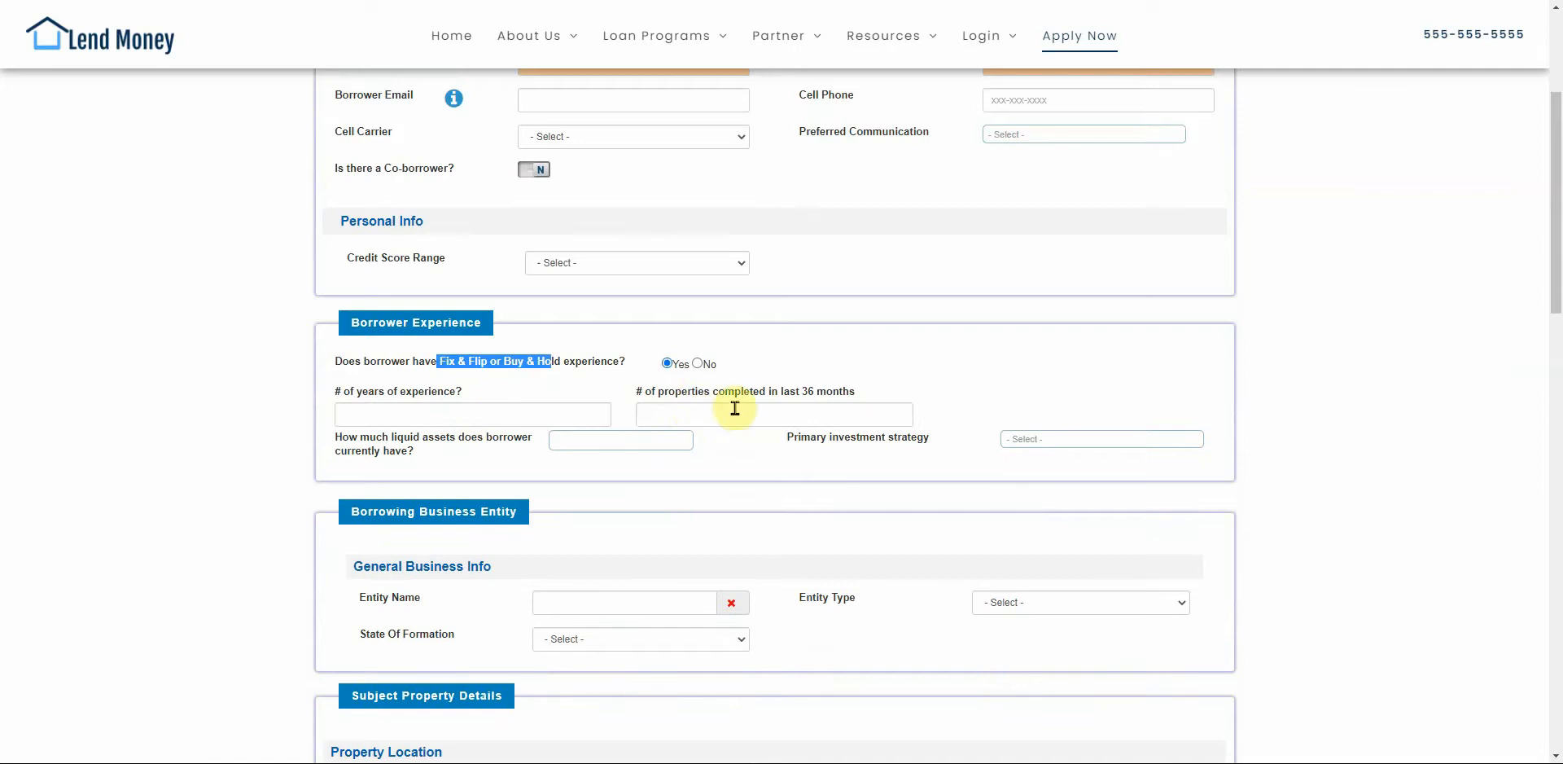
# Step: Answer Yes to the rehab or construction question in Loan Terms and review the loan calculations and Additional Questions
pyautogui.scroll(-6, 762, 415)
pyautogui.scroll(-3, 762, 416)
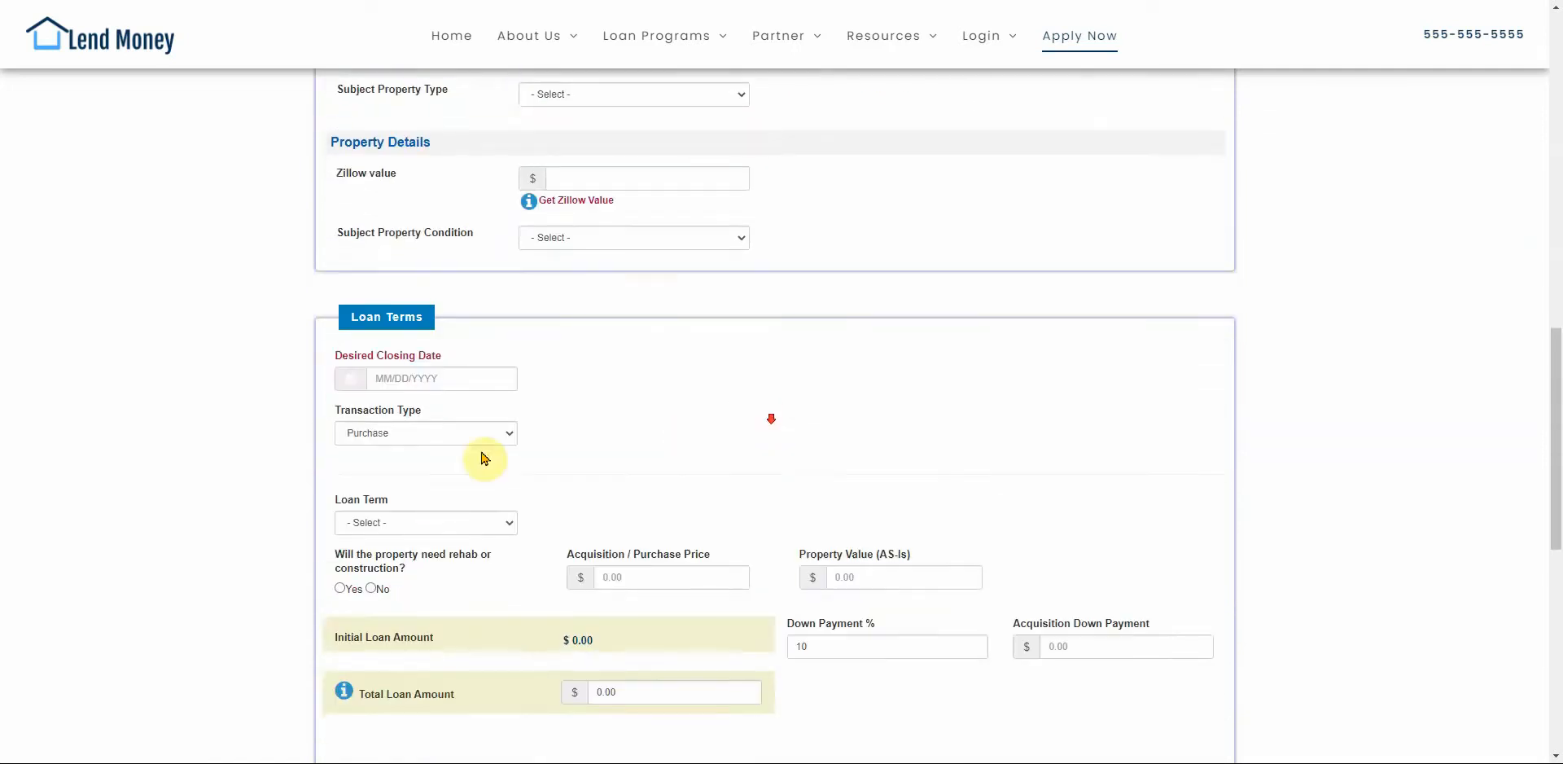
pyautogui.click(341, 599)
pyautogui.scroll(-1, 1095, 489)
pyautogui.scroll(-3, 1095, 505)
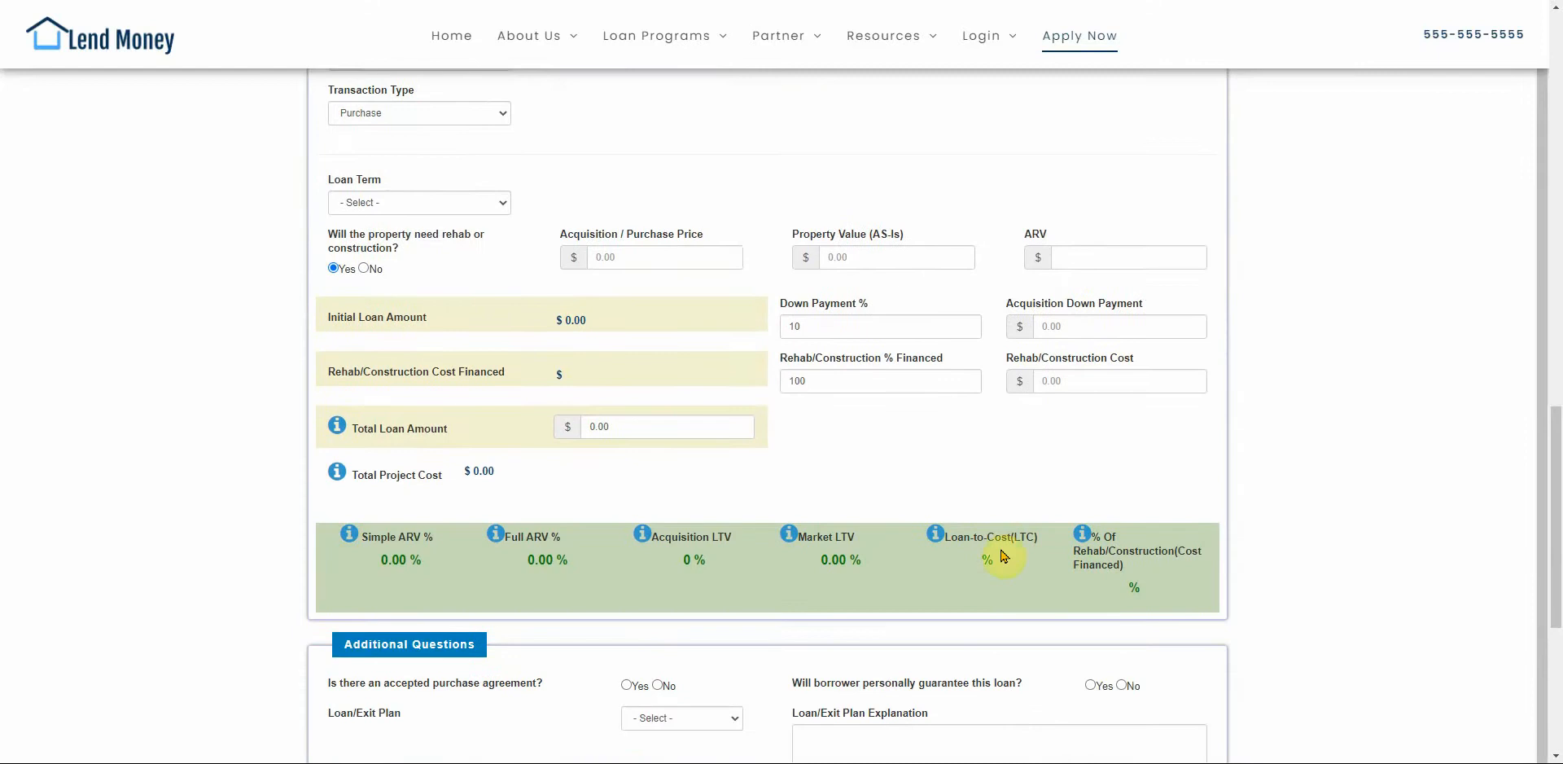
pyautogui.scroll(-3, 1004, 556)
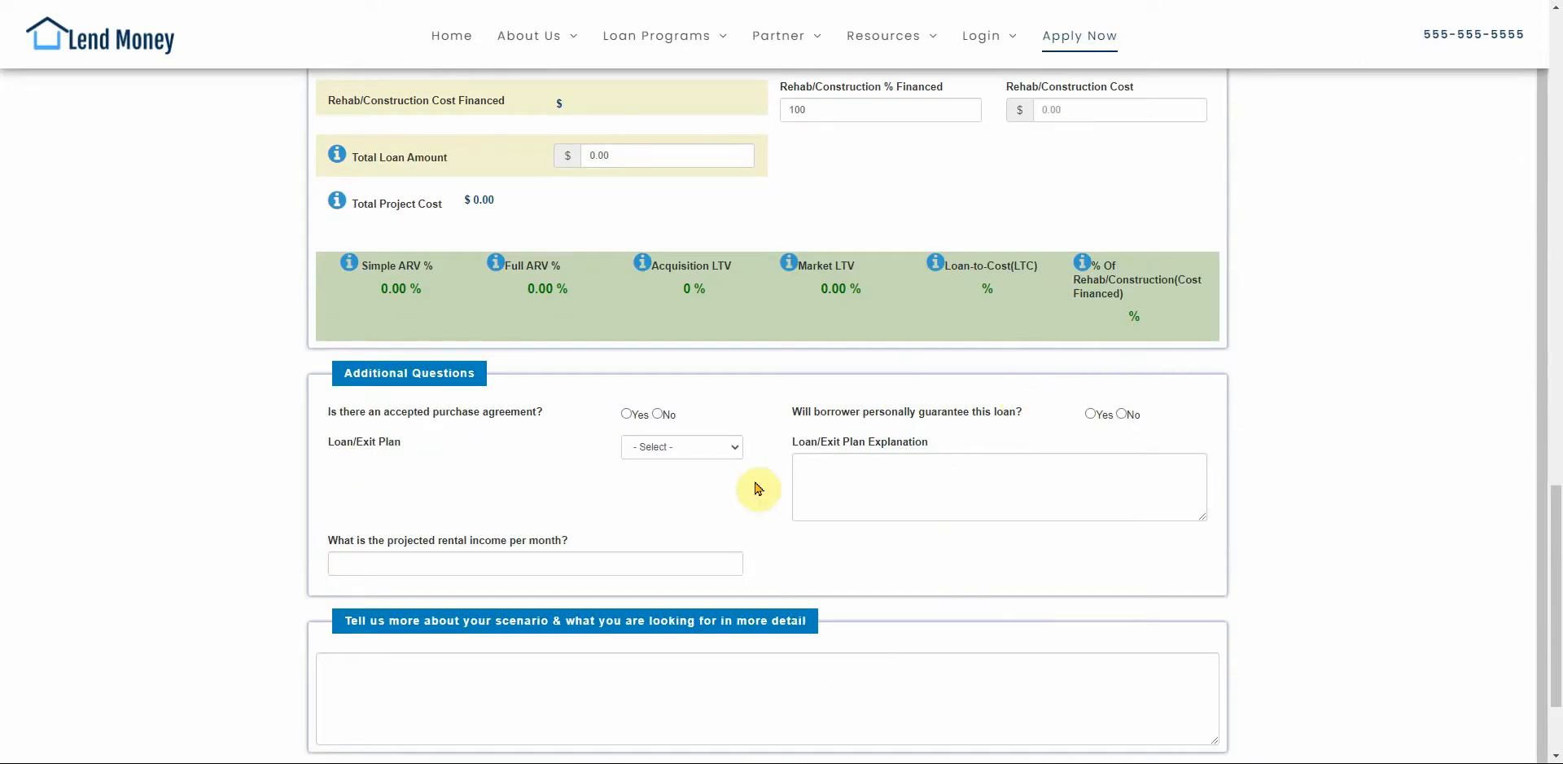
pyautogui.click(682, 448)
# Step: Change the loan program to Rental Loan and review the form down to the Subject Property Cash Flow section
pyautogui.scroll(1, 604, 478)
pyautogui.scroll(15, 604, 479)
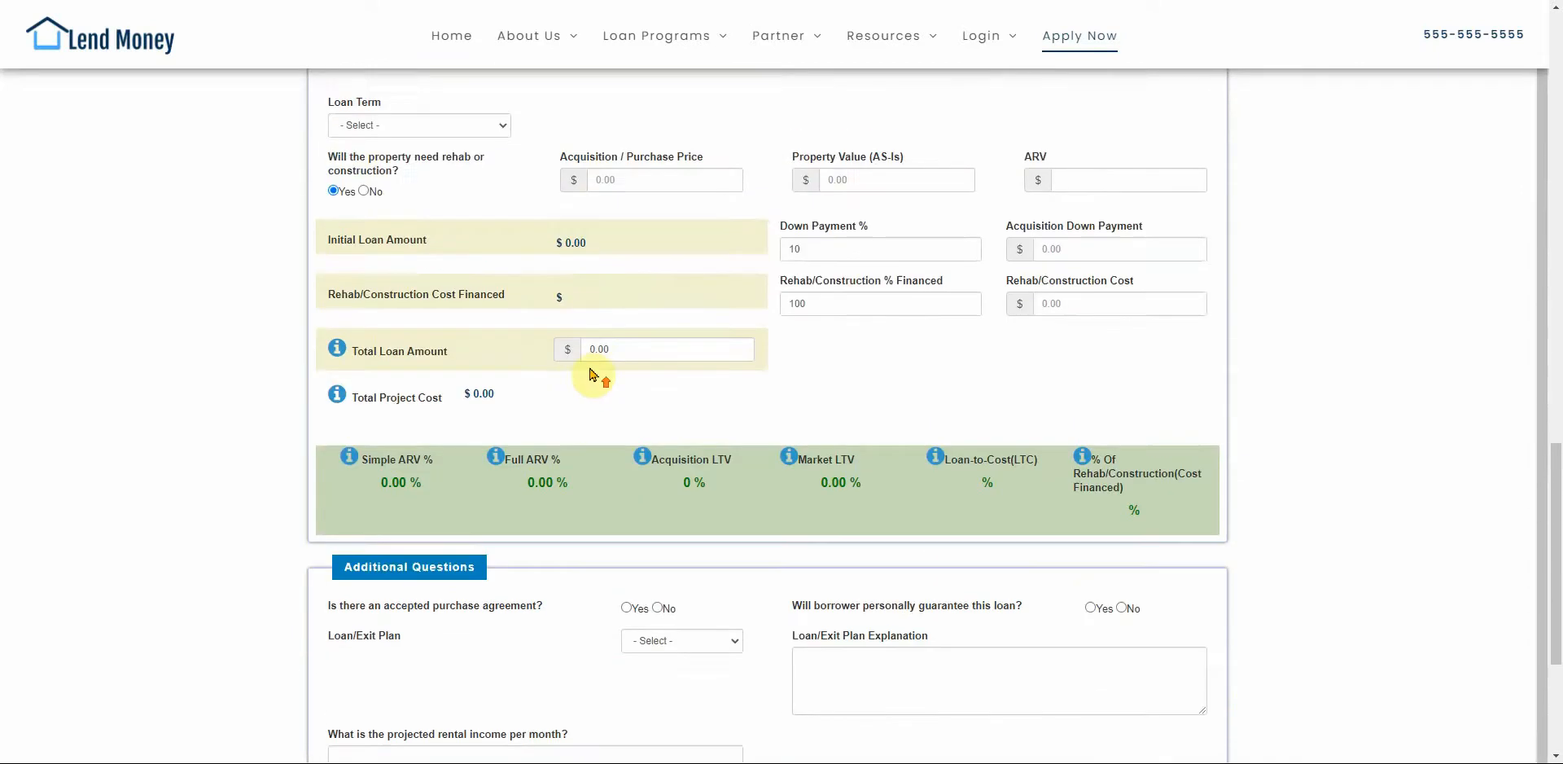
pyautogui.click(574, 237)
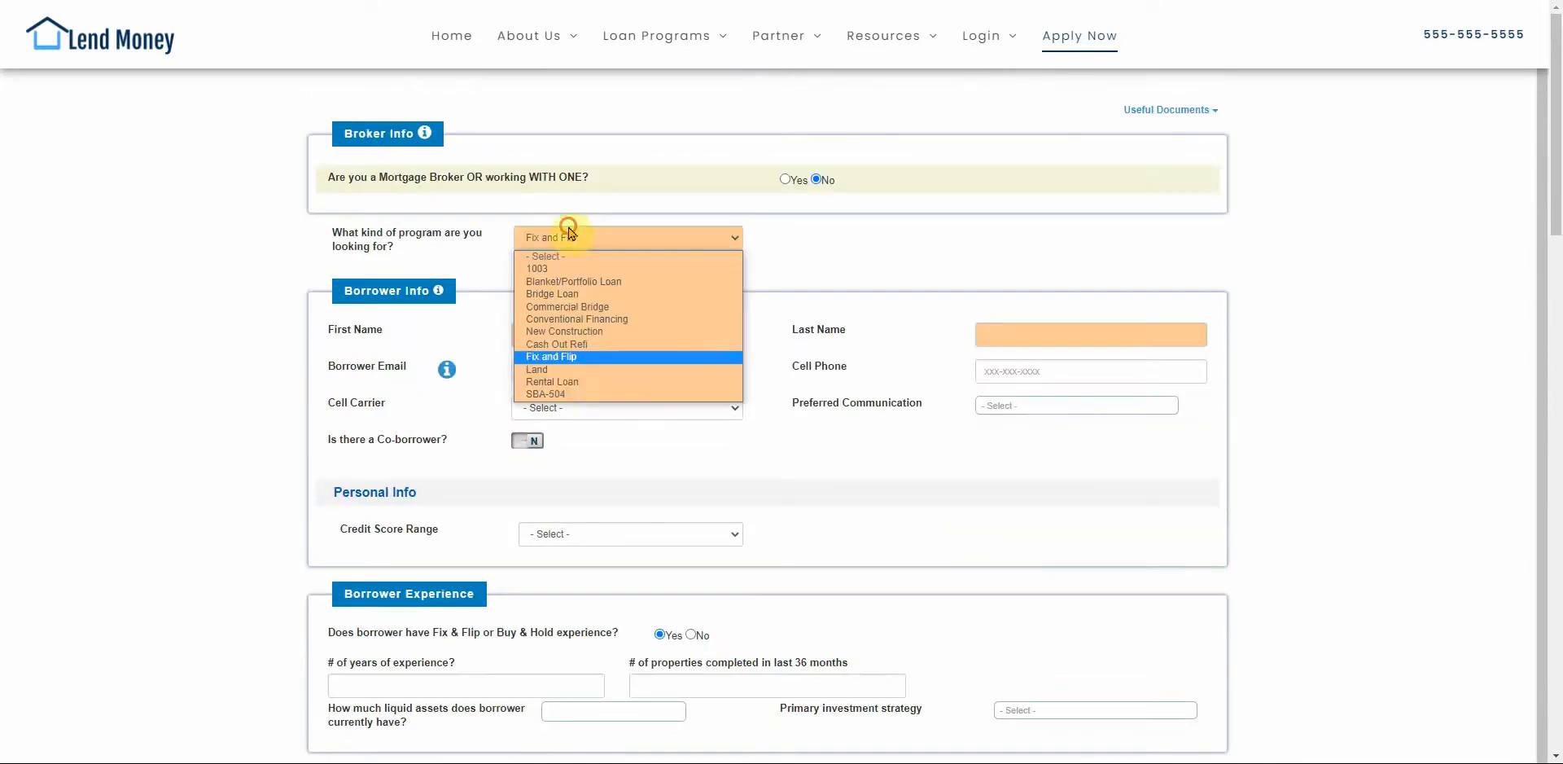
pyautogui.click(574, 359)
pyautogui.scroll(-3, 570, 373)
pyautogui.scroll(-15, 570, 389)
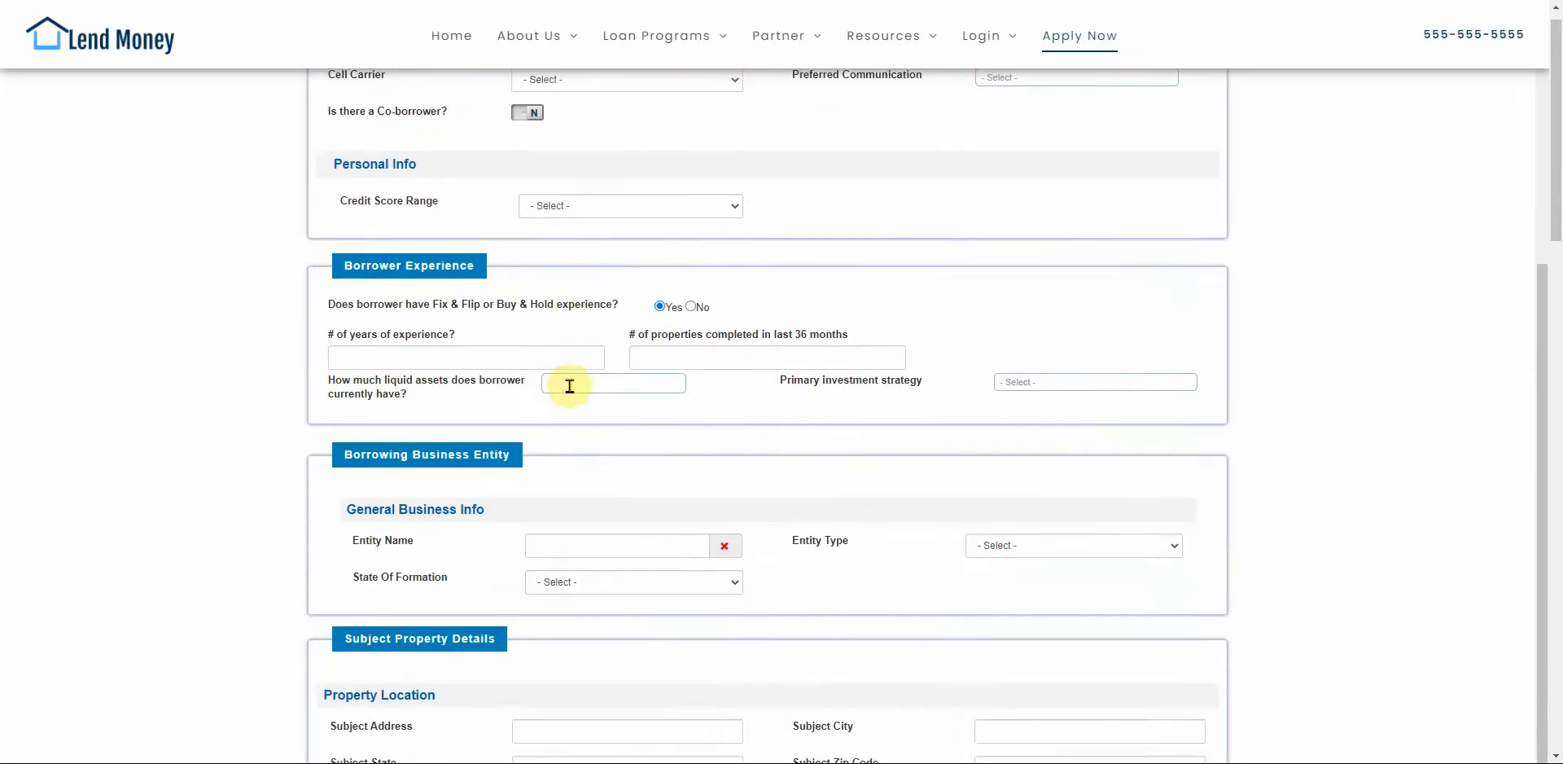
pyautogui.scroll(-2, 572, 392)
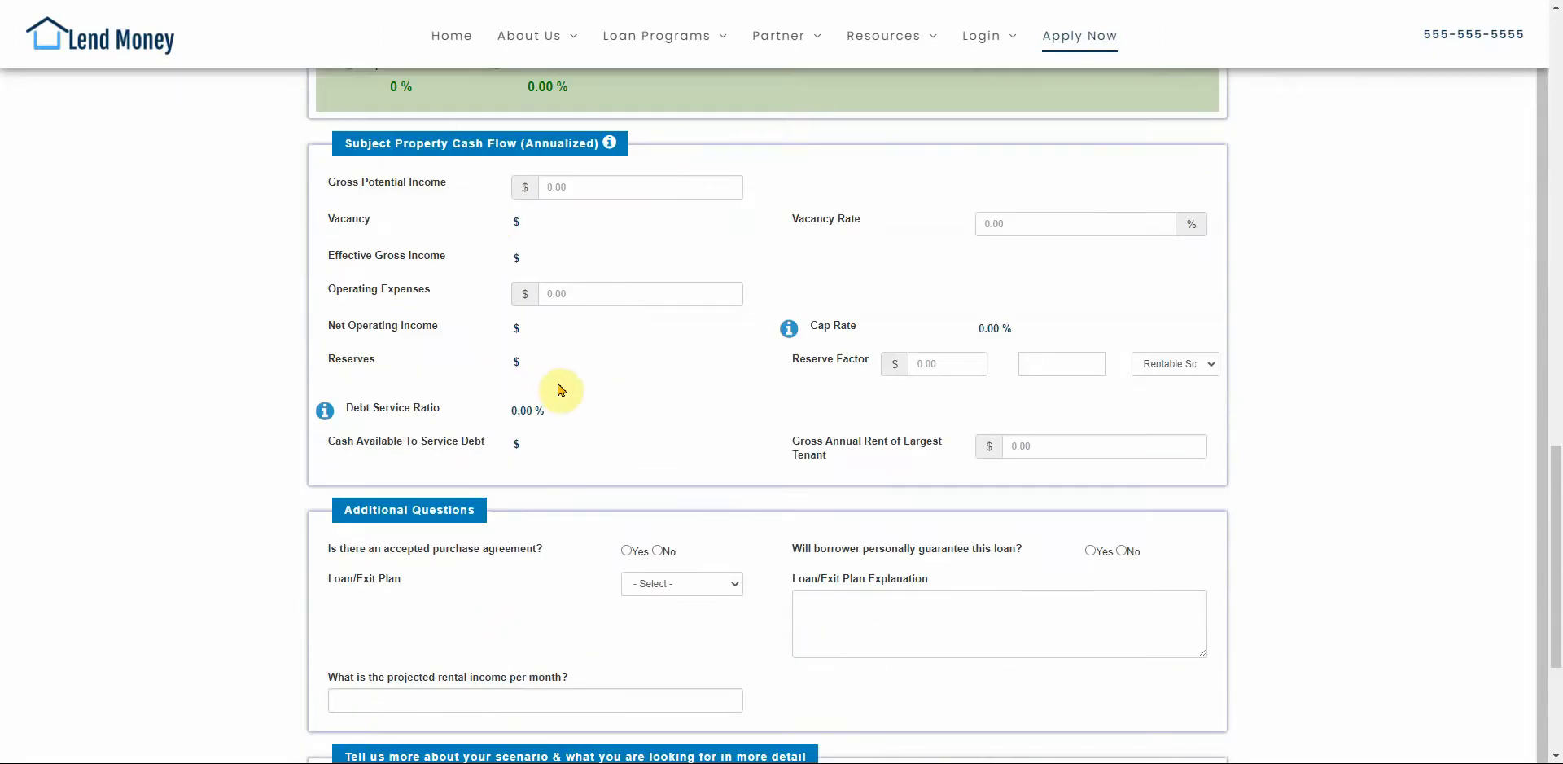
# Step: Change the loan program to SBA-504 and review the SBA Questions section
pyautogui.scroll(3, 561, 390)
pyautogui.scroll(15, 539, 277)
pyautogui.click(558, 237)
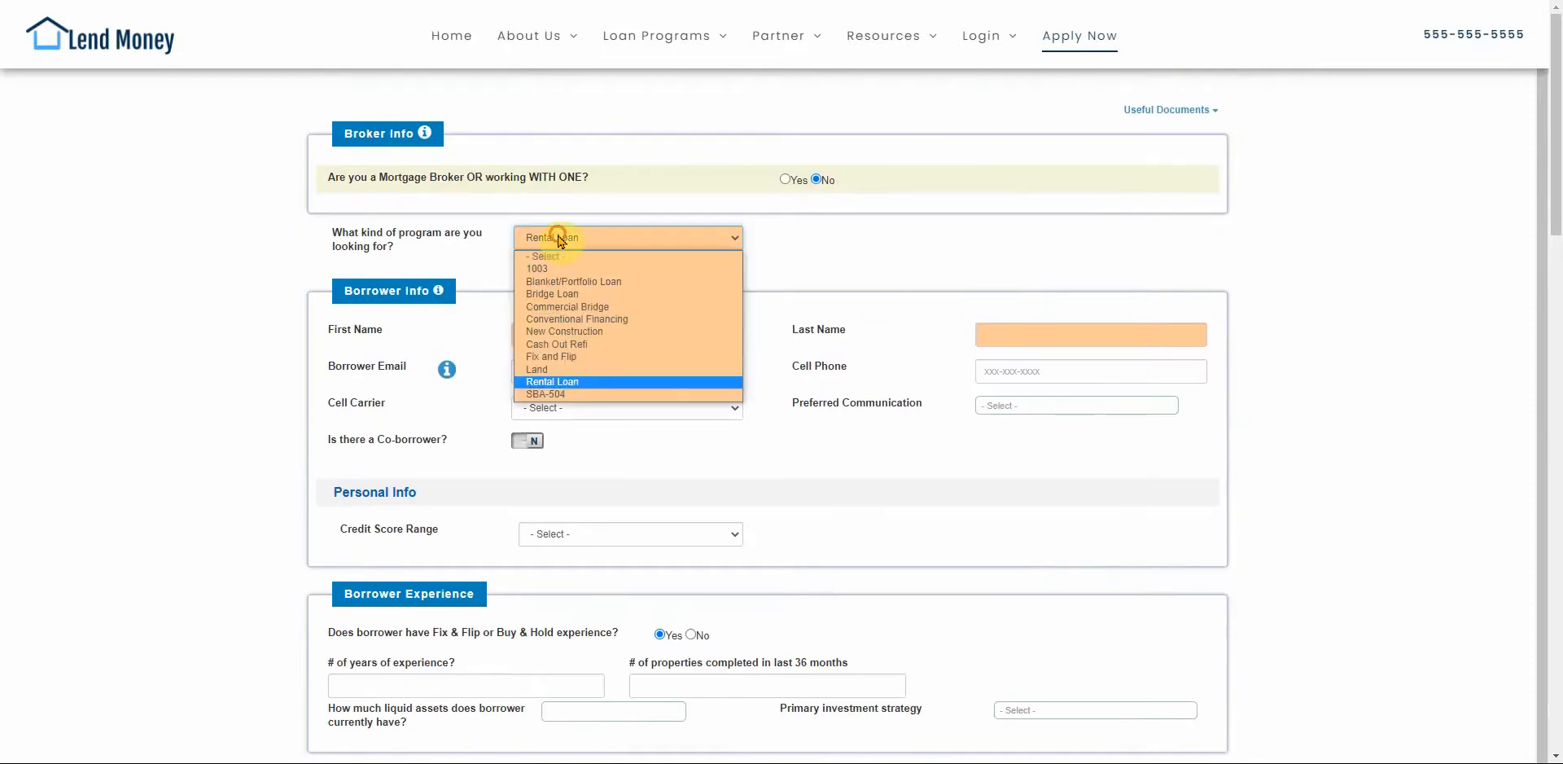
pyautogui.click(584, 399)
pyautogui.scroll(-3, 456, 440)
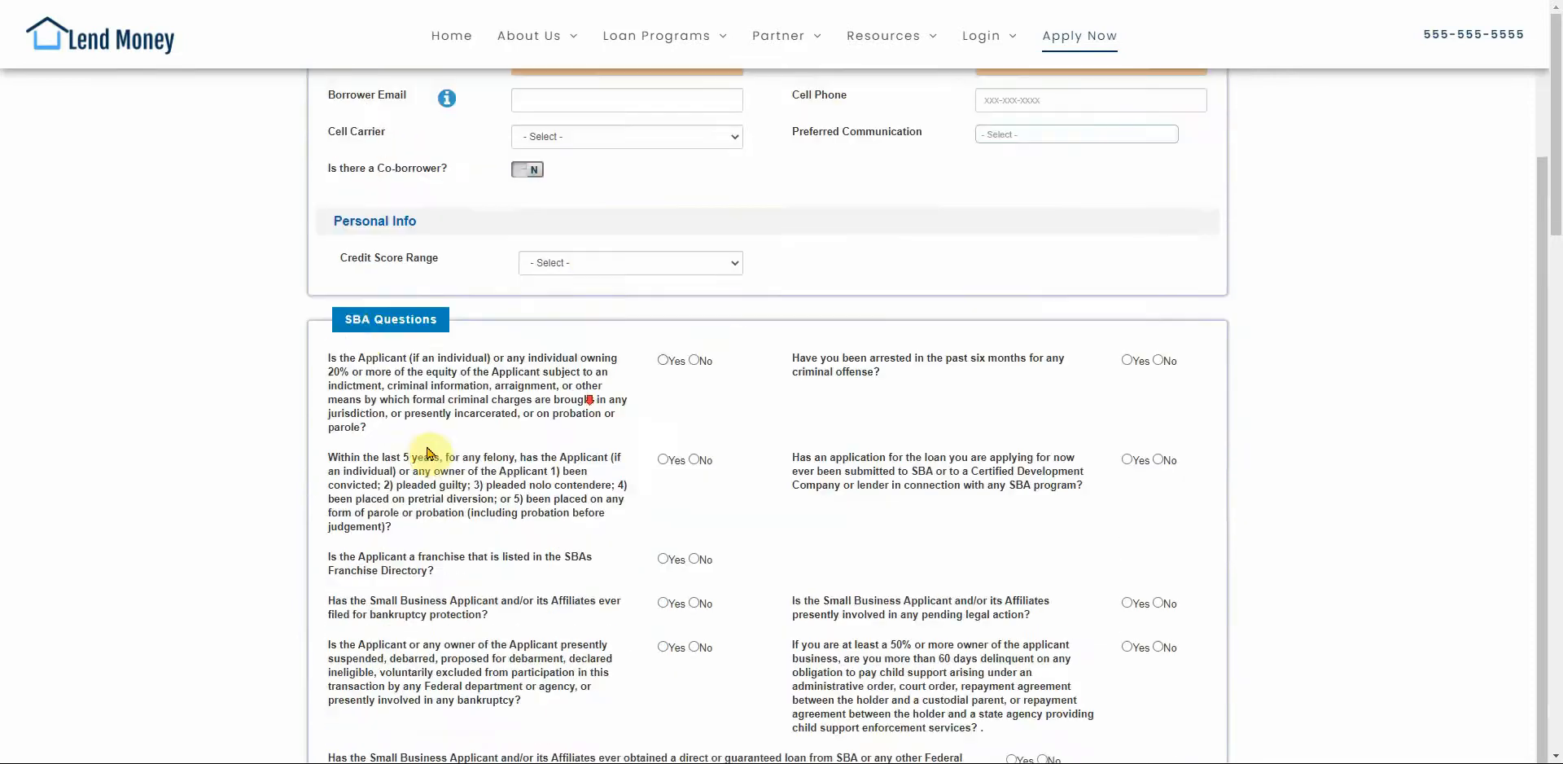
pyautogui.scroll(-3, 743, 649)
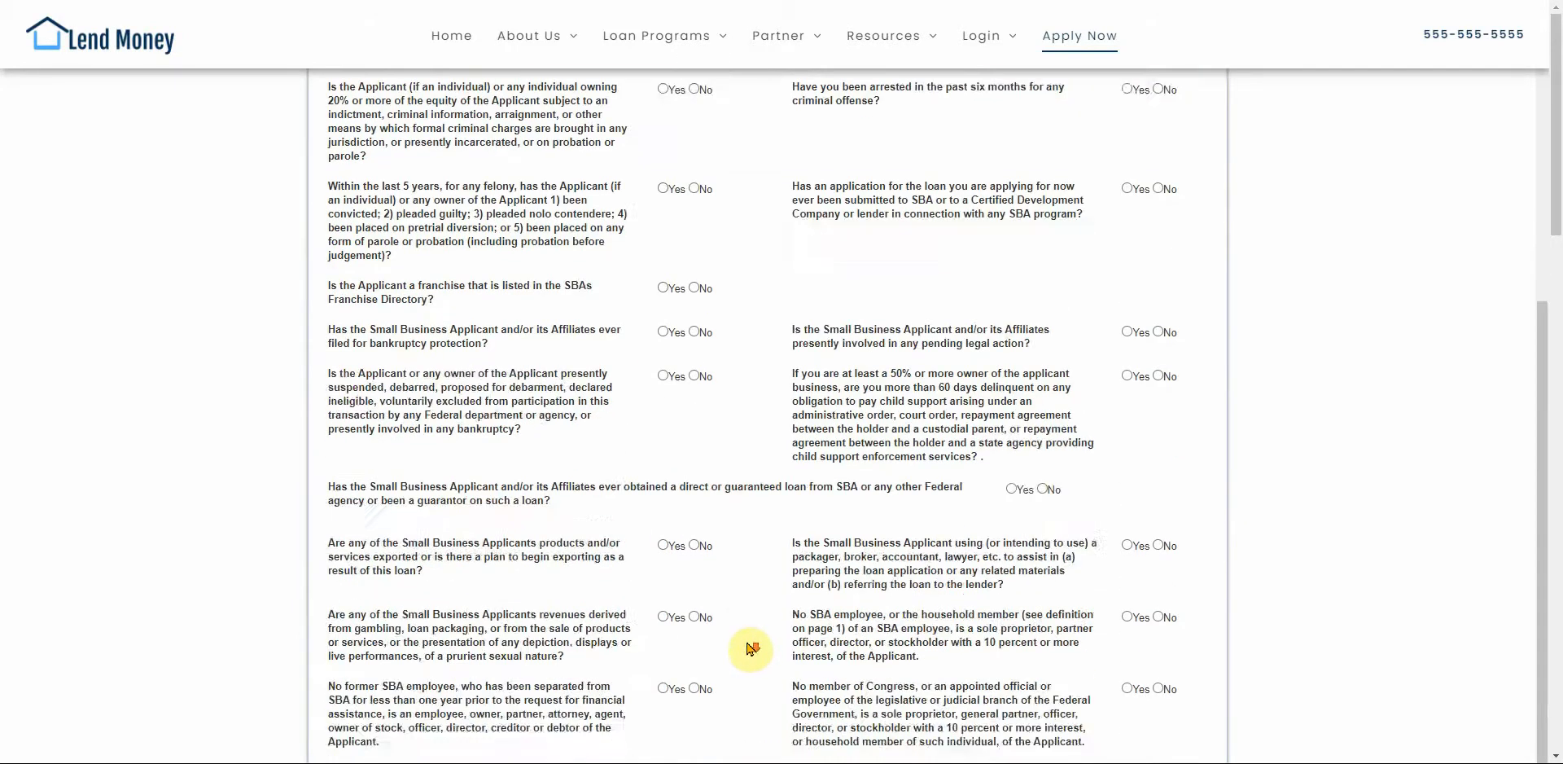
# Step: Set the loan program back to Fix and Flip and look through the rest of the application form
pyautogui.scroll(6, 747, 645)
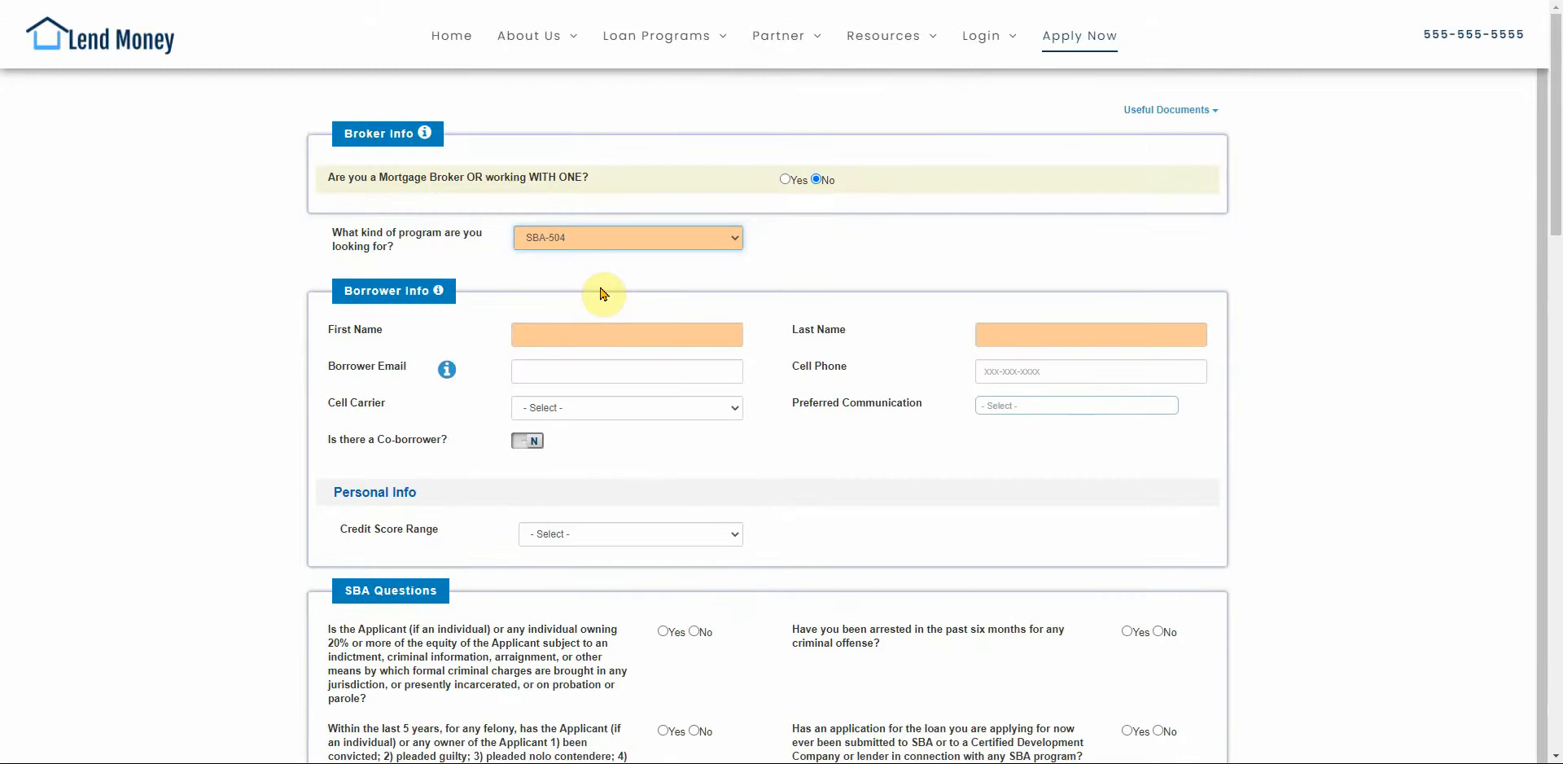
pyautogui.click(570, 238)
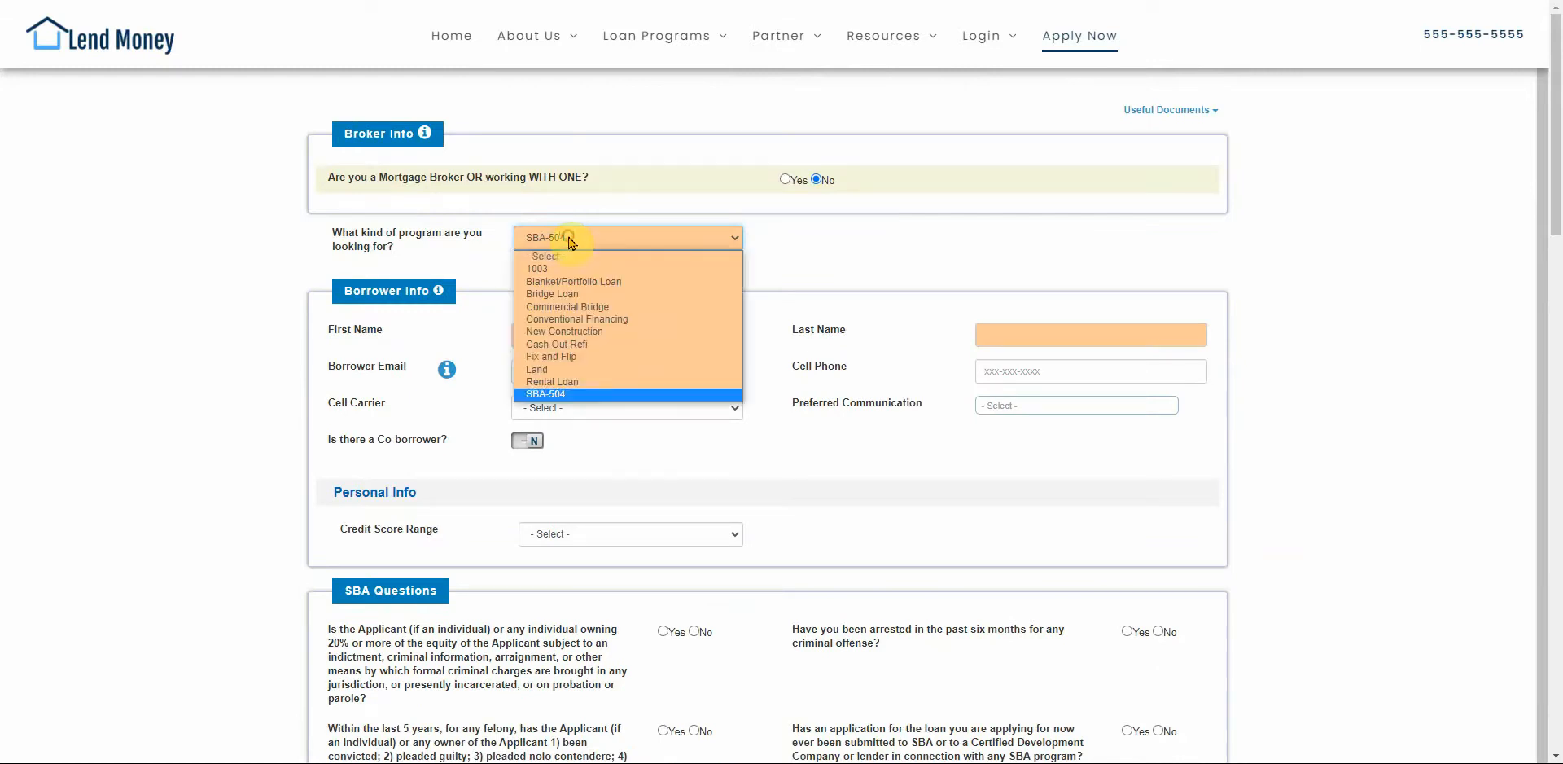
pyautogui.click(575, 355)
pyautogui.scroll(-7, 561, 403)
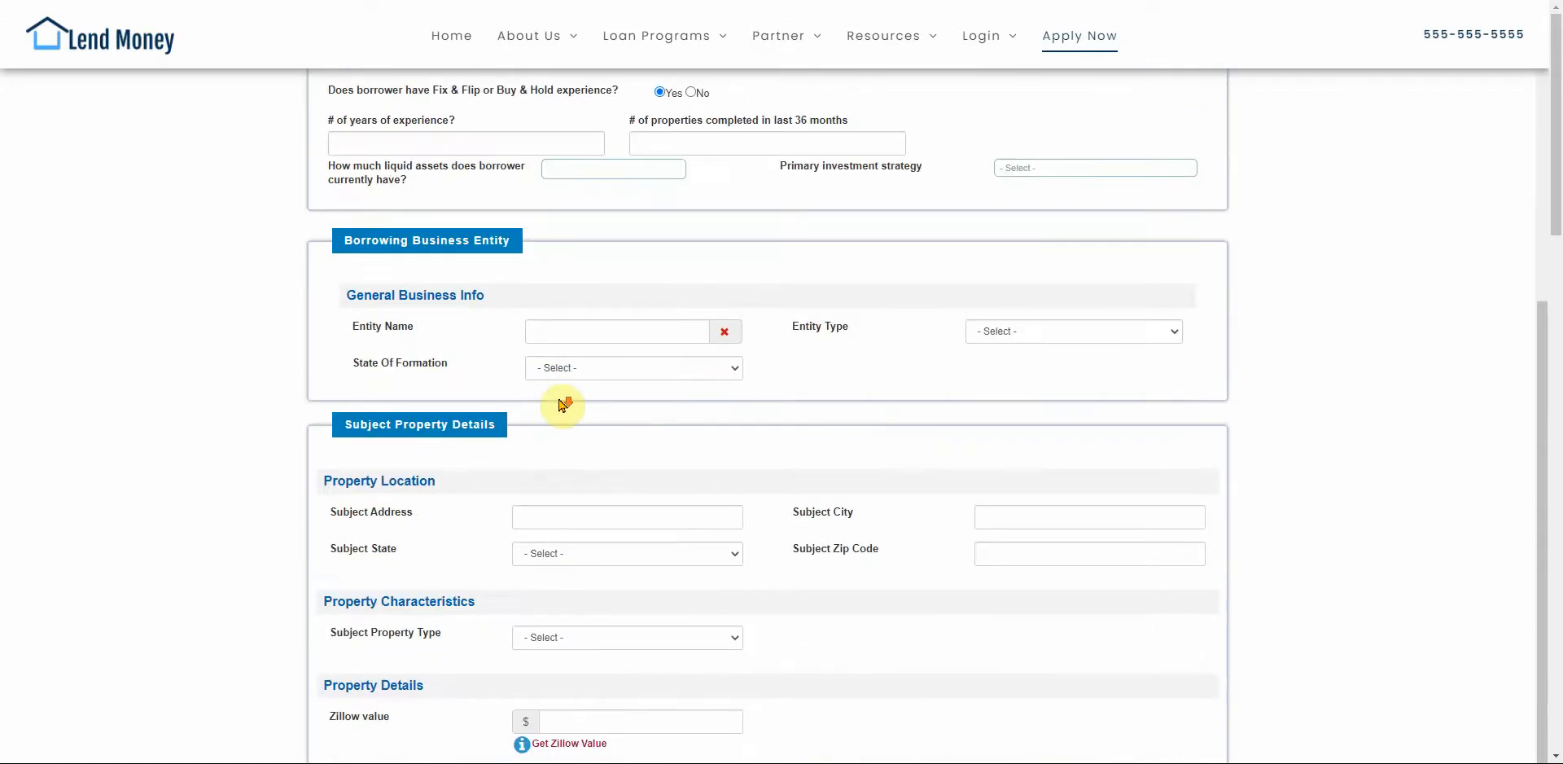
pyautogui.scroll(-9, 628, 472)
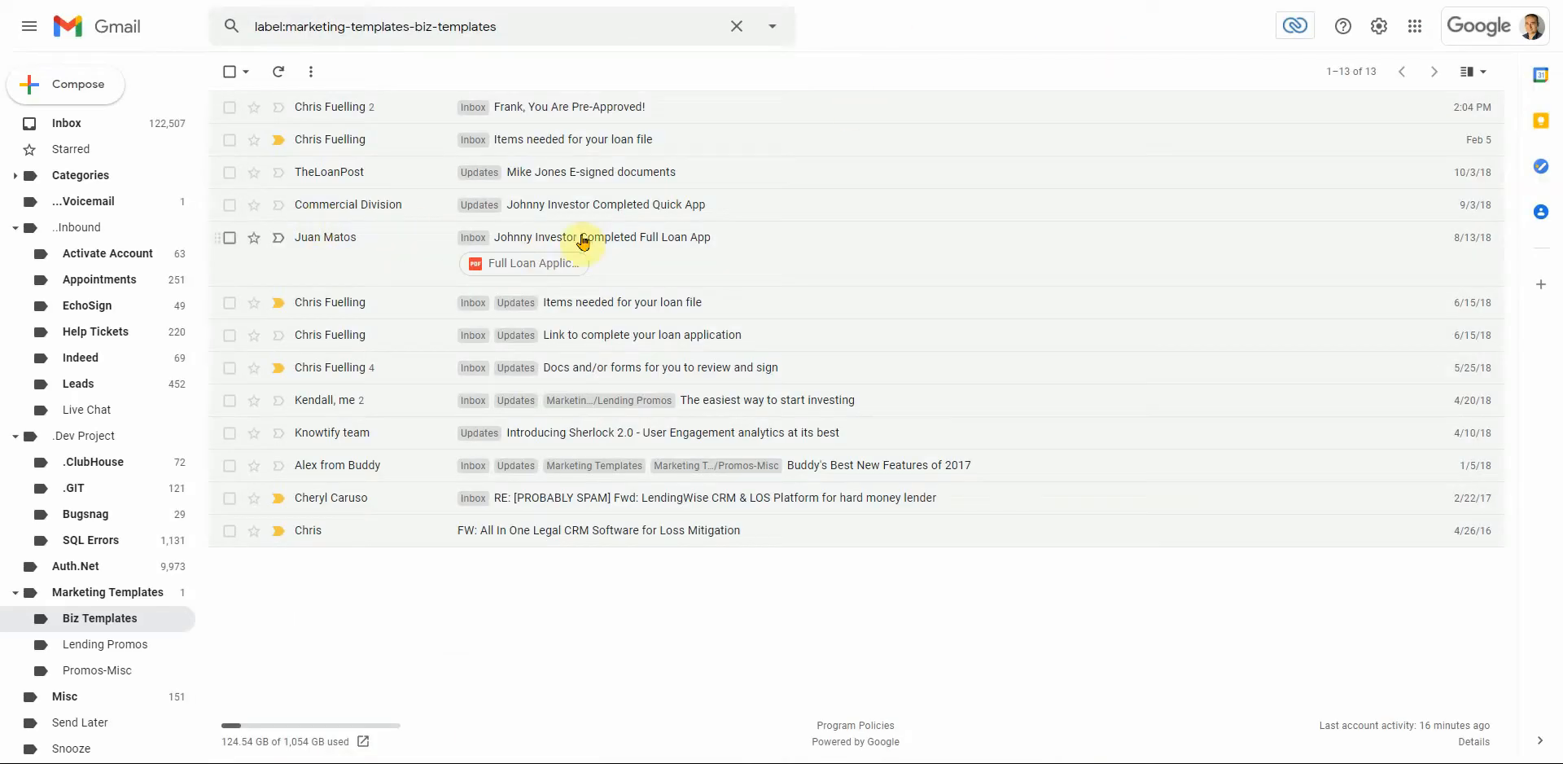
# Step: Open the completed Quick App notification email in Gmail and review it from the borrower contact info through the requested loan terms
pyautogui.click(615, 204)
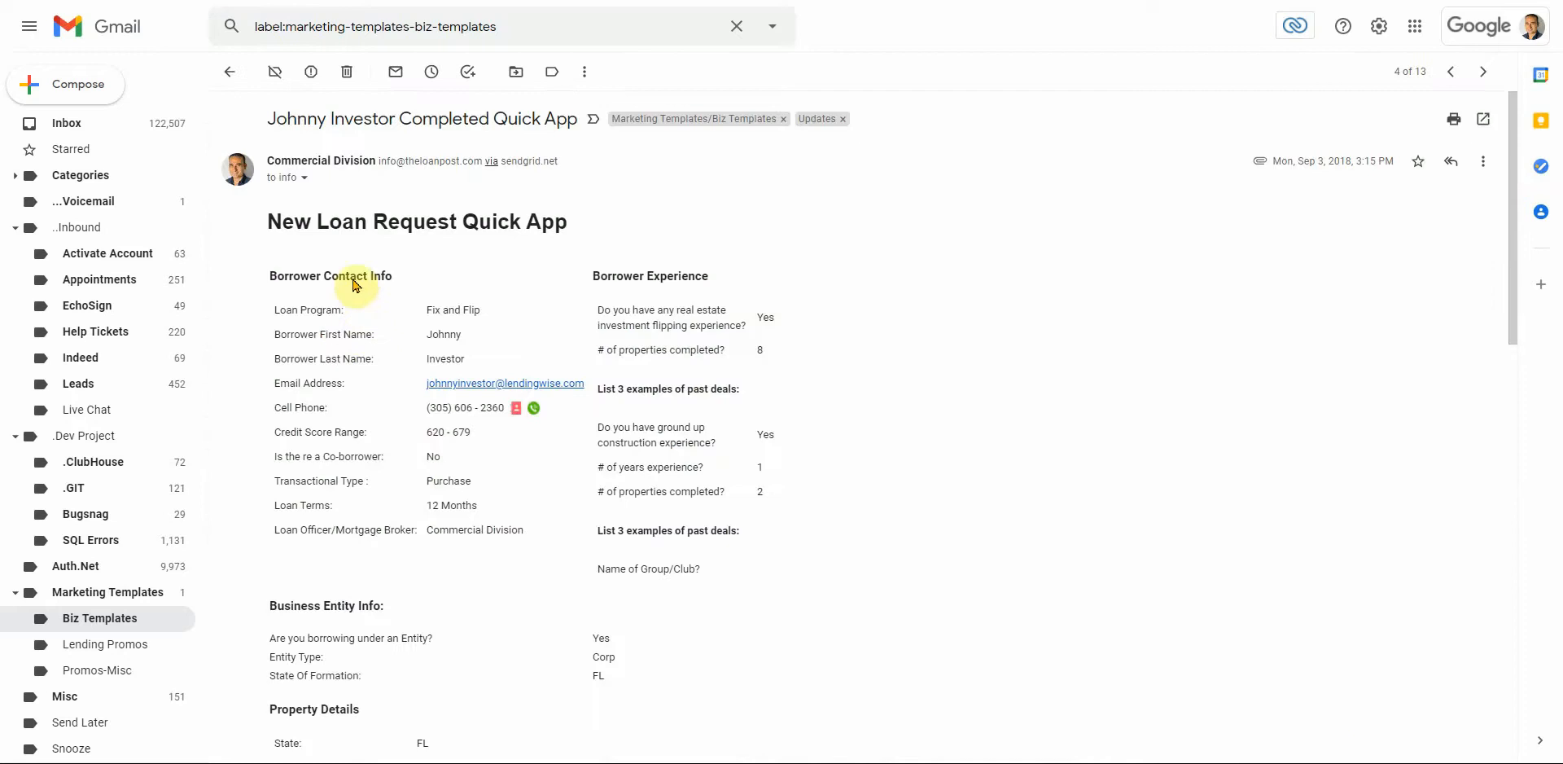
pyautogui.scroll(-2, 450, 228)
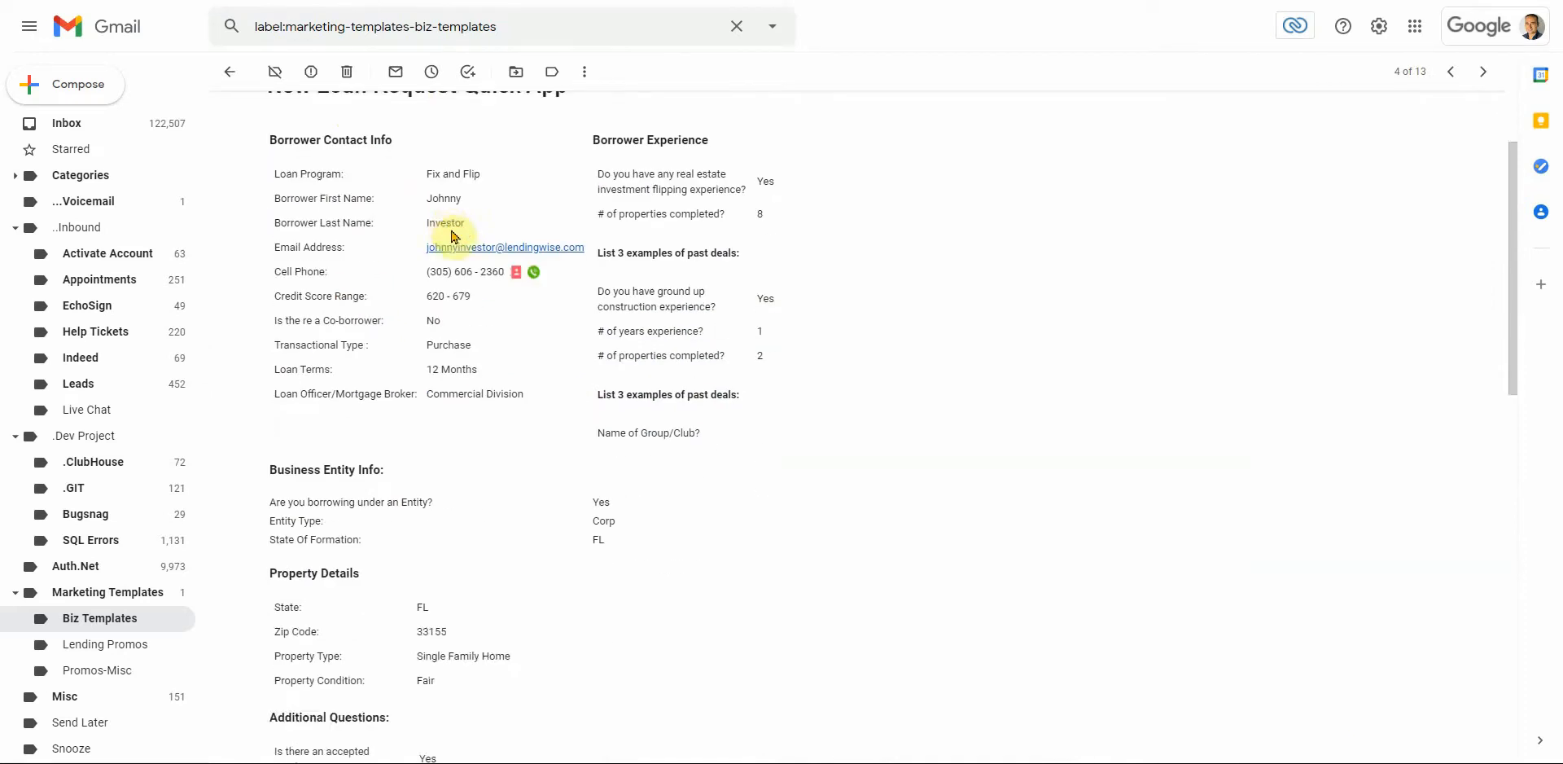
pyautogui.scroll(-8, 455, 236)
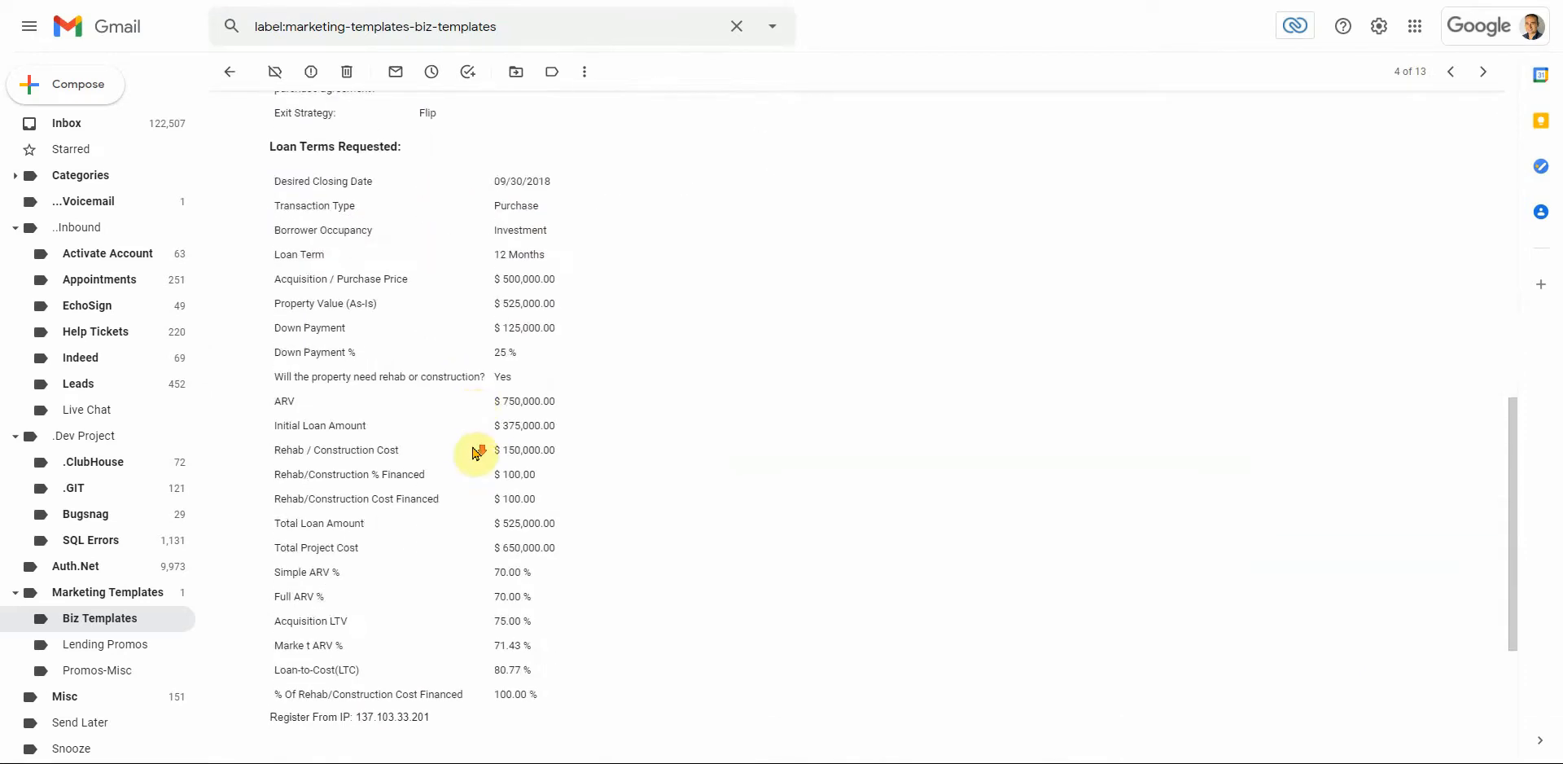
pyautogui.scroll(-4, 478, 449)
pyautogui.click(359, 551)
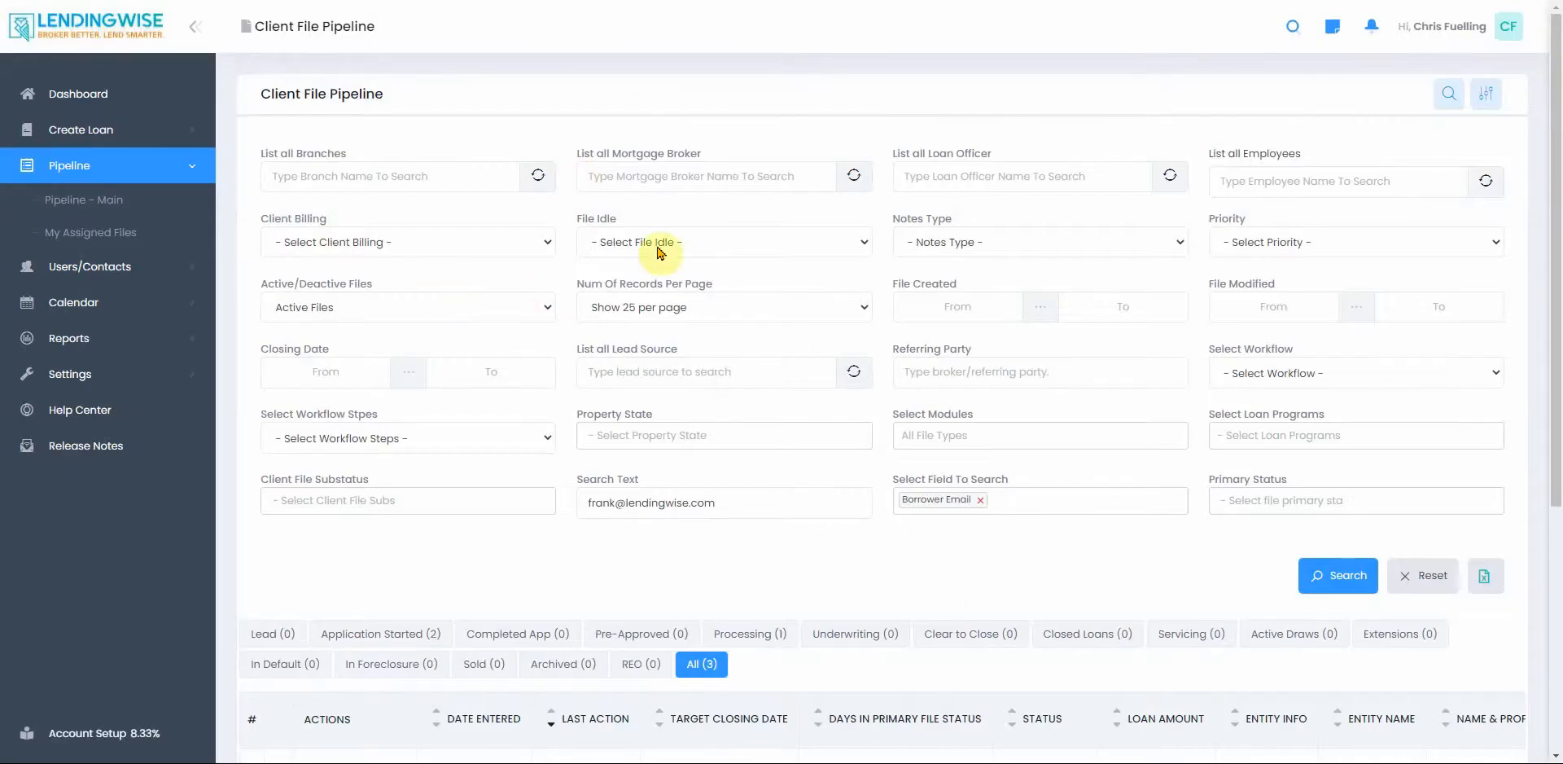
# Step: Open the ABC Investments file from the LendingWise client pipeline and review its Quick App down to the property's Zillow value lookup
pyautogui.scroll(-5, 561, 342)
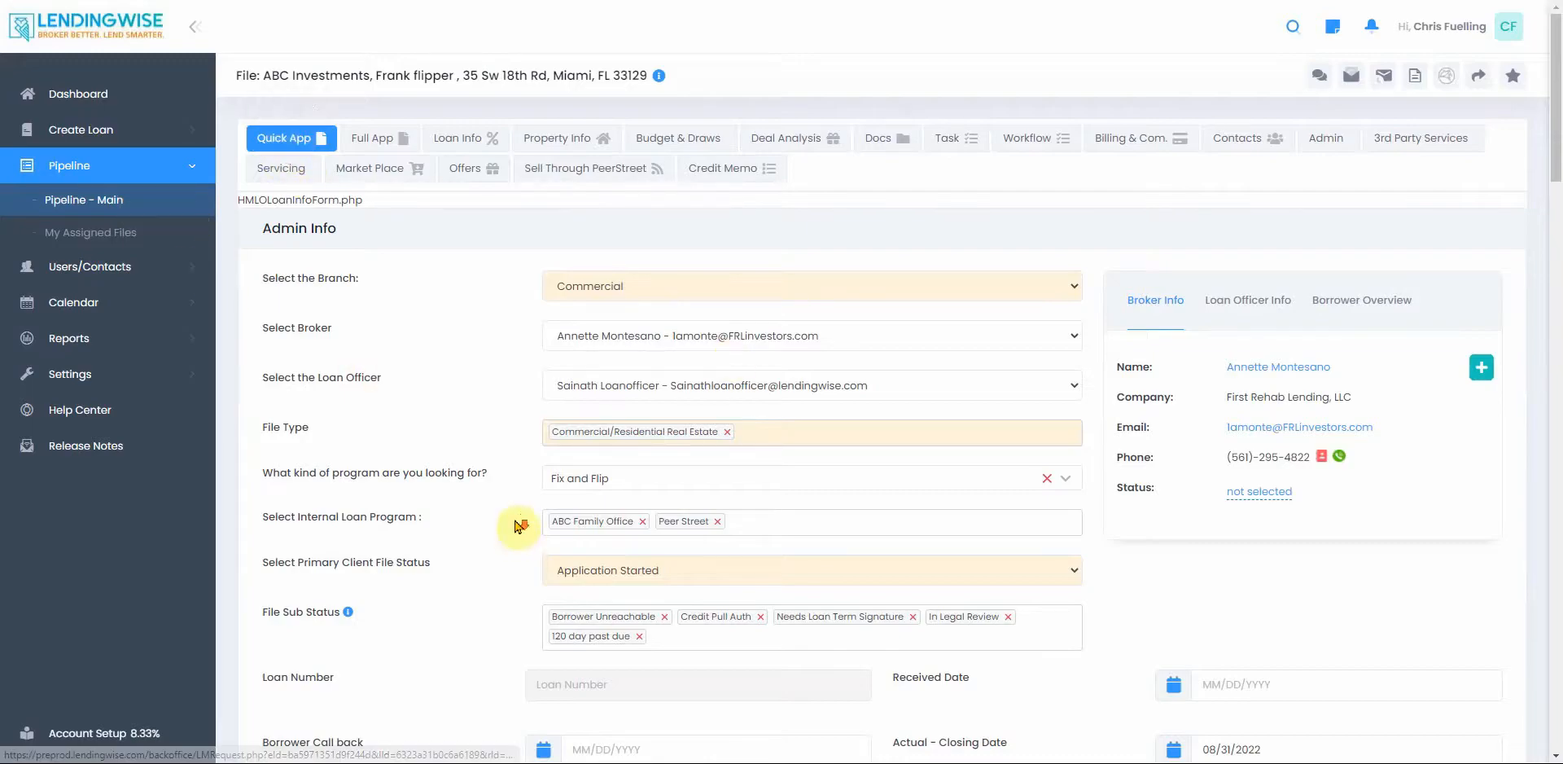
pyautogui.scroll(-5, 524, 516)
pyautogui.scroll(-4, 523, 517)
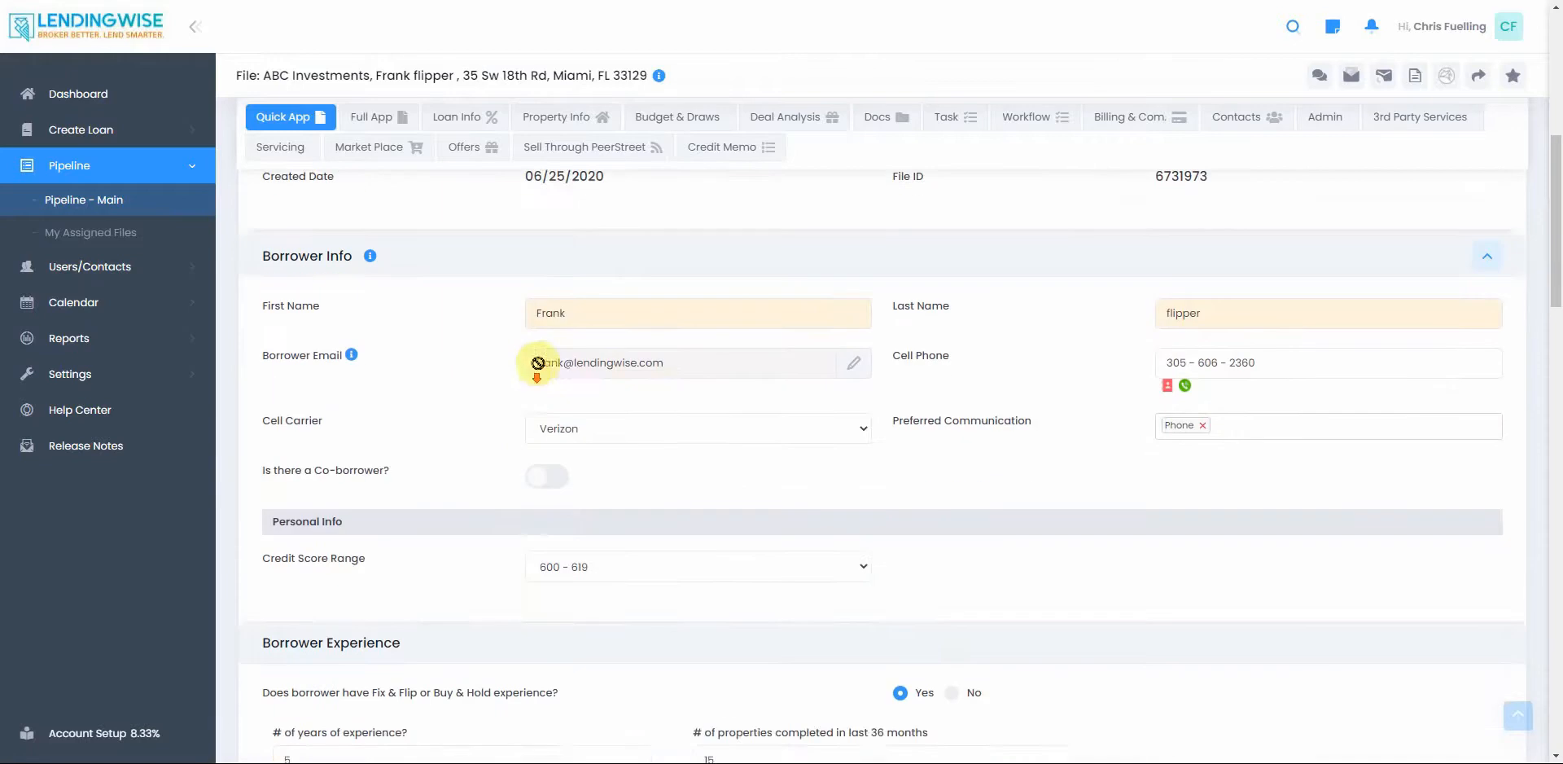
pyautogui.scroll(-4, 781, 358)
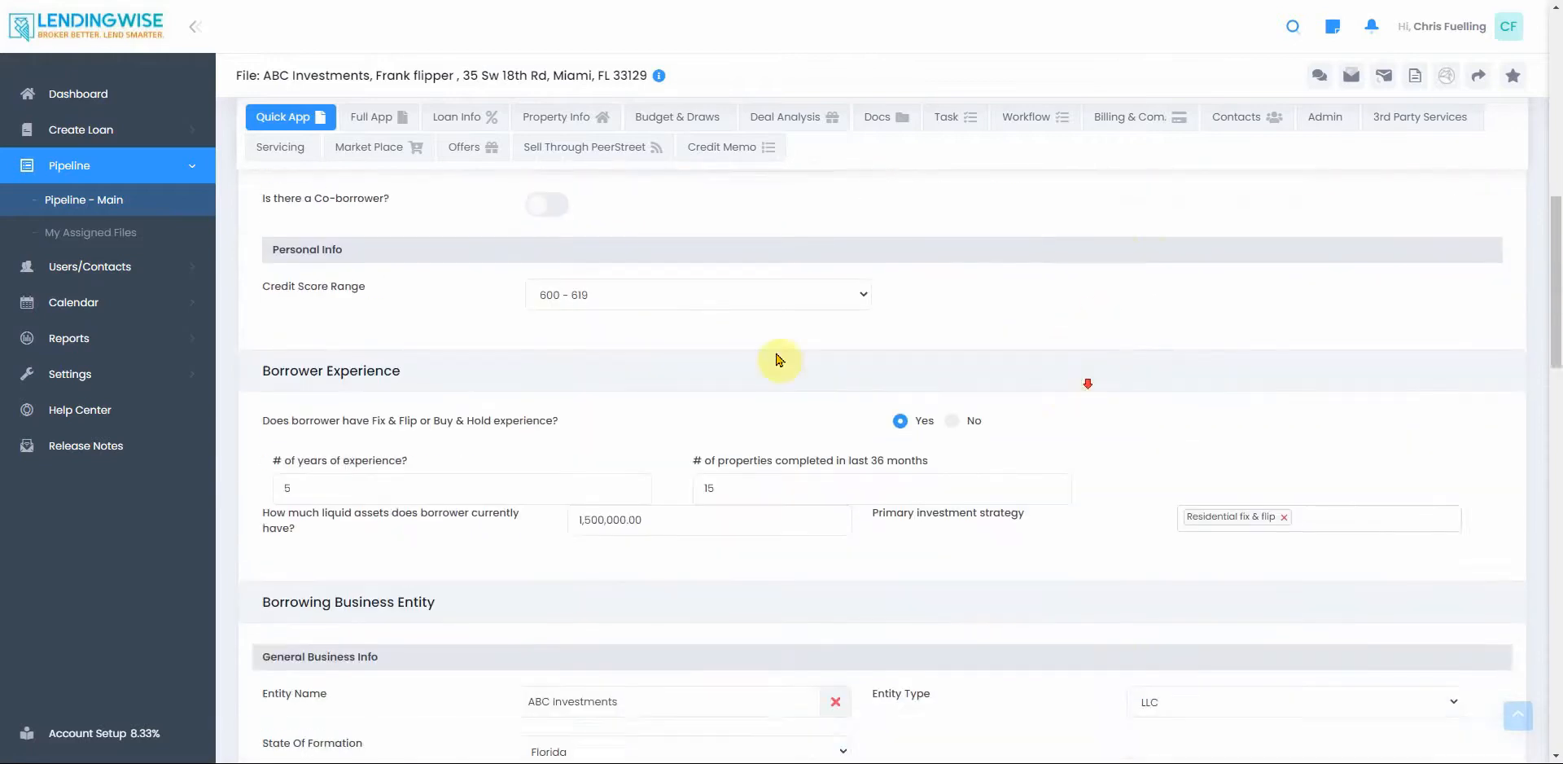
pyautogui.scroll(-4, 730, 388)
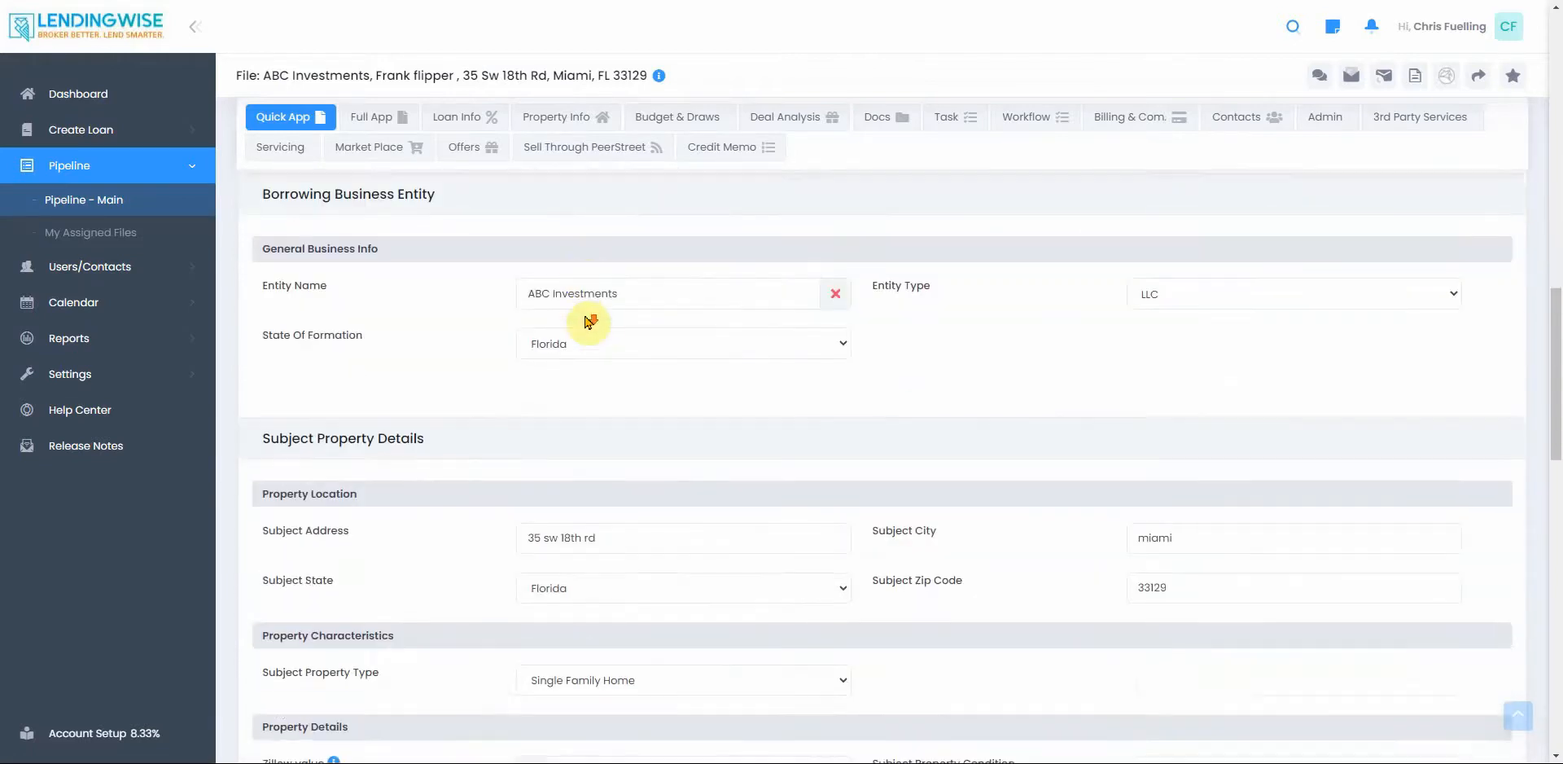
pyautogui.scroll(-5, 589, 343)
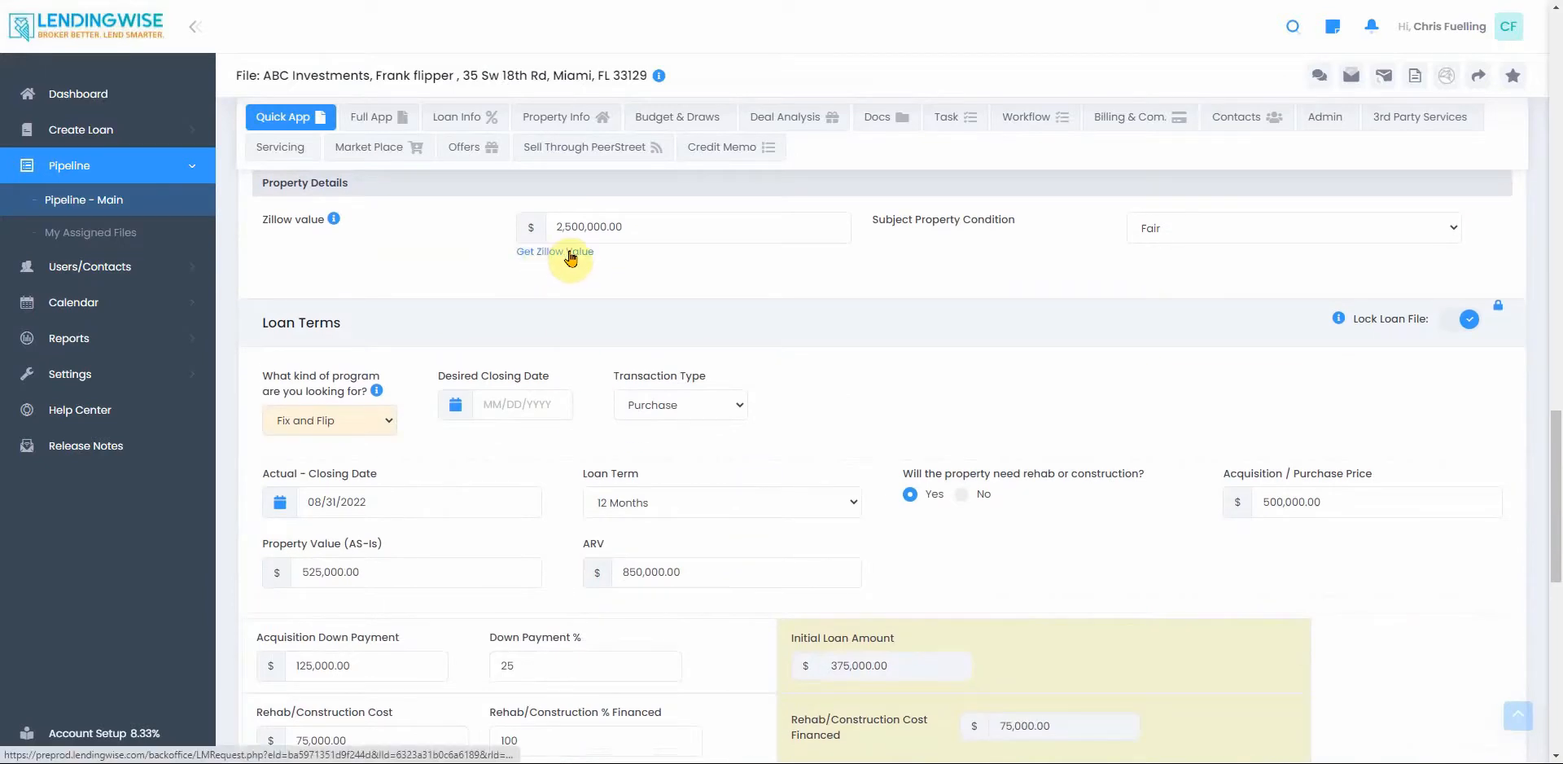
pyautogui.click(570, 253)
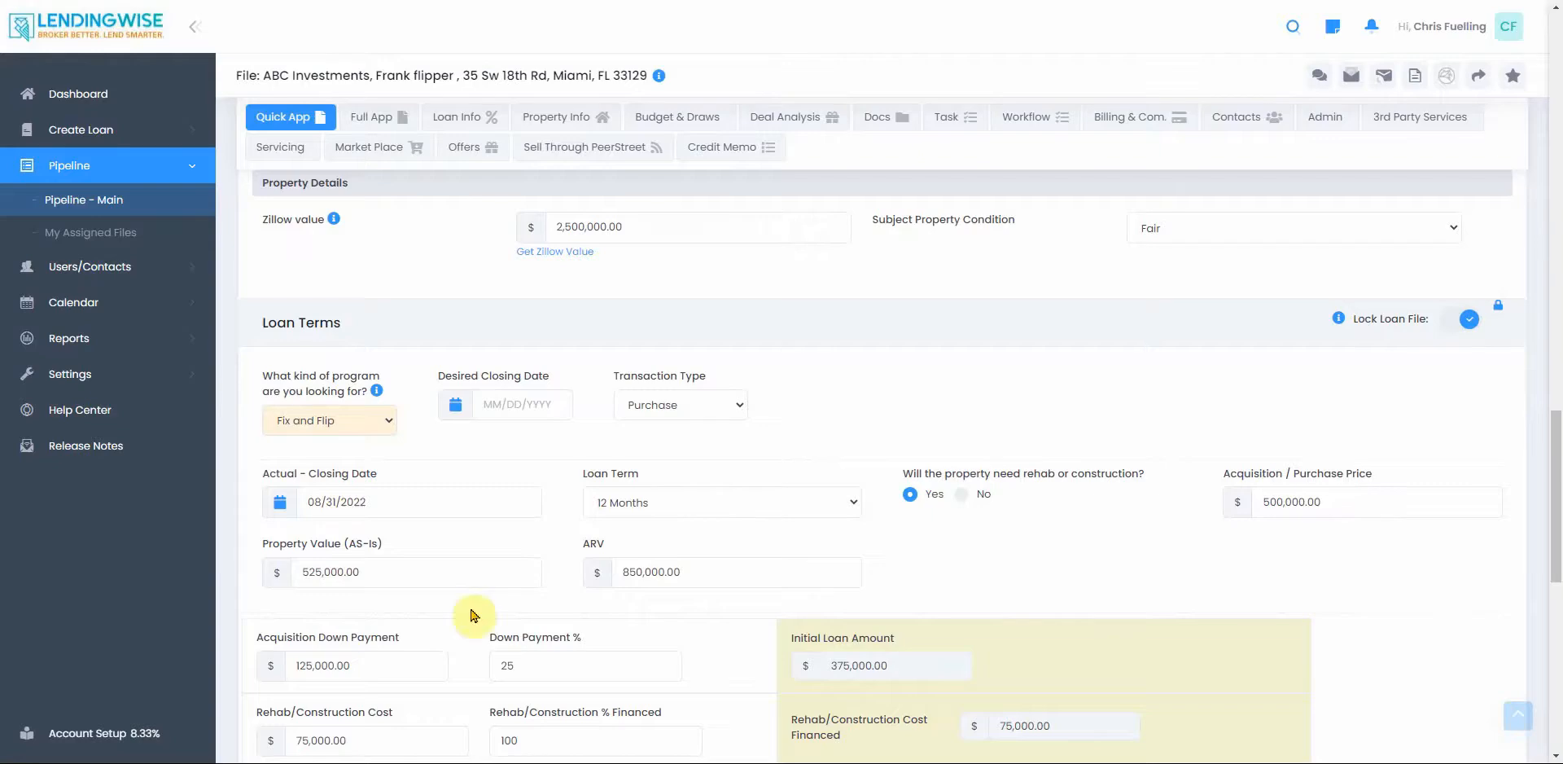
# Step: Set the down payment percentage to 10 in the Quick App's Loan Terms to test the loan against the guidelines
pyautogui.scroll(-4, 471, 611)
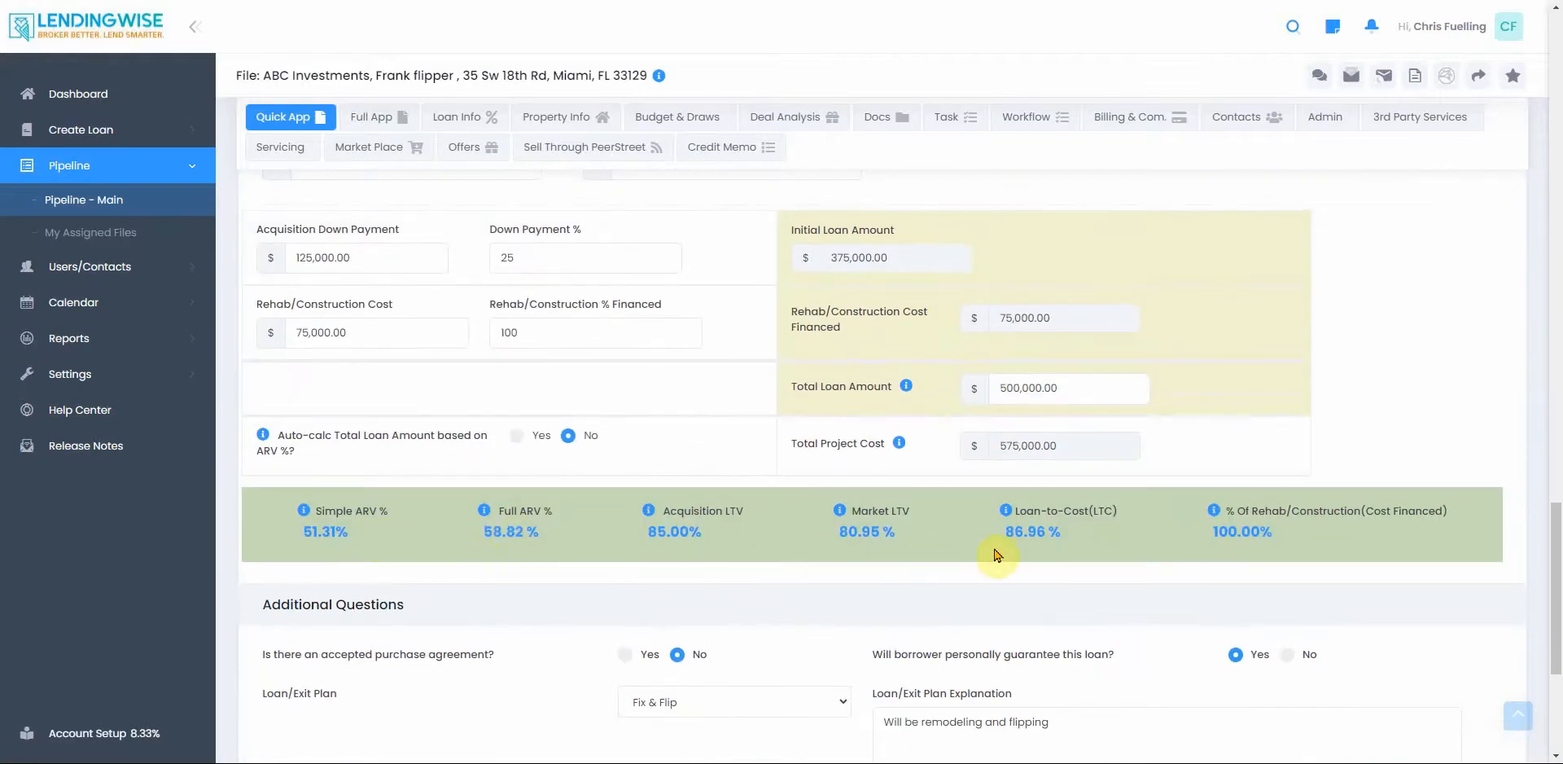
pyautogui.scroll(-1, 1070, 551)
pyautogui.scroll(3, 1068, 551)
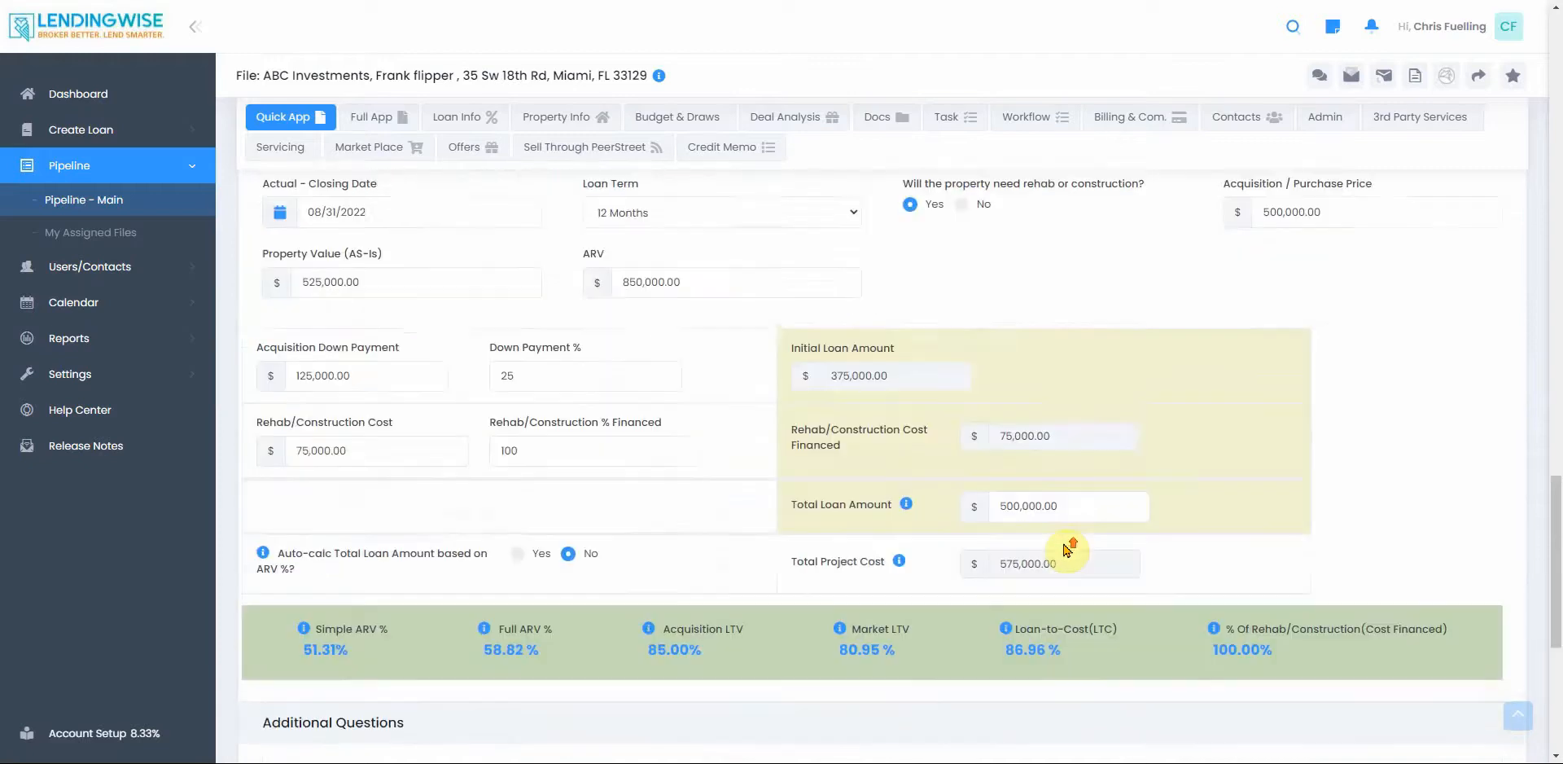
pyautogui.scroll(-1, 952, 577)
pyautogui.click(543, 393)
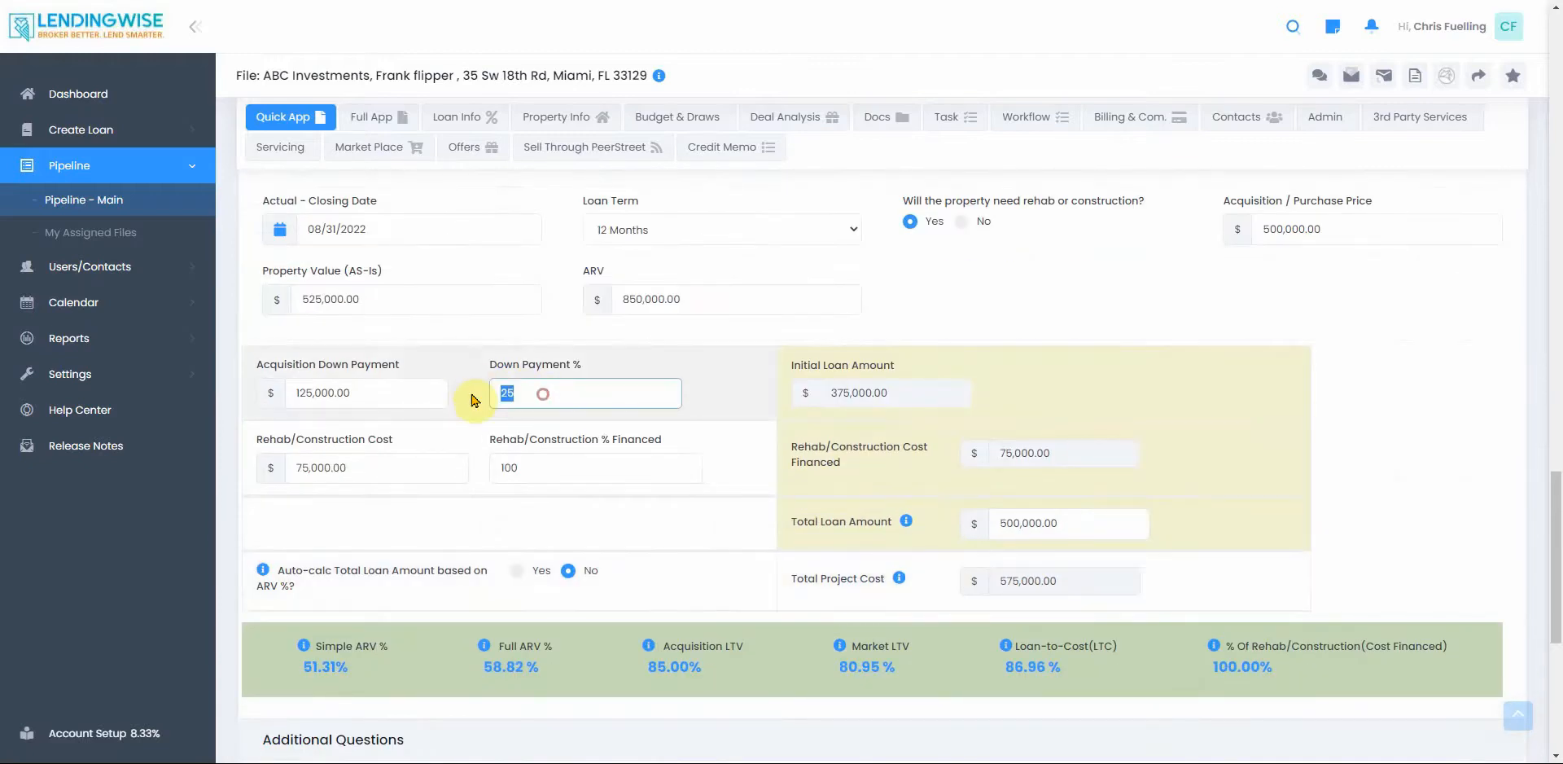
pyautogui.write('10')
pyautogui.click(472, 397)
# Step: Read the guideline warnings below the loan ratios and look over the Additional Questions and scenario description
pyautogui.scroll(-3, 475, 399)
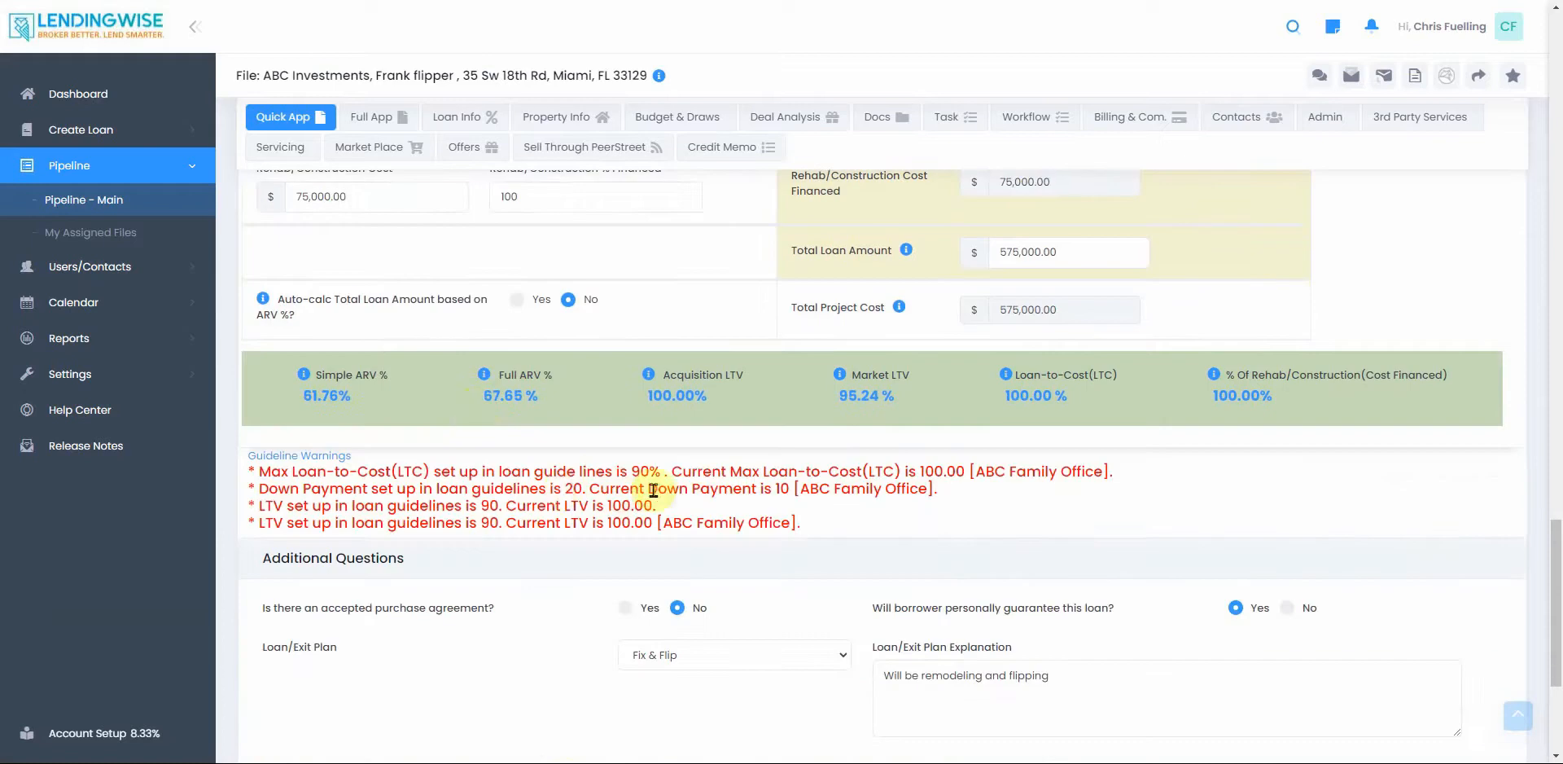
pyautogui.moveTo(253, 471); pyautogui.dragTo(900, 530)
pyautogui.click(900, 526)
pyautogui.scroll(-3, 899, 525)
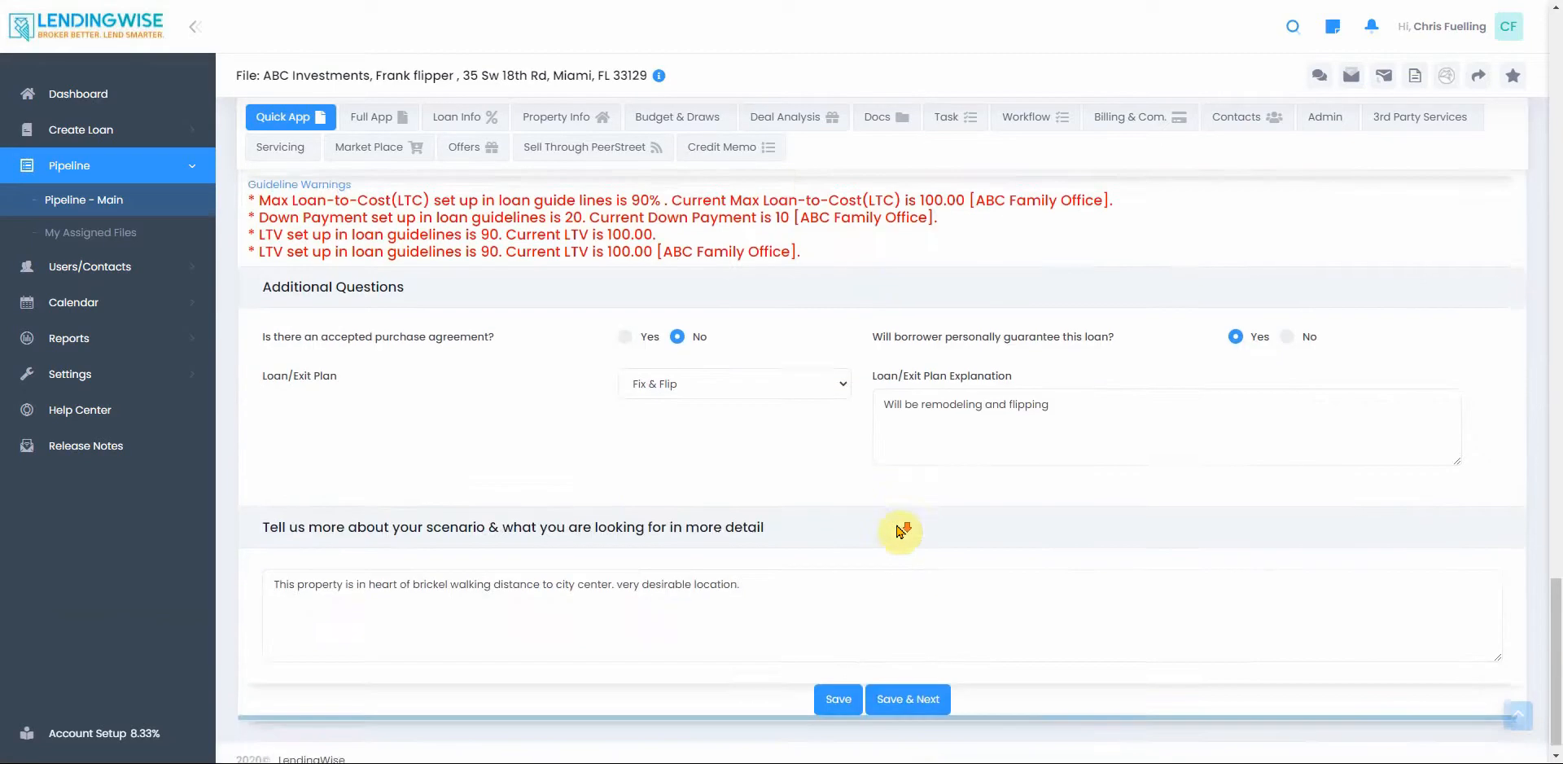
pyautogui.scroll(15, 899, 525)
pyautogui.scroll(10, 808, 517)
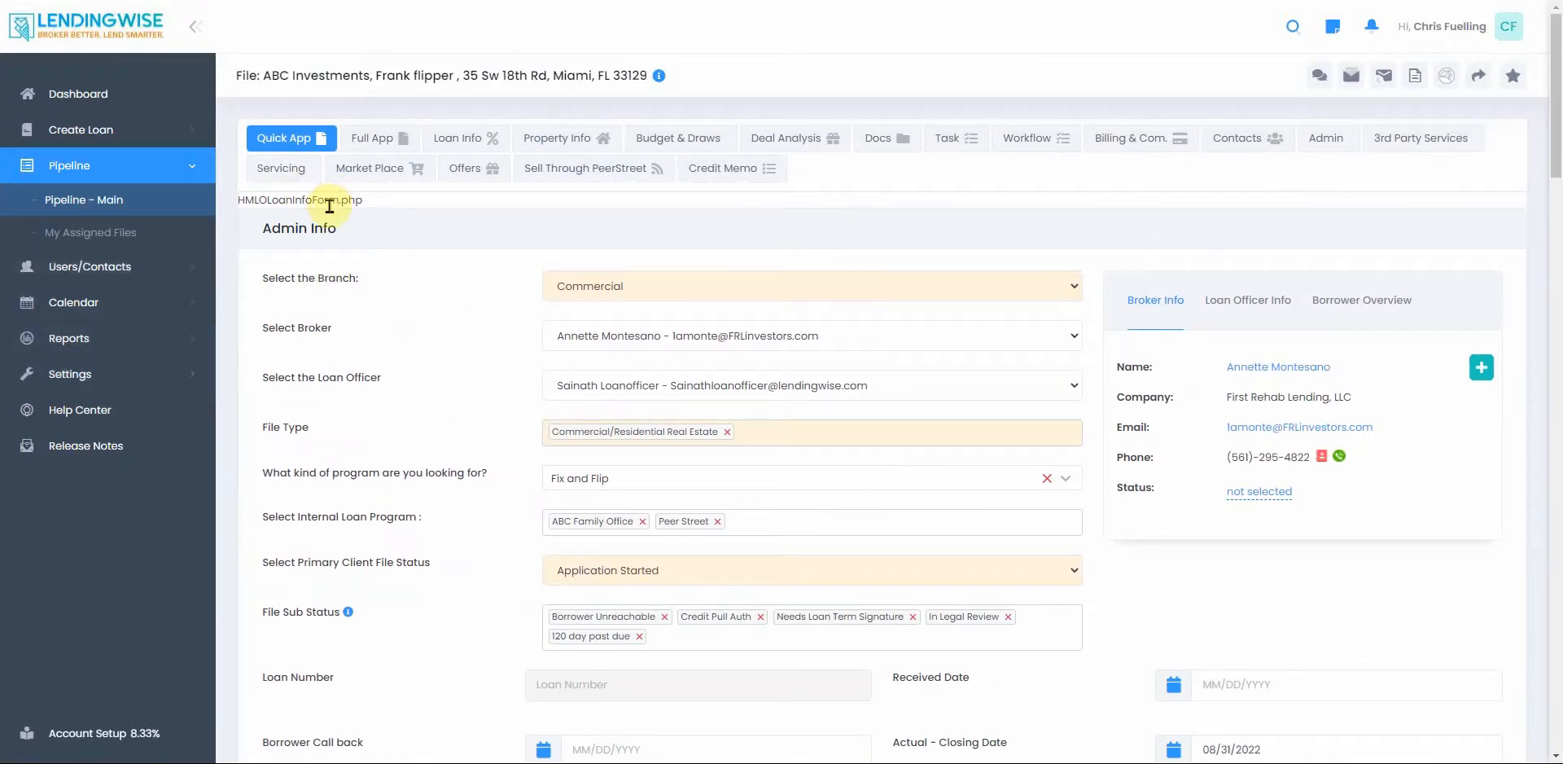
# Step: Open the file's Loan Info without saving the Quick App changes
pyautogui.click(453, 145)
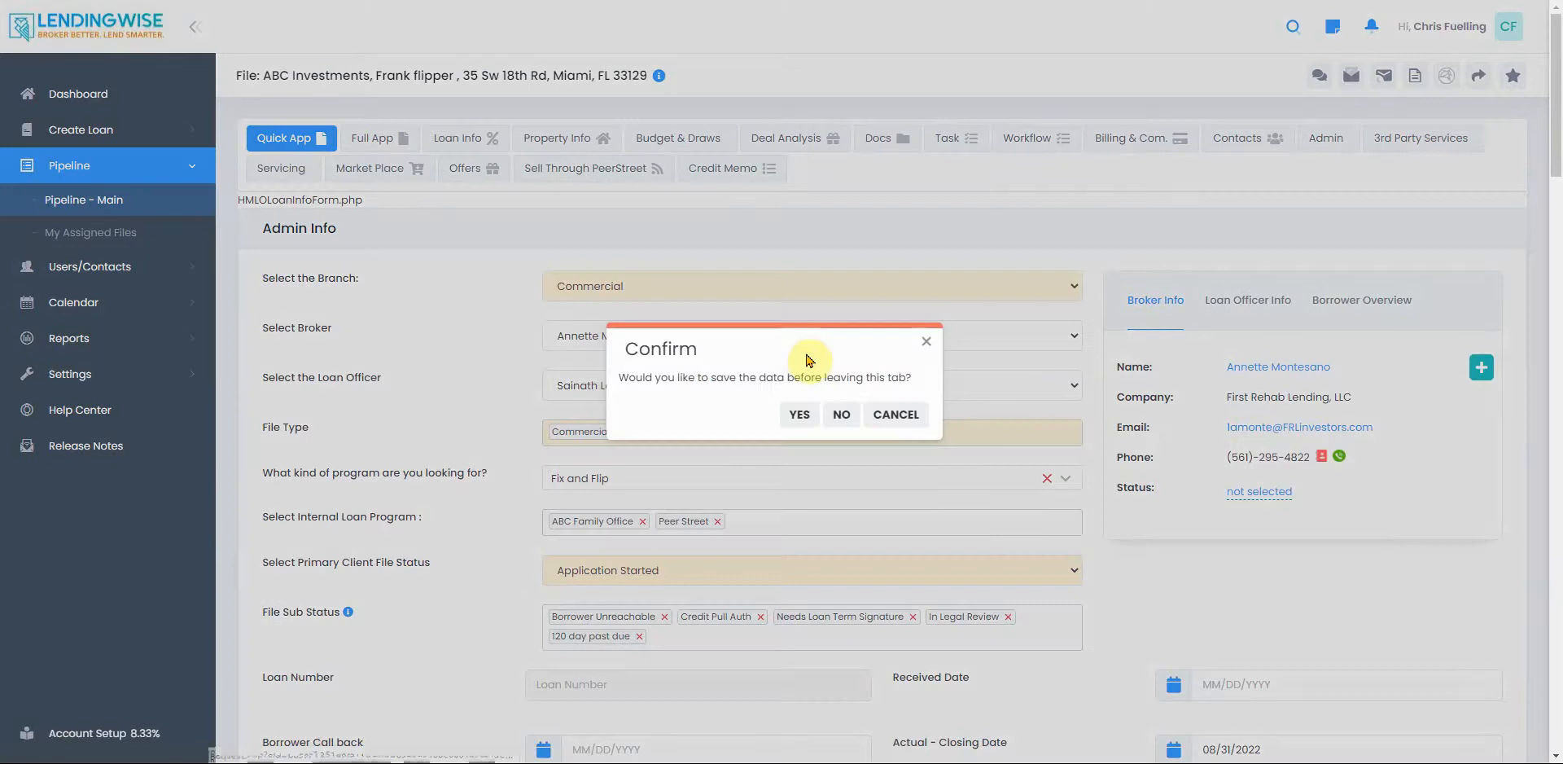
pyautogui.click(847, 415)
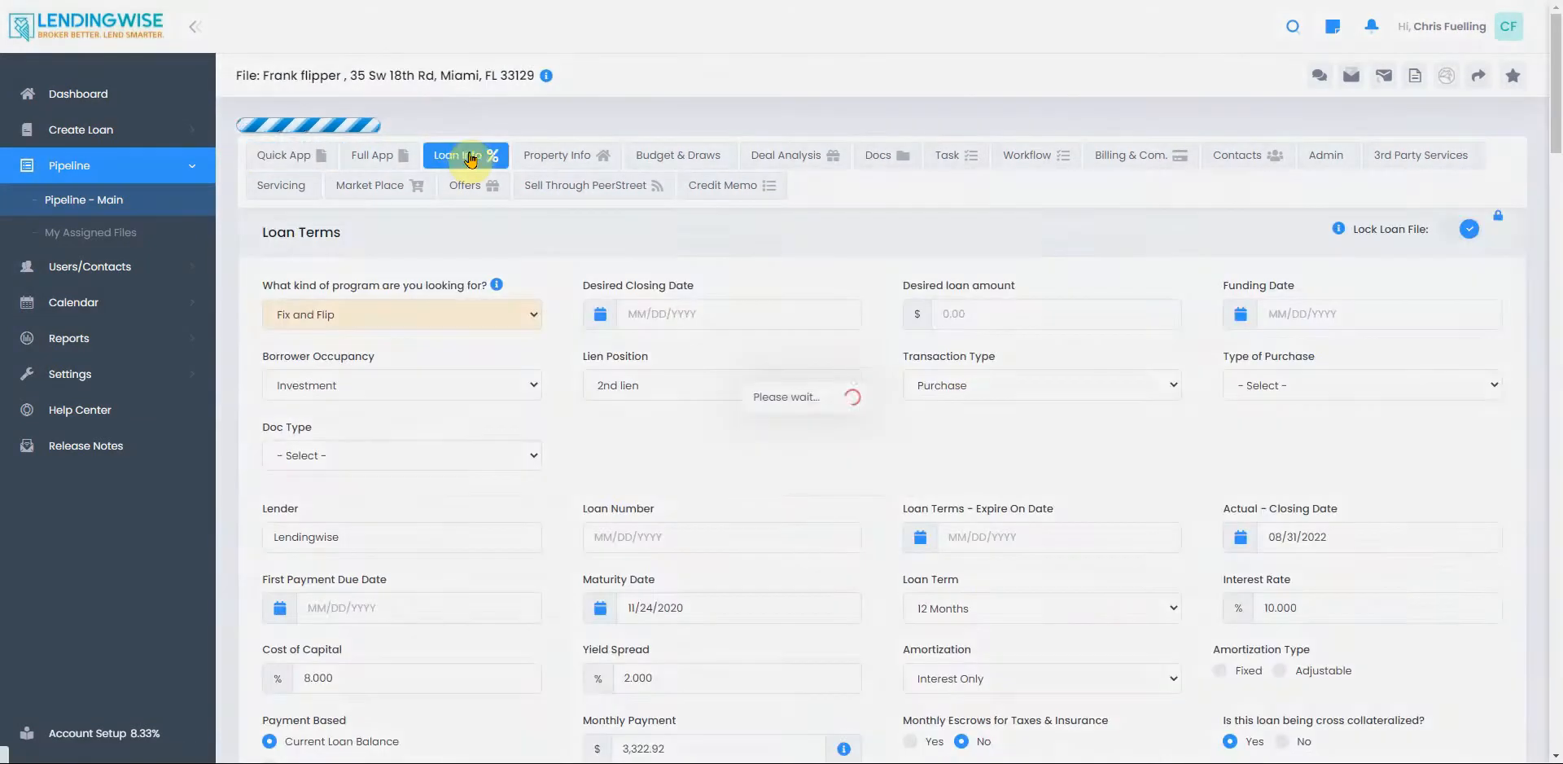
pyautogui.scroll(-3, 624, 478)
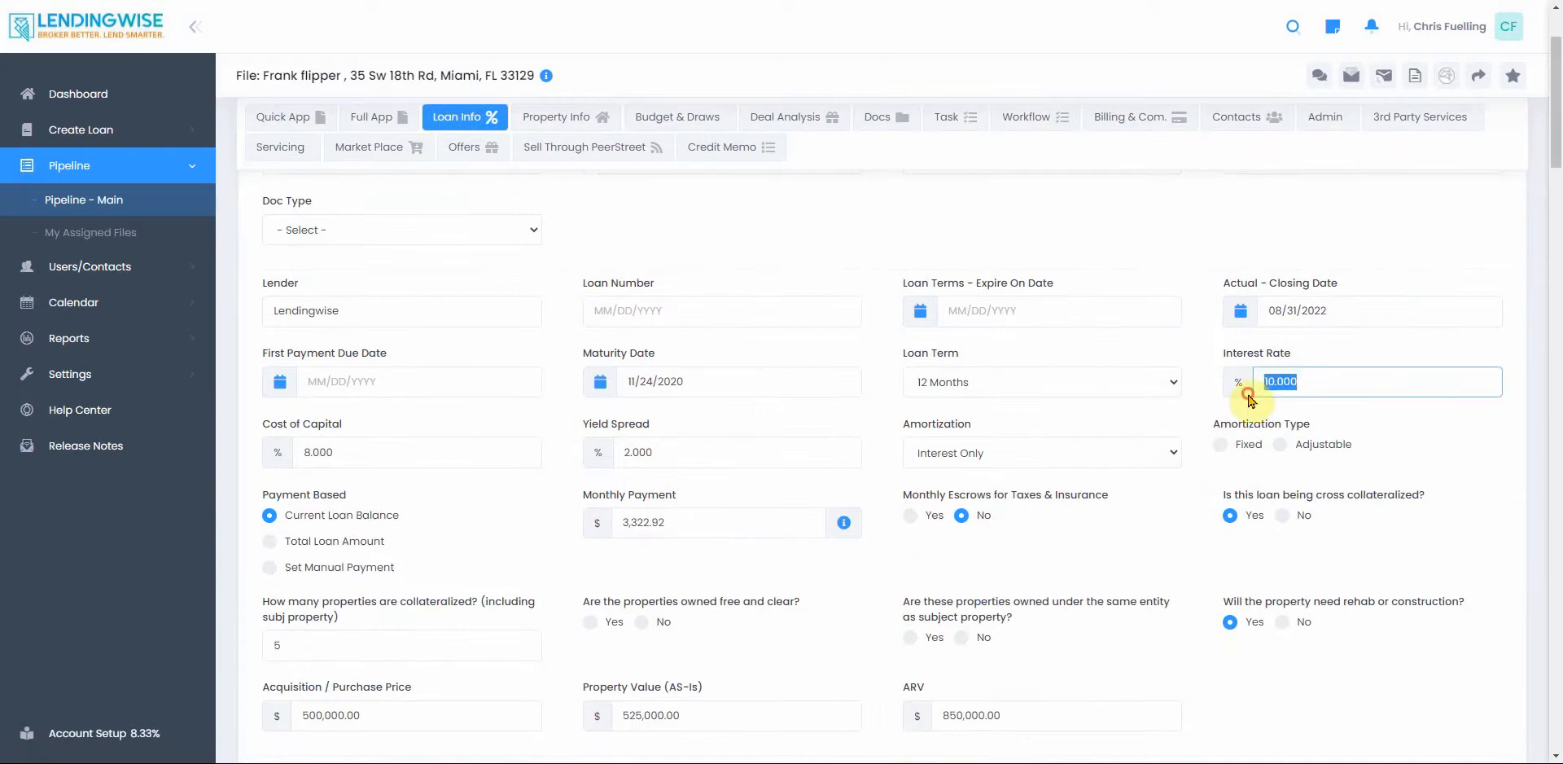
# Step: Examine the loan term choices, monthly payment and amortization choices in the Loan Info's Loan Terms section
pyautogui.click(1010, 380)
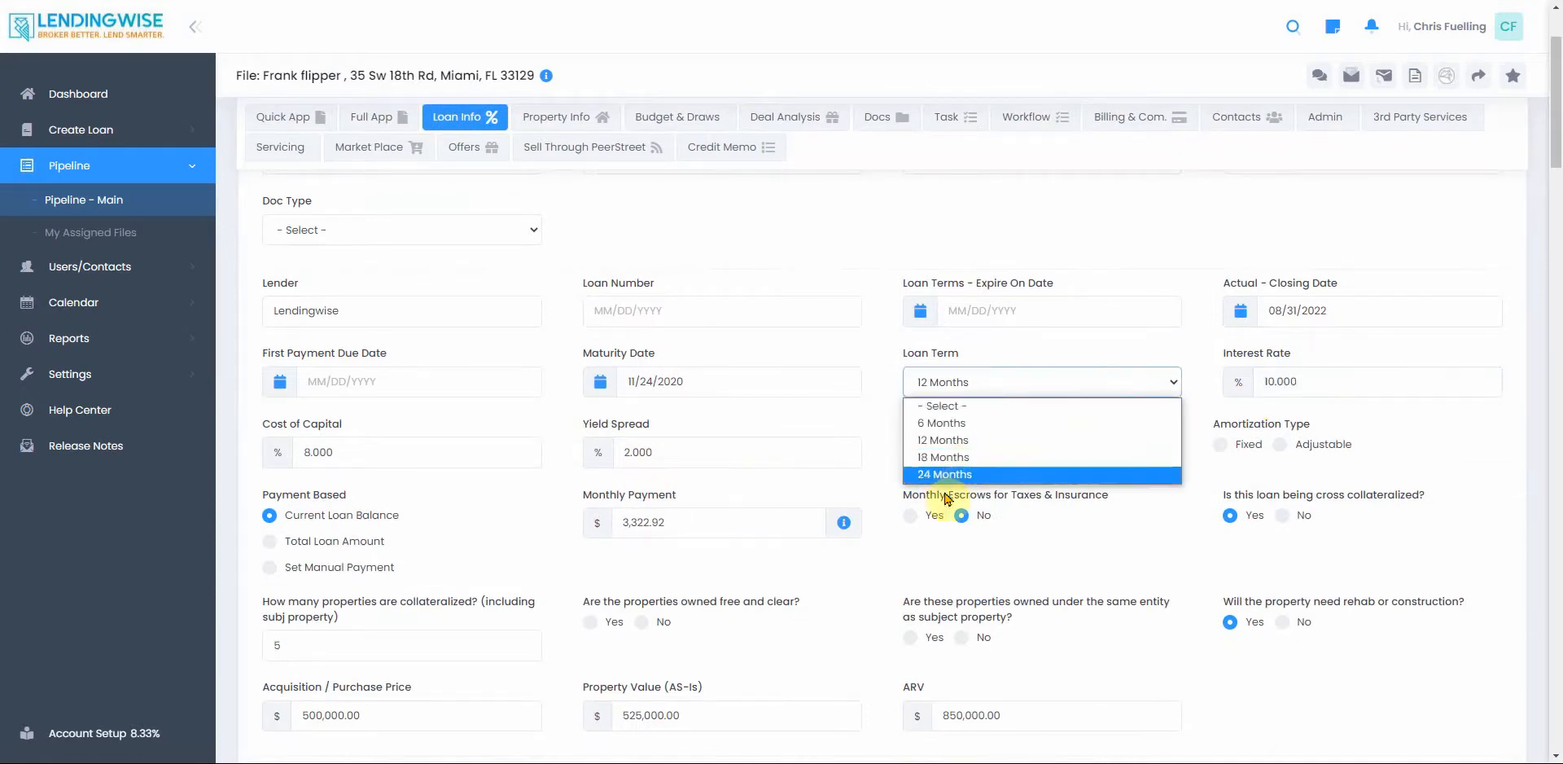
pyautogui.click(873, 383)
pyautogui.scroll(-4, 777, 496)
pyautogui.scroll(2, 777, 500)
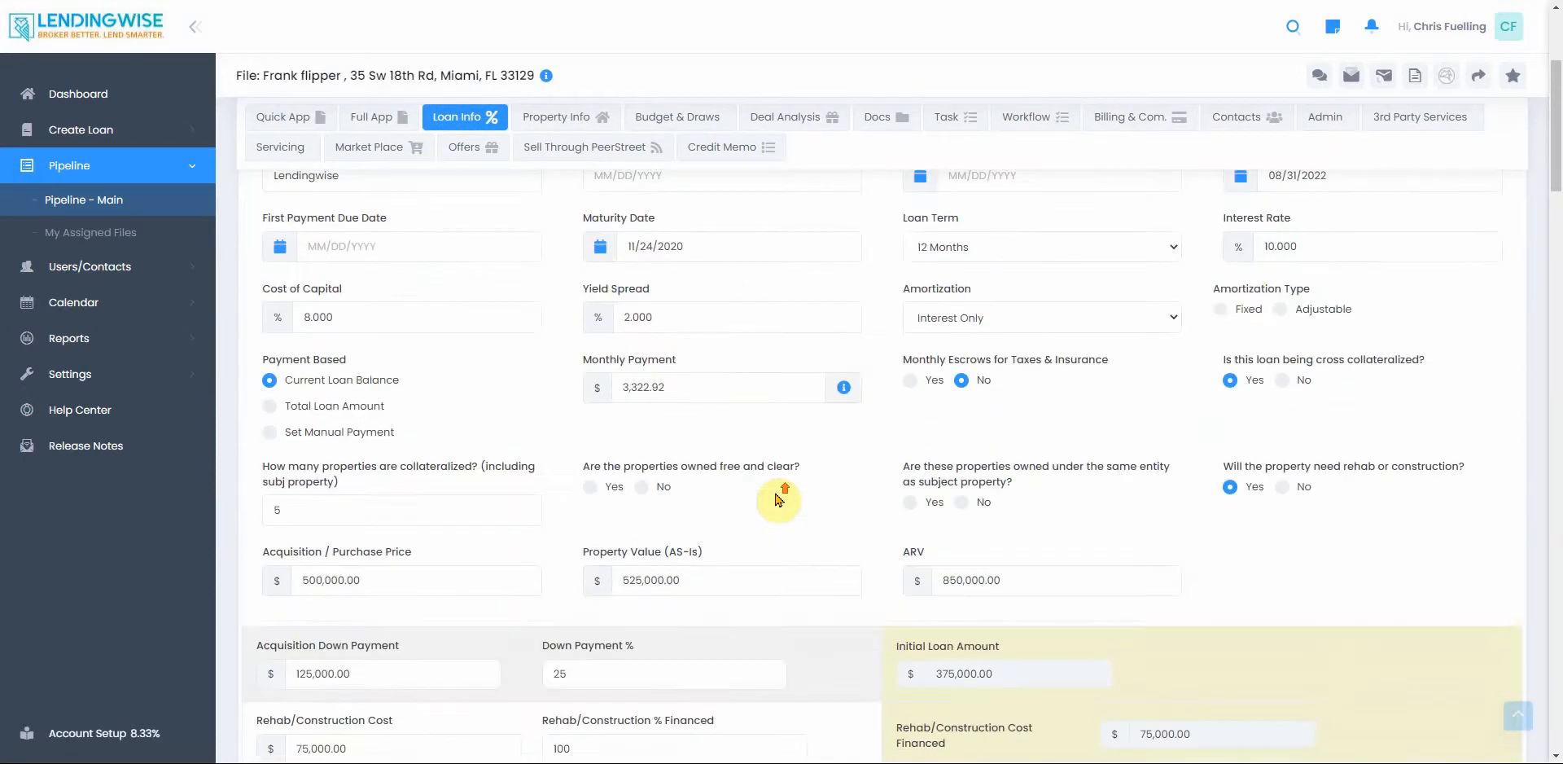
pyautogui.click(705, 389)
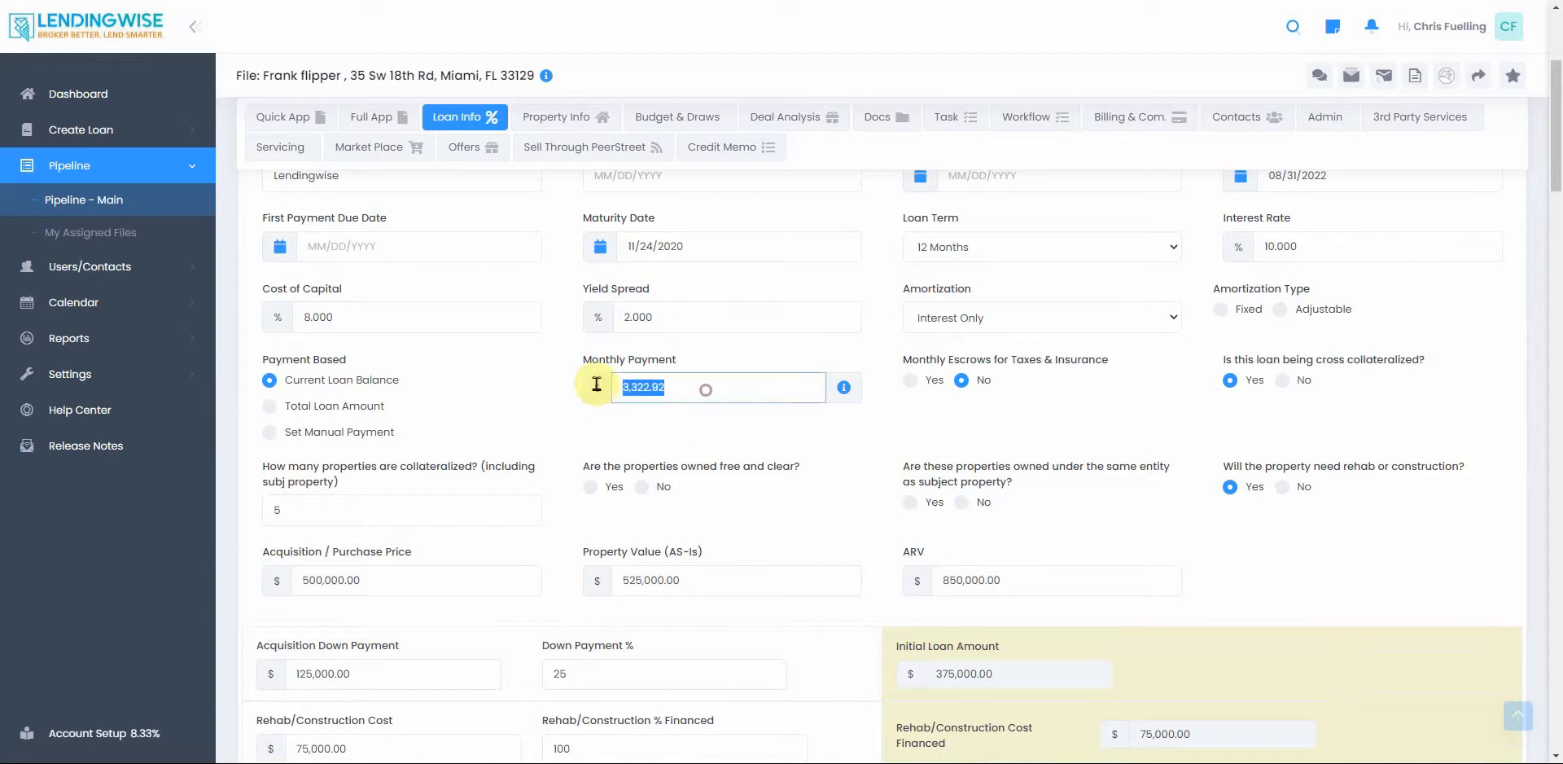
pyautogui.click(968, 314)
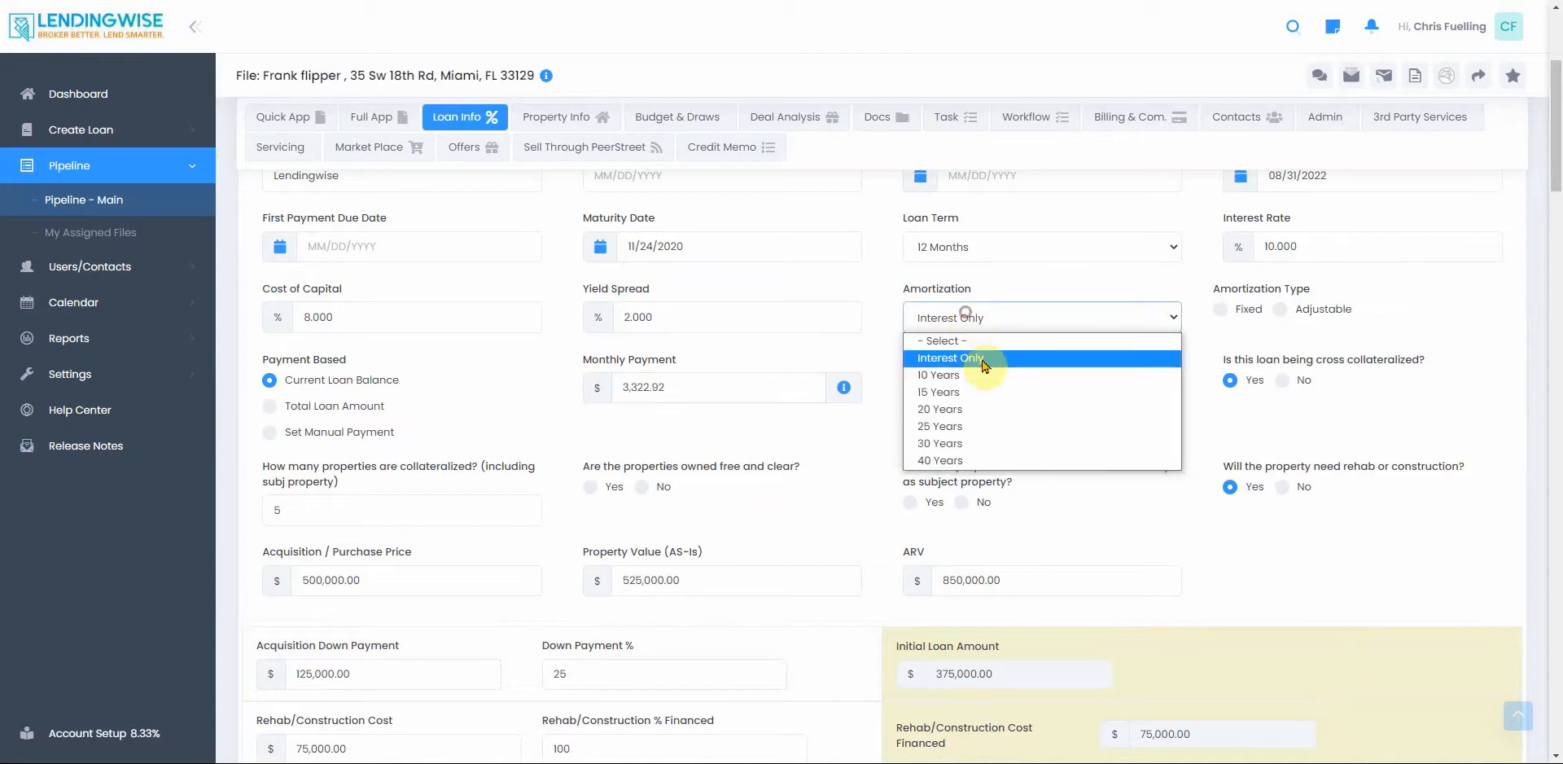
pyautogui.click(982, 309)
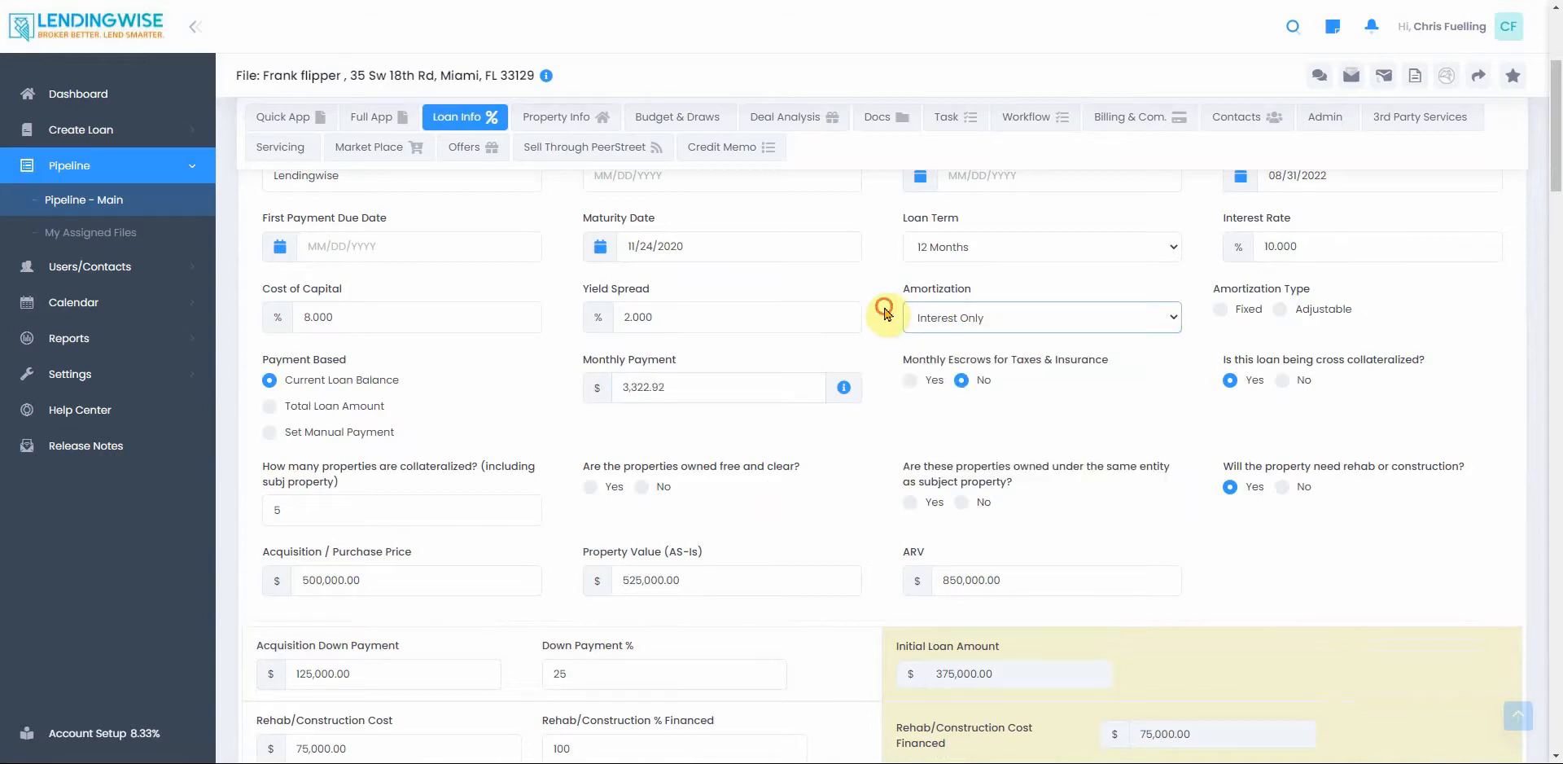
# Step: Review the Fees & Costs section, checking the points, application fee and processing fees
pyautogui.scroll(-3, 663, 480)
pyautogui.scroll(-8, 656, 488)
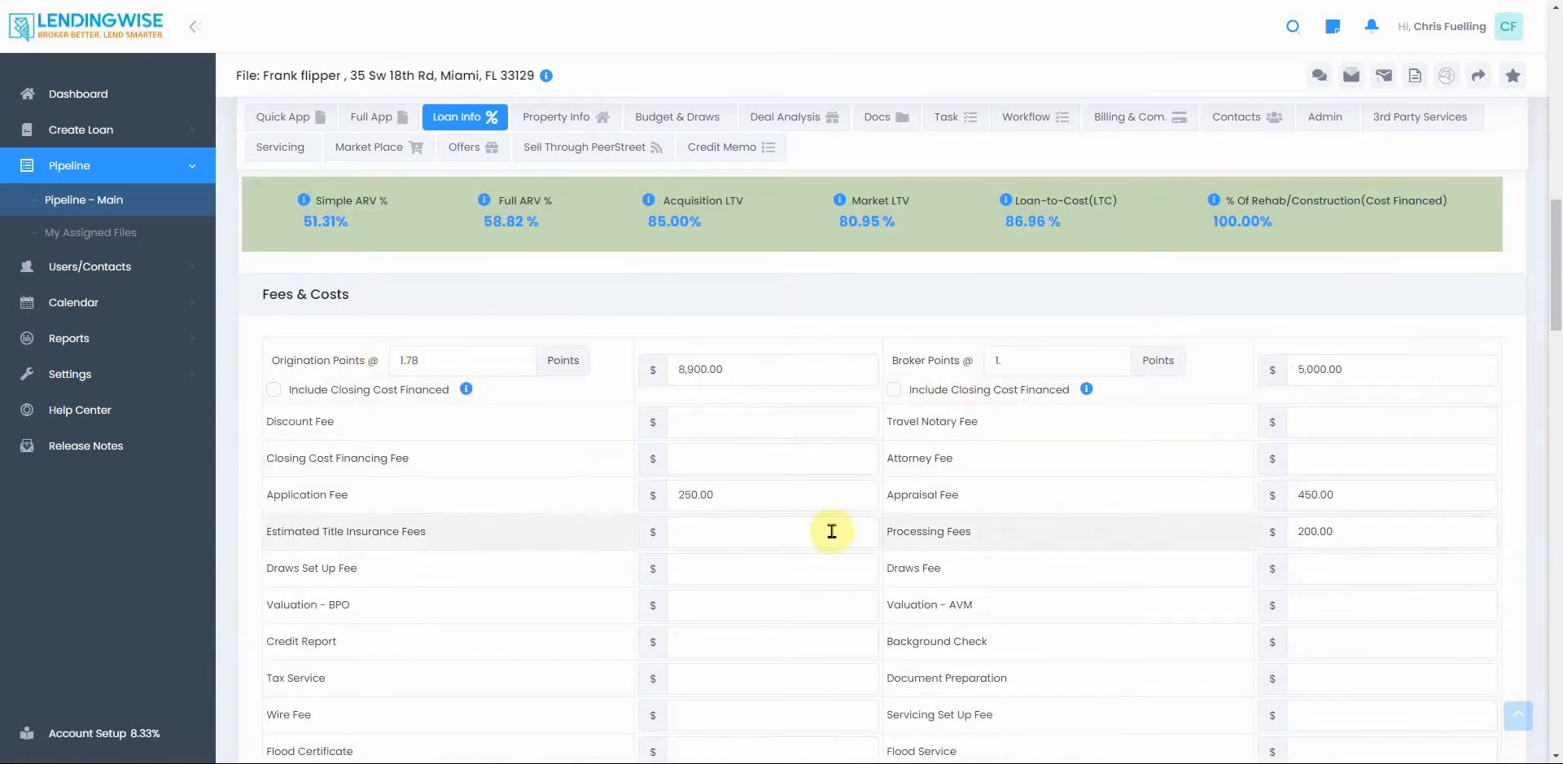
pyautogui.scroll(-2, 827, 530)
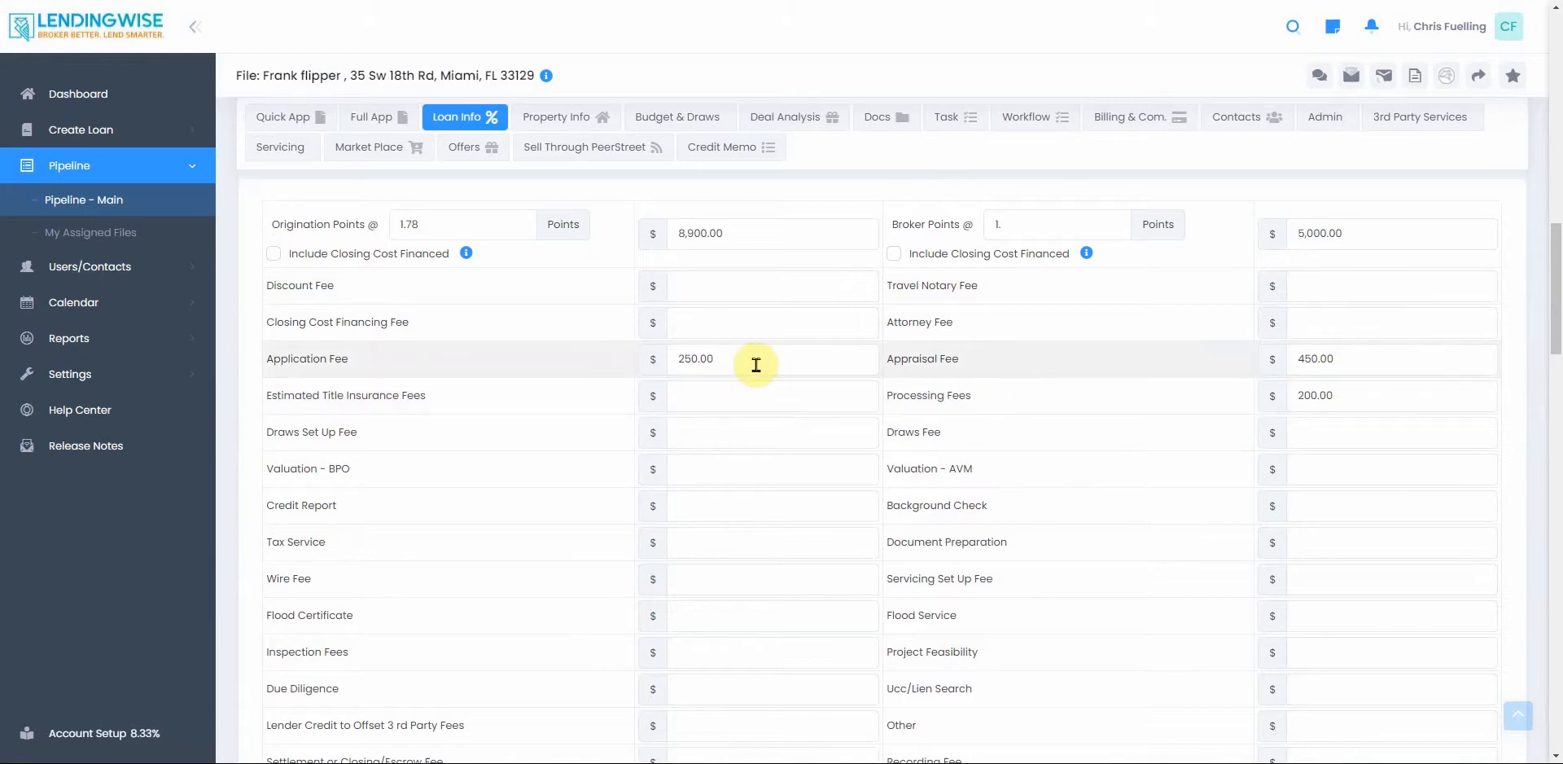
pyautogui.moveTo(756, 361); pyautogui.dragTo(667, 364)
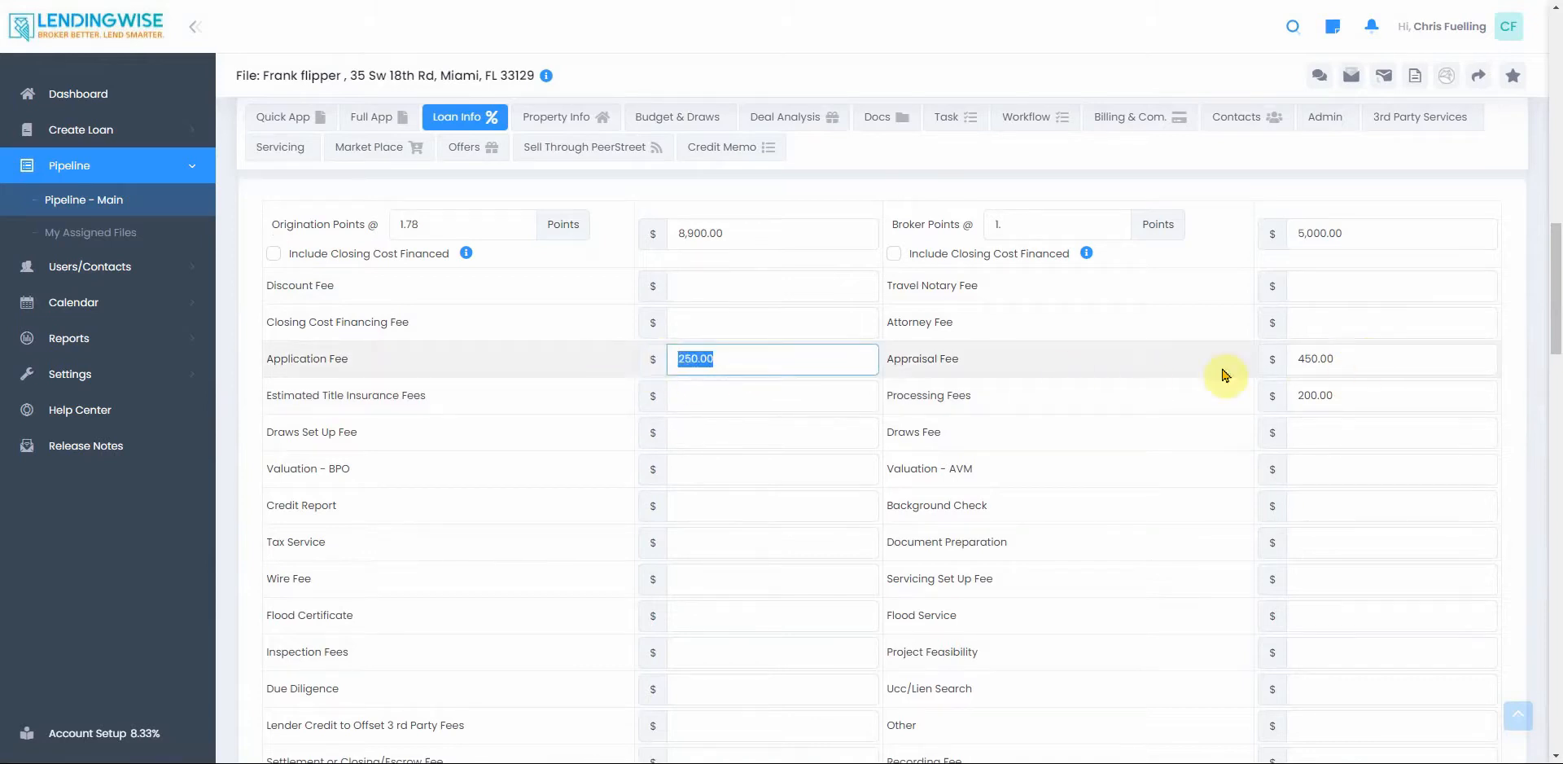
pyautogui.moveTo(1378, 394); pyautogui.dragTo(1271, 399)
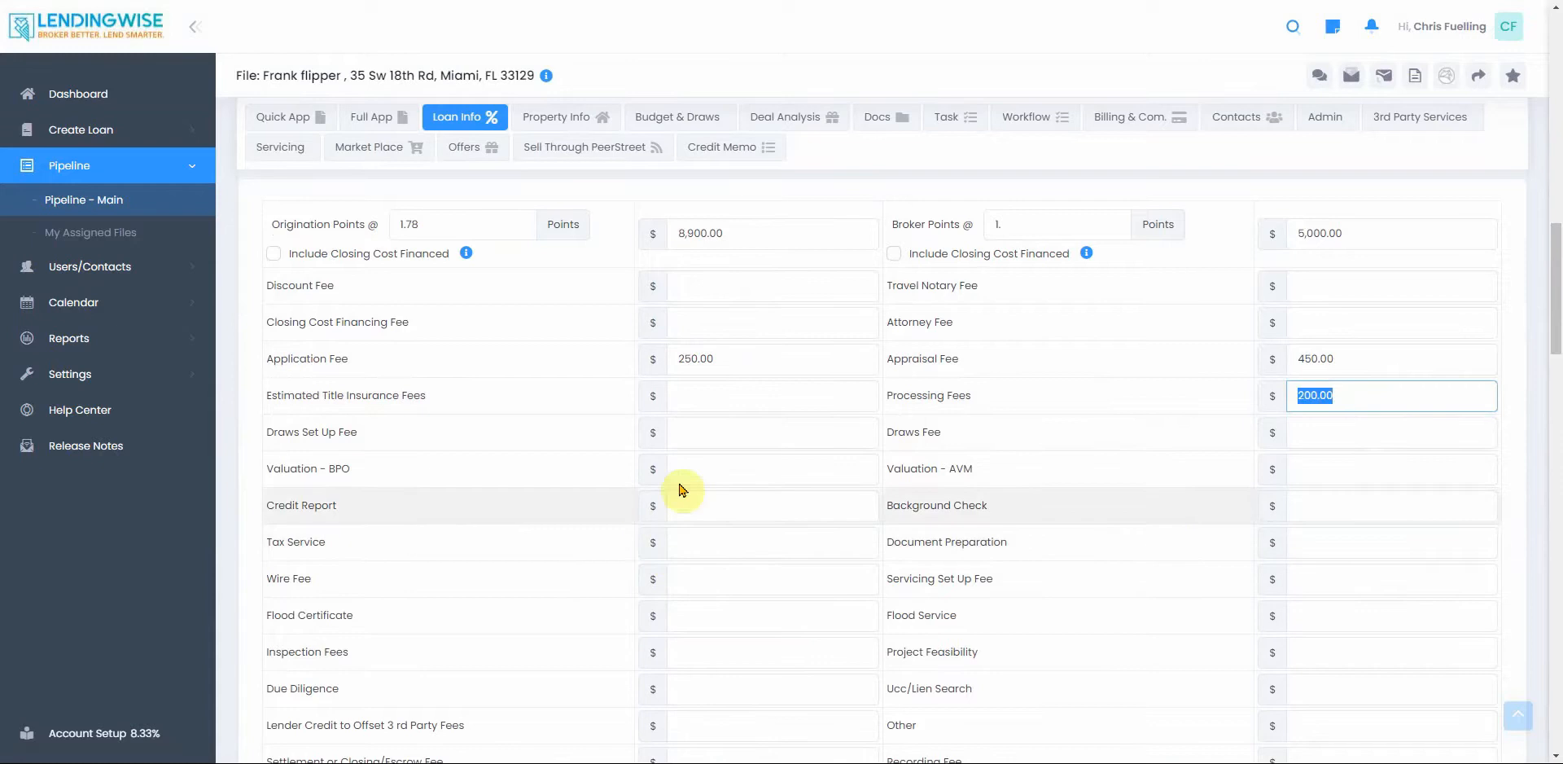
# Step: Check the loan program, then review the Loan Info from the fee totals through Required Reserves, Cash-to-Close and Additional Questions
pyautogui.scroll(10, 434, 366)
pyautogui.scroll(1, 415, 360)
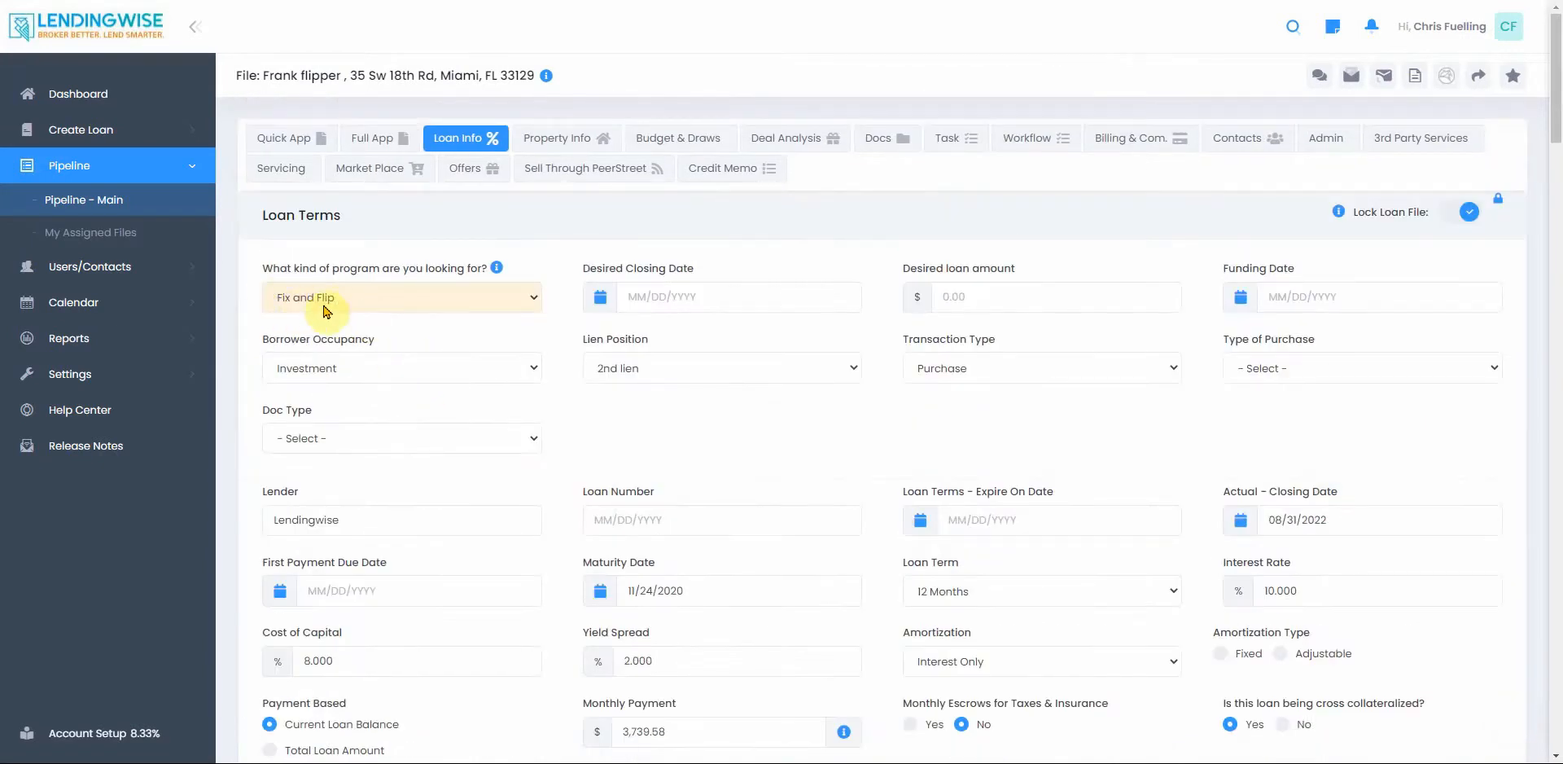
pyautogui.scroll(-10, 367, 401)
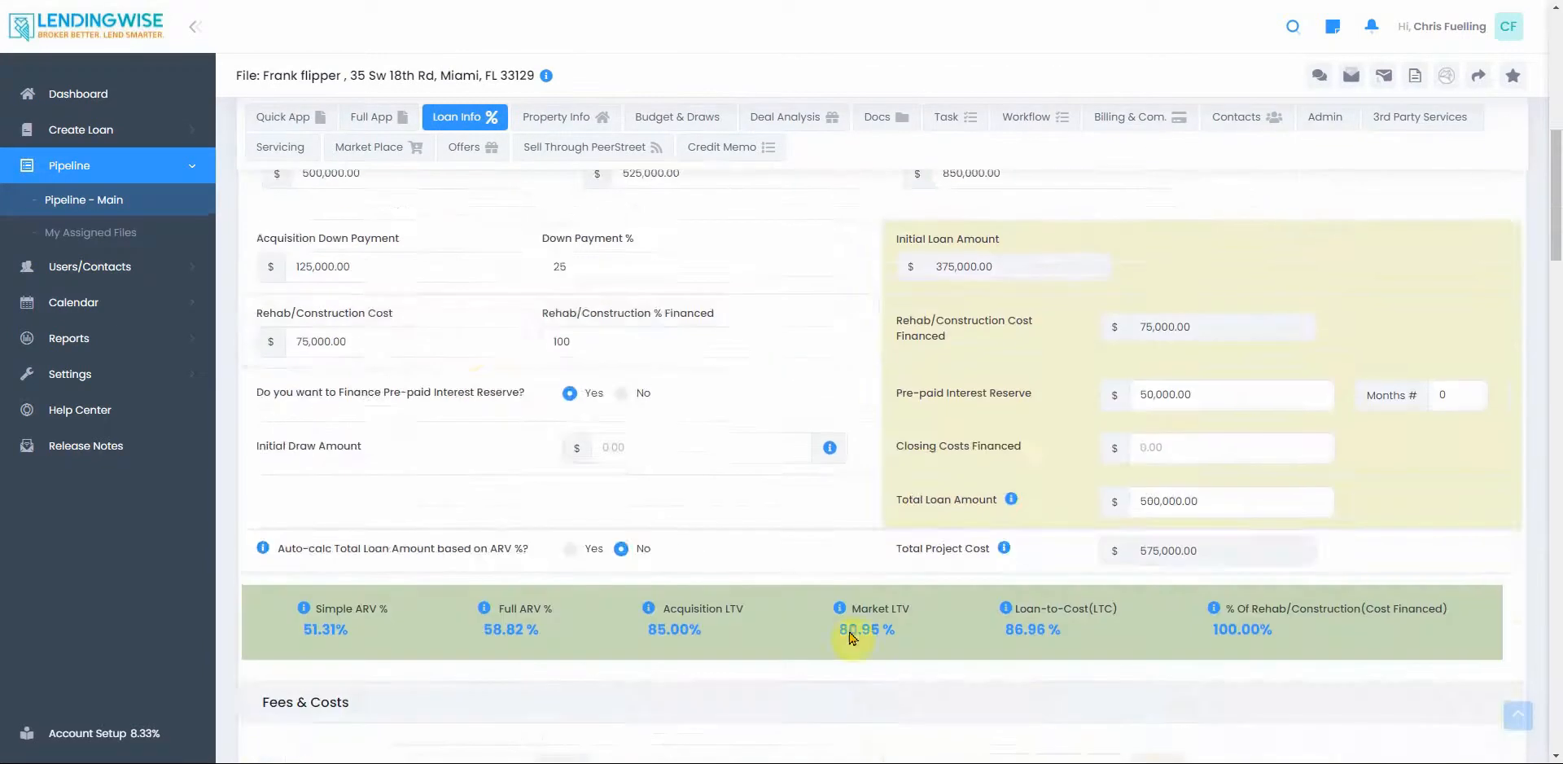
pyautogui.scroll(-3, 873, 384)
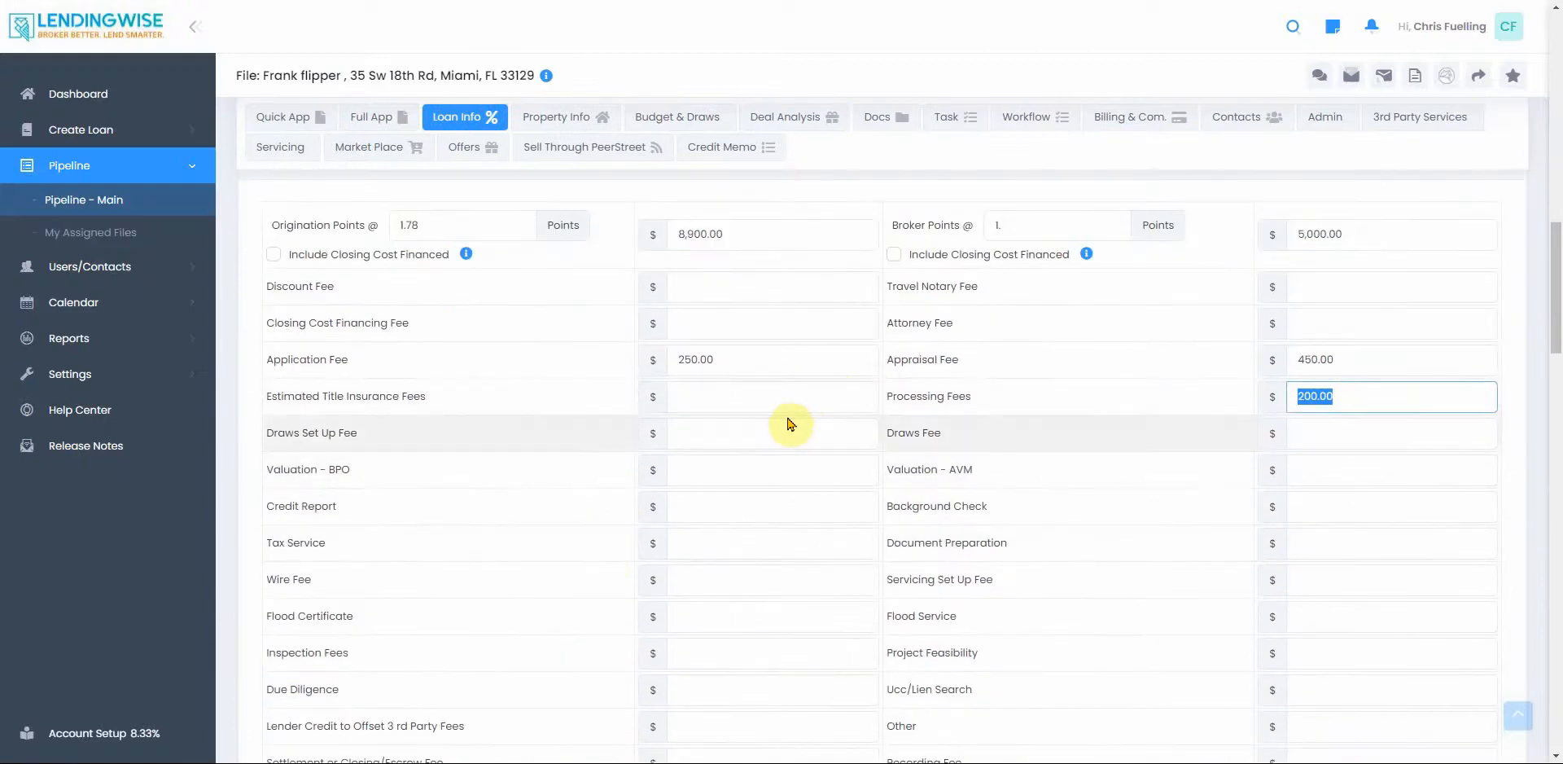
pyautogui.scroll(-7, 667, 403)
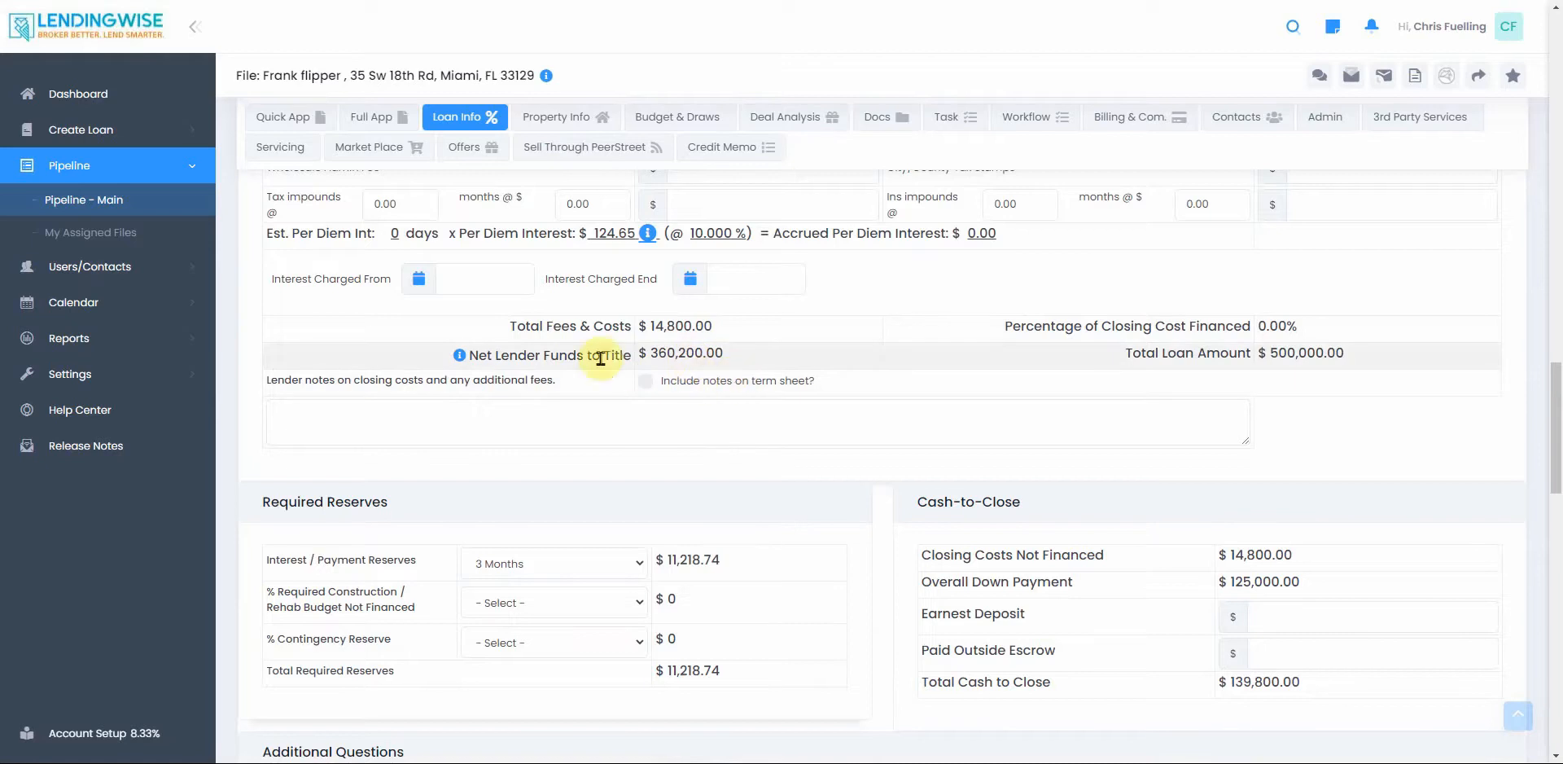
pyautogui.scroll(-3, 704, 360)
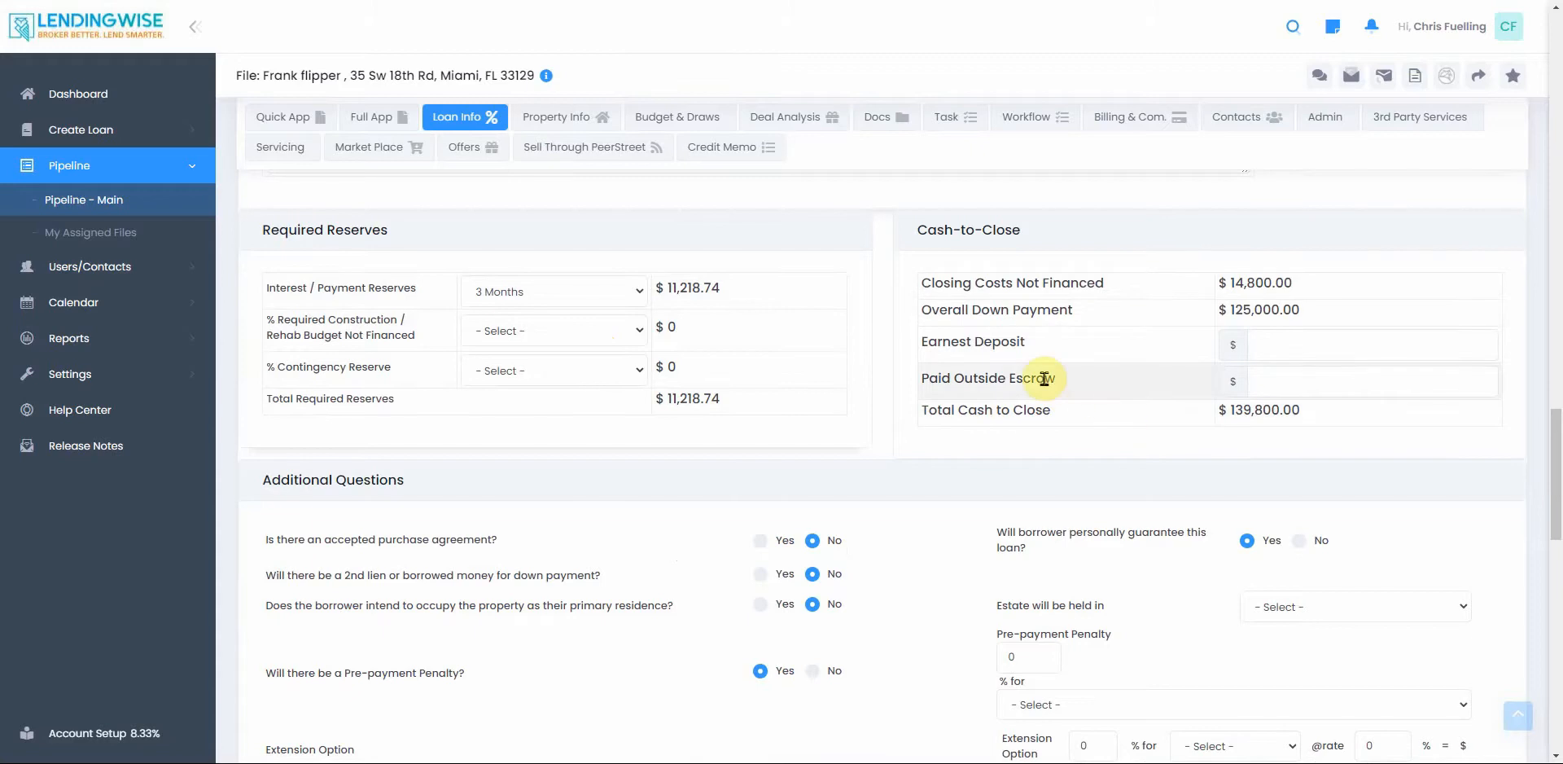
pyautogui.scroll(-3, 1045, 379)
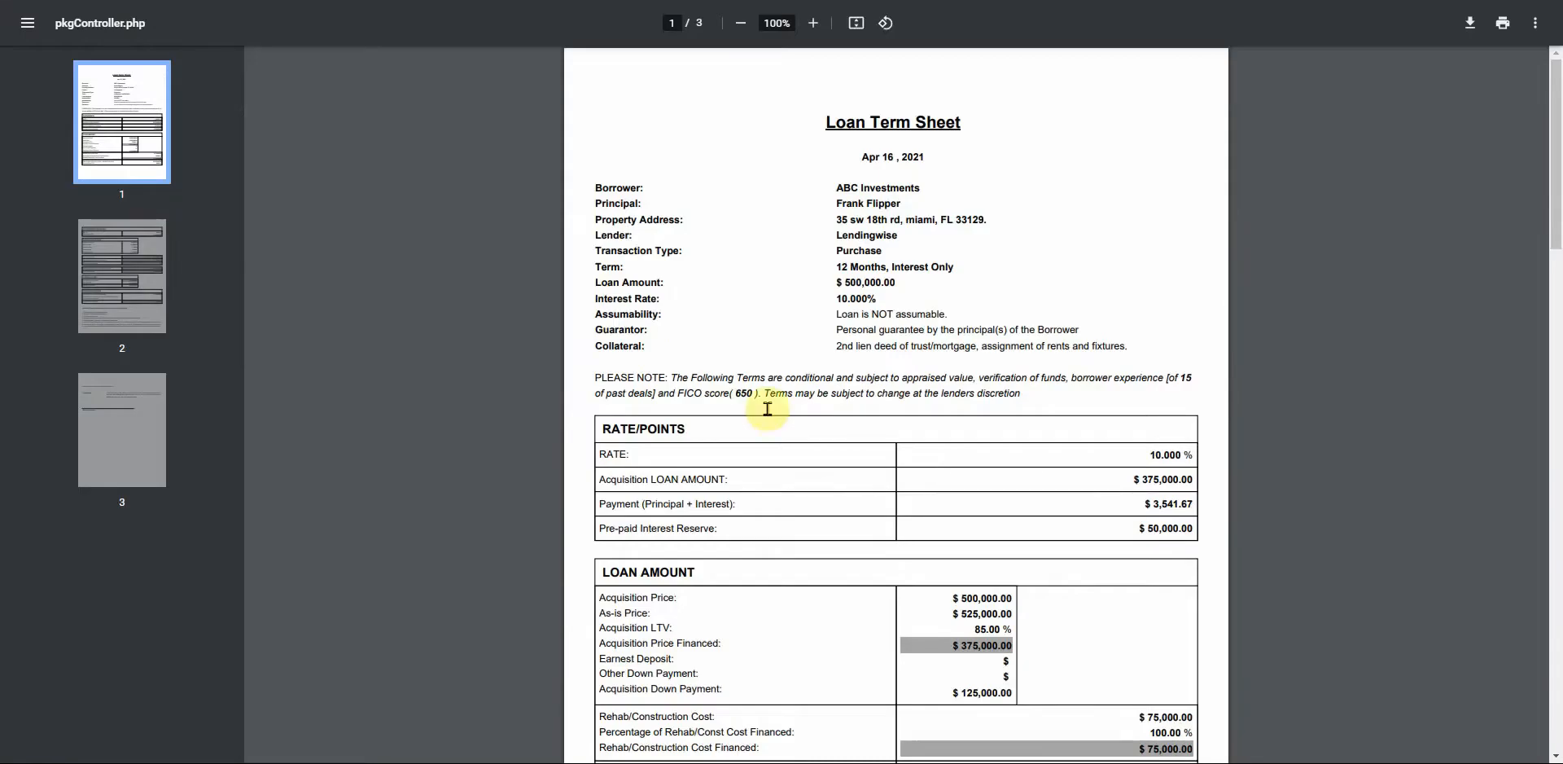
# Step: Review the Loan Term Sheet from the rate and loan amount through fees and cash-to-close, and close it
pyautogui.scroll(-3, 771, 407)
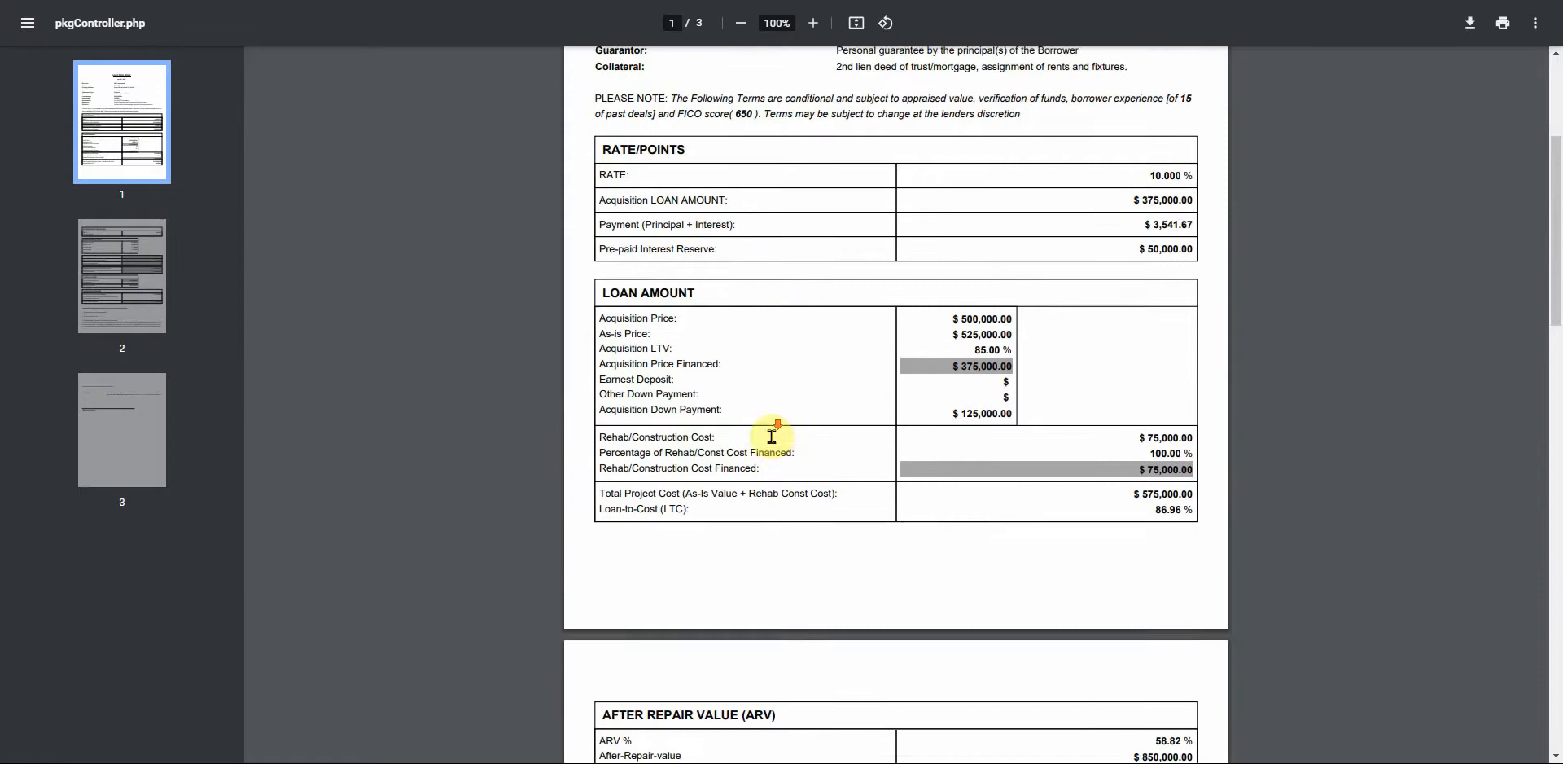
pyautogui.scroll(-5, 772, 438)
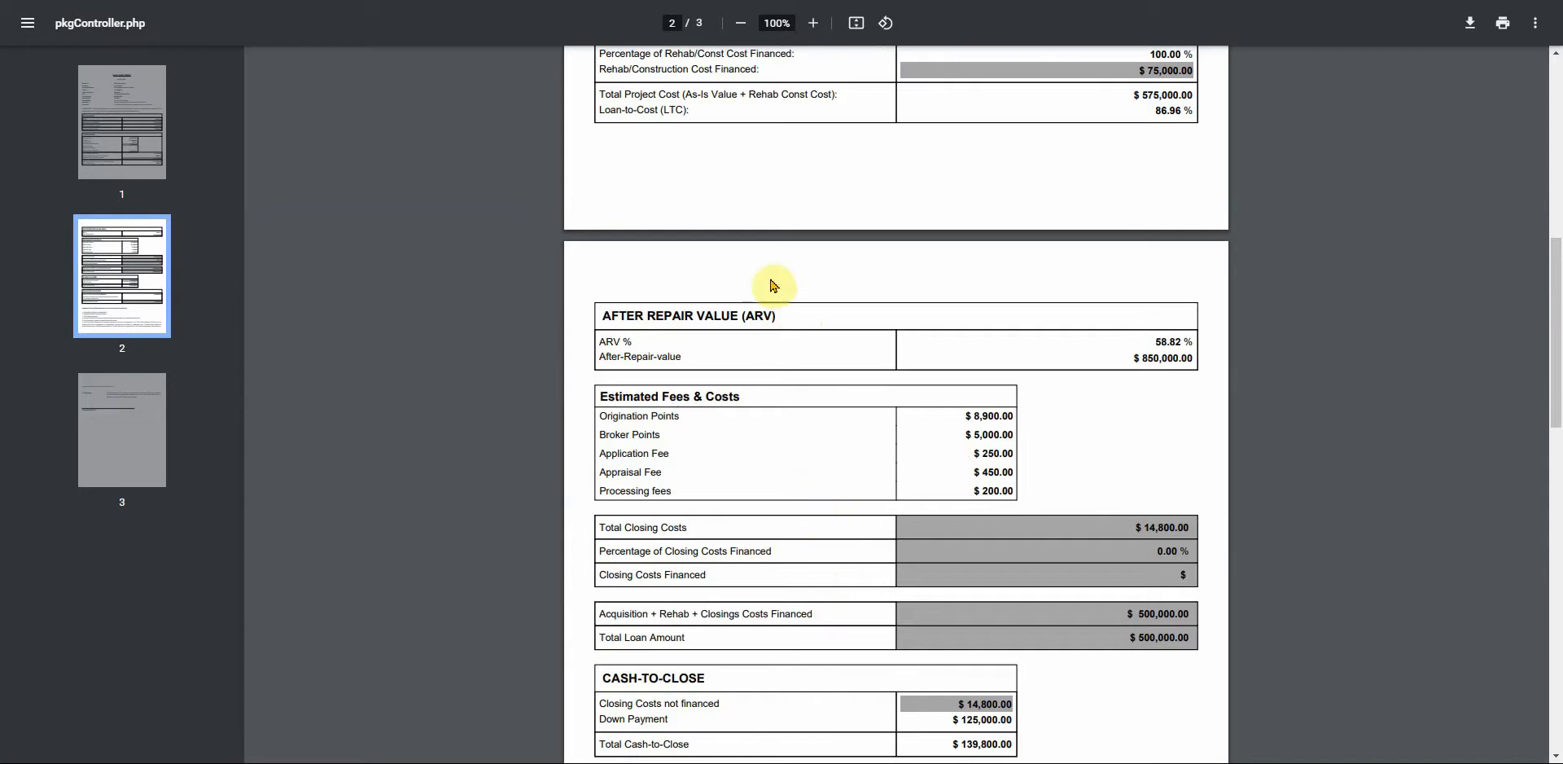
pyautogui.scroll(7, 782, 300)
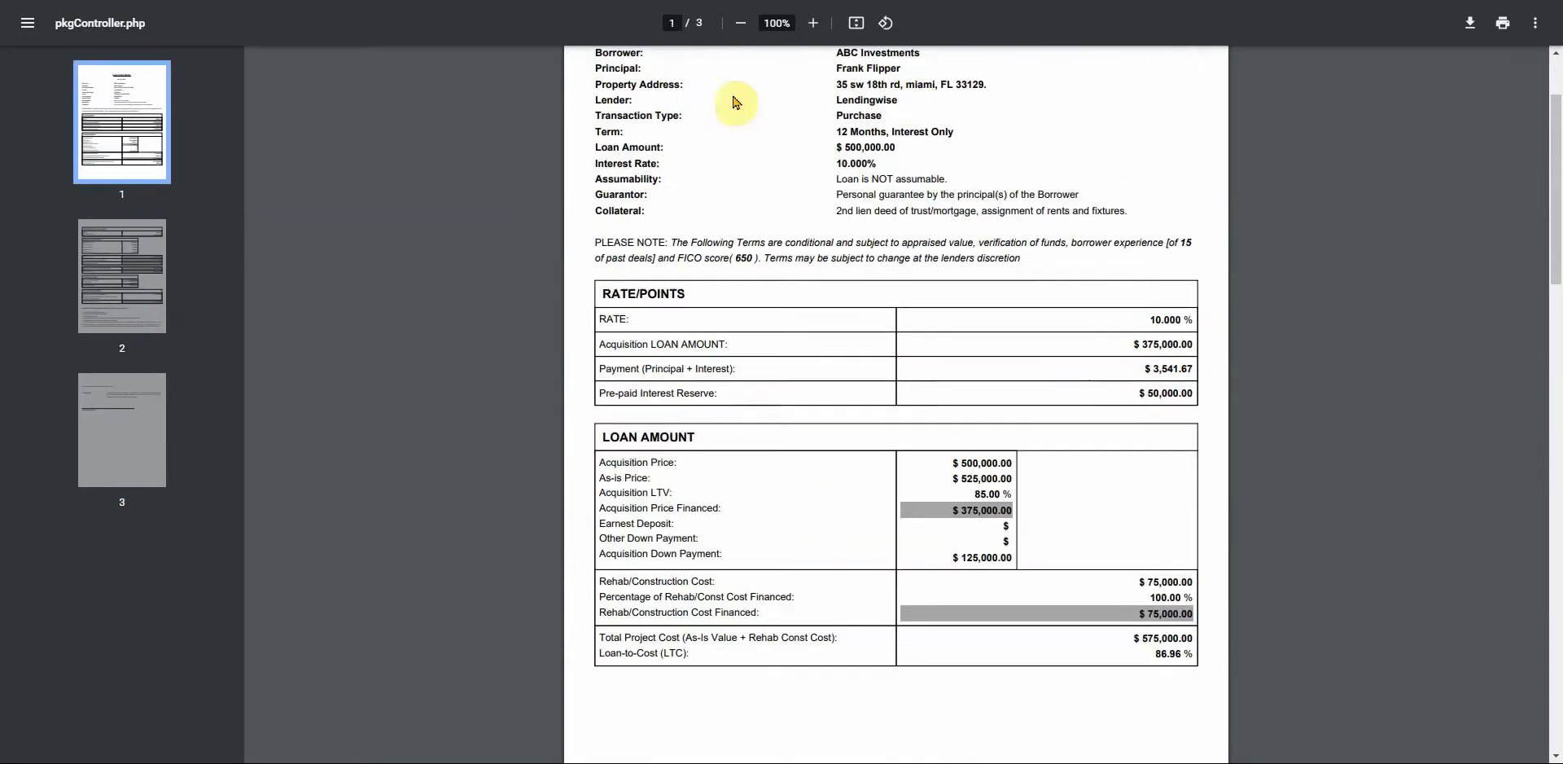
pyautogui.hotkey('ctrl', 'w')
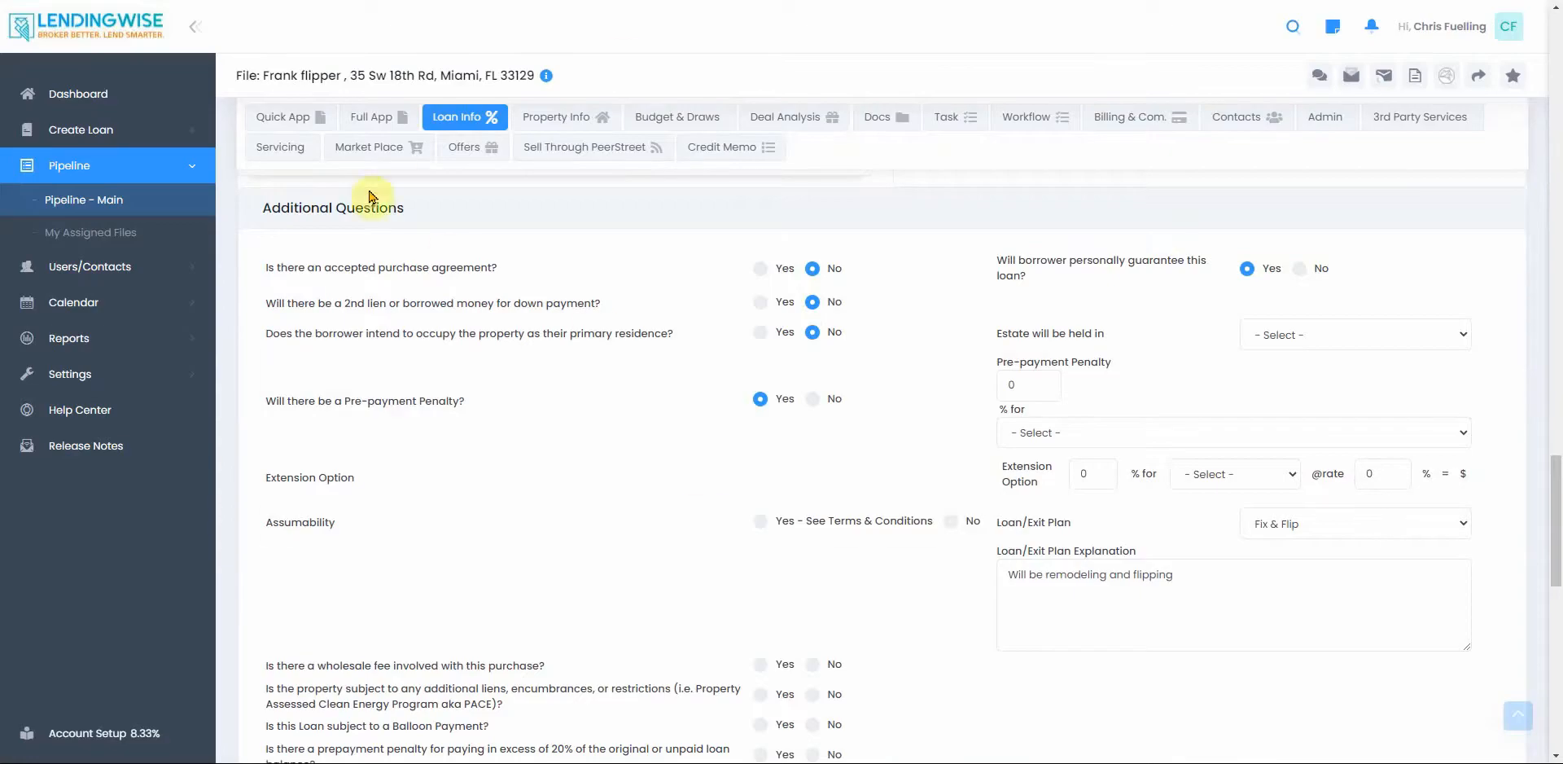
# Step: Check the list of Additional Terms & Requirements for Loan Processing & Underwriting in the Loan Info
pyautogui.scroll(-10, 627, 560)
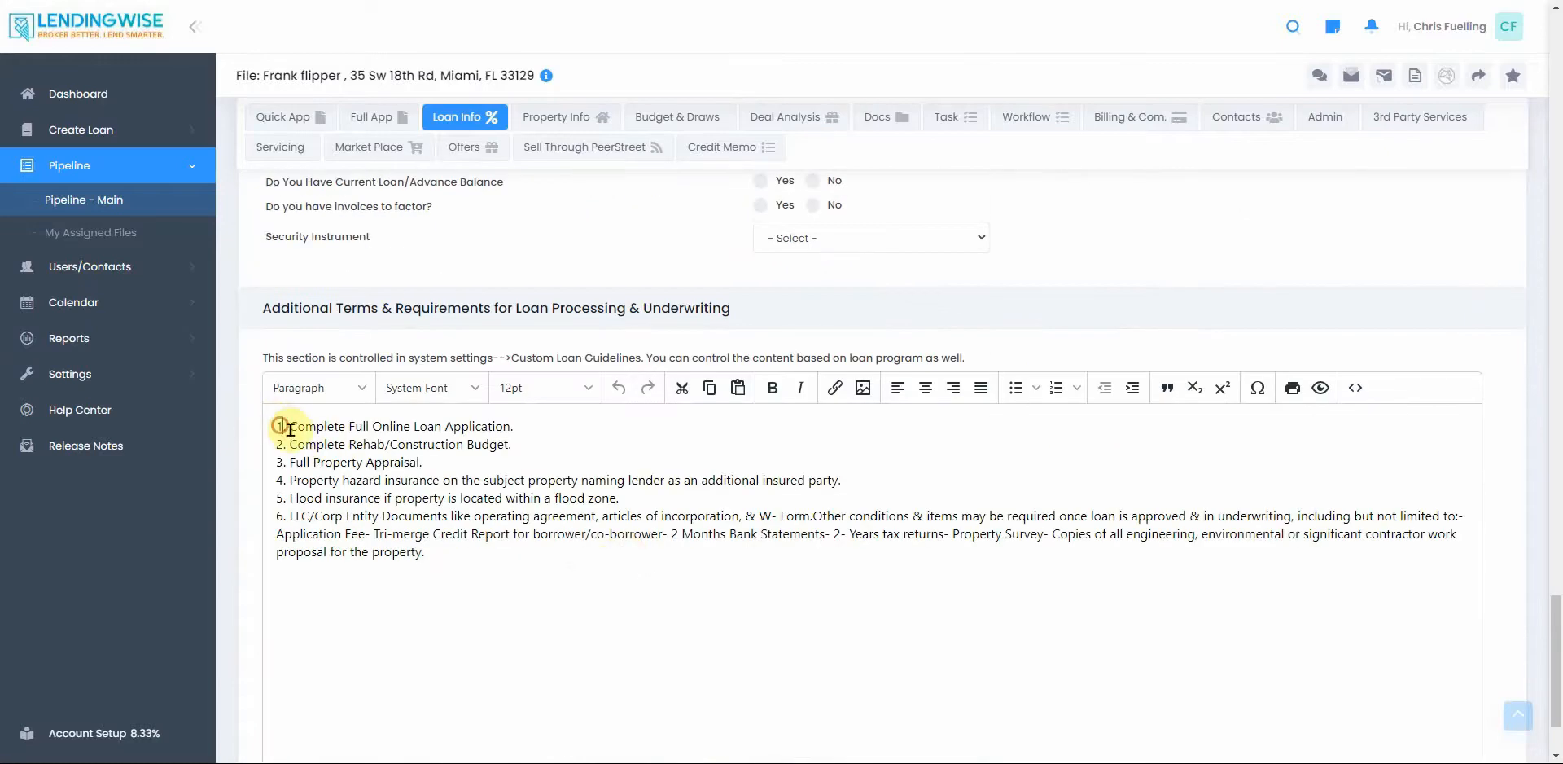
pyautogui.moveTo(281, 426); pyautogui.dragTo(586, 581)
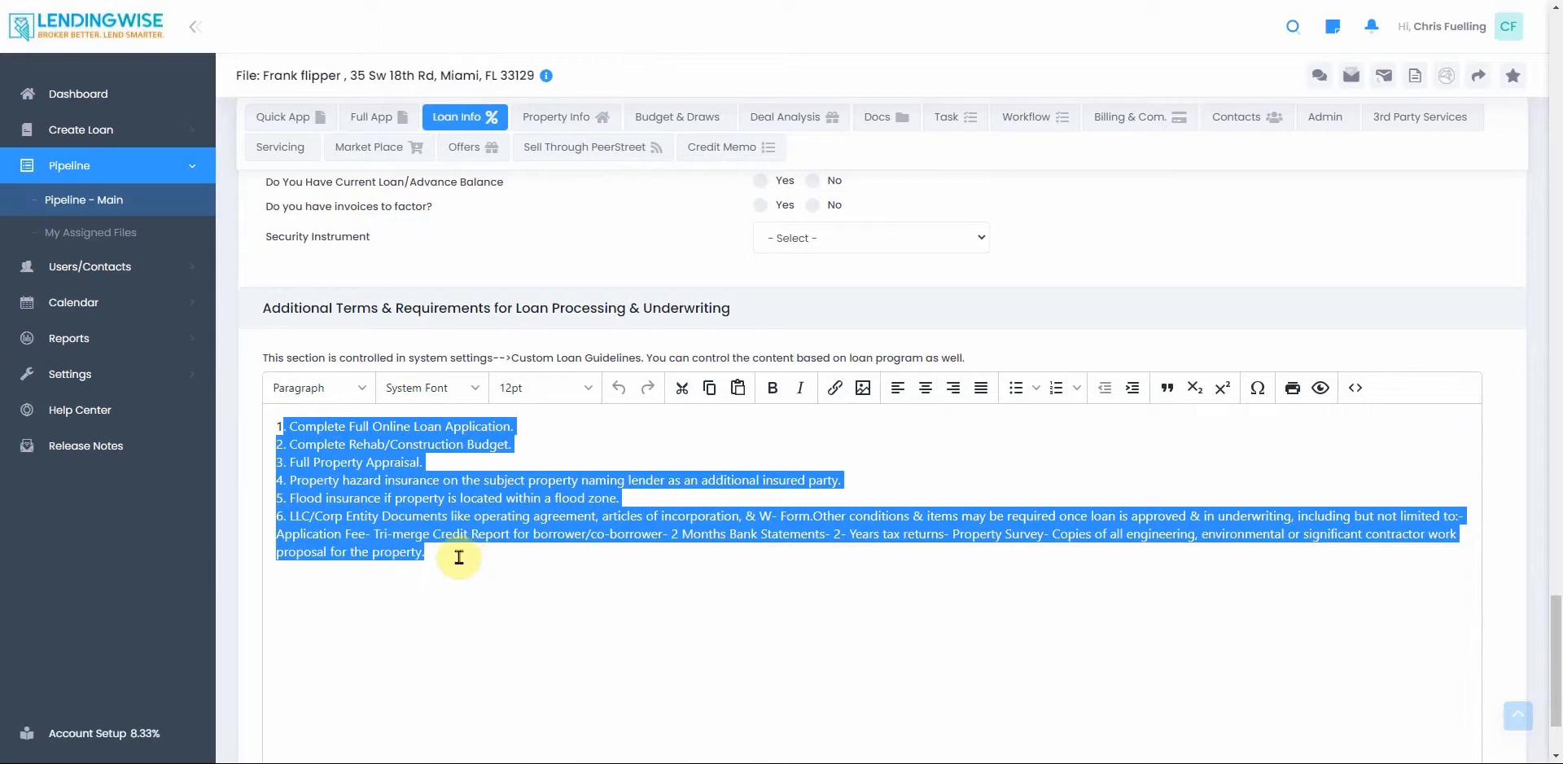
pyautogui.scroll(15, 452, 574)
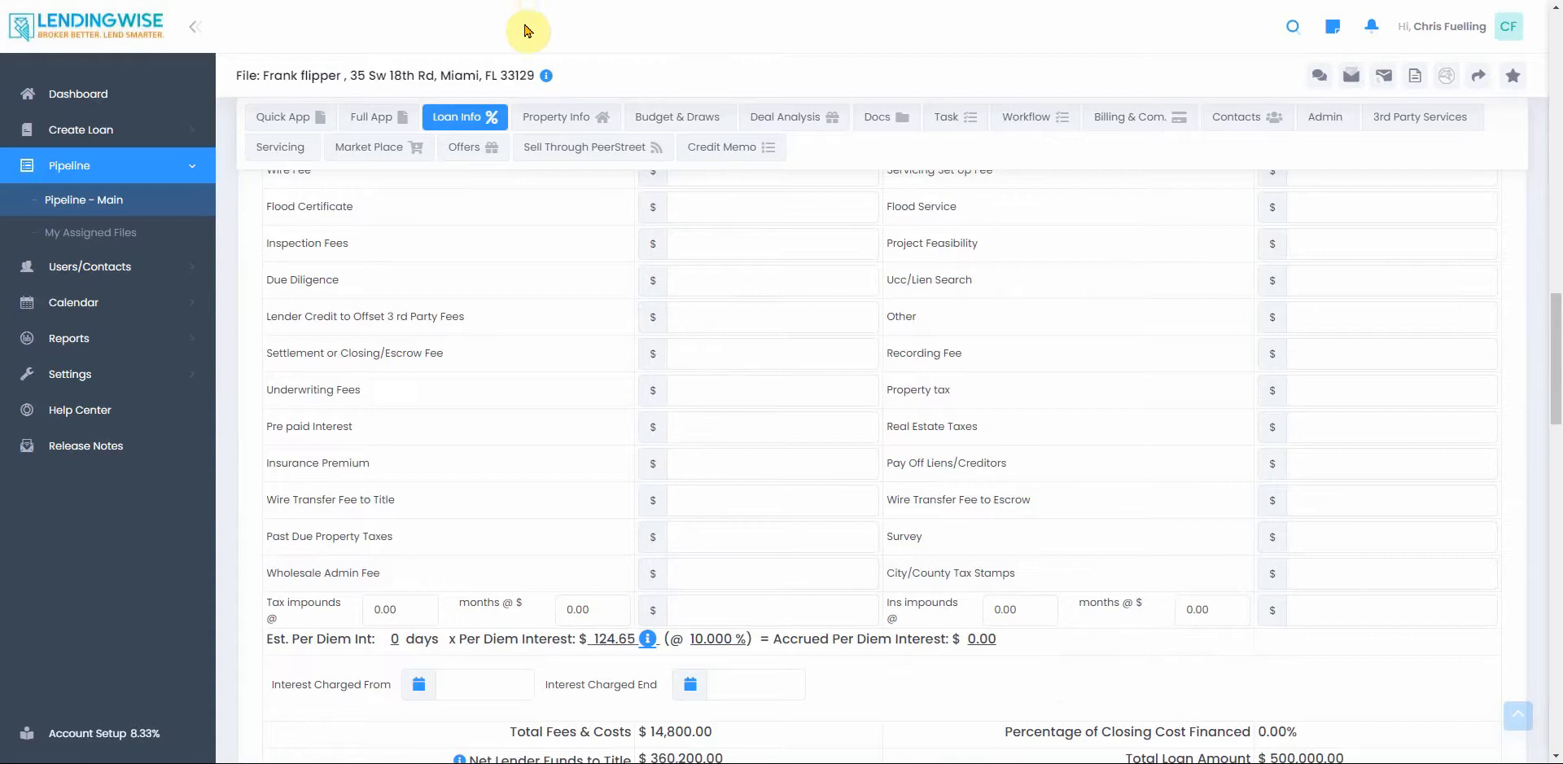
# Step: Start an email to the borrower from the file, using the customized Pre-Approval E-mail template
pyautogui.scroll(10, 570, 261)
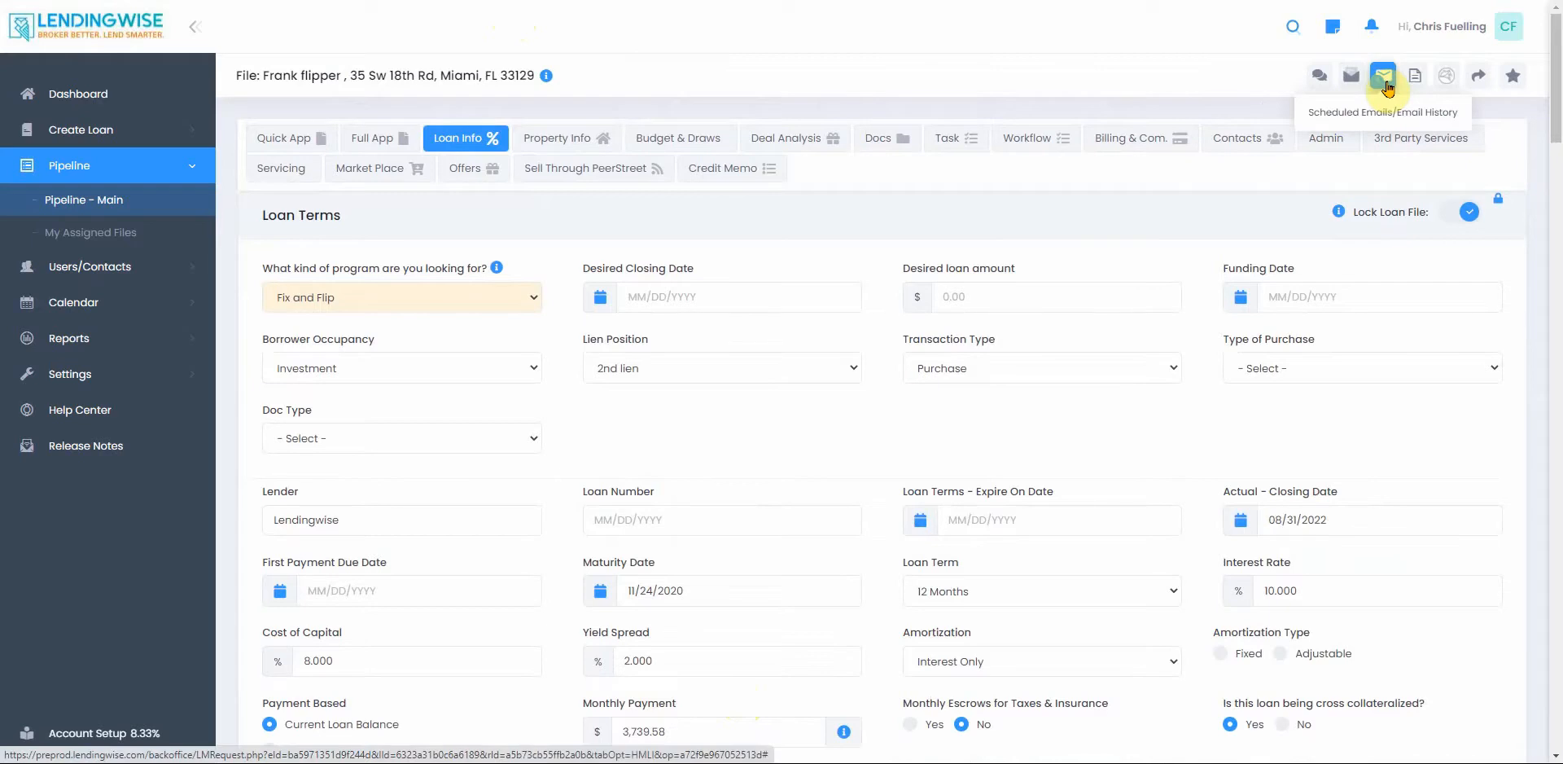
pyautogui.click(1352, 77)
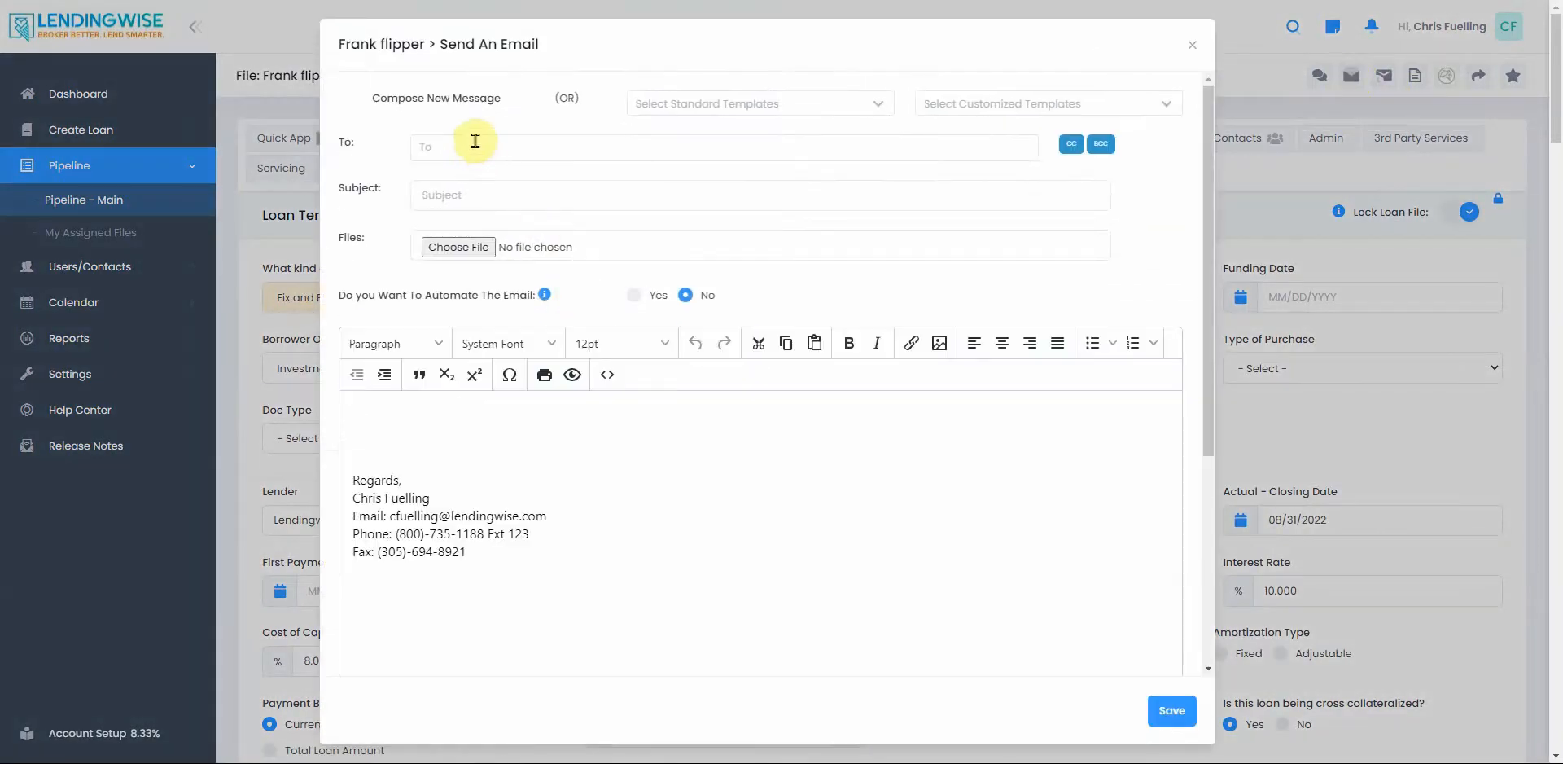
pyautogui.click(475, 141)
pyautogui.click(449, 197)
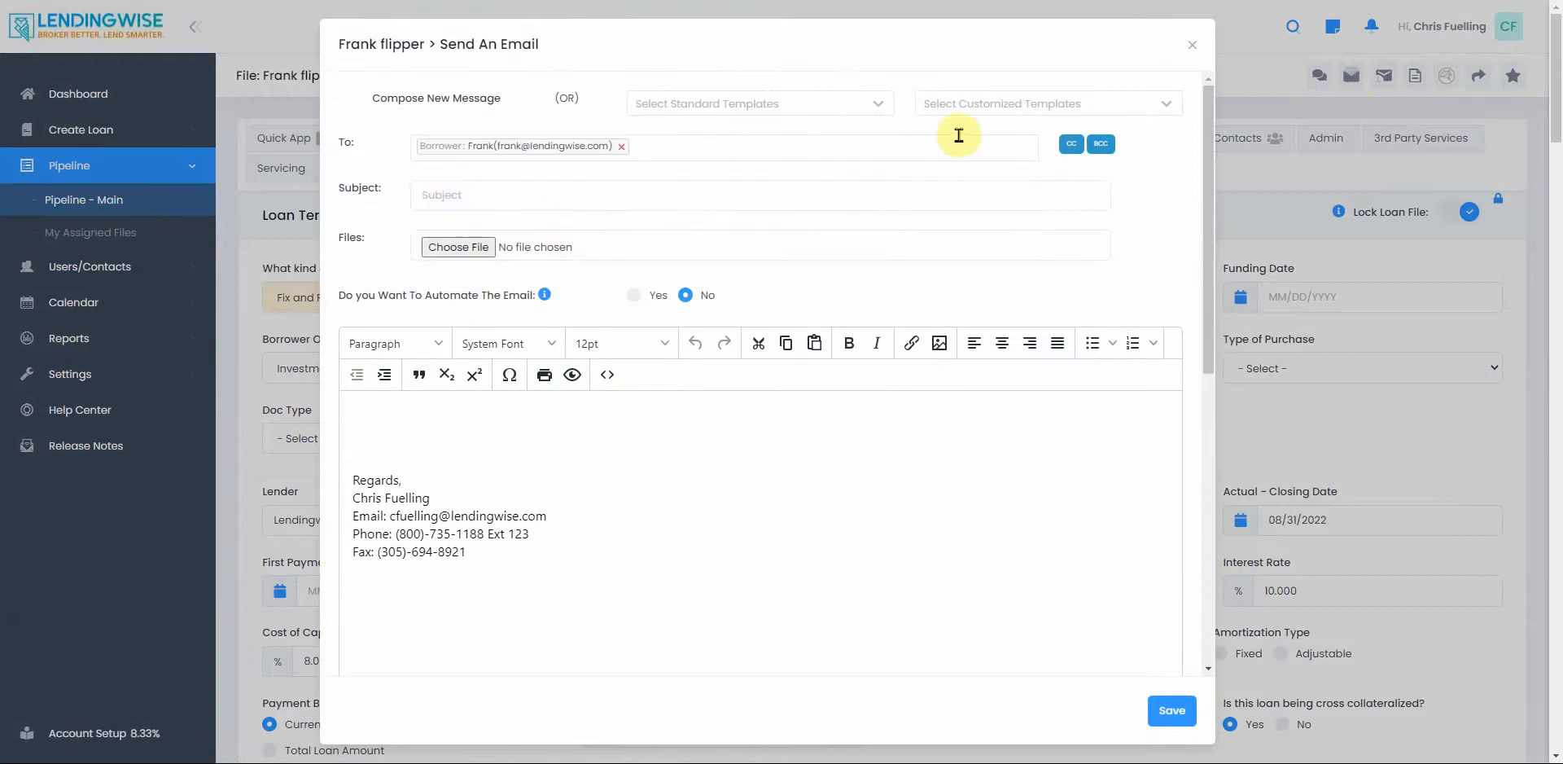
pyautogui.click(968, 103)
pyautogui.scroll(-5, 993, 244)
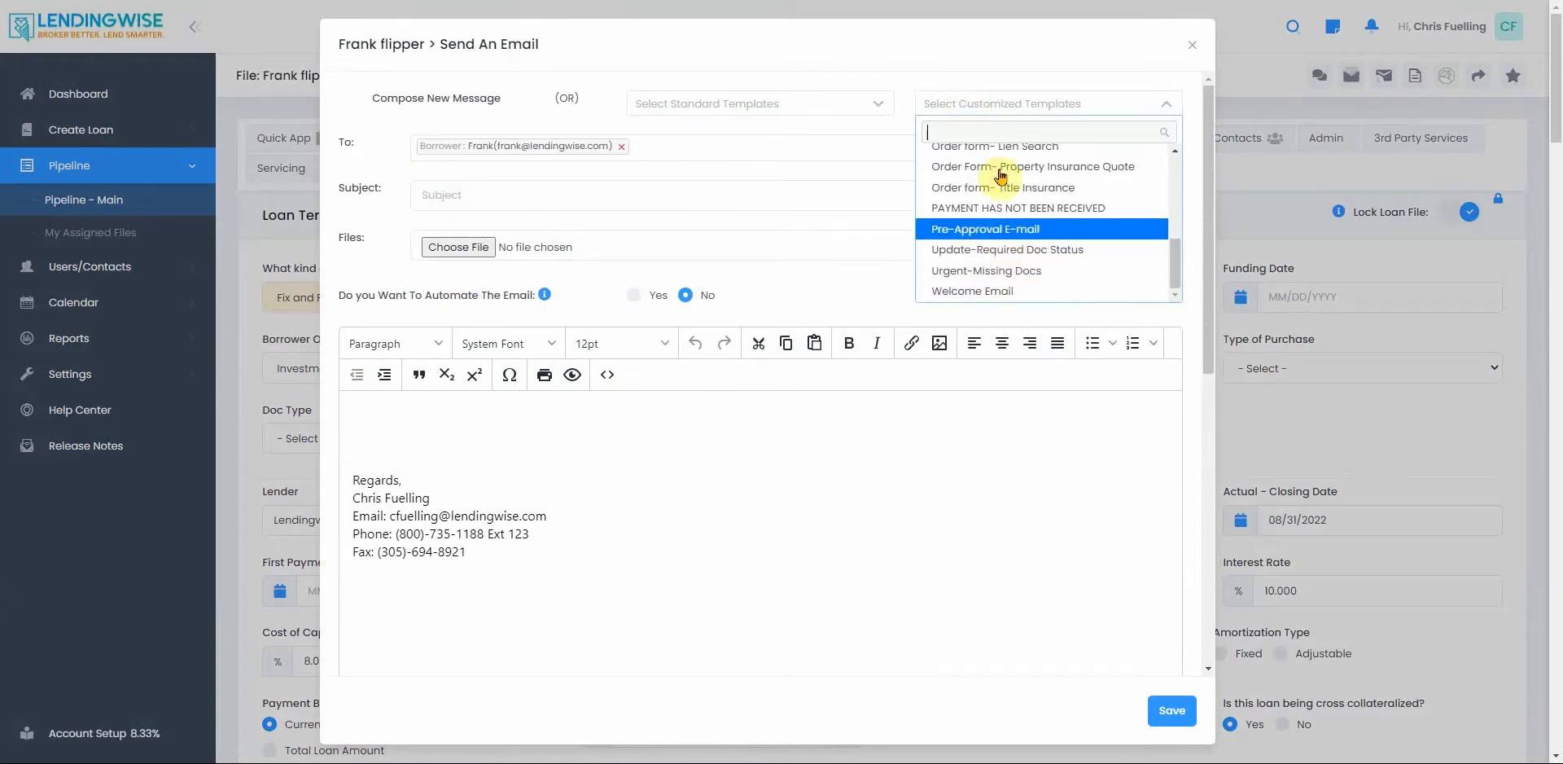
pyautogui.scroll(1, 1000, 175)
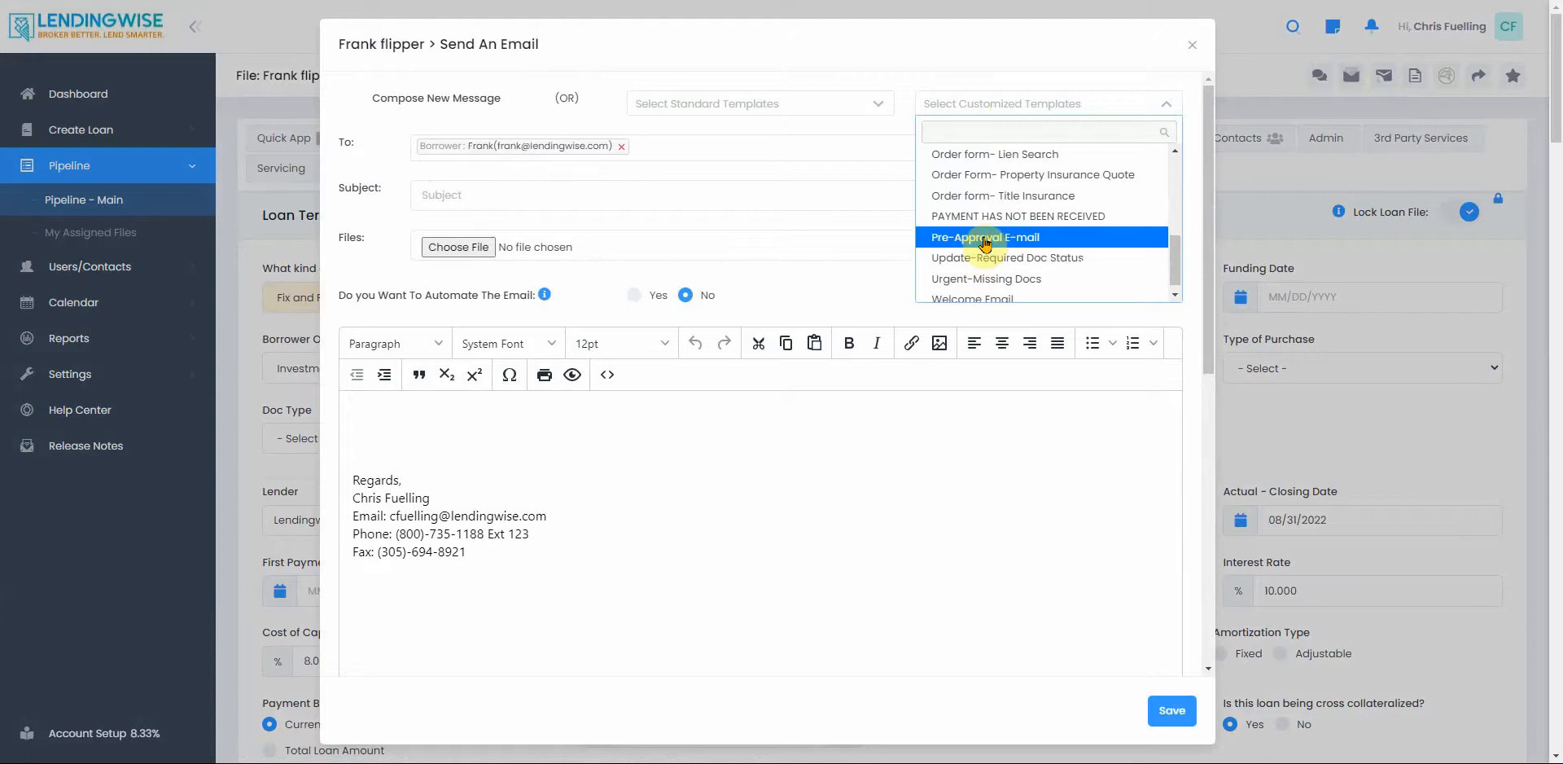
pyautogui.click(982, 244)
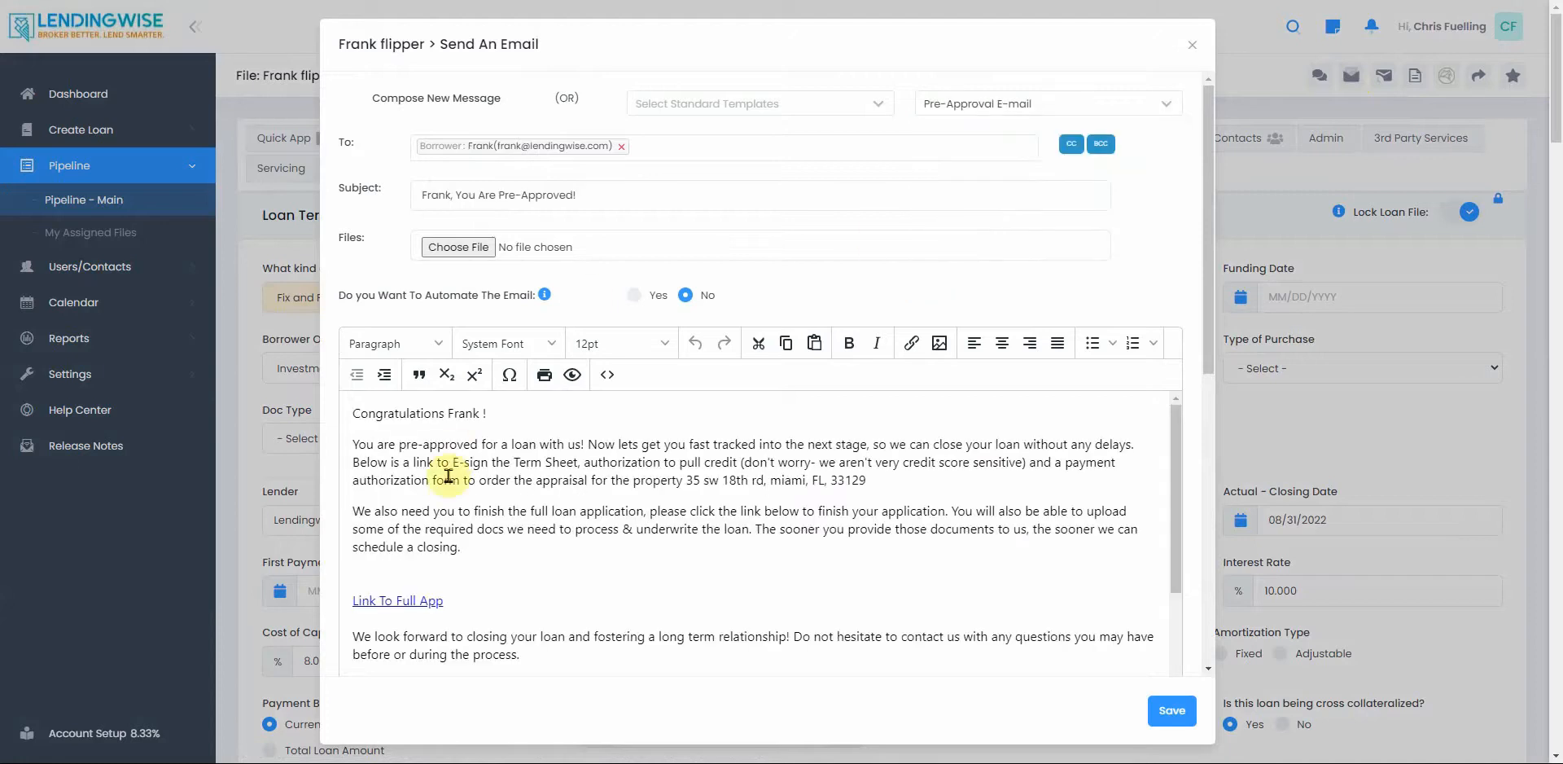
# Step: Read the pre-approval message through to its signature and review the document attachment sections
pyautogui.scroll(-8, 449, 475)
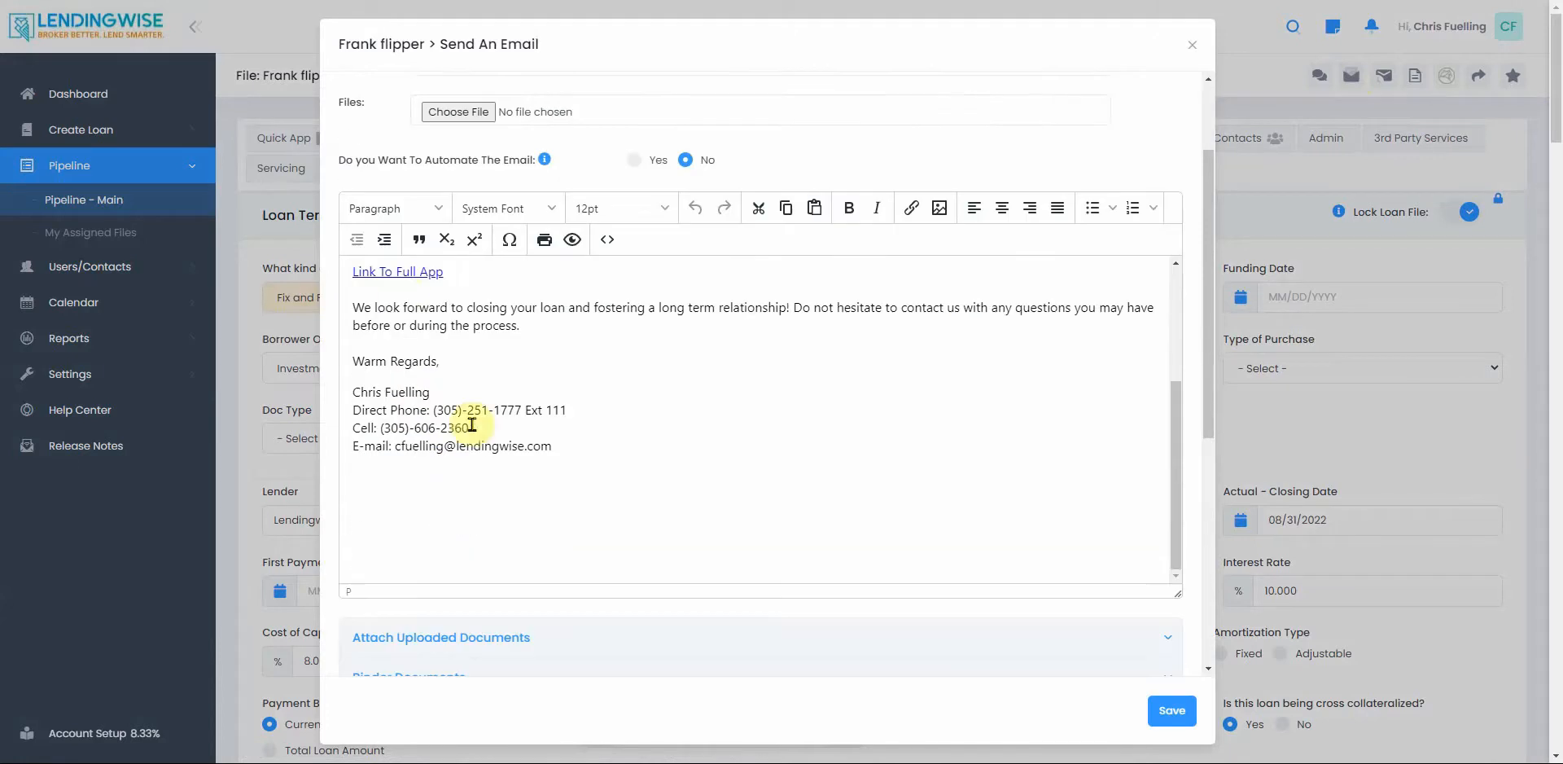
pyautogui.scroll(3, 471, 424)
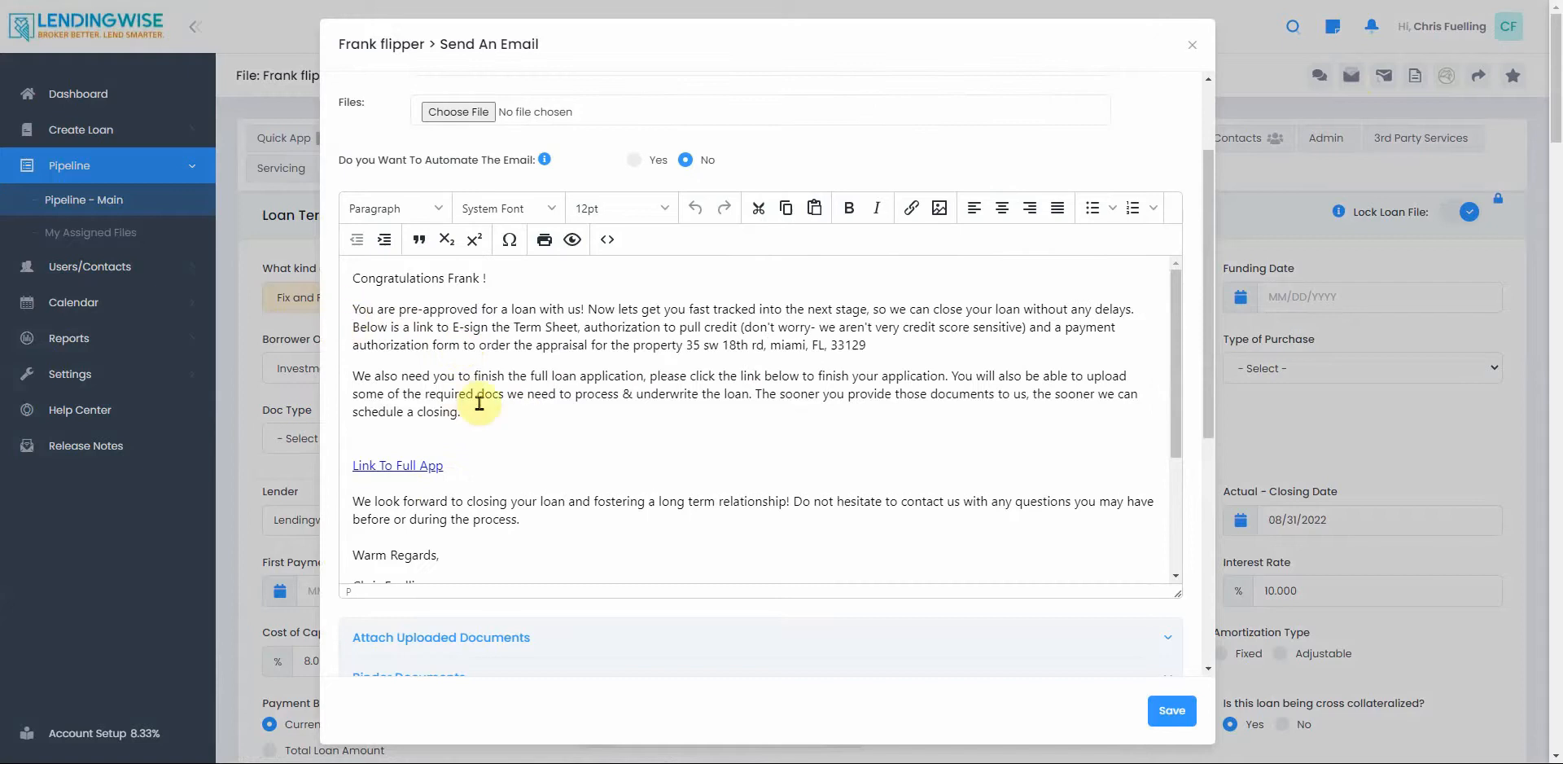
pyautogui.scroll(-3, 627, 438)
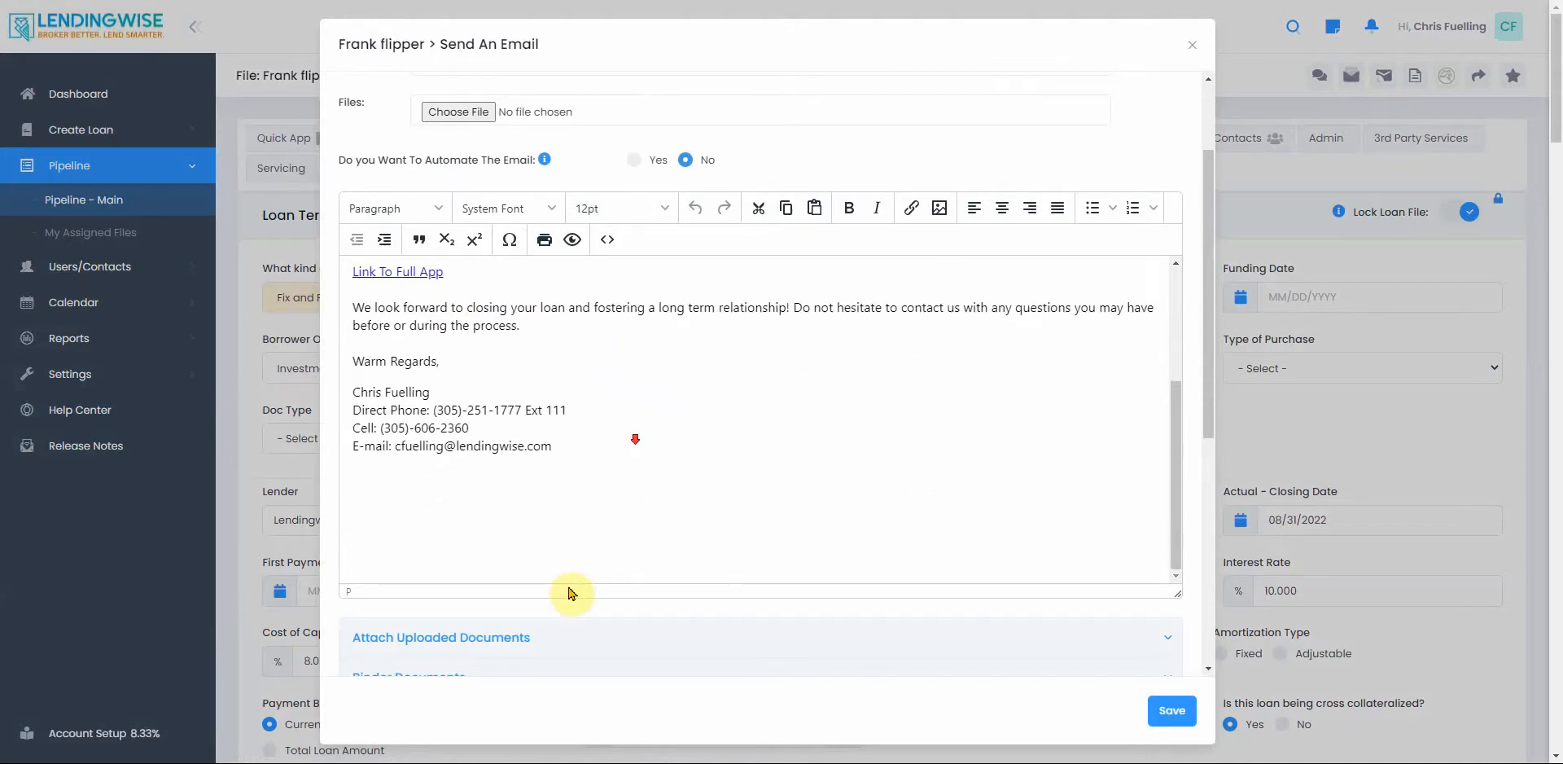
pyautogui.scroll(-3, 573, 593)
pyautogui.scroll(-2, 425, 572)
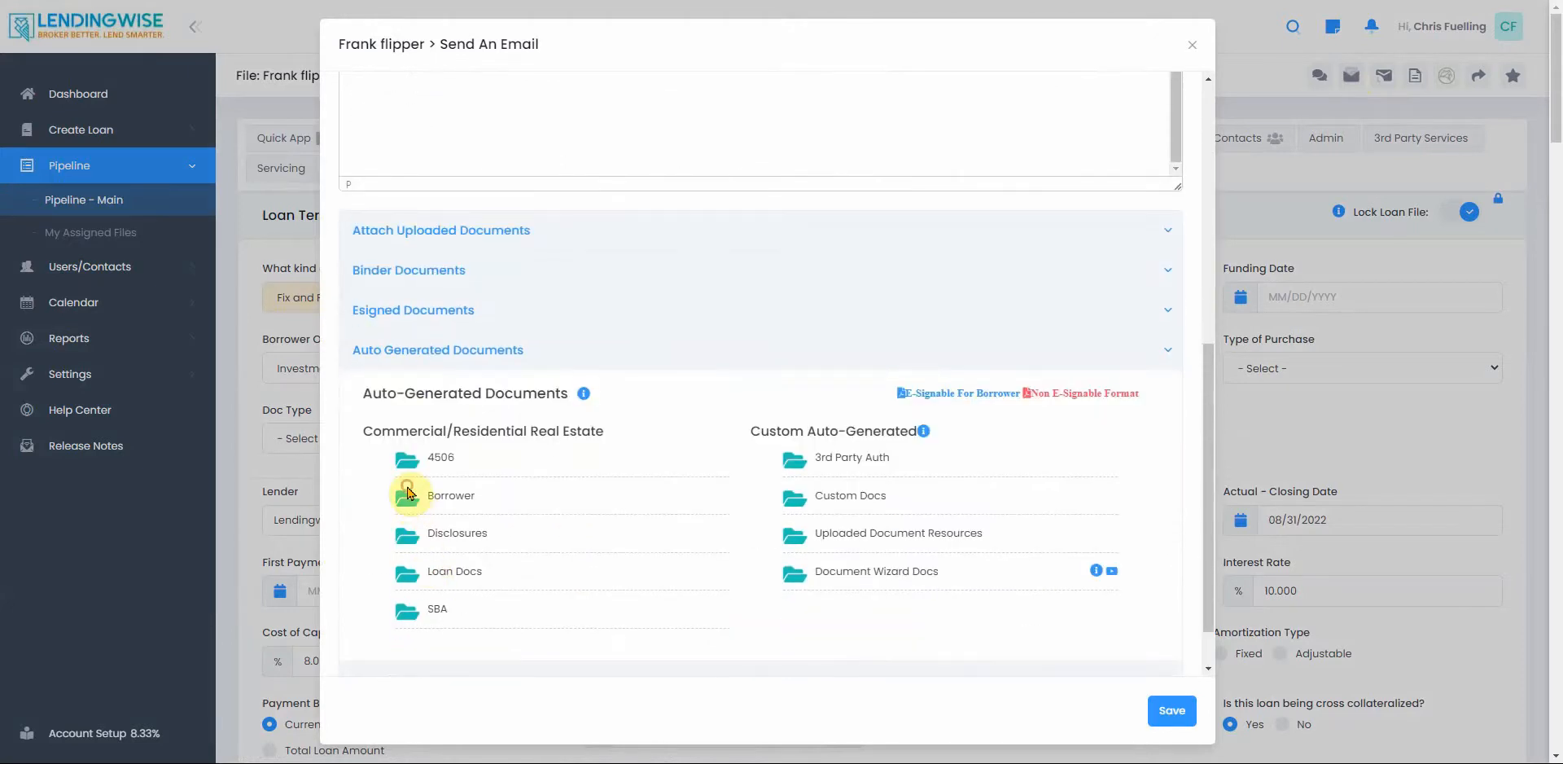
# Step: Review the auto-generated Borrower documents available to attach, and close the email without sending it
pyautogui.click(409, 506)
pyautogui.scroll(-3, 429, 594)
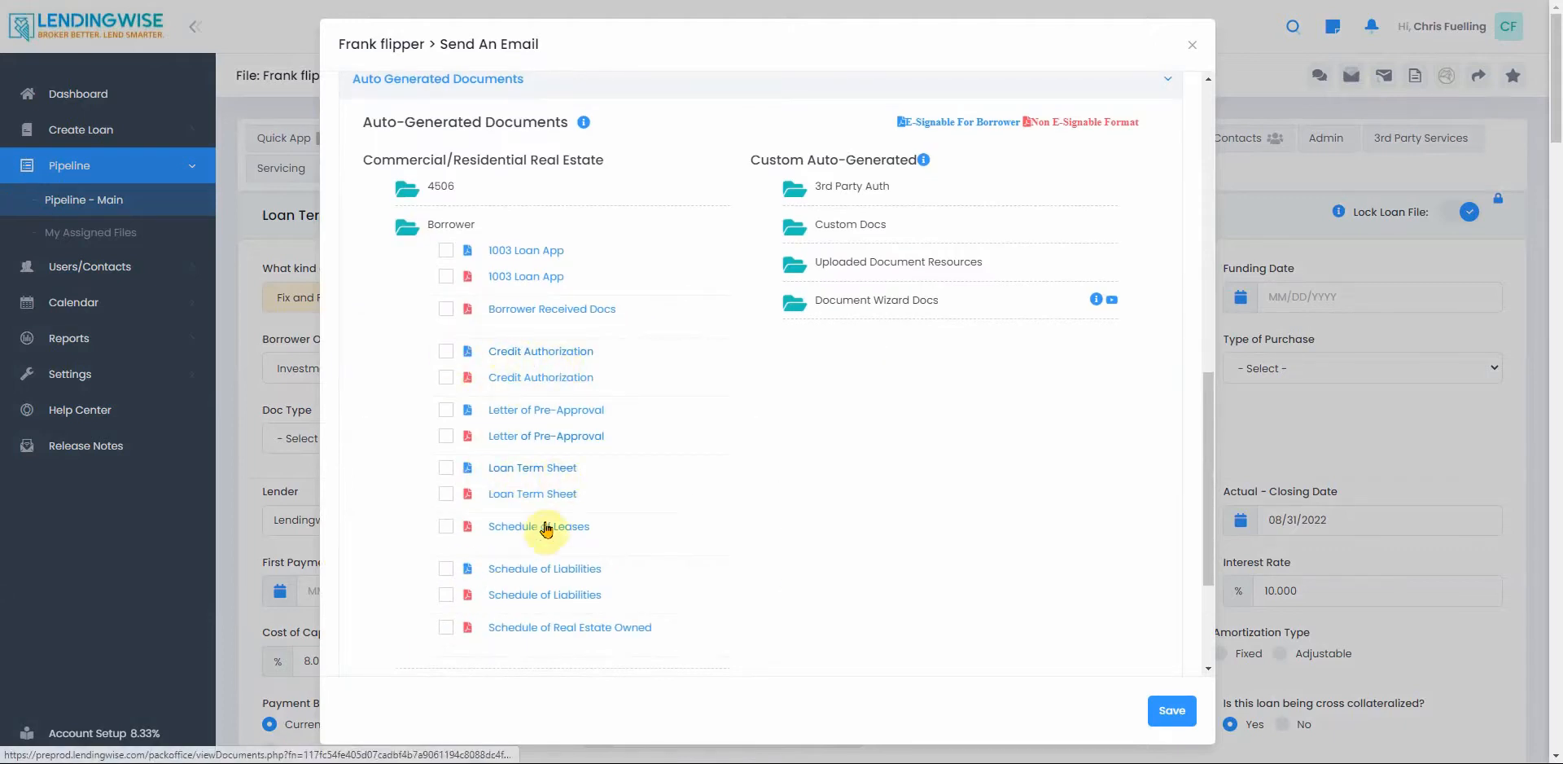
pyautogui.scroll(-3, 493, 537)
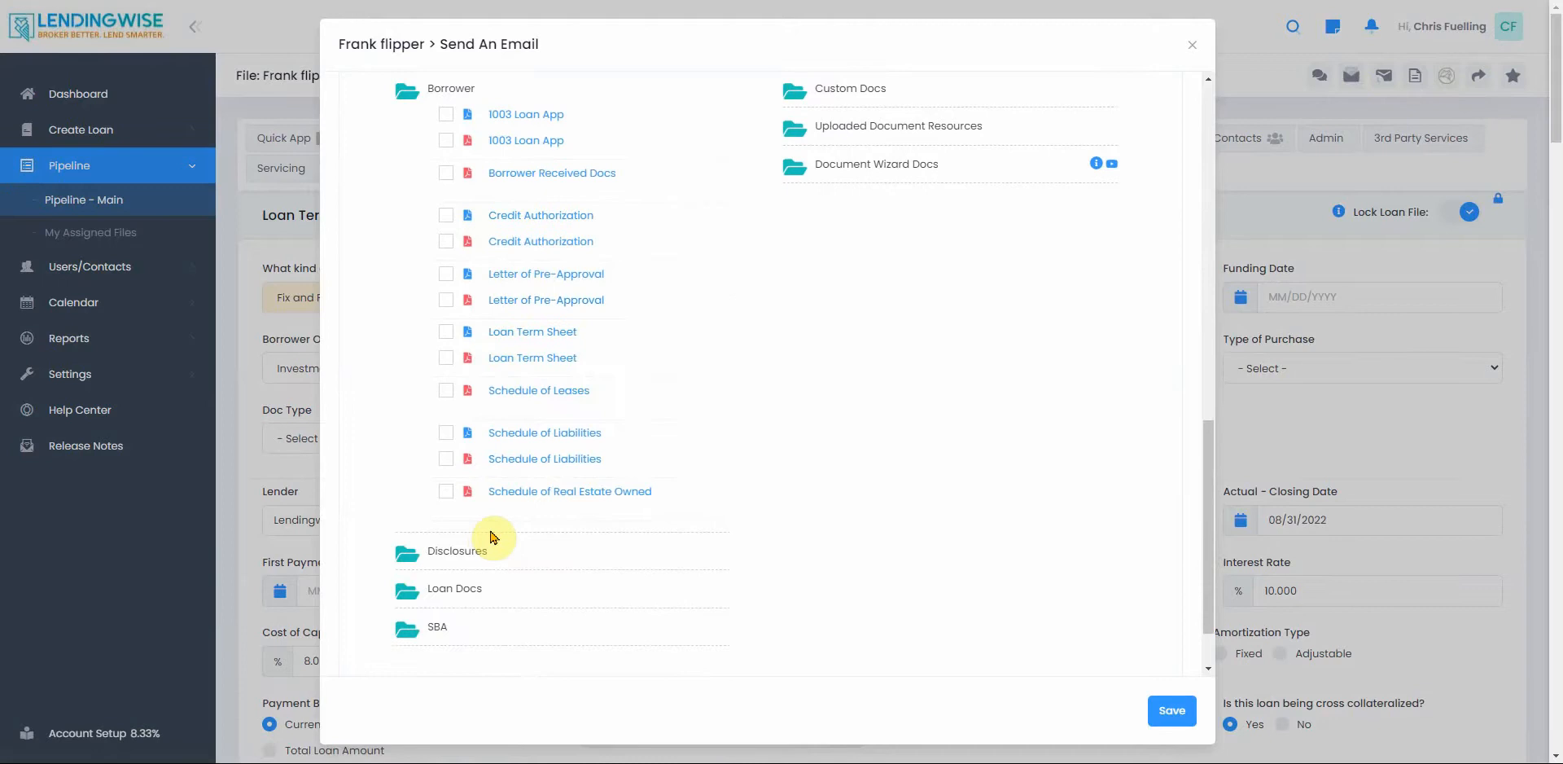
pyautogui.scroll(3, 593, 509)
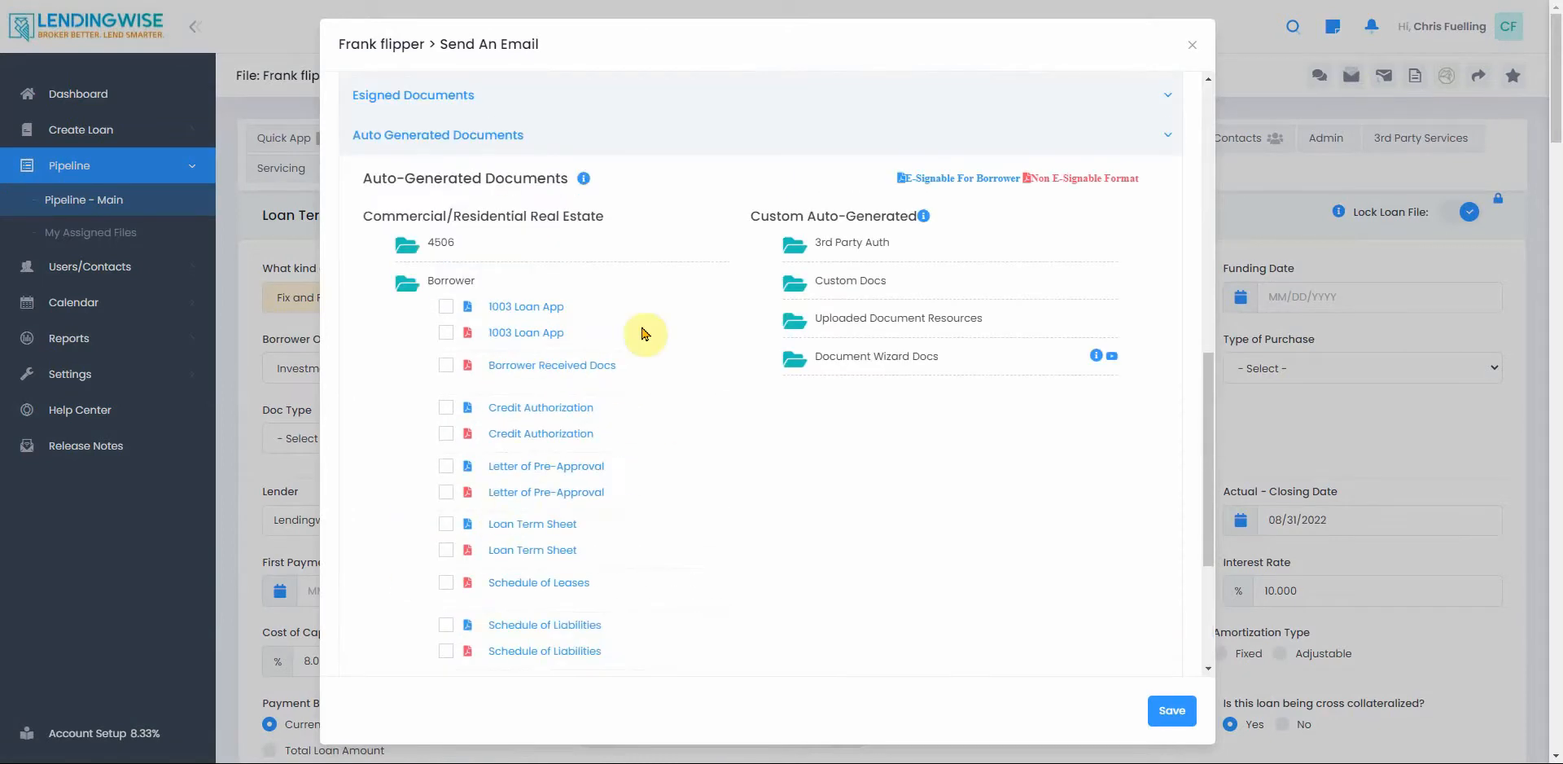
pyautogui.scroll(-3, 598, 504)
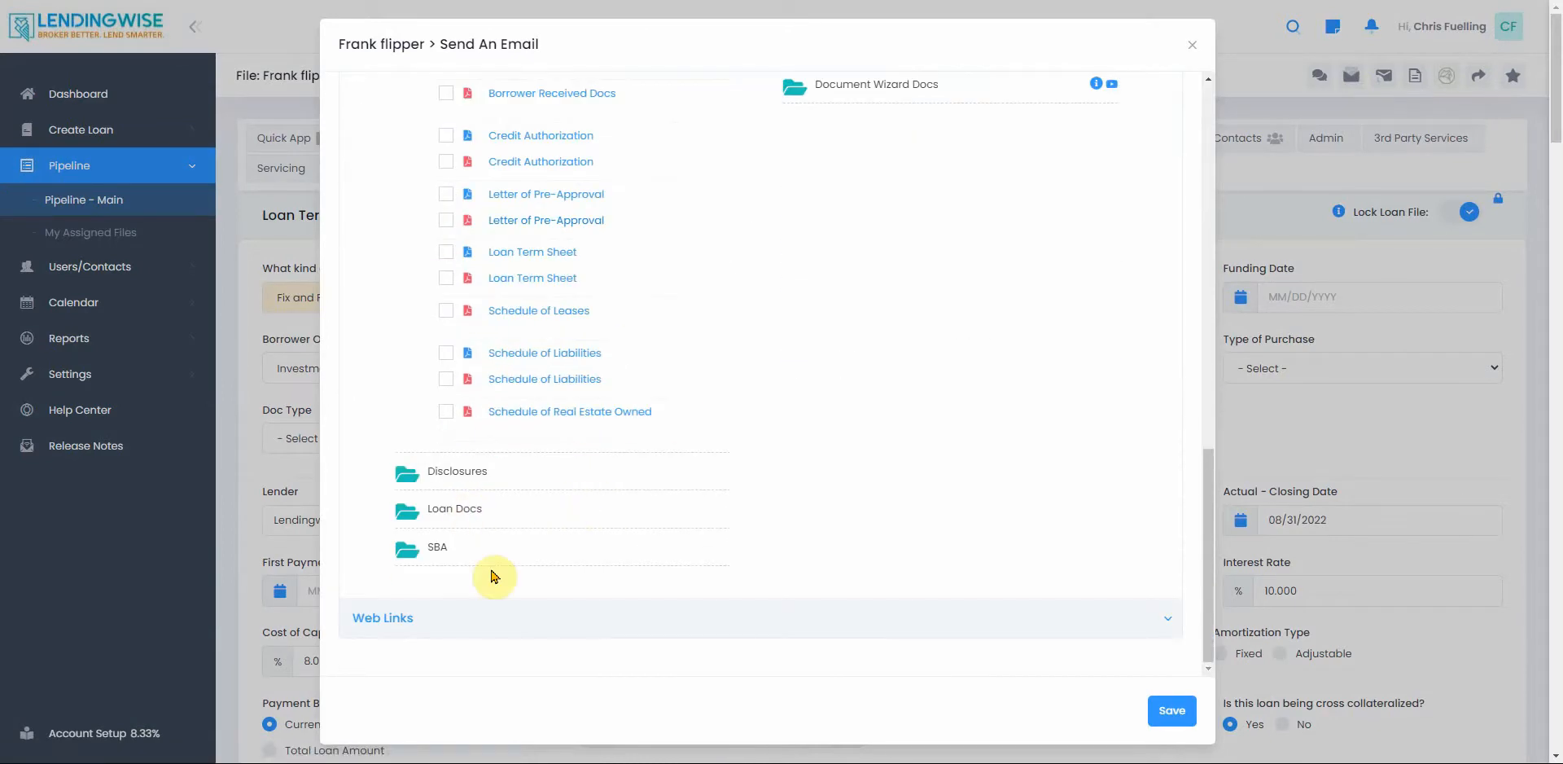
pyautogui.scroll(8, 529, 561)
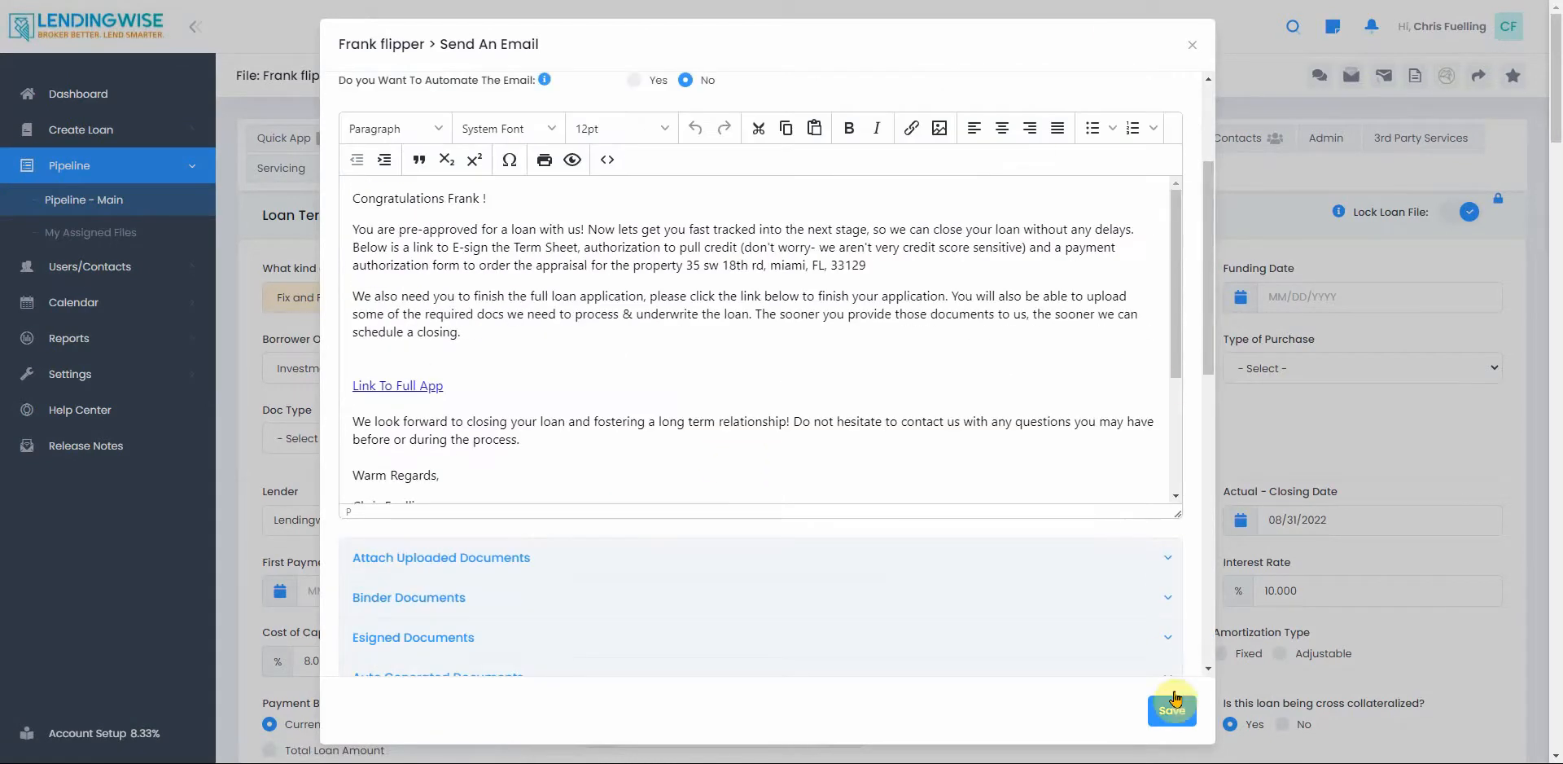
pyautogui.click(1192, 44)
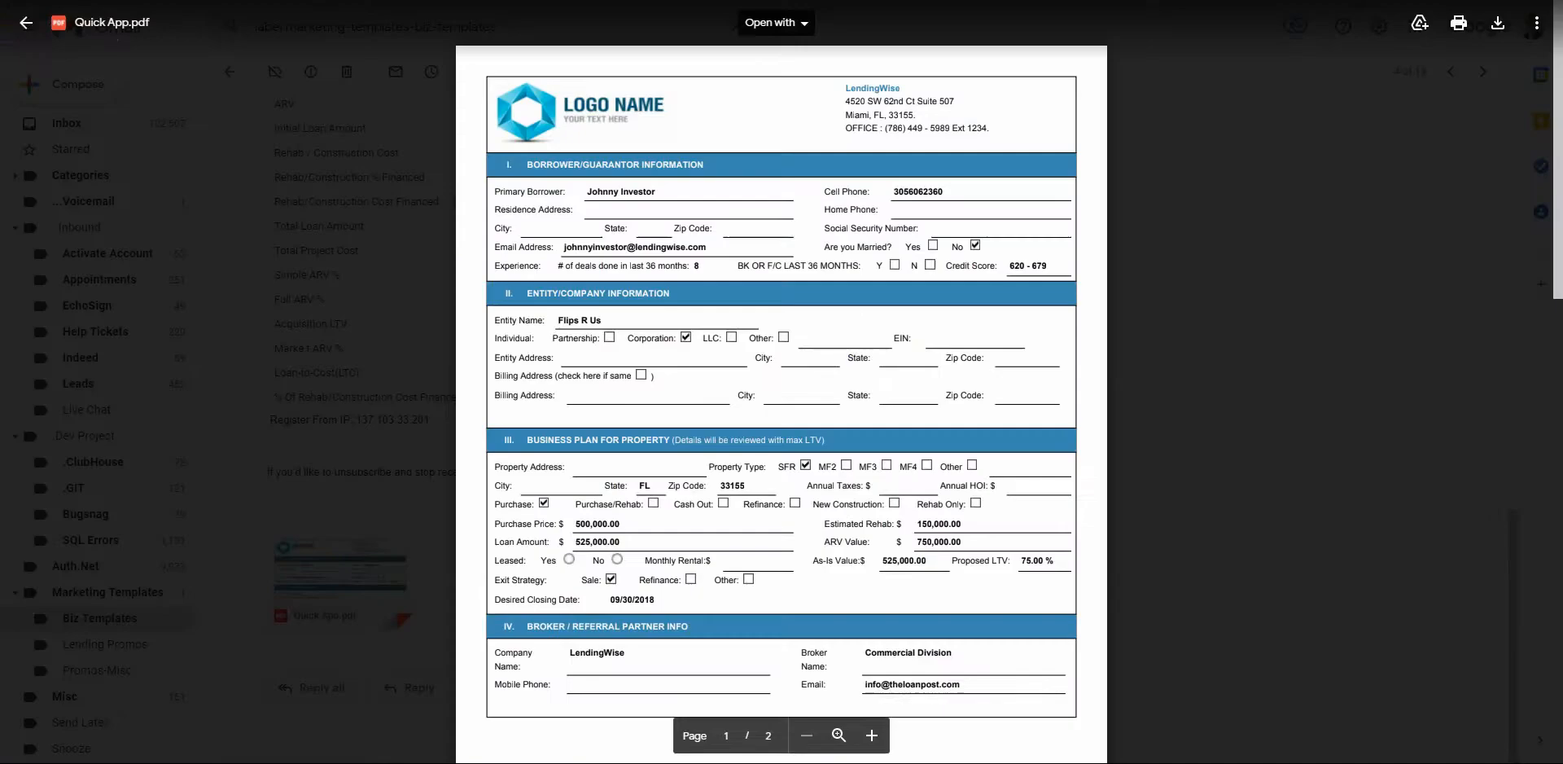
# Step: Switch to Gmail, leave the Quick App.pdf preview and its message, and open the pre-approval email at its document signing links
pyautogui.click(17, 24)
pyautogui.scroll(7, 309, 130)
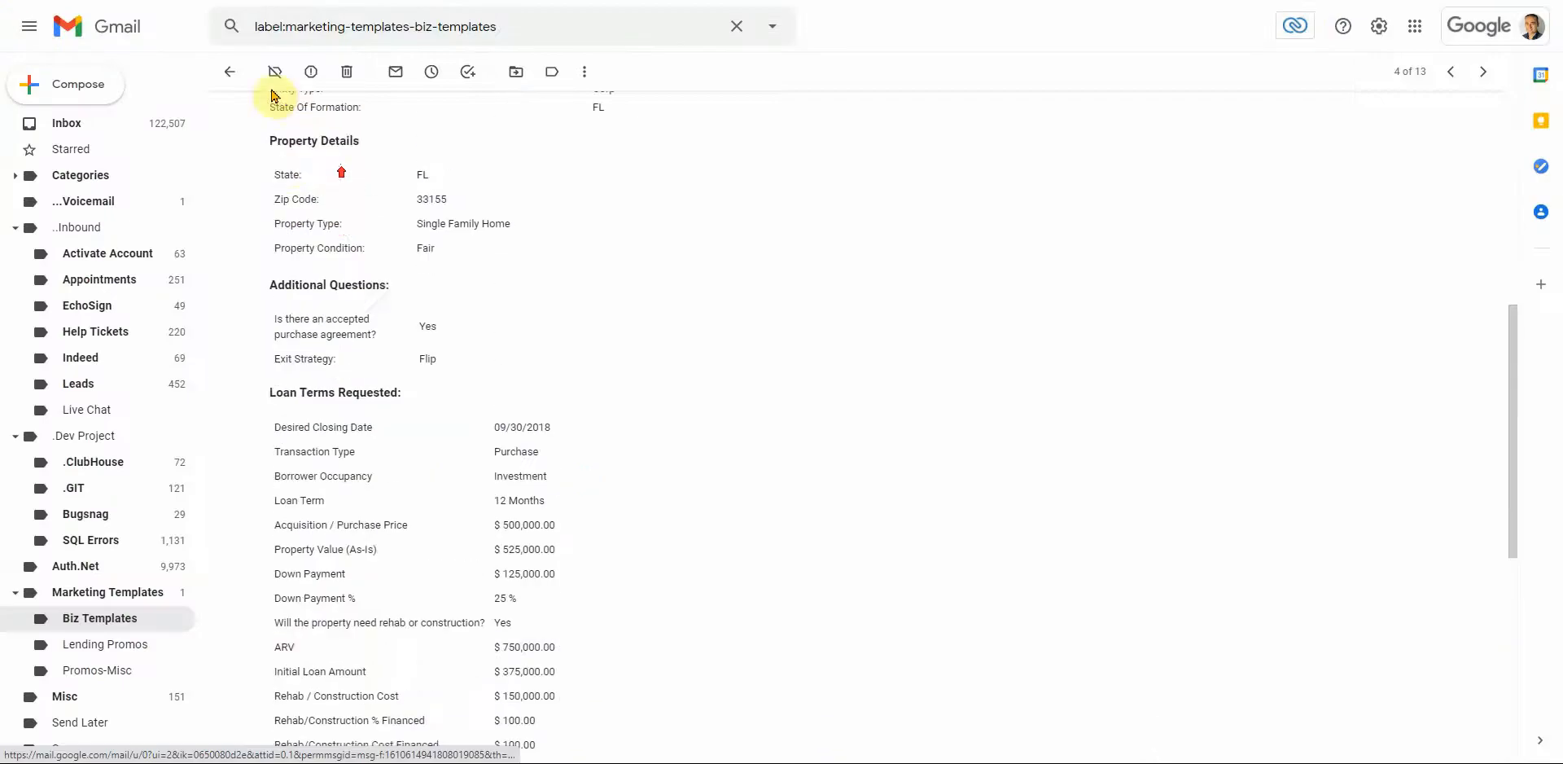
pyautogui.click(229, 71)
pyautogui.click(581, 110)
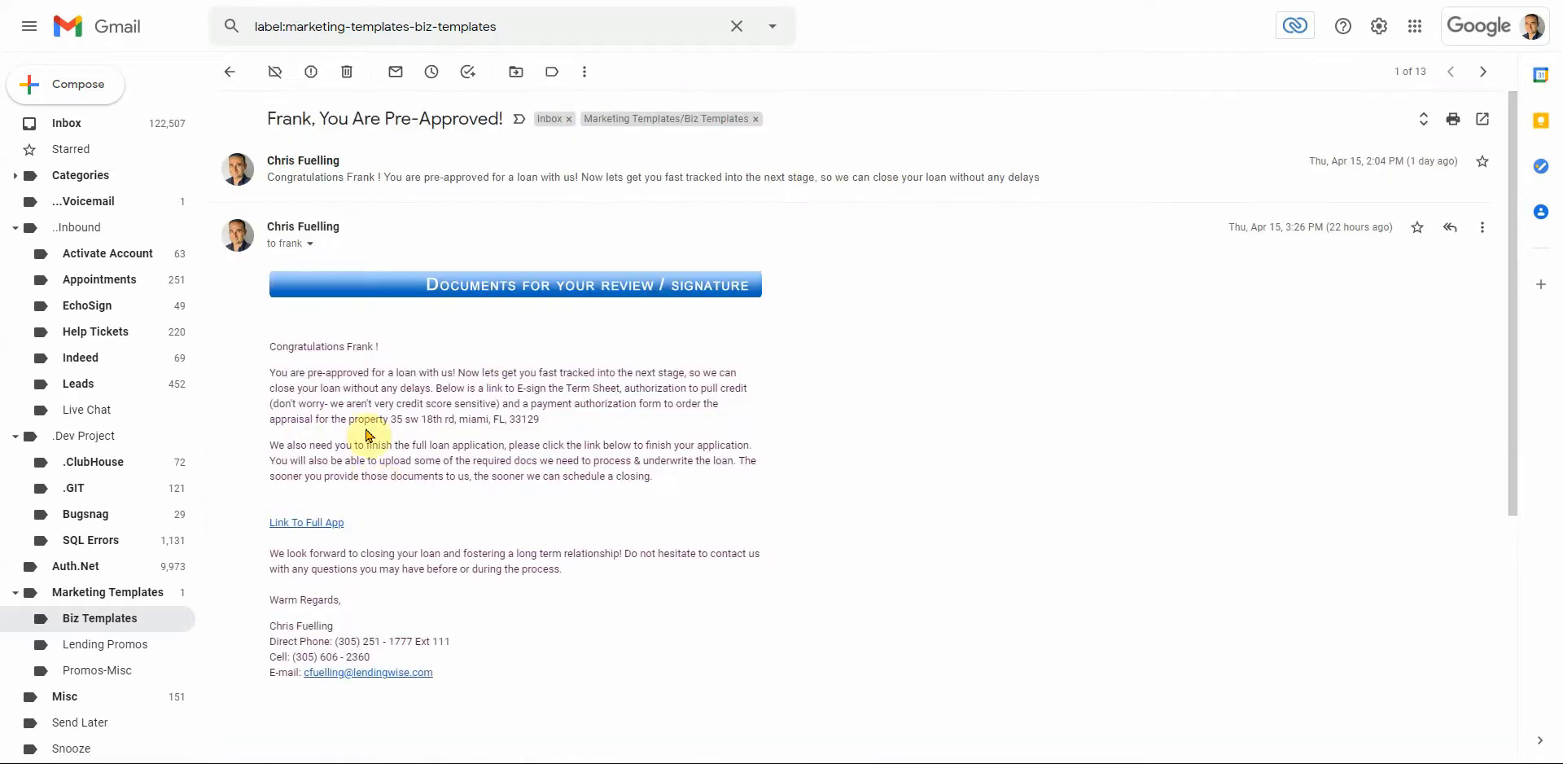
pyautogui.scroll(-3, 341, 557)
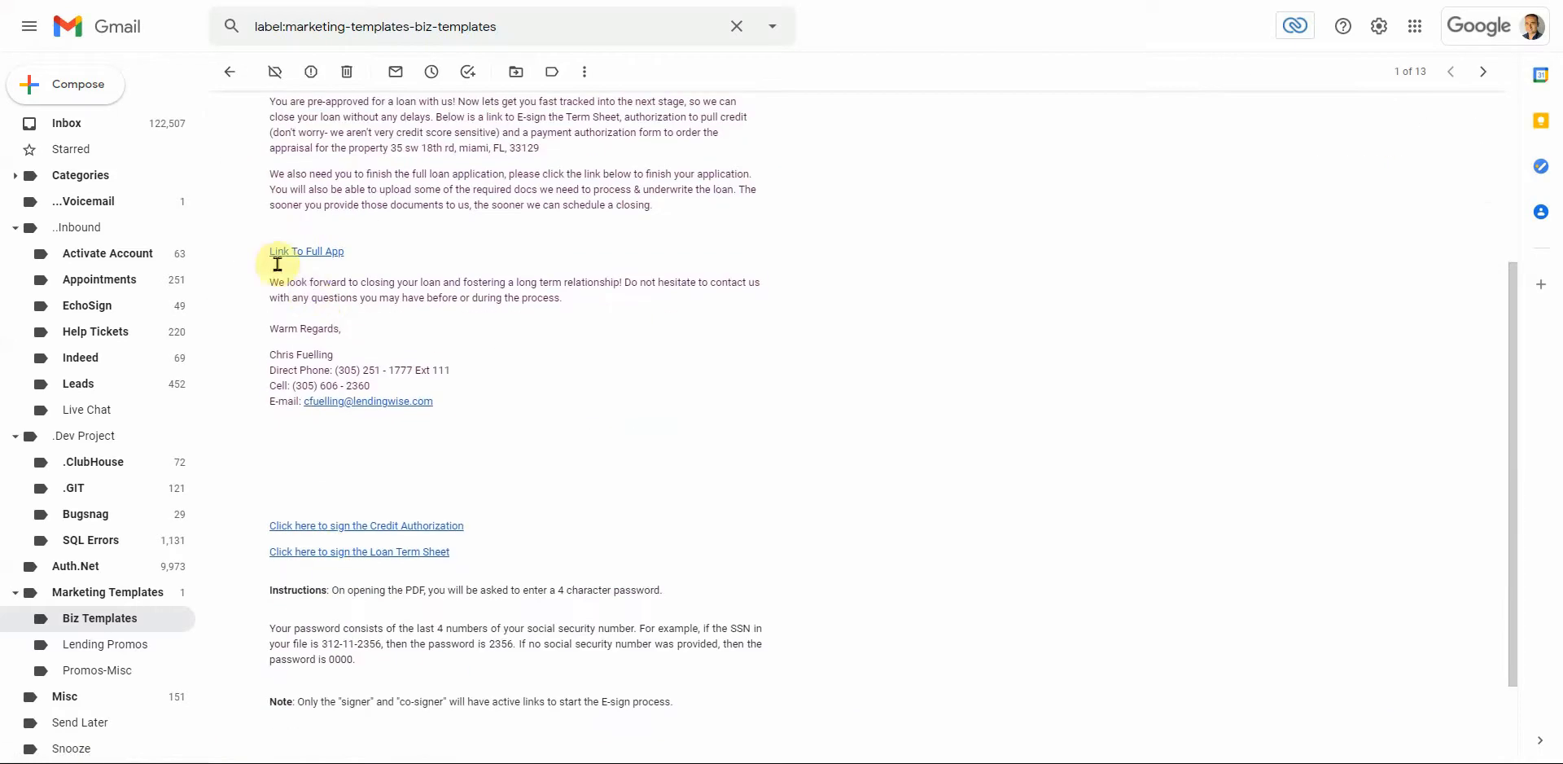
# Step: Open the Loan Term Sheet from its signing link with the document password, and select the borrower signature field on its last page
pyautogui.click(431, 558)
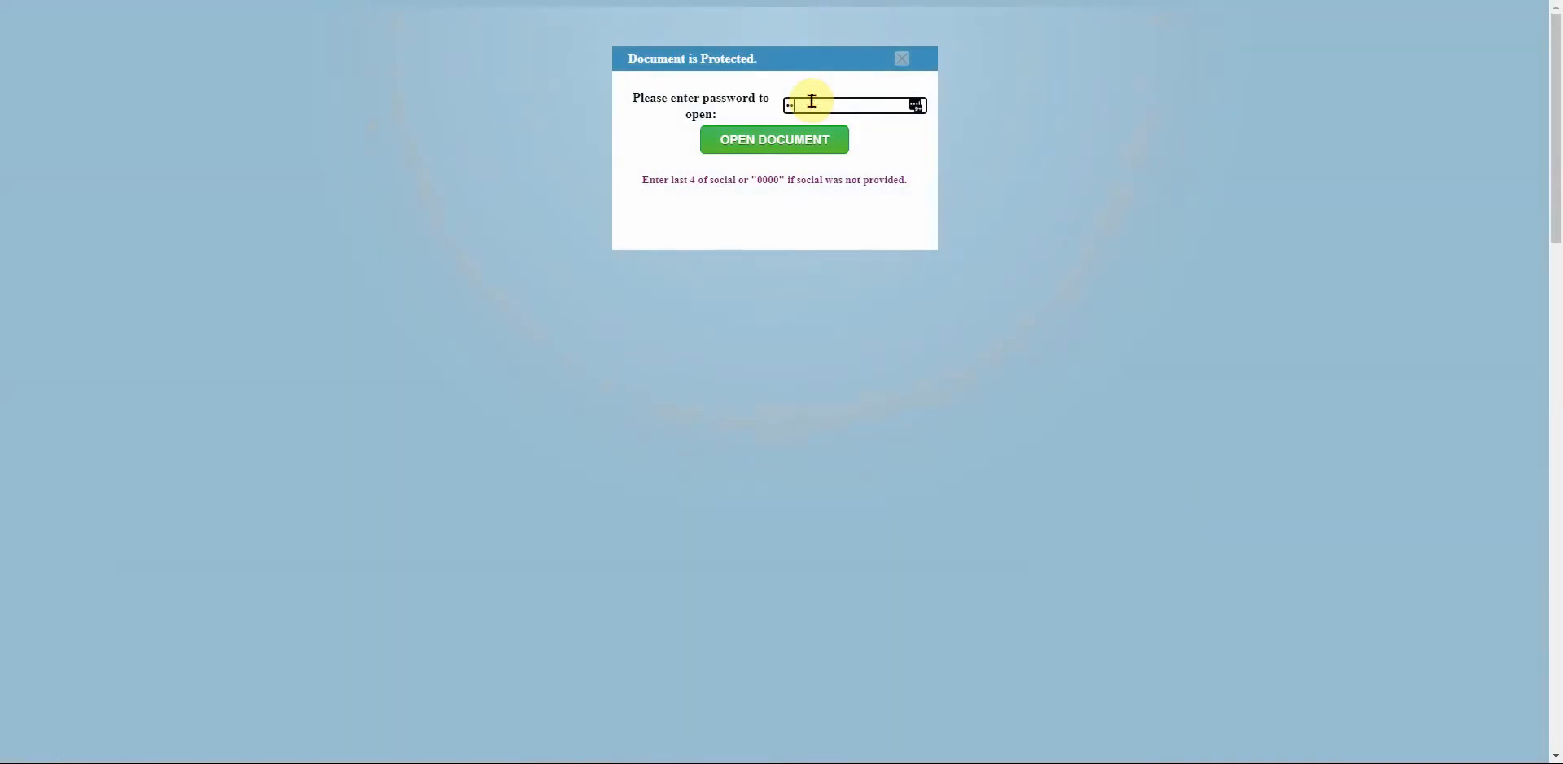
pyautogui.click(795, 143)
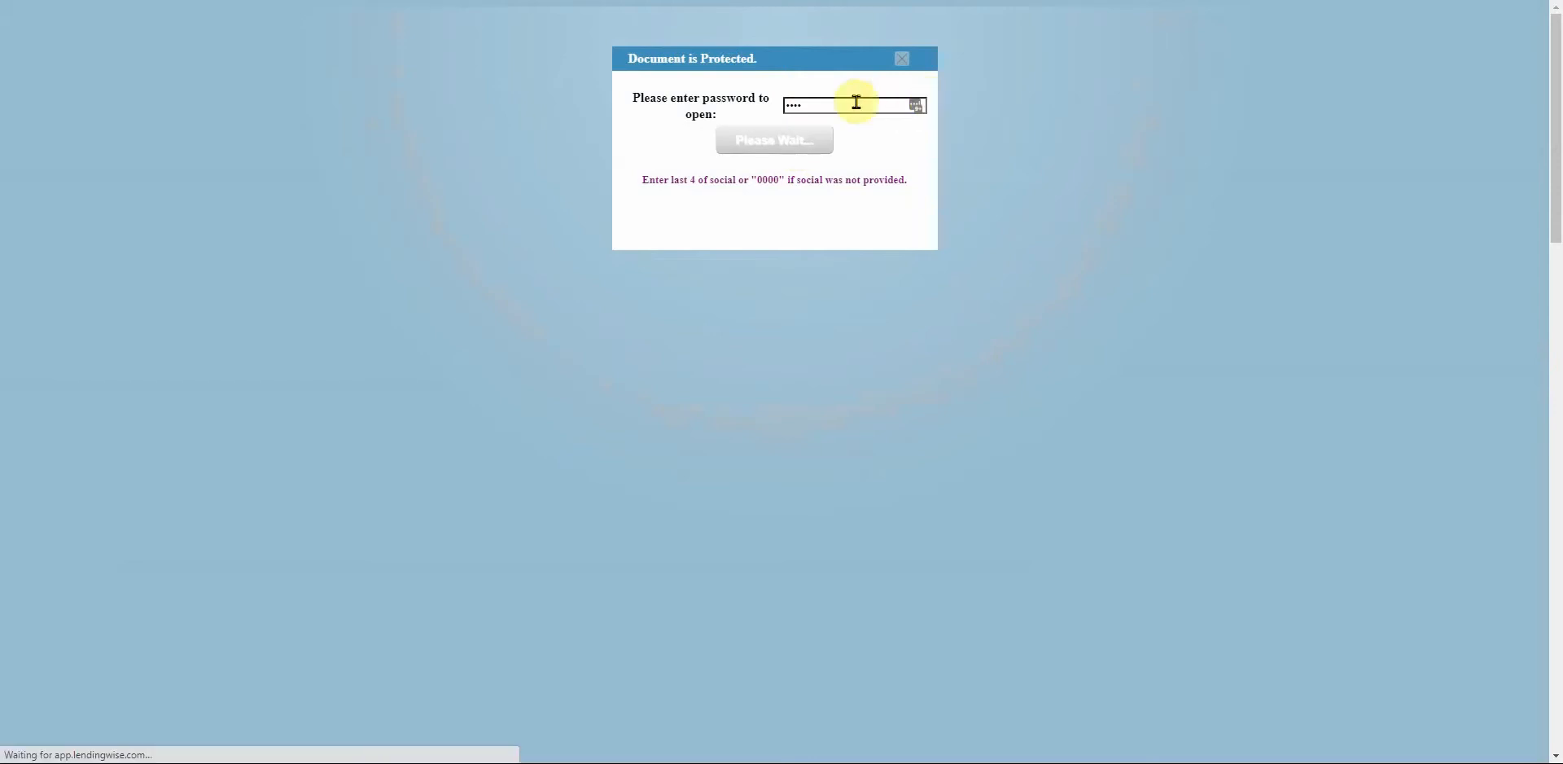
pyautogui.scroll(-10, 683, 350)
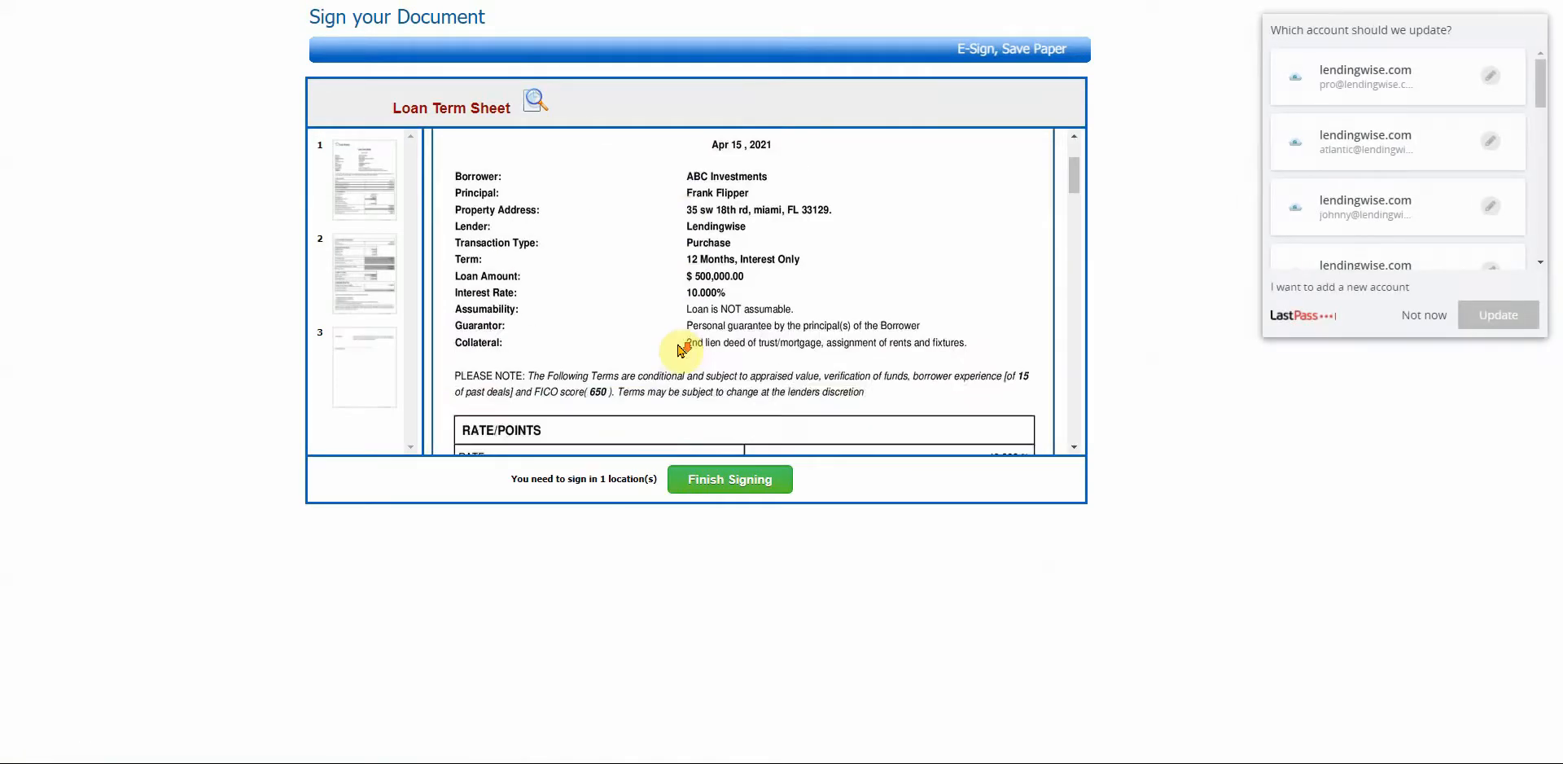
pyautogui.scroll(-10, 809, 307)
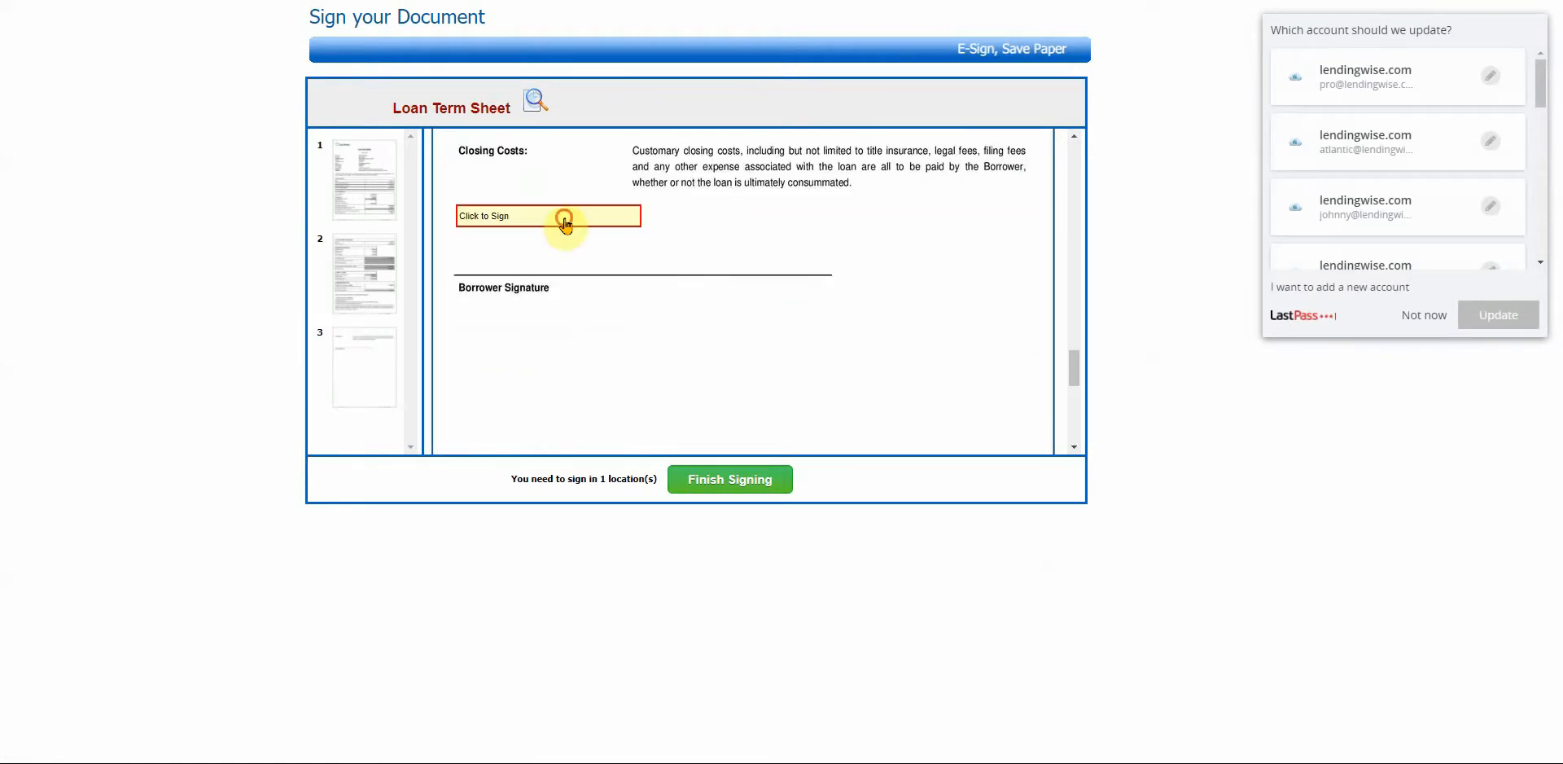
pyautogui.click(565, 220)
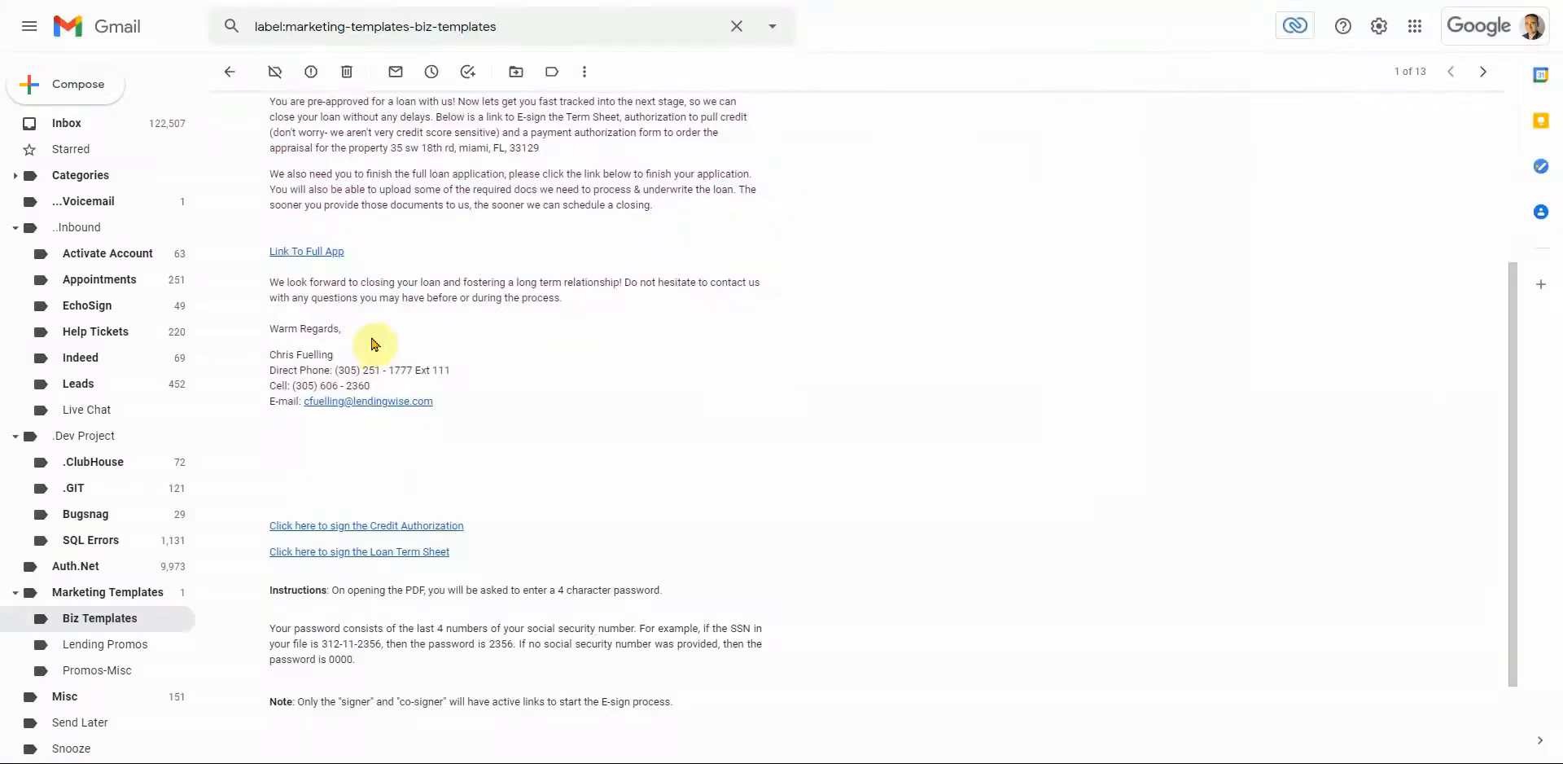
# Step: Open the full loan application from the link in the pre-approval email and skim its prefilled borrower, background, experience and asset sections
pyautogui.scroll(2, 342, 383)
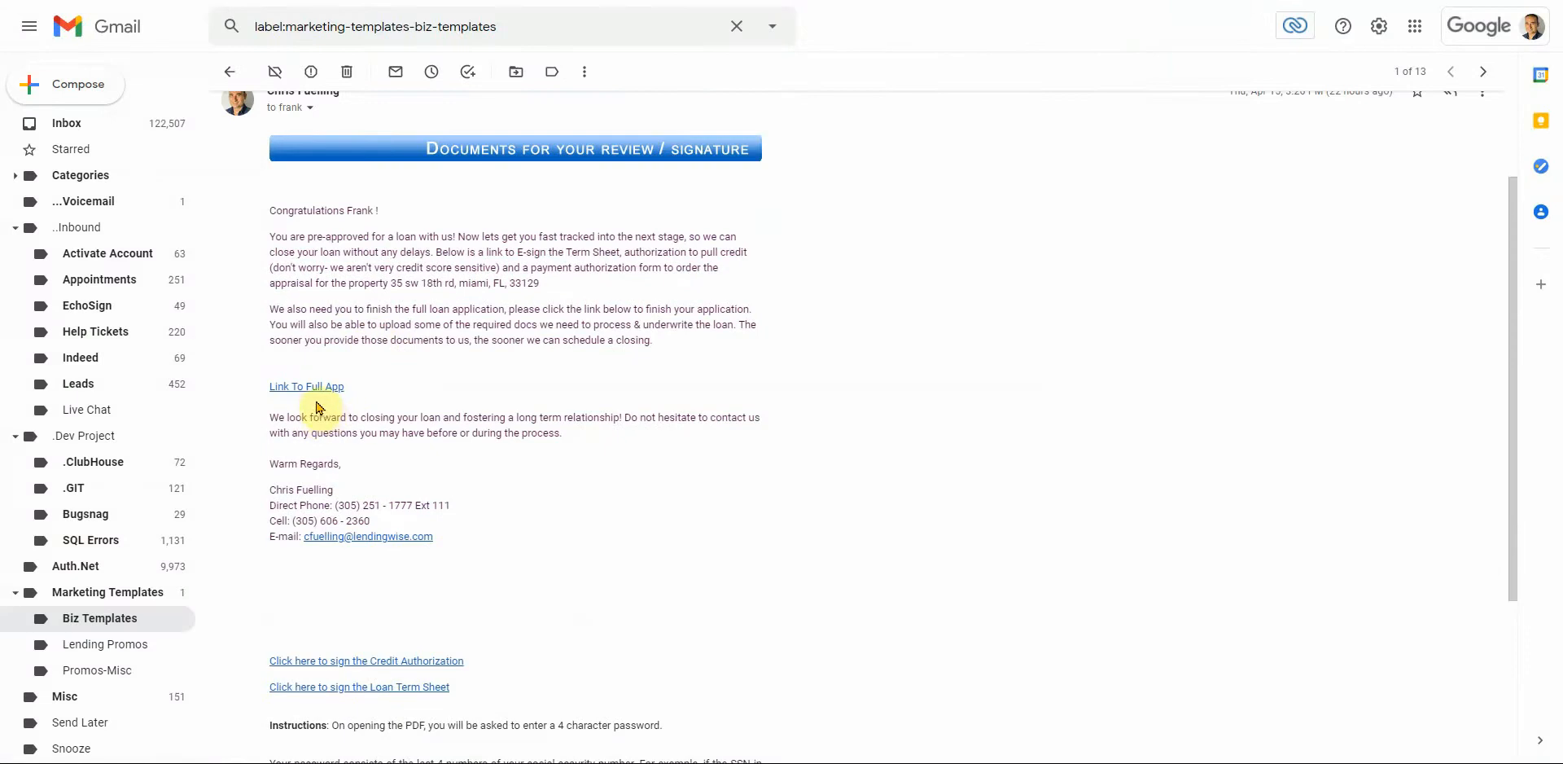
pyautogui.click(301, 390)
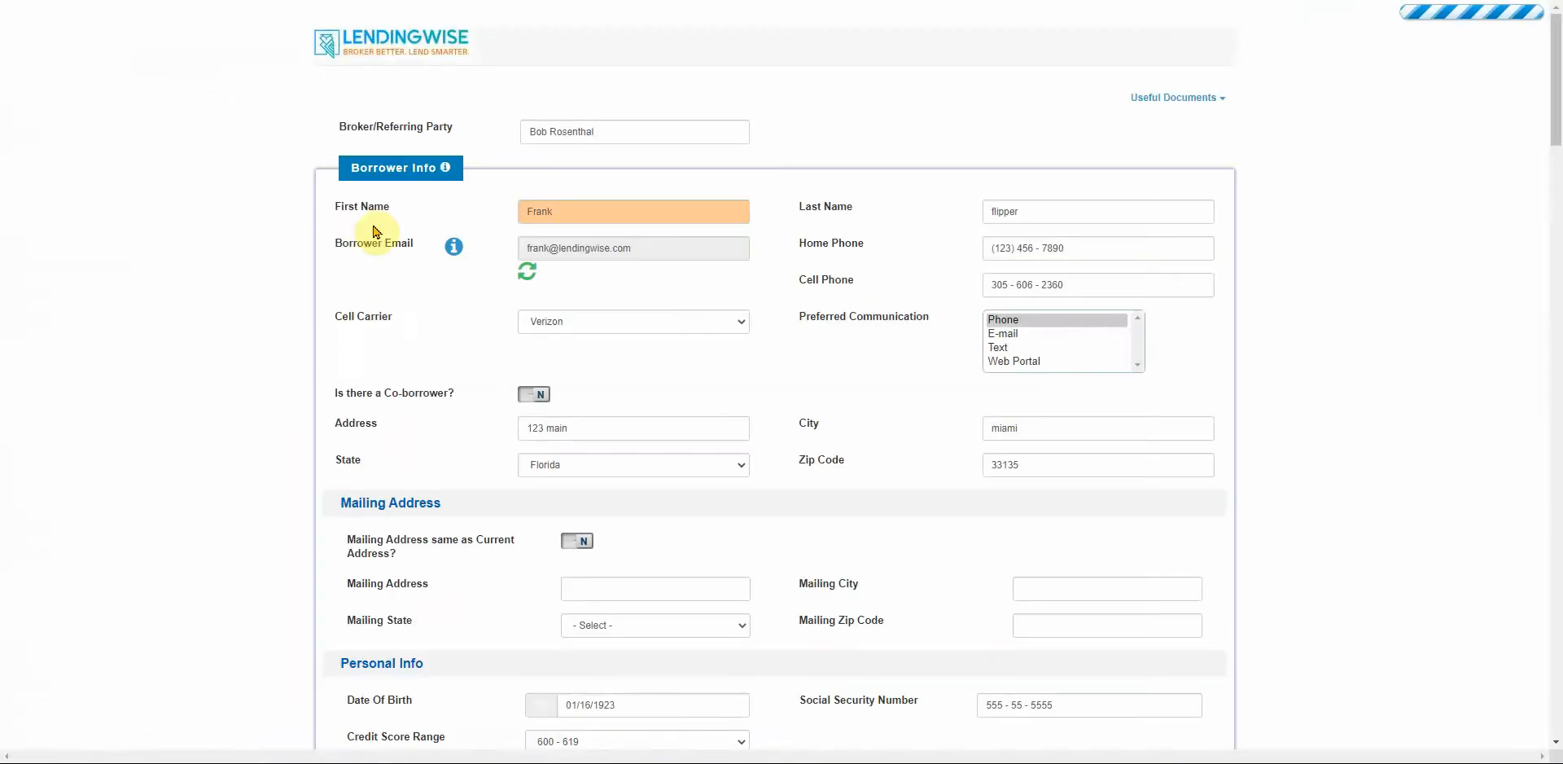
pyautogui.scroll(-7, 611, 309)
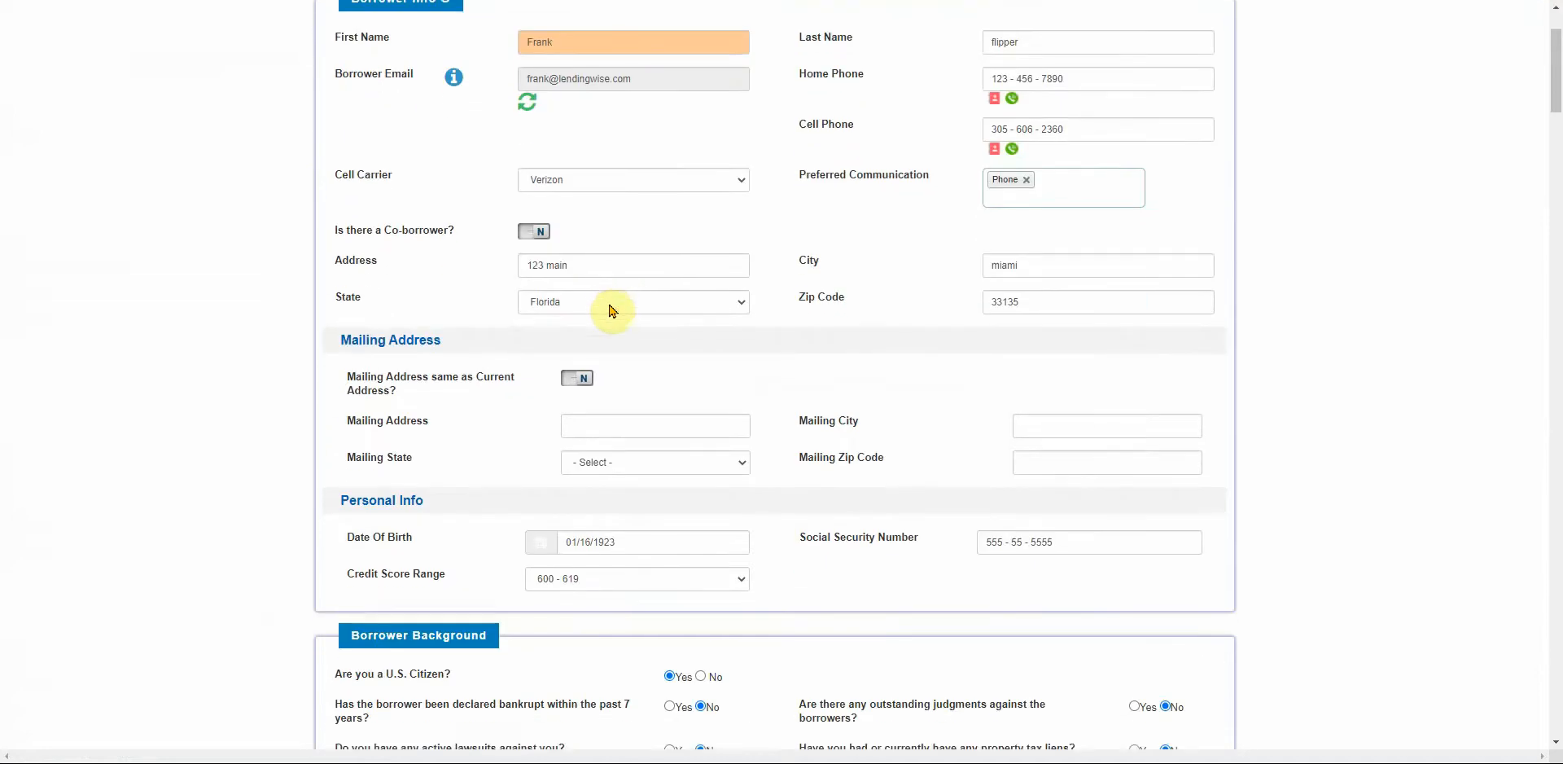
pyautogui.scroll(-8, 612, 310)
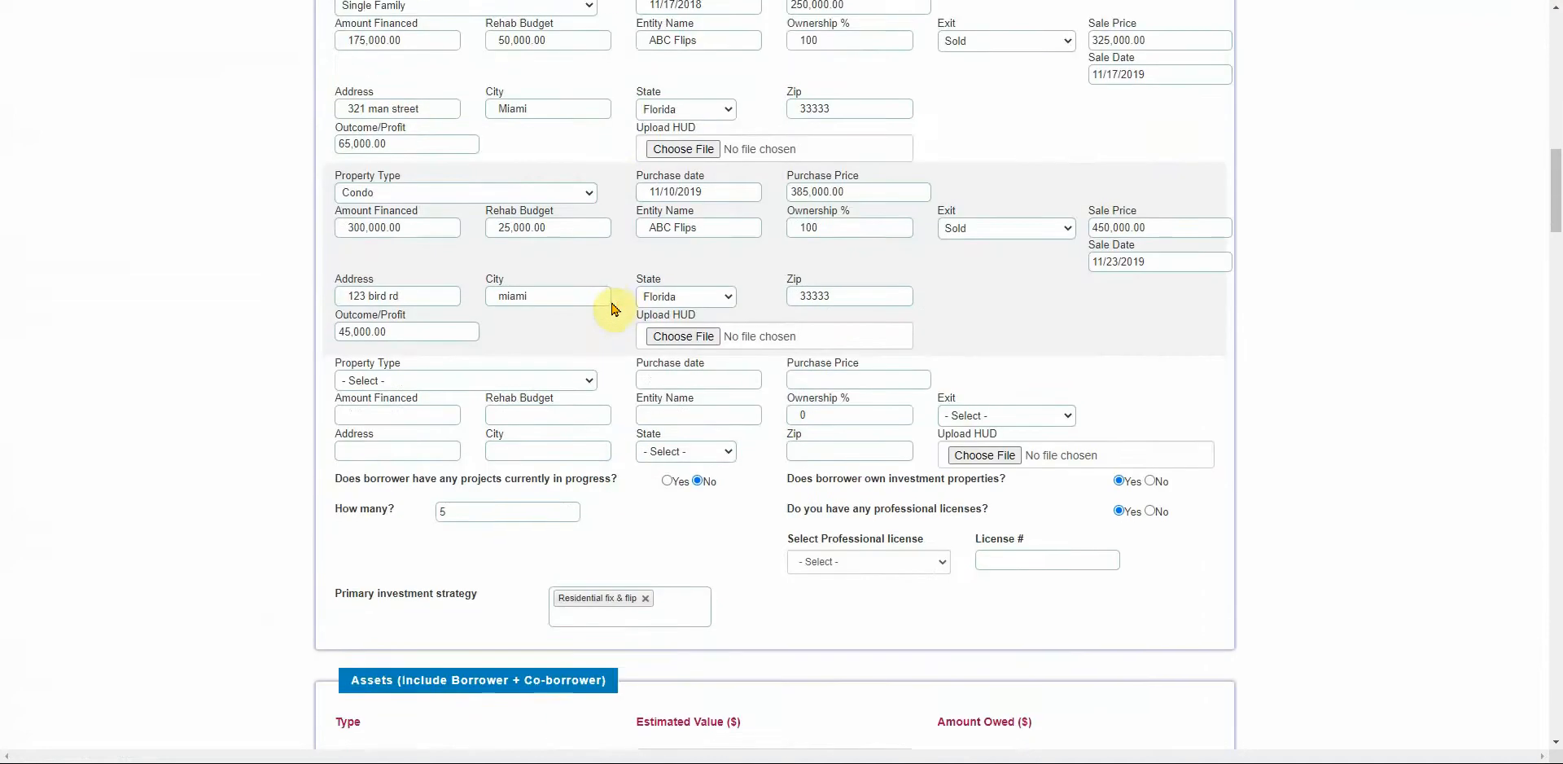
pyautogui.scroll(-9, 612, 309)
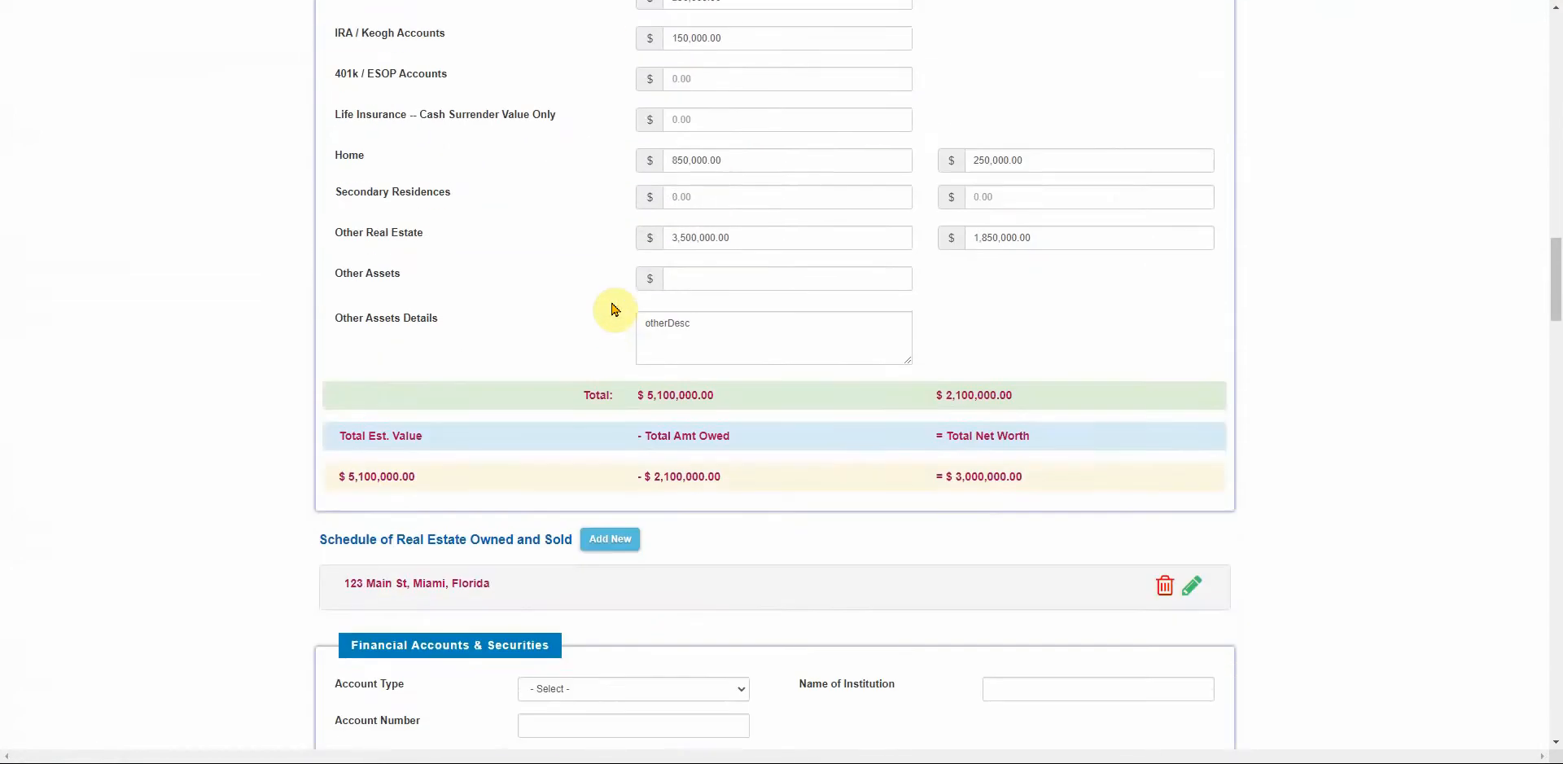
pyautogui.scroll(3, 615, 309)
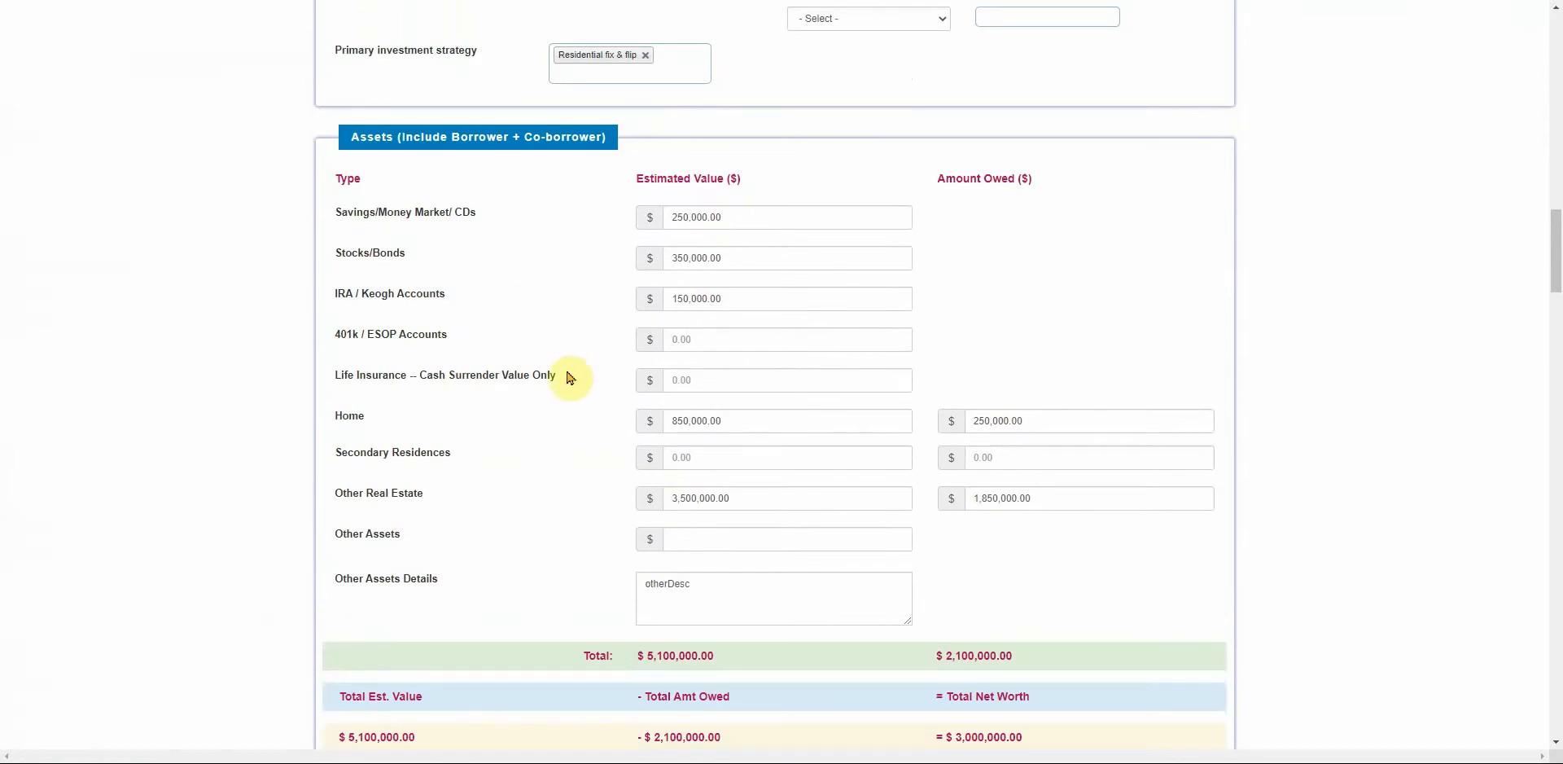
pyautogui.scroll(8, 553, 473)
pyautogui.scroll(8, 553, 472)
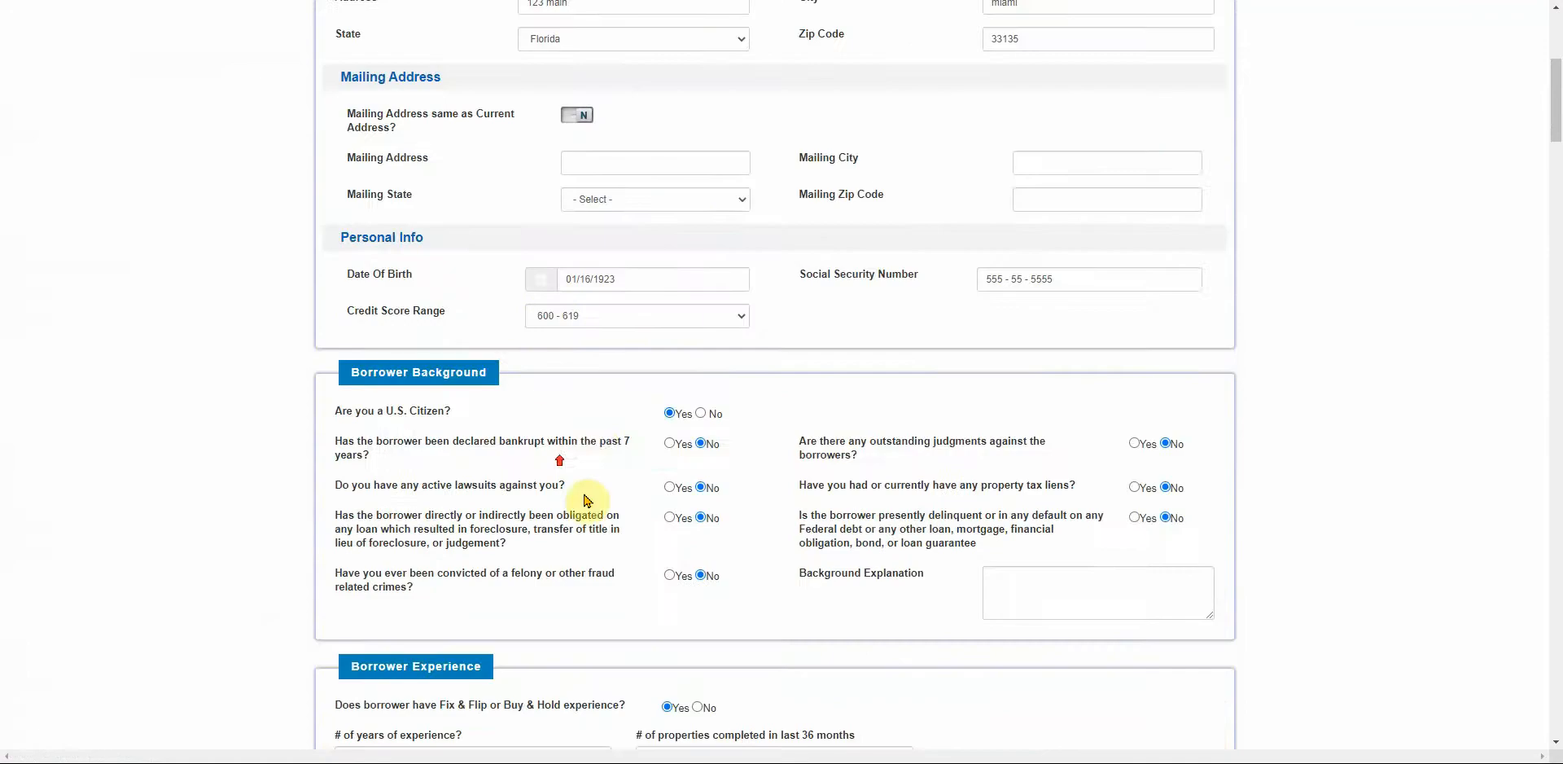
pyautogui.scroll(3, 604, 525)
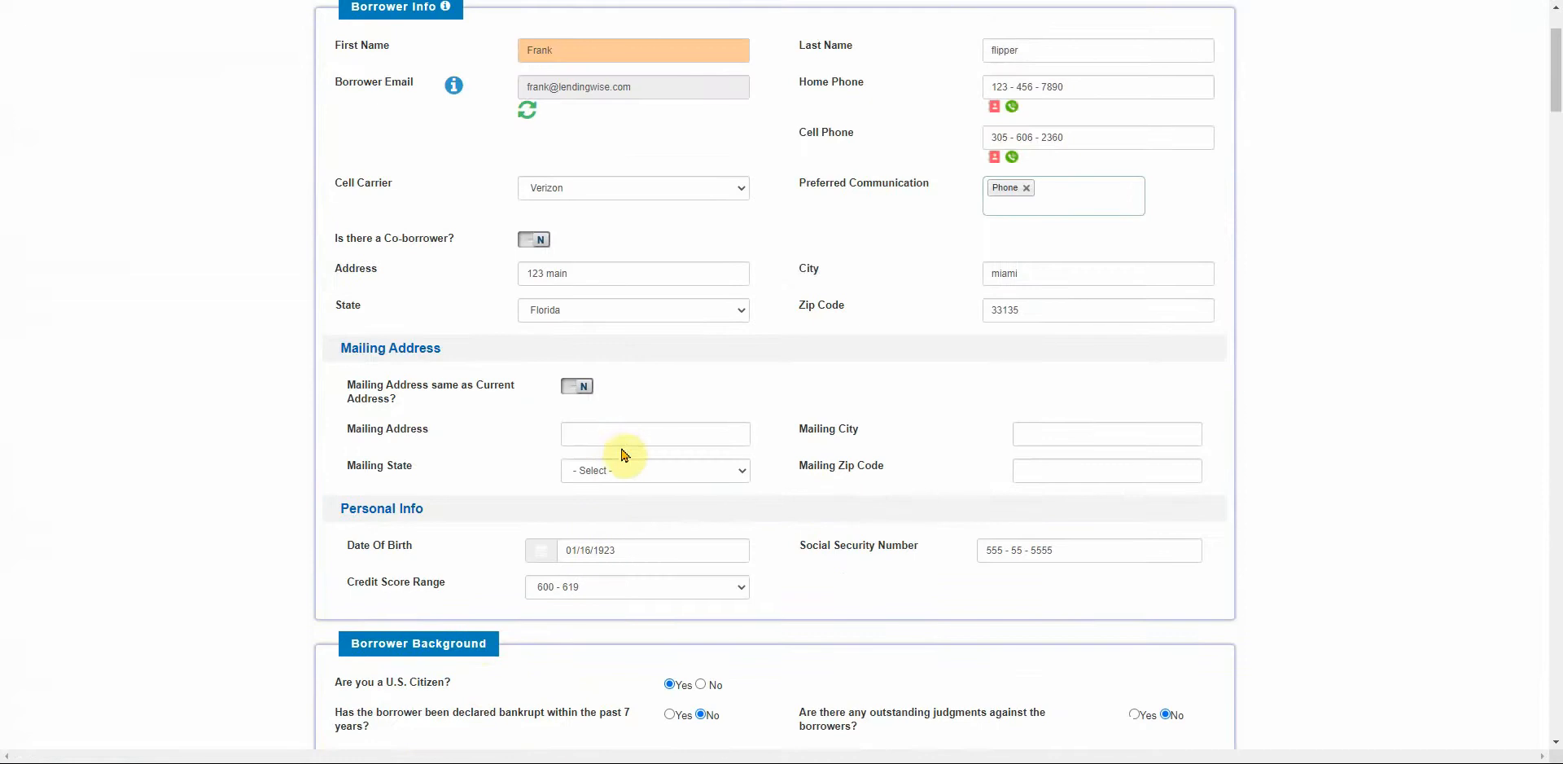
pyautogui.scroll(1, 484, 682)
pyautogui.scroll(1, 485, 683)
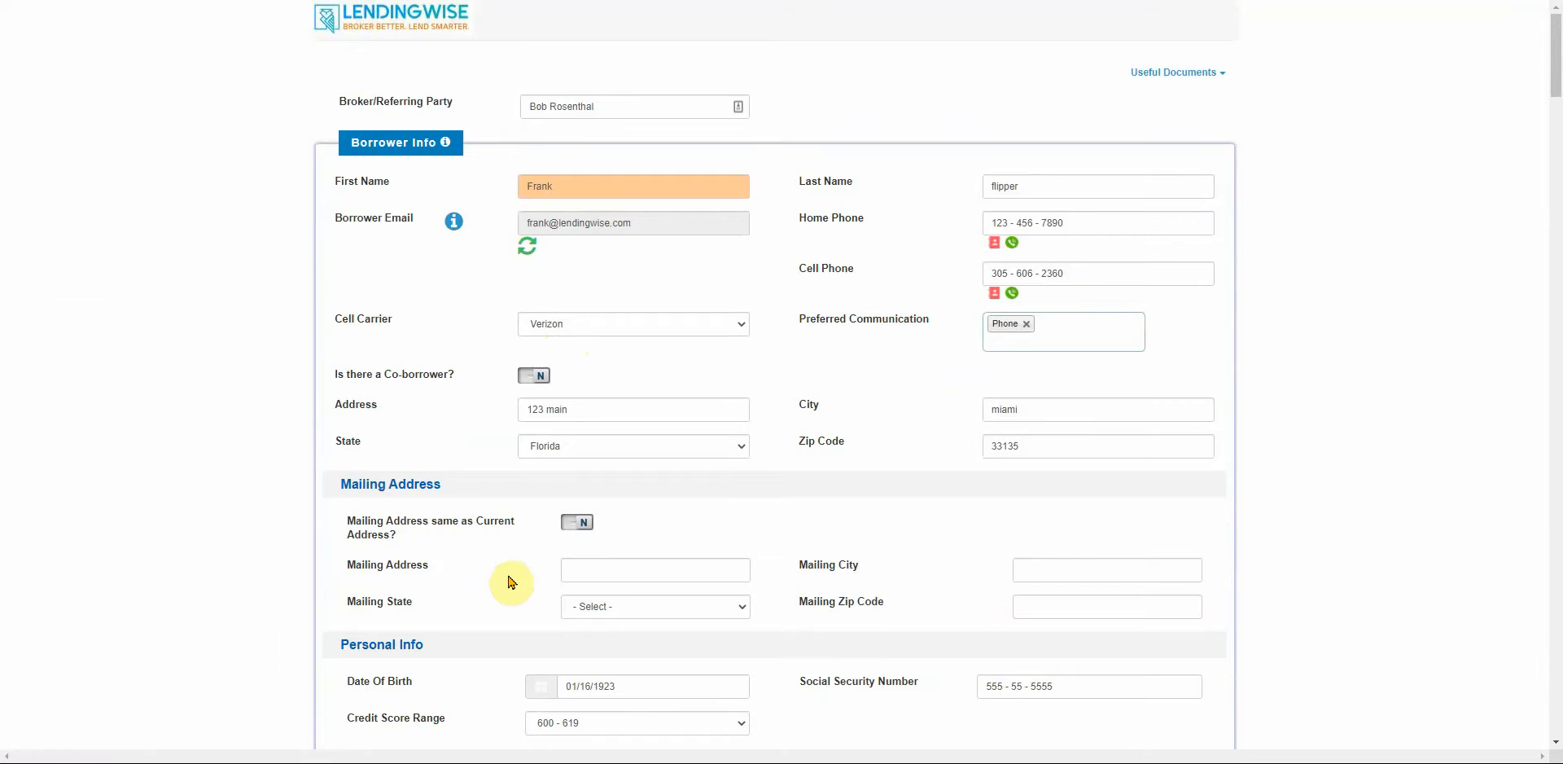
# Step: Review the borrower background, past deals, assets and schedule of real estate owned in the full application
pyautogui.scroll(-5, 607, 489)
pyautogui.scroll(-7, 614, 556)
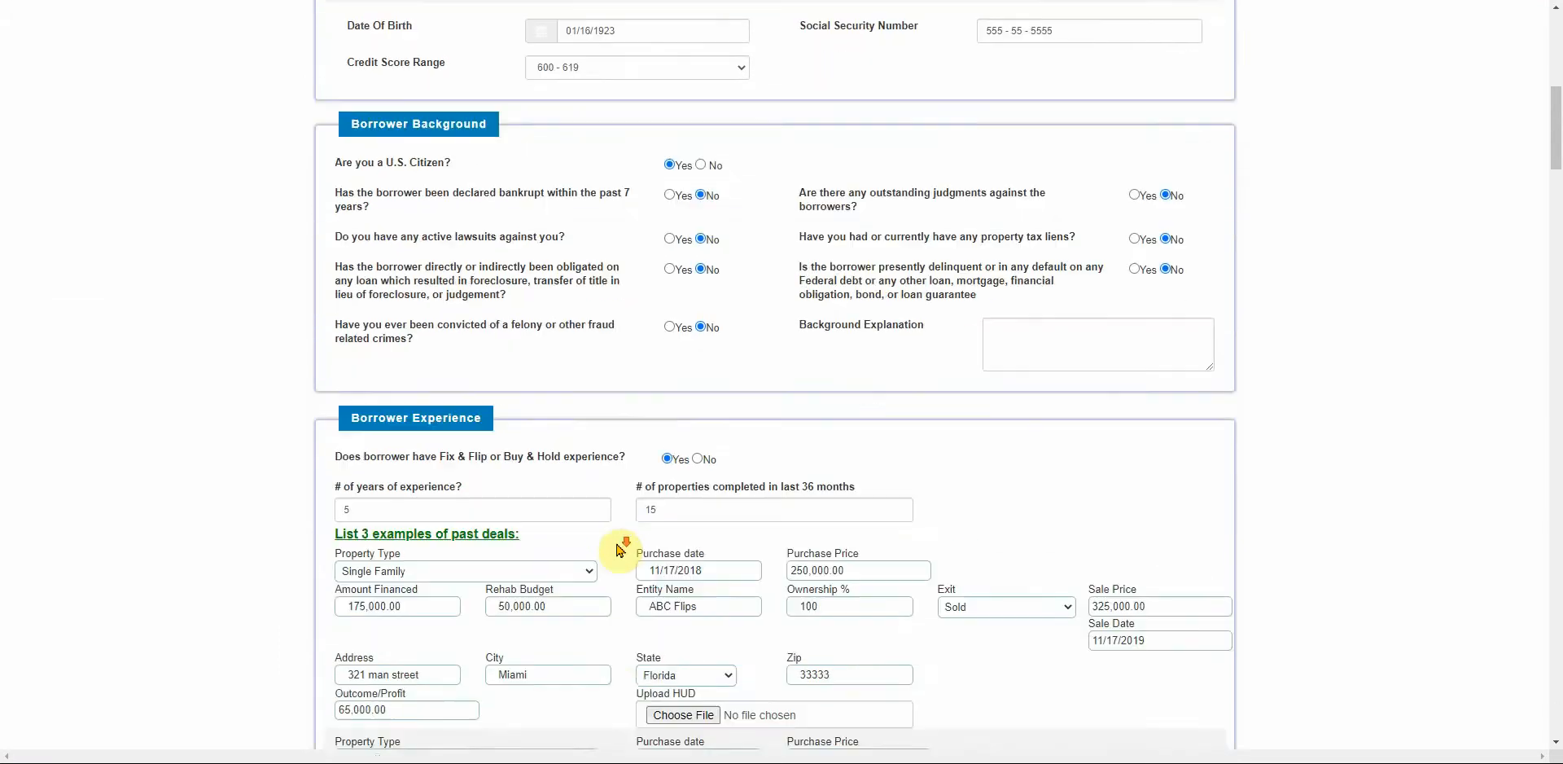
pyautogui.scroll(-9, 619, 550)
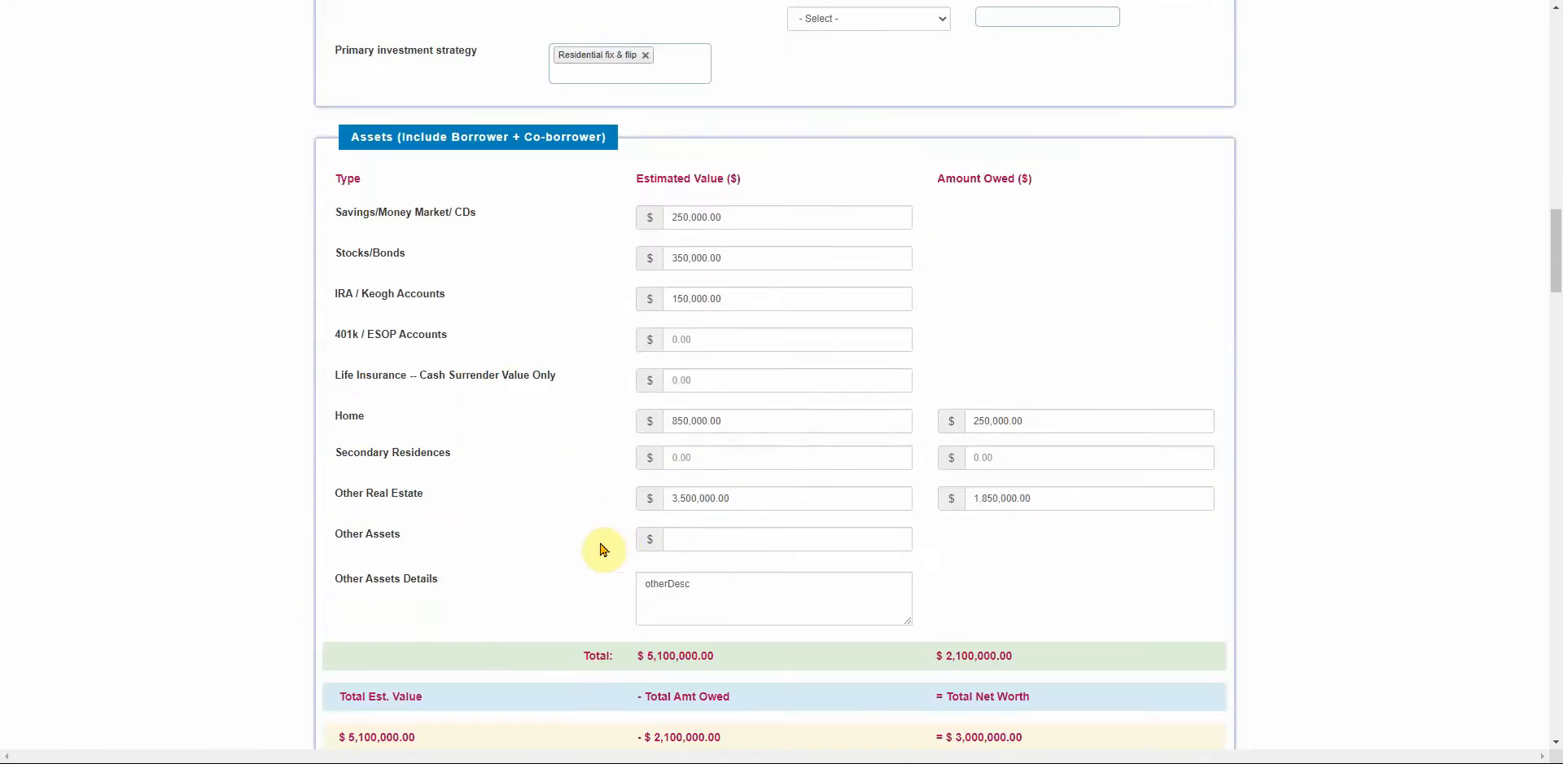
pyautogui.scroll(-3, 610, 548)
pyautogui.scroll(-3, 611, 550)
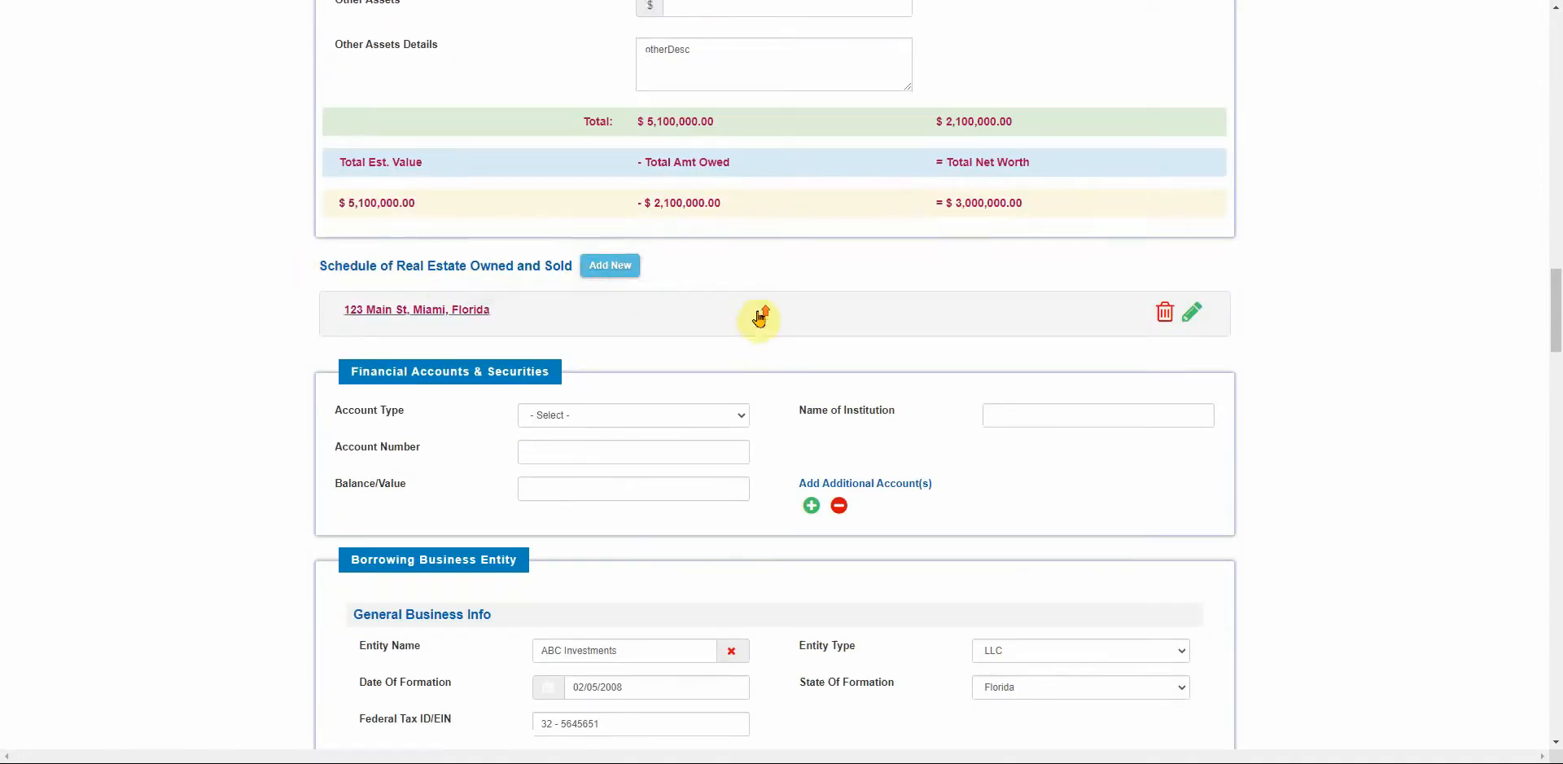
pyautogui.scroll(5, 586, 204)
# Step: Examine the borrowing business entity, subject property details and locked loan terms in the full application
pyautogui.scroll(-8, 765, 478)
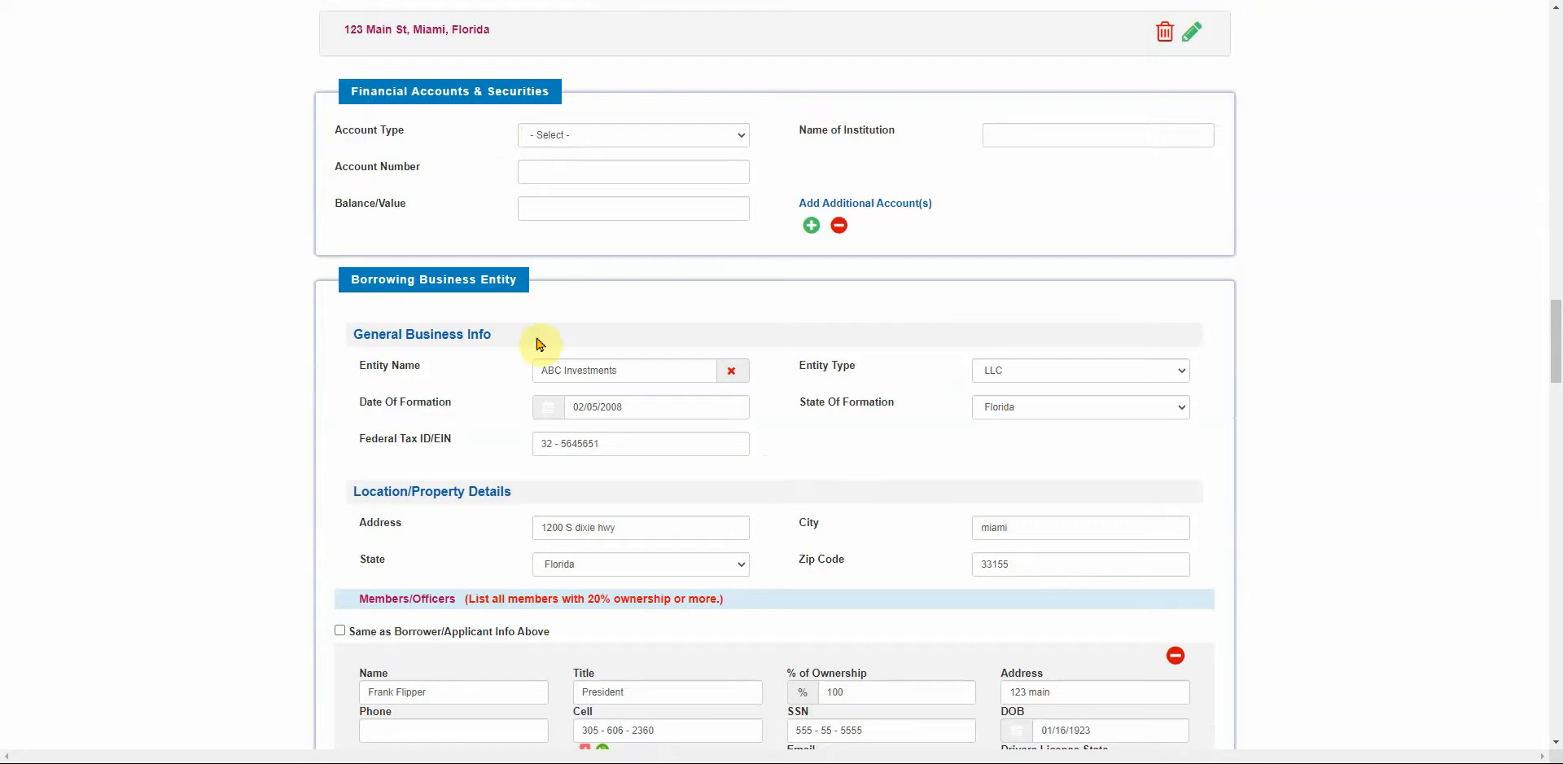
pyautogui.scroll(-3, 542, 353)
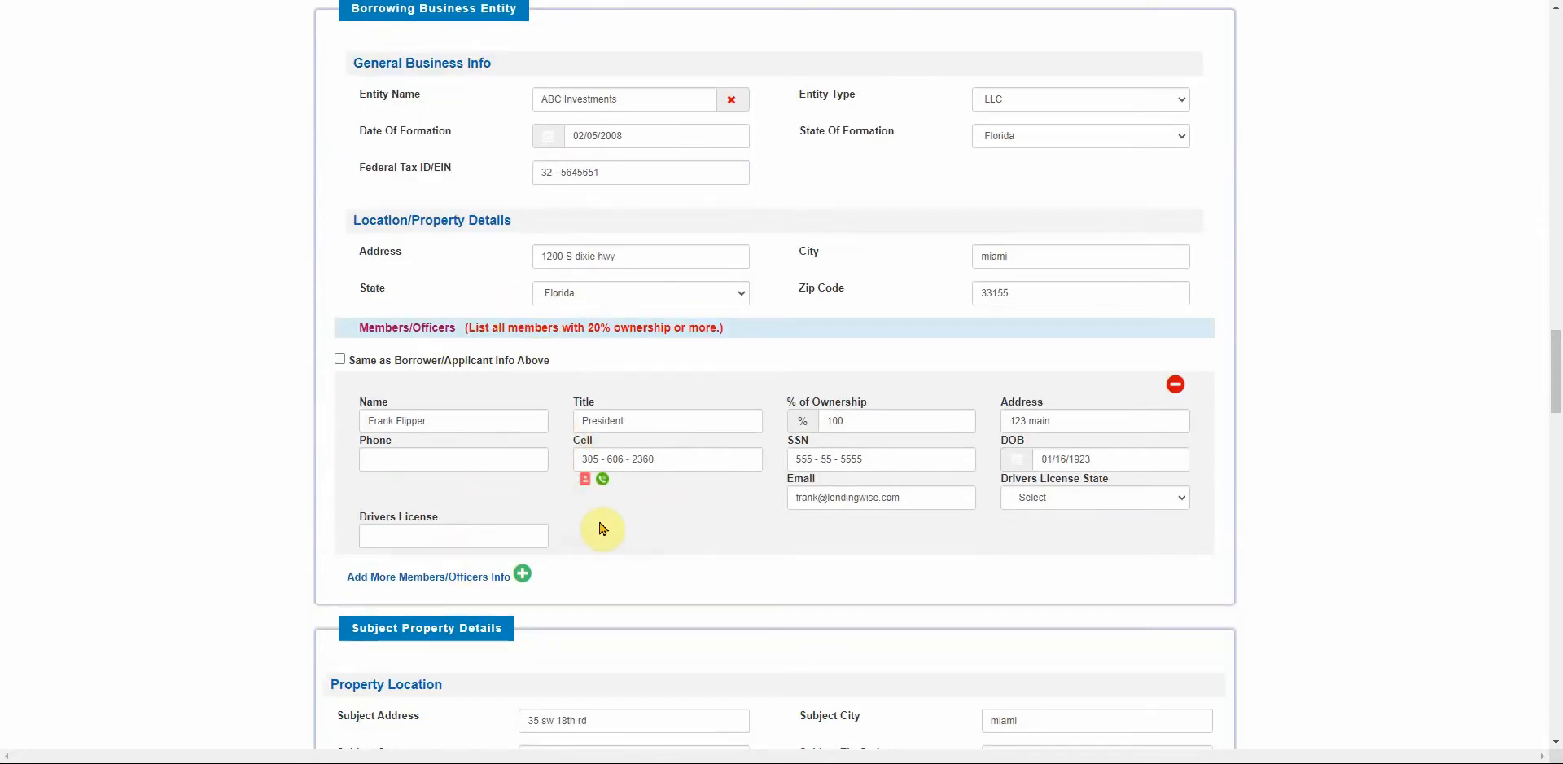
pyautogui.scroll(-6, 600, 528)
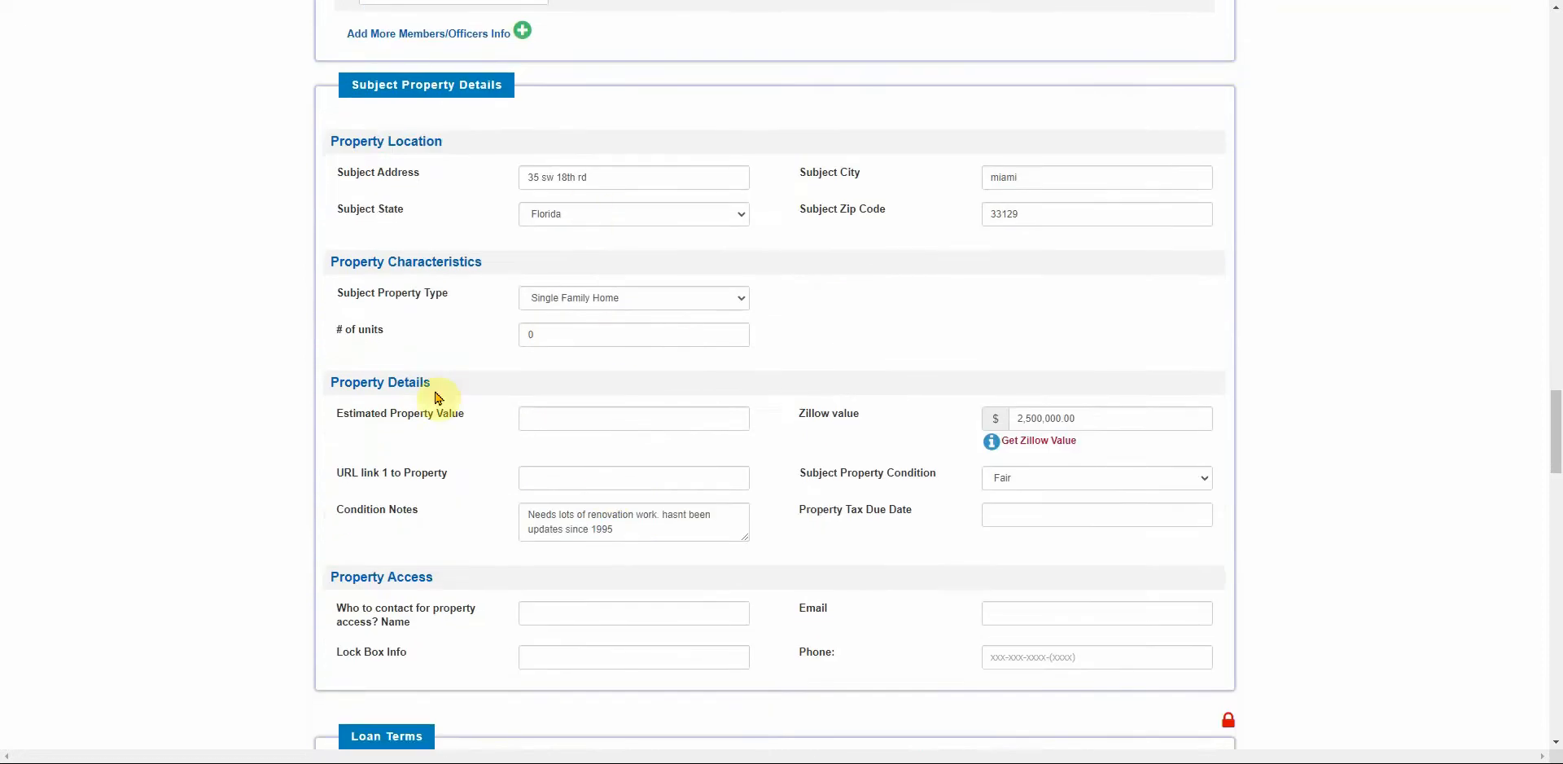
pyautogui.scroll(-2, 676, 498)
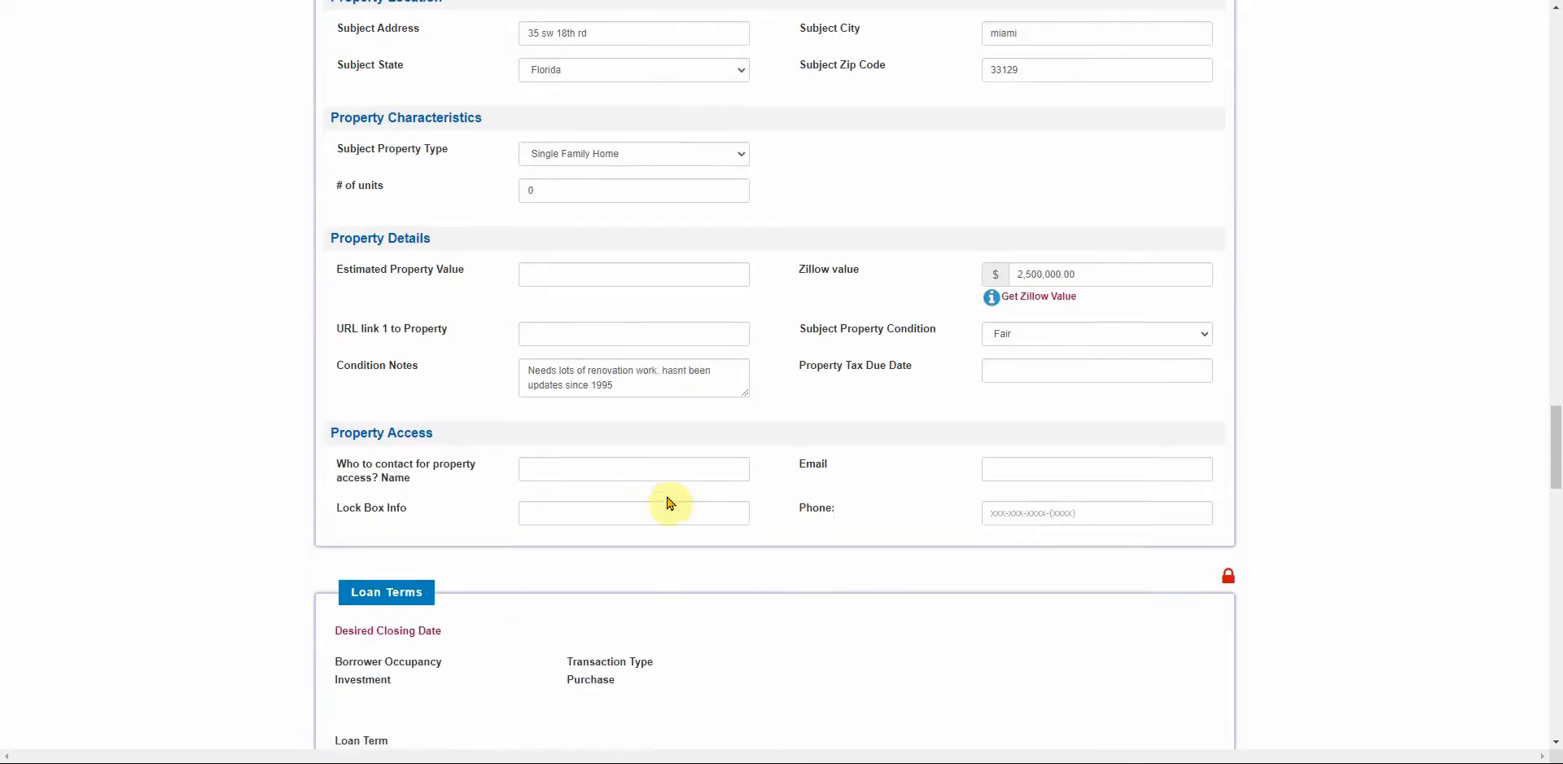
pyautogui.scroll(-3, 668, 502)
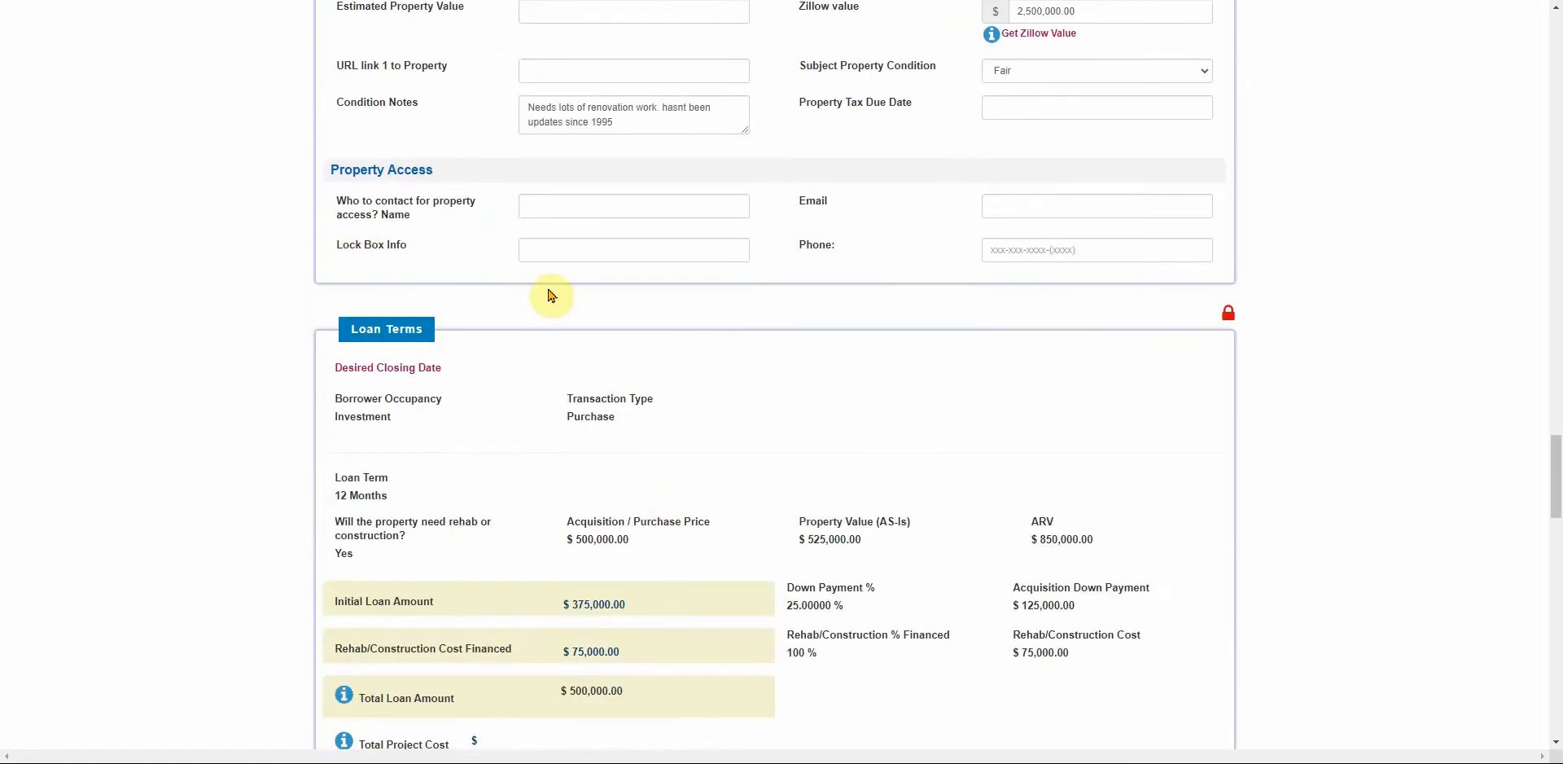
pyautogui.scroll(-2, 667, 346)
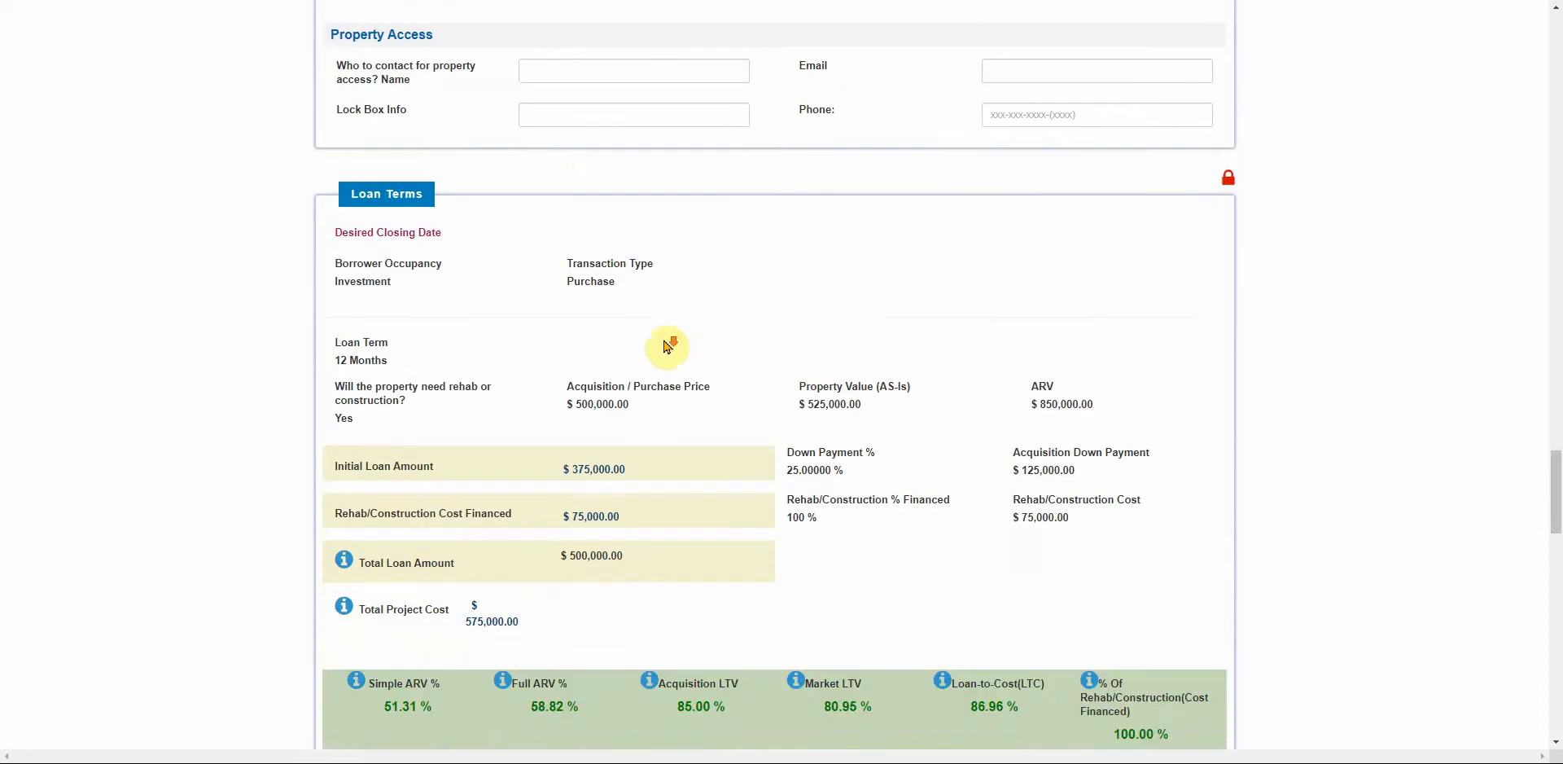
pyautogui.scroll(-3, 659, 350)
pyautogui.scroll(3, 570, 326)
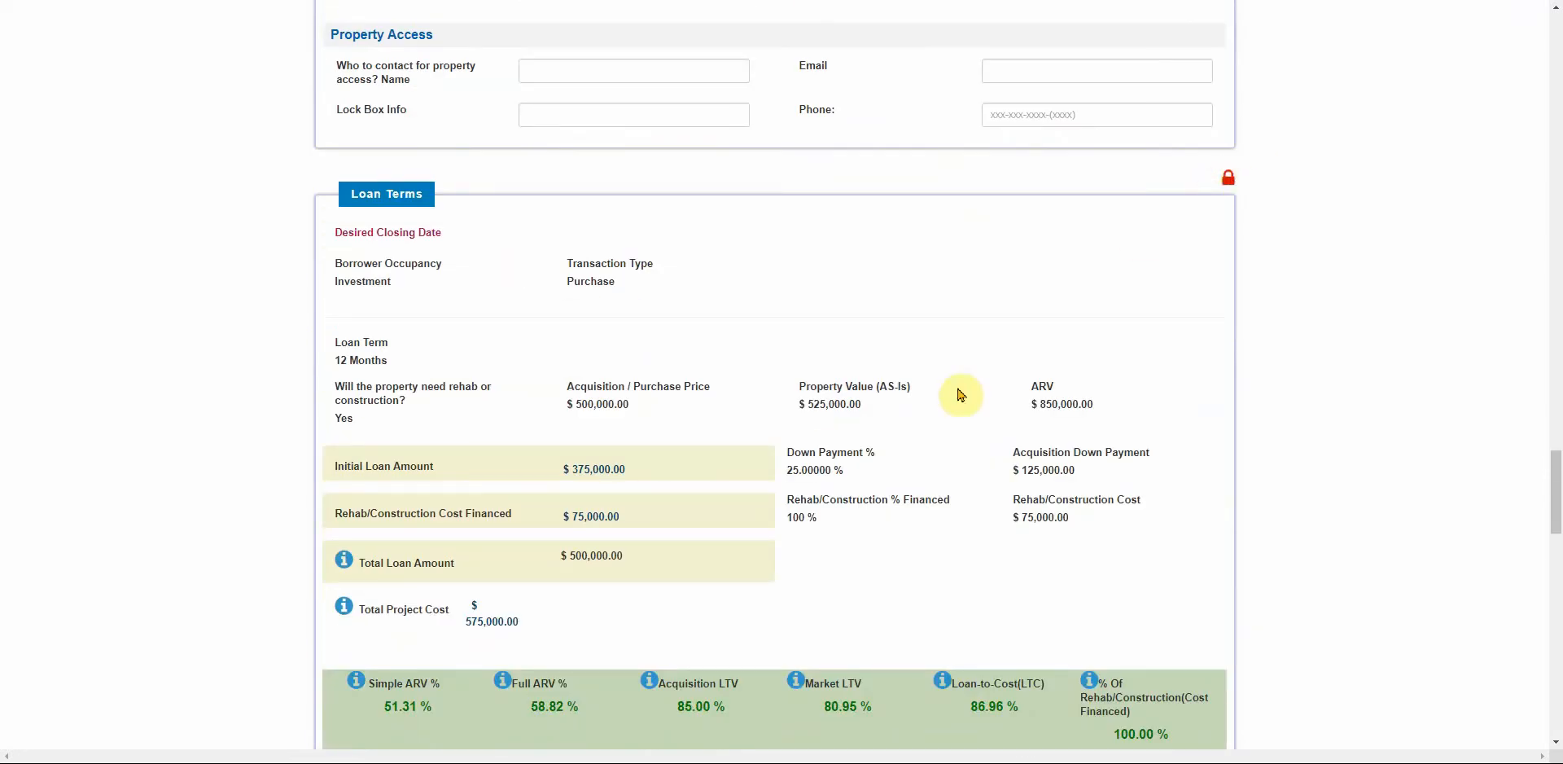
# Step: Review the loan ratios, additional questions, and the title, attorney, insurance agent and escrow sections
pyautogui.scroll(-4, 794, 509)
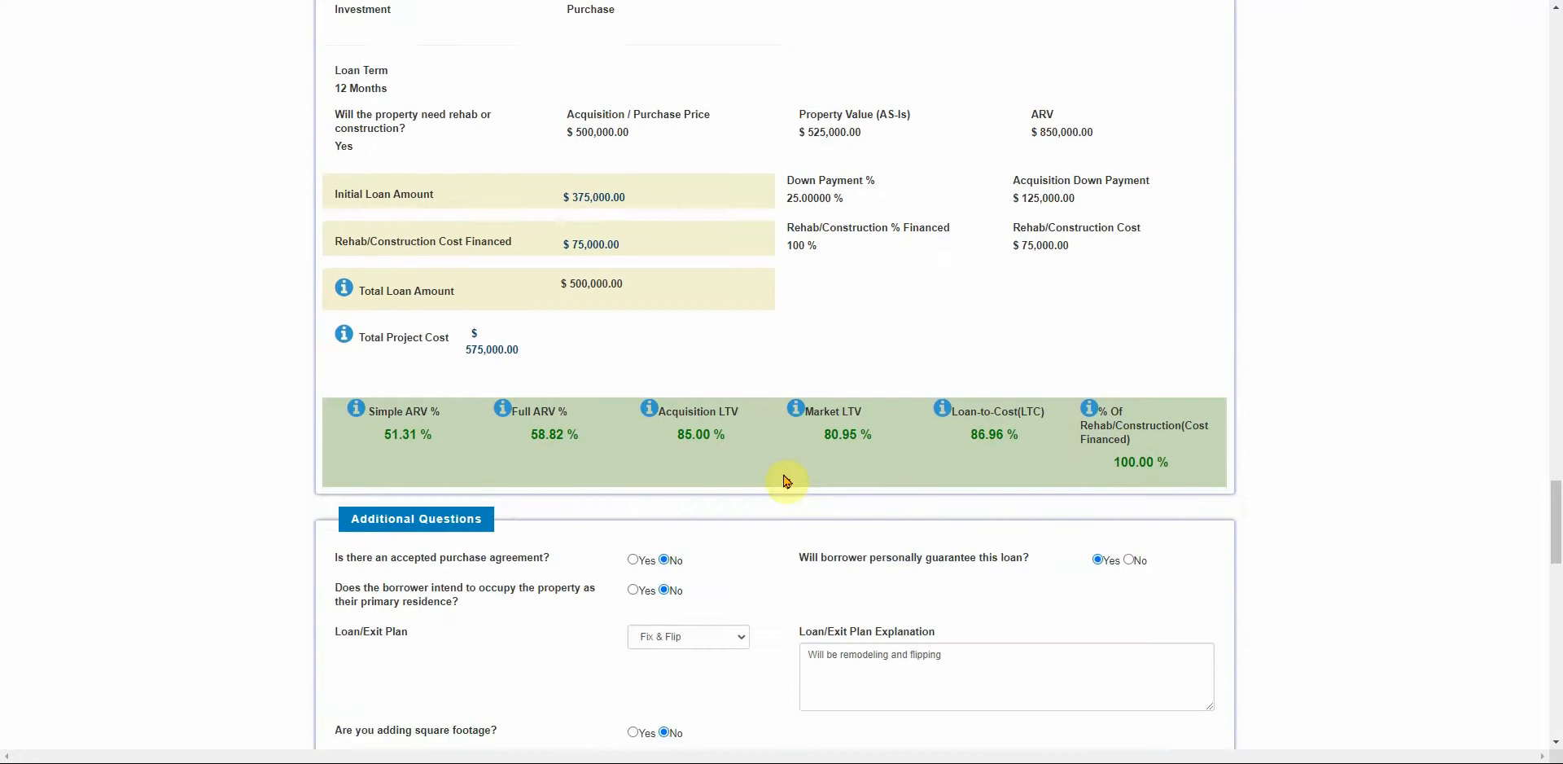
pyautogui.scroll(-5, 787, 481)
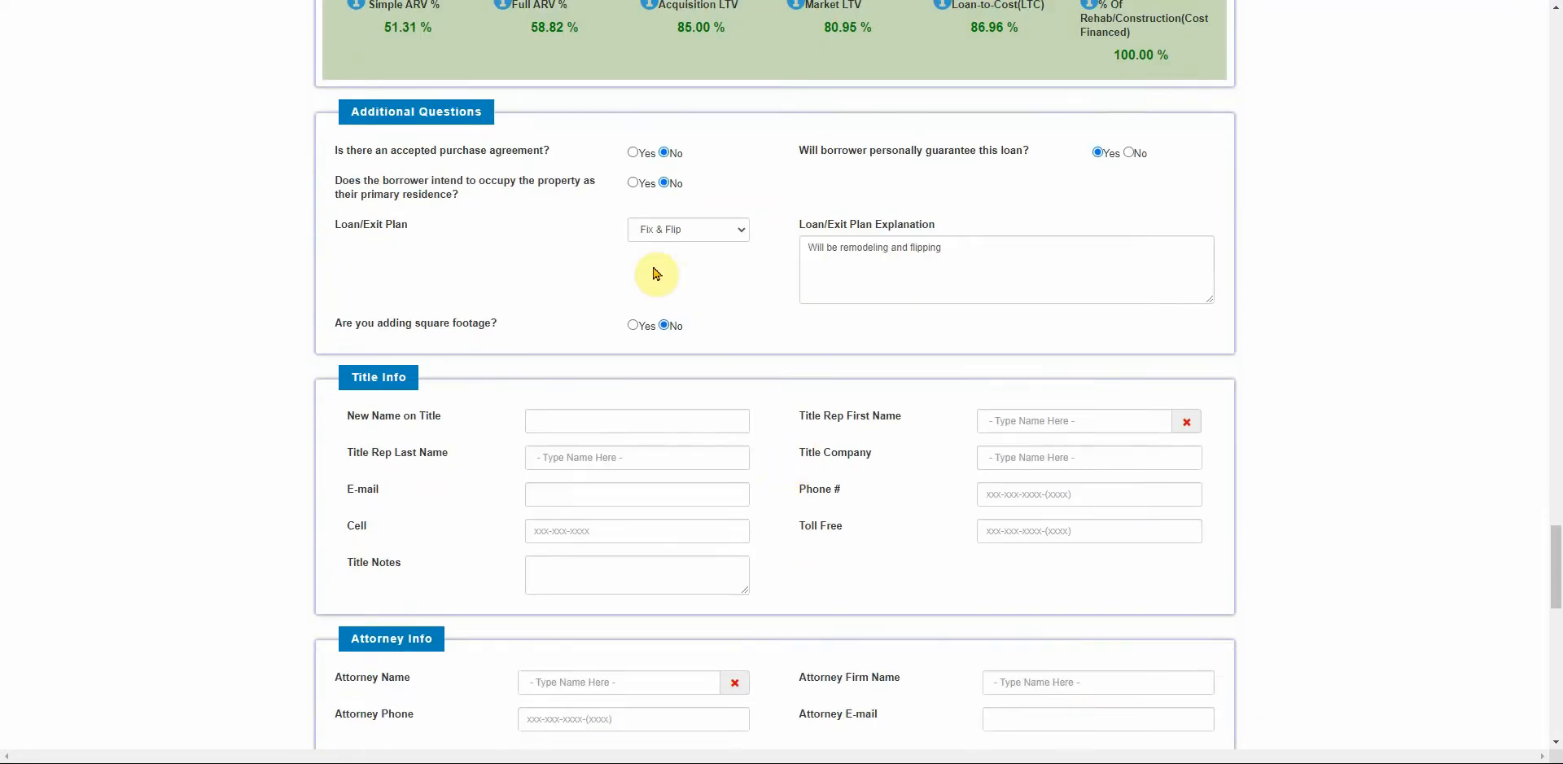
pyautogui.scroll(-3, 740, 293)
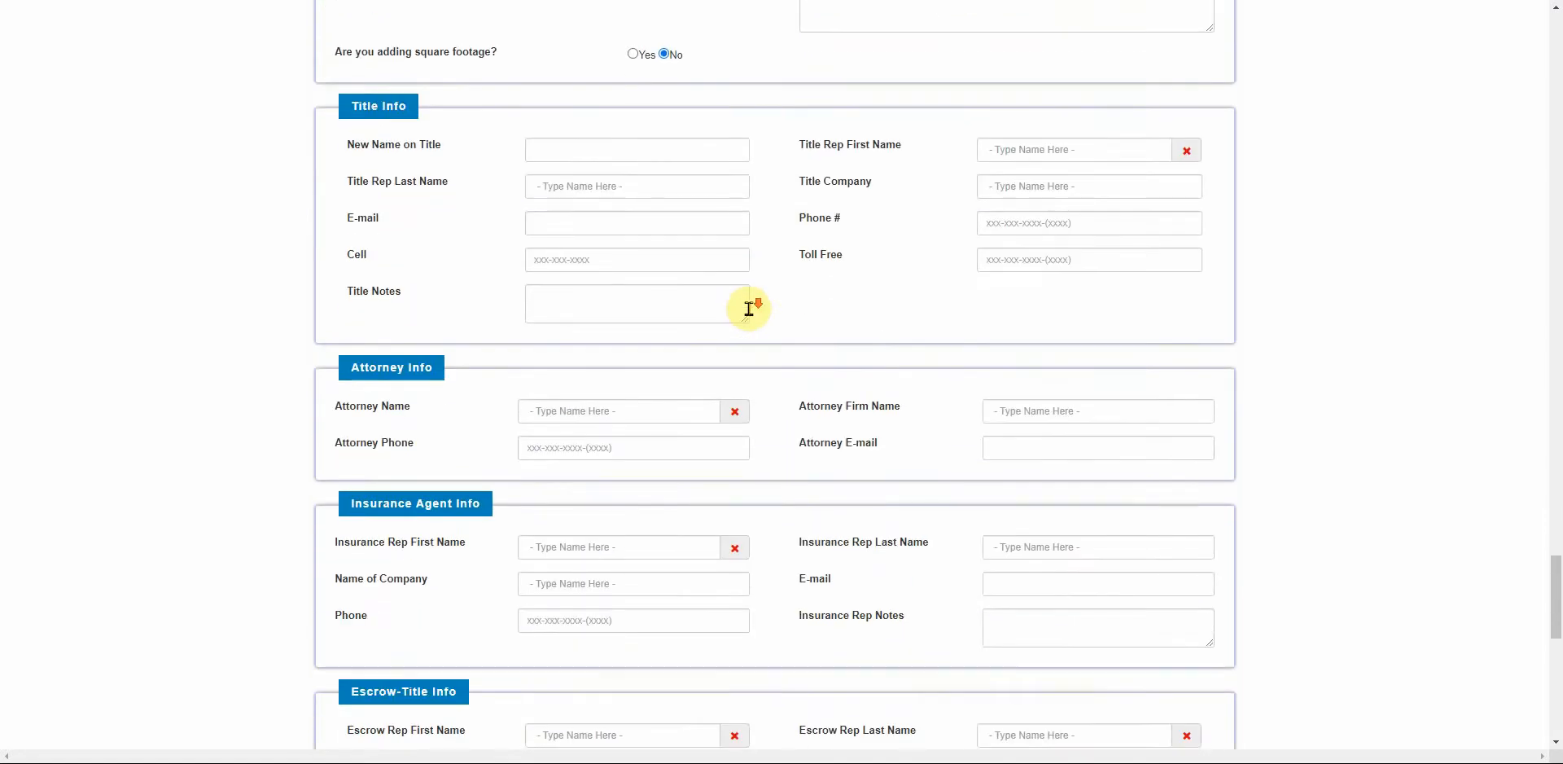
pyautogui.scroll(-2, 621, 286)
pyautogui.scroll(3, 453, 401)
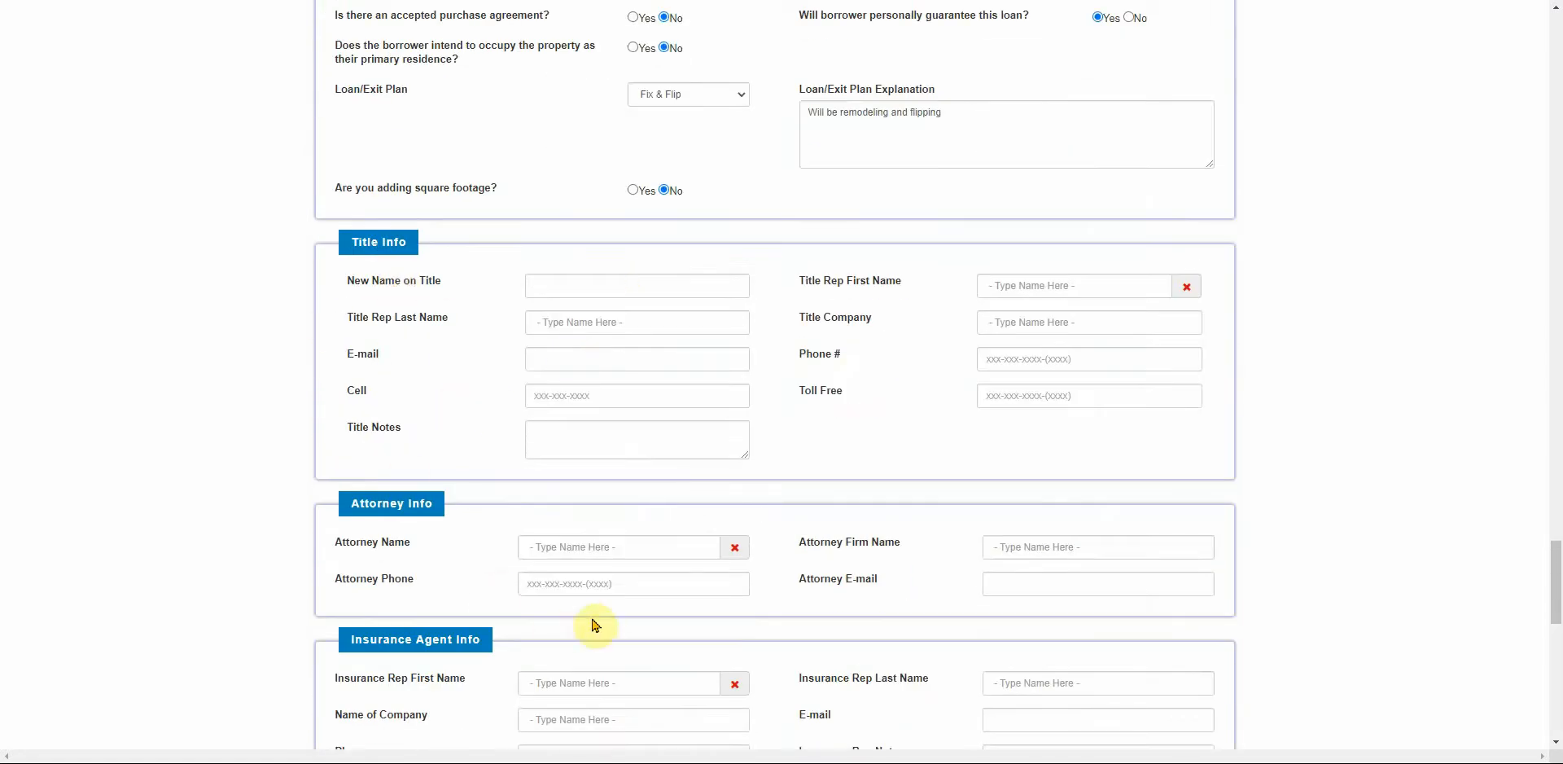
pyautogui.scroll(-2, 562, 675)
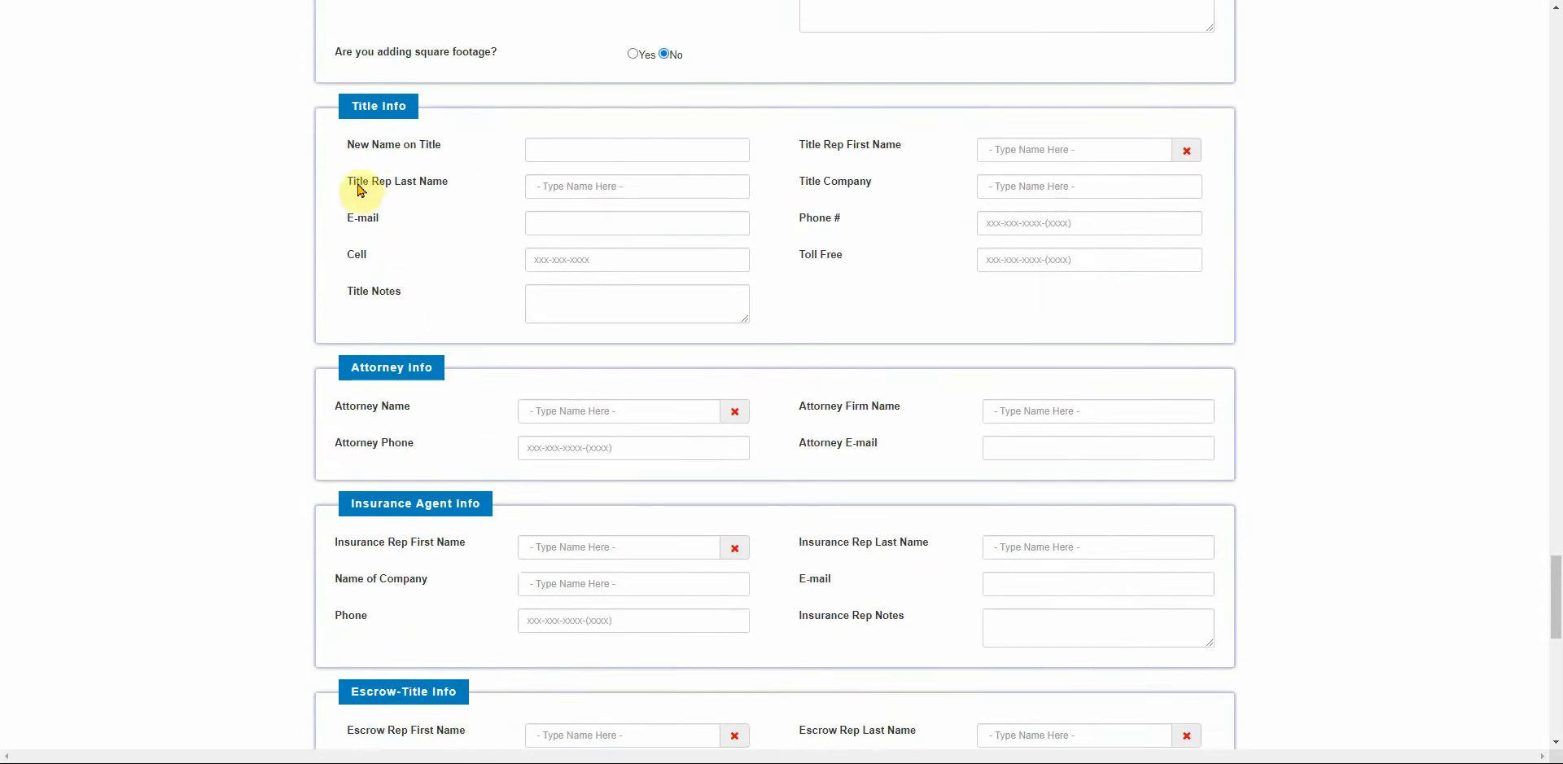
pyautogui.scroll(-2, 522, 416)
pyautogui.scroll(-7, 610, 427)
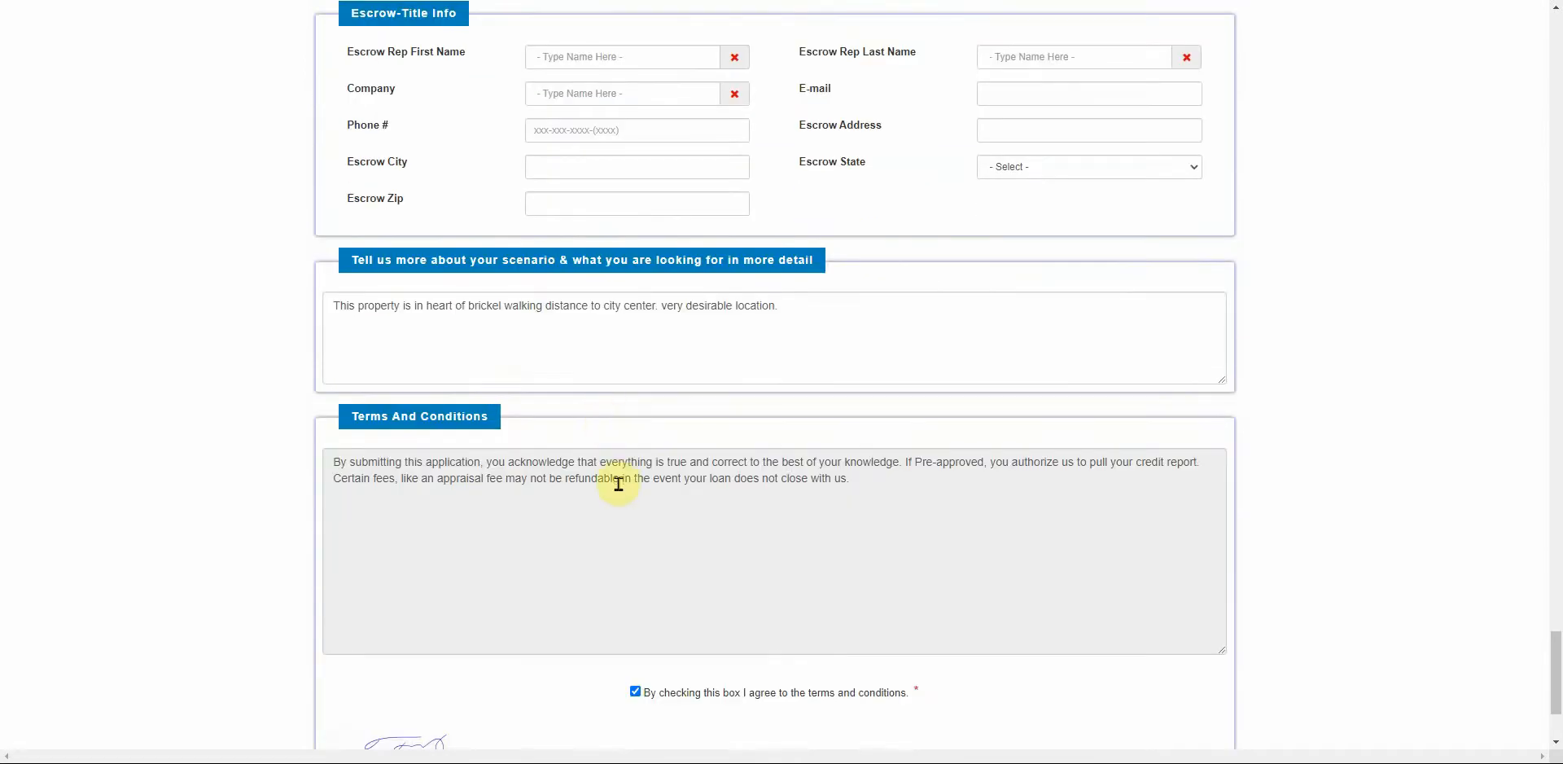
# Step: Highlight the scenario description and the terms and conditions text to read them
pyautogui.scroll(-2, 611, 423)
pyautogui.moveTo(820, 171); pyautogui.dragTo(332, 169)
pyautogui.scroll(-1, 412, 221)
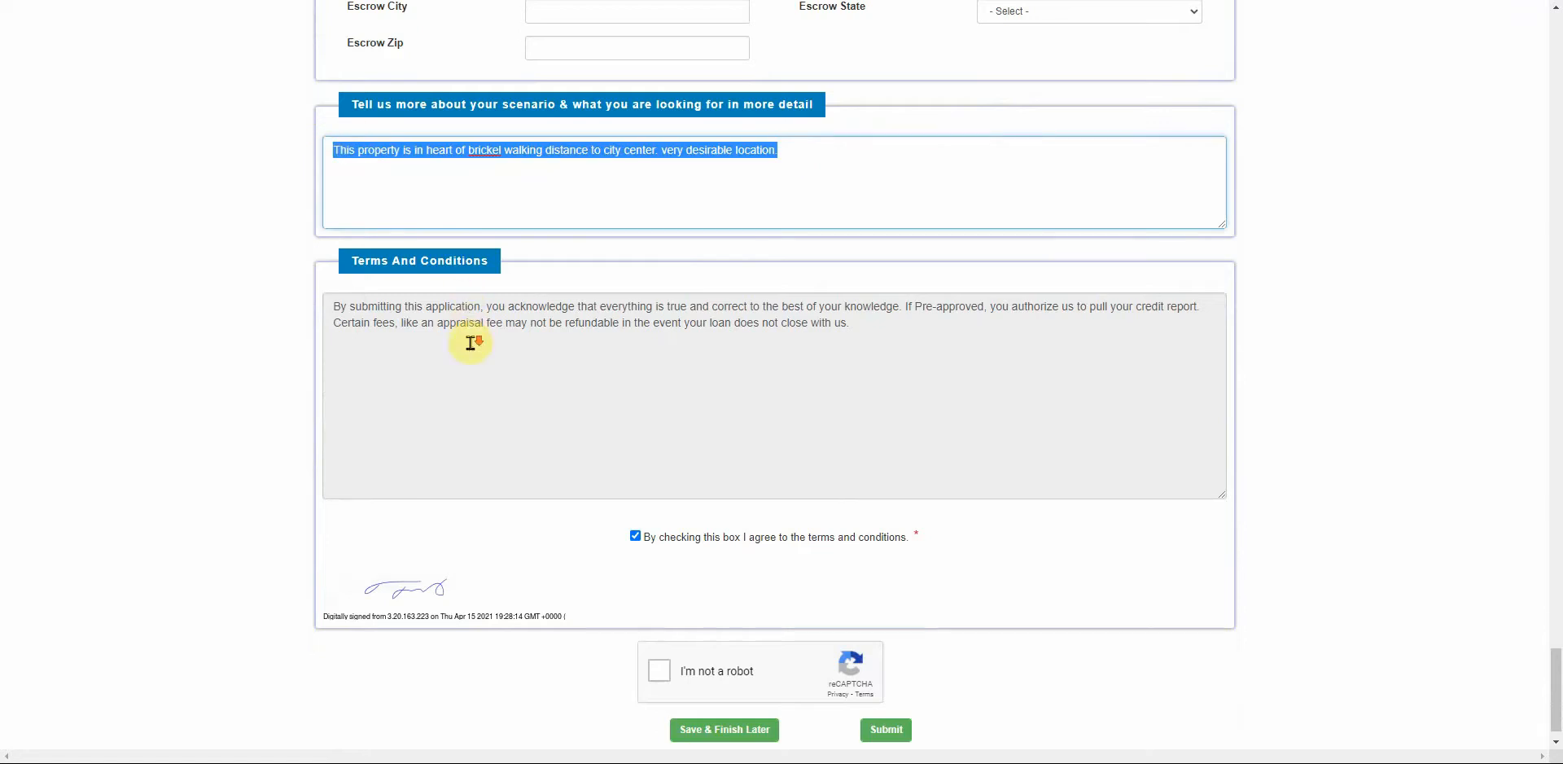
pyautogui.moveTo(334, 275); pyautogui.dragTo(914, 285)
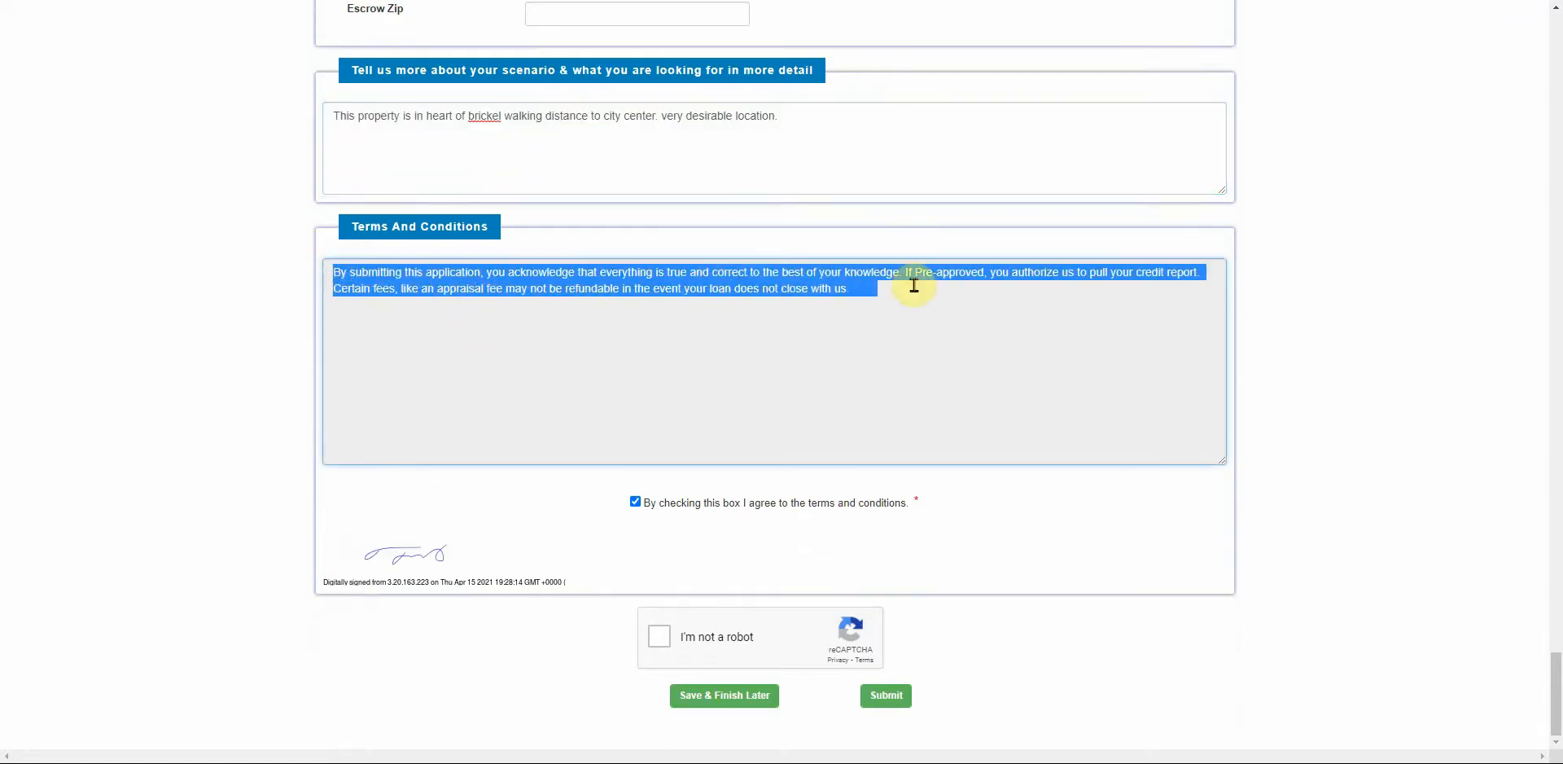
pyautogui.click(832, 131)
# Step: Draw a freehand signature below the terms and conditions, and submit the application with the reCAPTCHA check completed
pyautogui.scroll(-4, 775, 408)
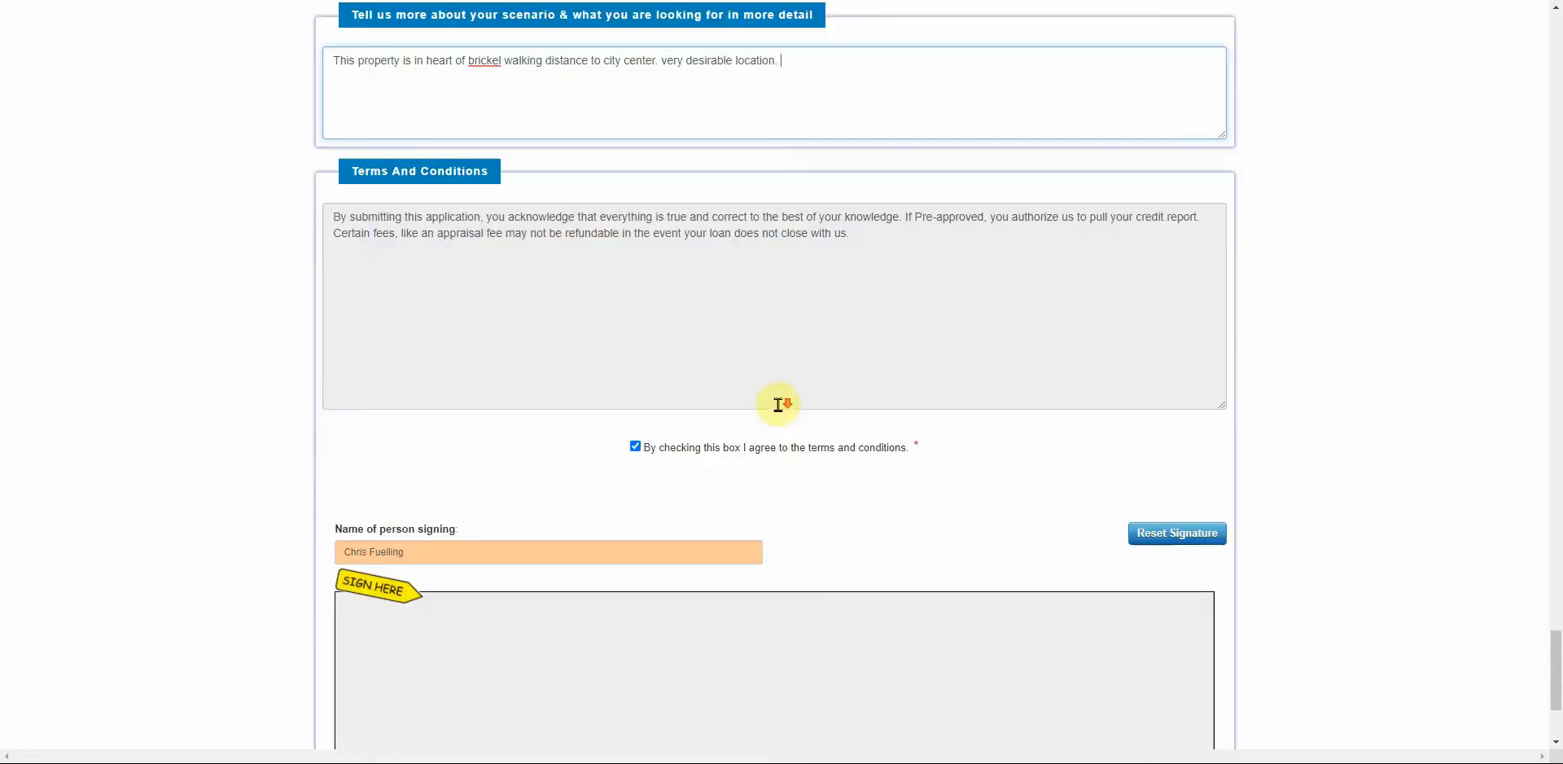
pyautogui.moveTo(509, 463)
pyautogui.mouseDown()
pyautogui.moveTo(638, 412)
pyautogui.moveTo(898, 369)
pyautogui.mouseUp()
pyautogui.moveTo(766, 412)
pyautogui.mouseDown()
pyautogui.moveTo(681, 478)
pyautogui.moveTo(1108, 407)
pyautogui.moveTo(1103, 455)
pyautogui.mouseUp()
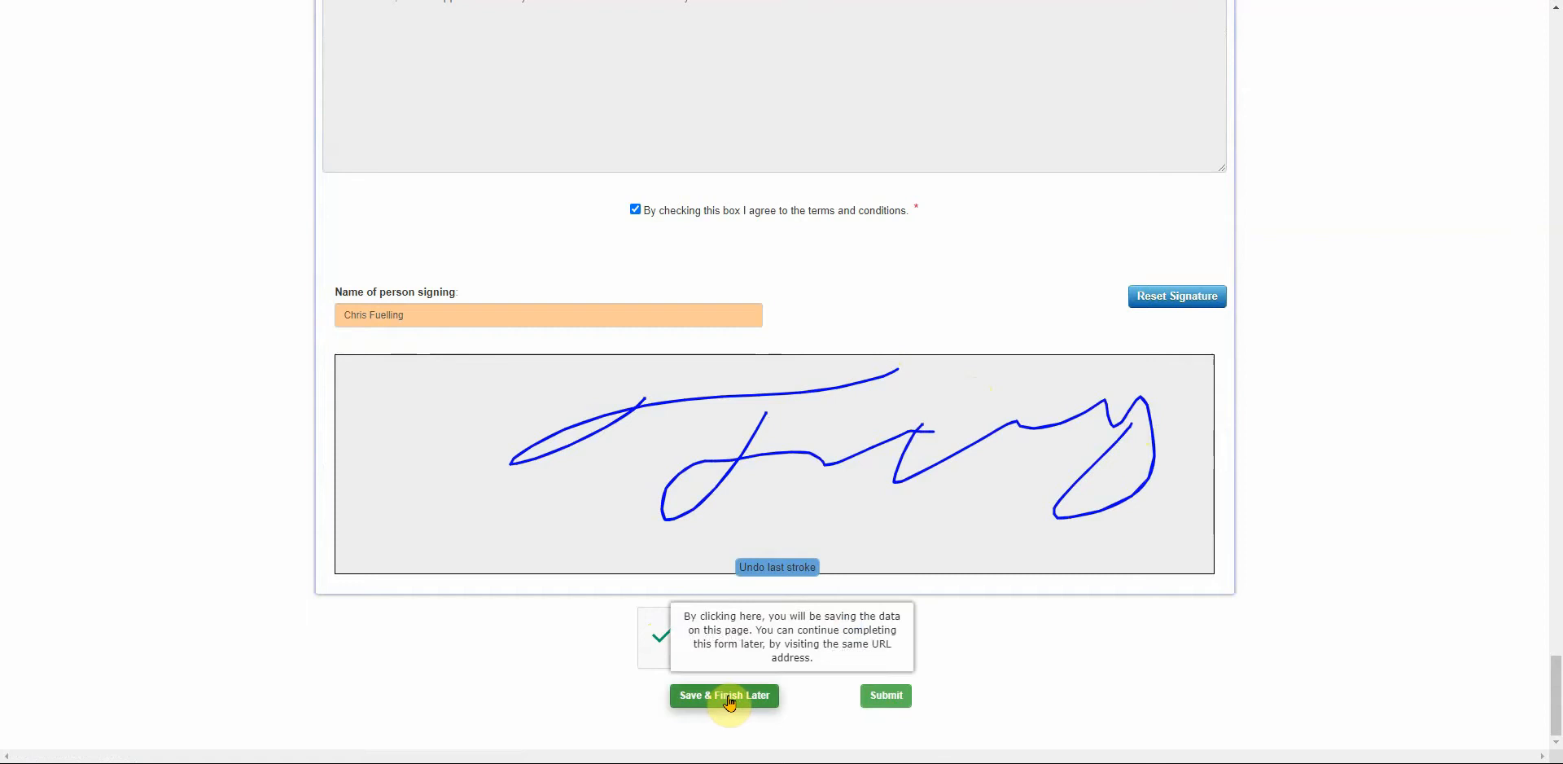
pyautogui.scroll(14, 659, 297)
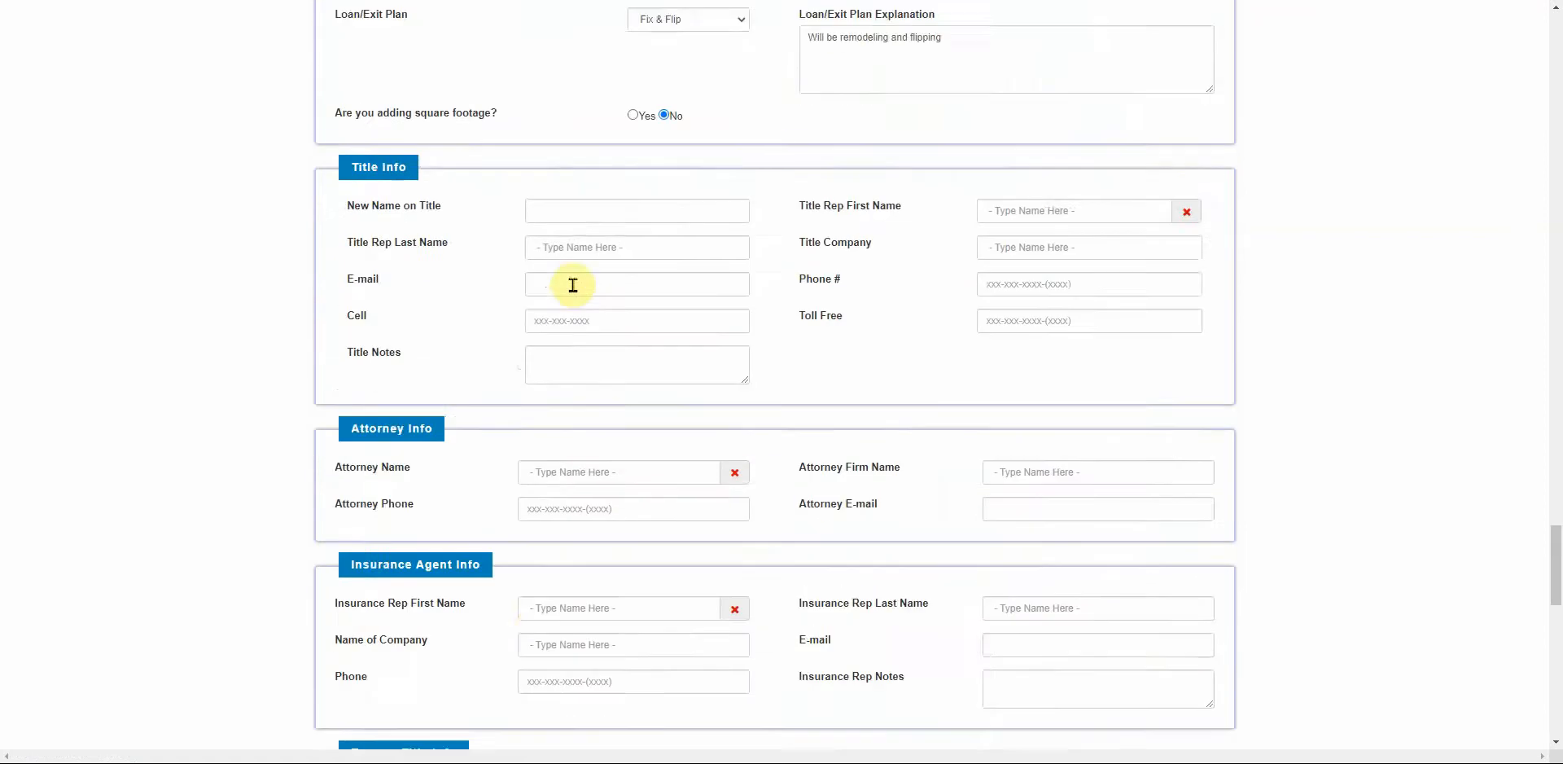
pyautogui.scroll(-7, 521, 440)
pyautogui.scroll(-10, 533, 535)
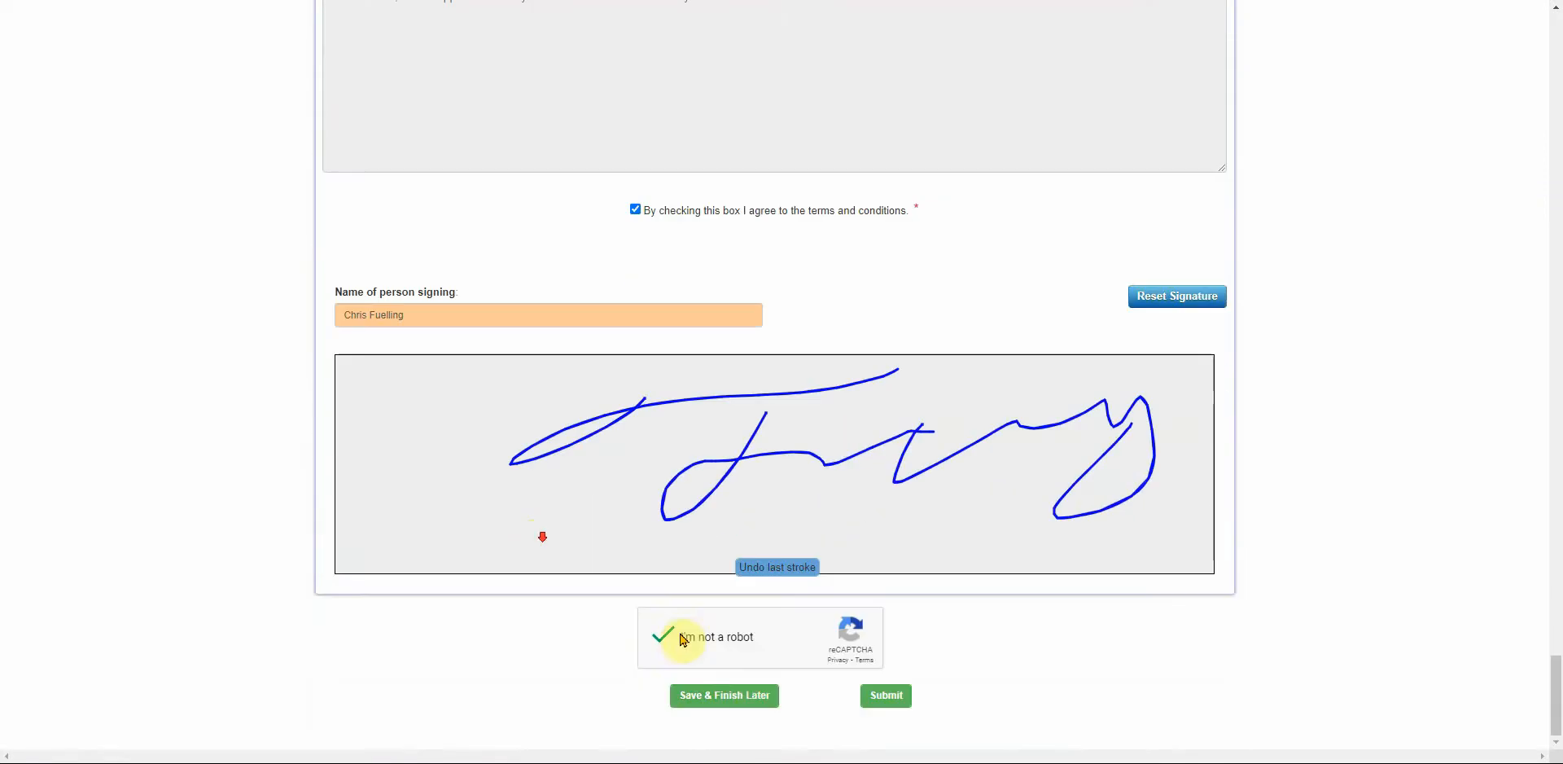
pyautogui.click(895, 699)
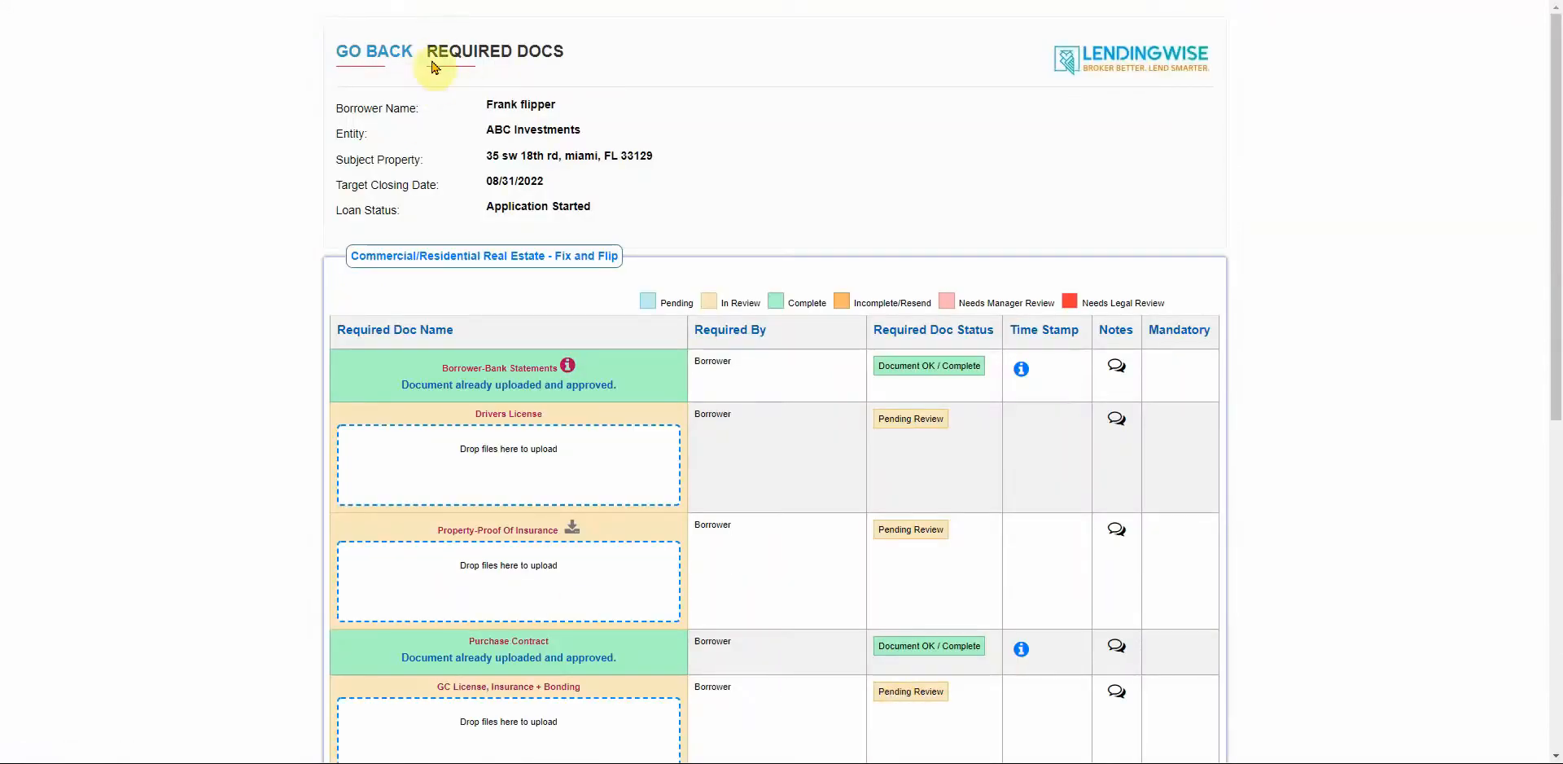
# Step: Review the required documents list with its upload areas and document statuses
pyautogui.scroll(-1, 565, 686)
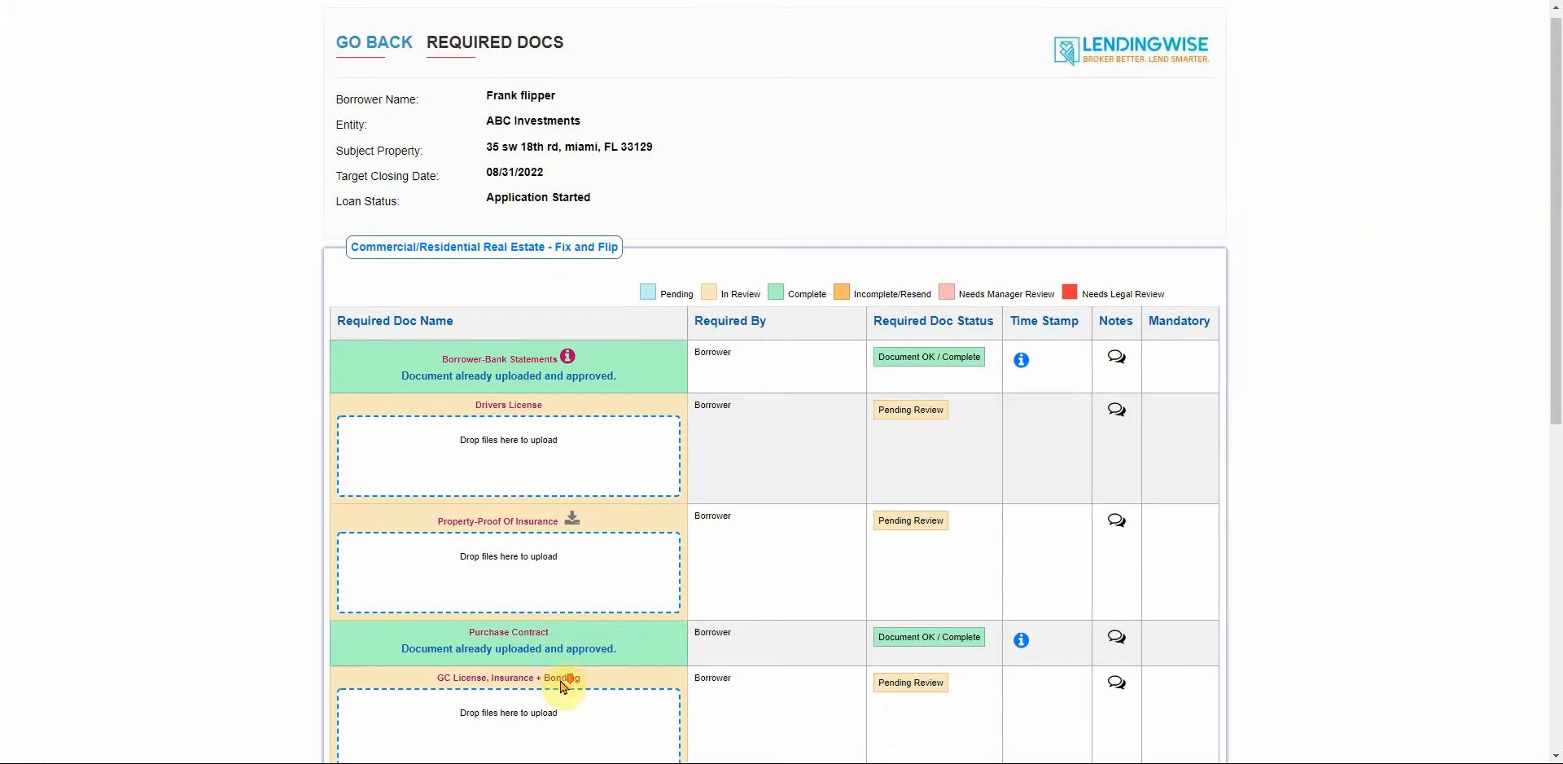
pyautogui.scroll(-2, 565, 686)
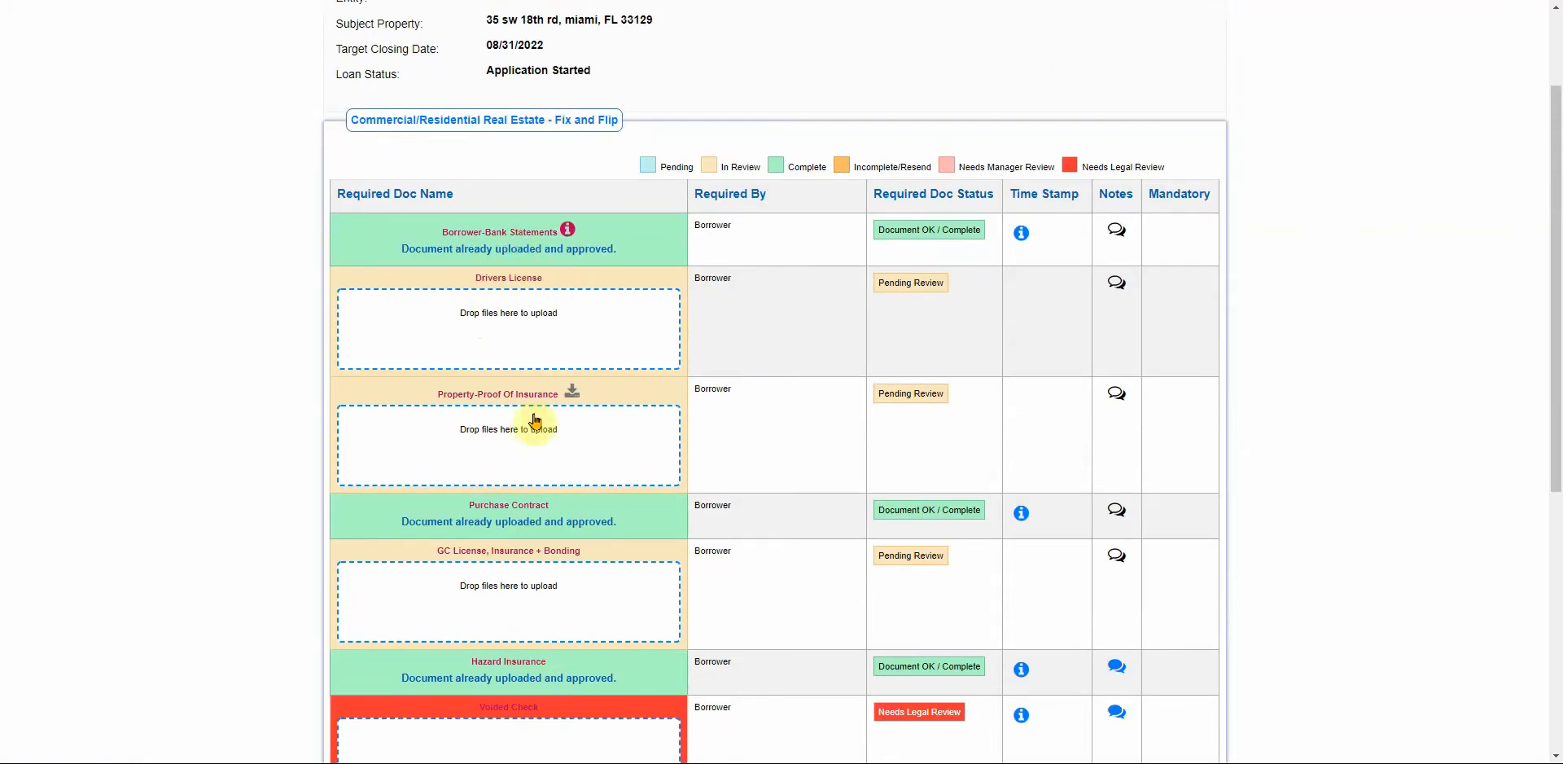
pyautogui.scroll(-2, 541, 461)
pyautogui.scroll(4, 545, 460)
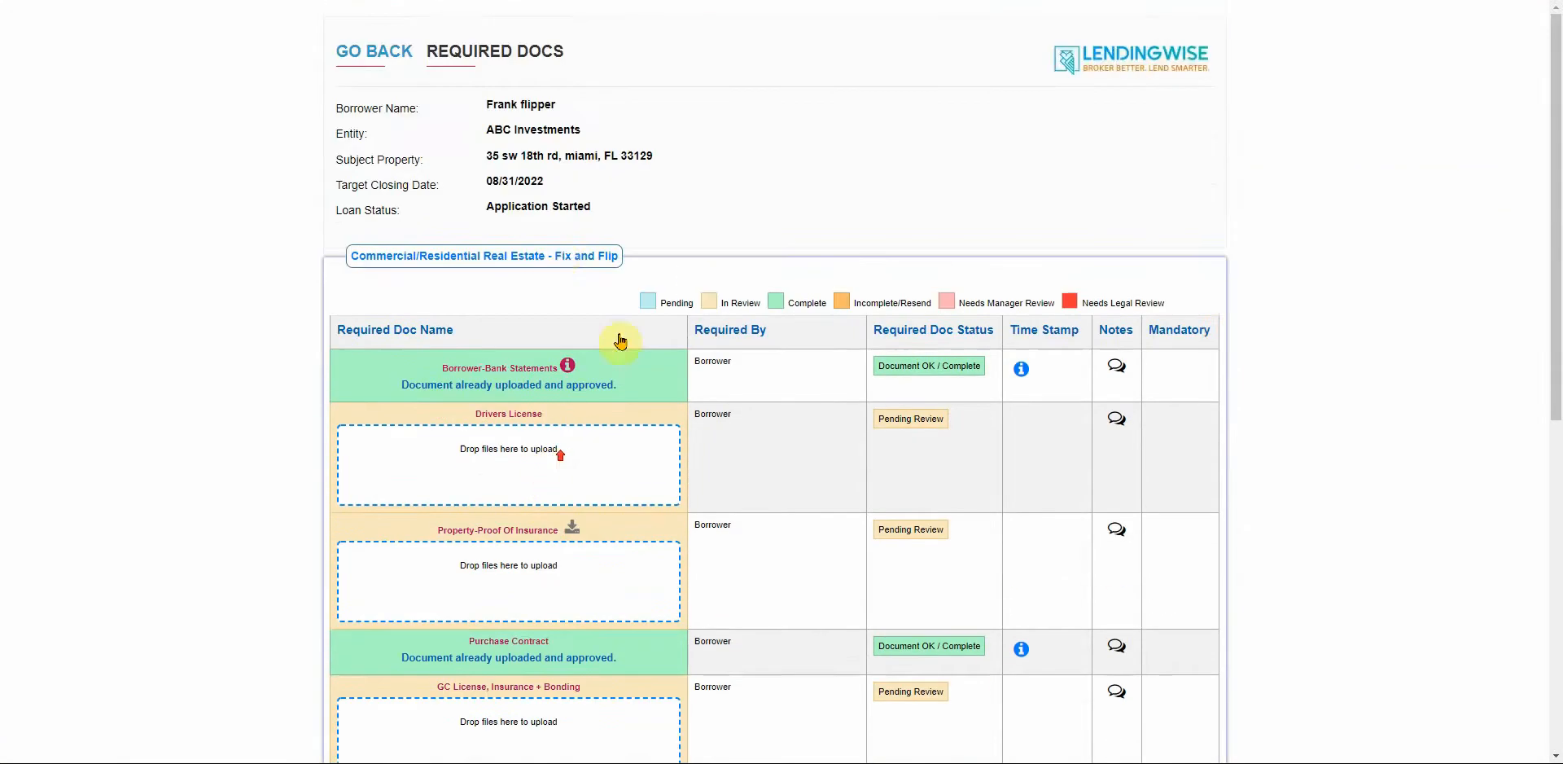
# Step: Highlight the Fix and Flip program name and review the borrower's required documents from bank statements down to the exit strategy letter
pyautogui.moveTo(554, 256); pyautogui.dragTo(620, 266)
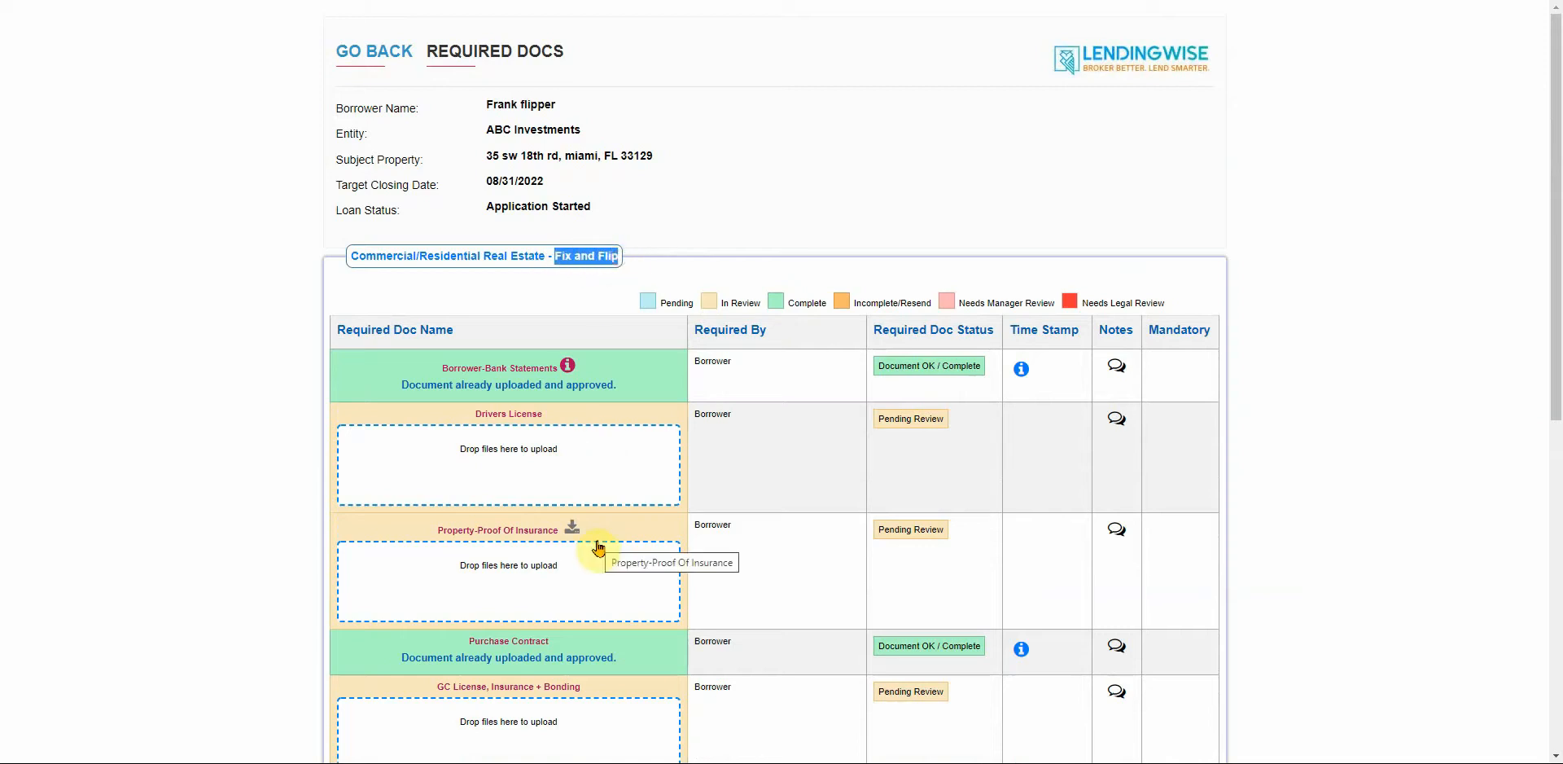
pyautogui.scroll(-4, 614, 457)
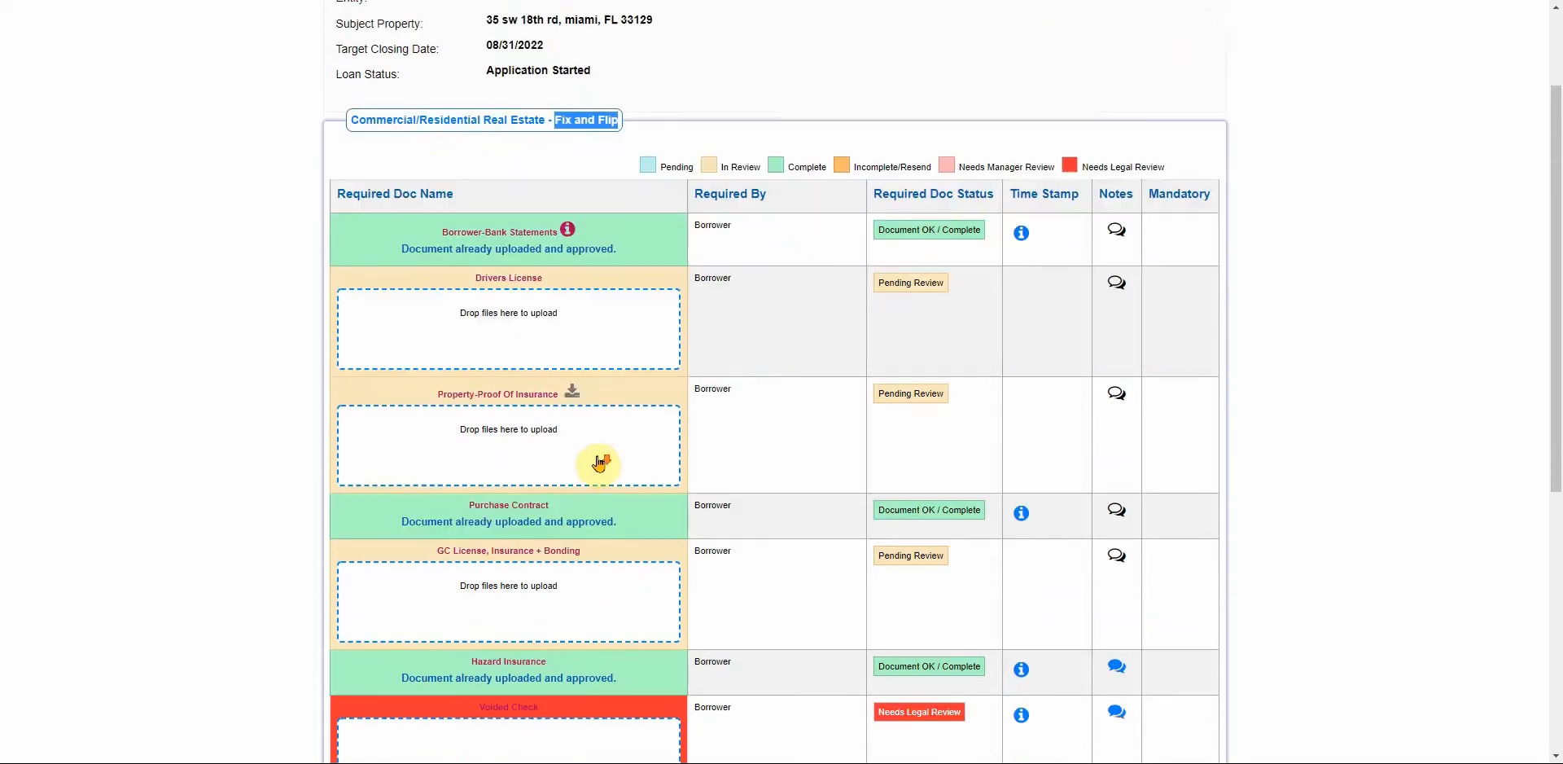
pyautogui.scroll(-2, 651, 497)
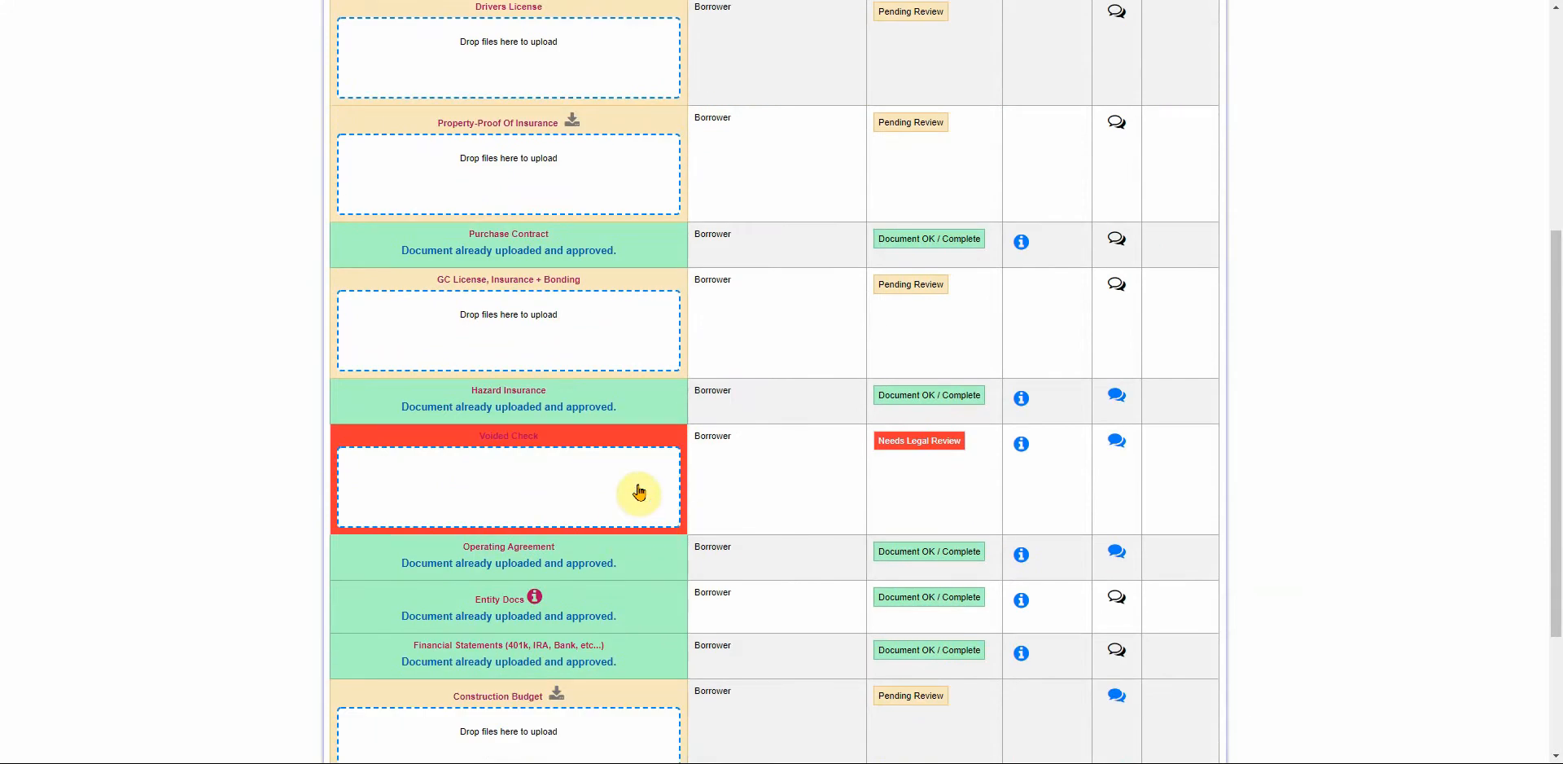
pyautogui.scroll(-2, 636, 489)
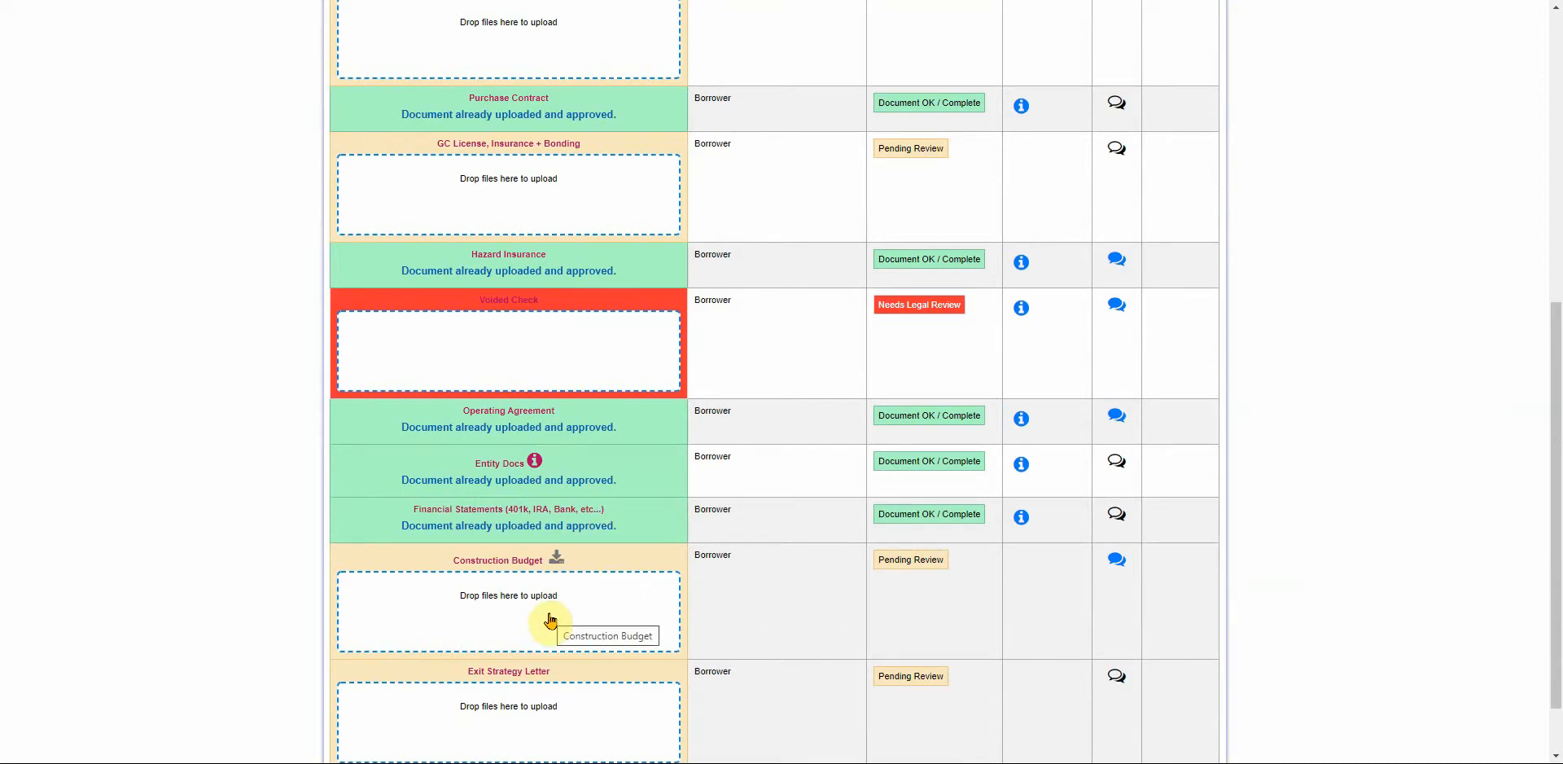
pyautogui.scroll(2, 488, 415)
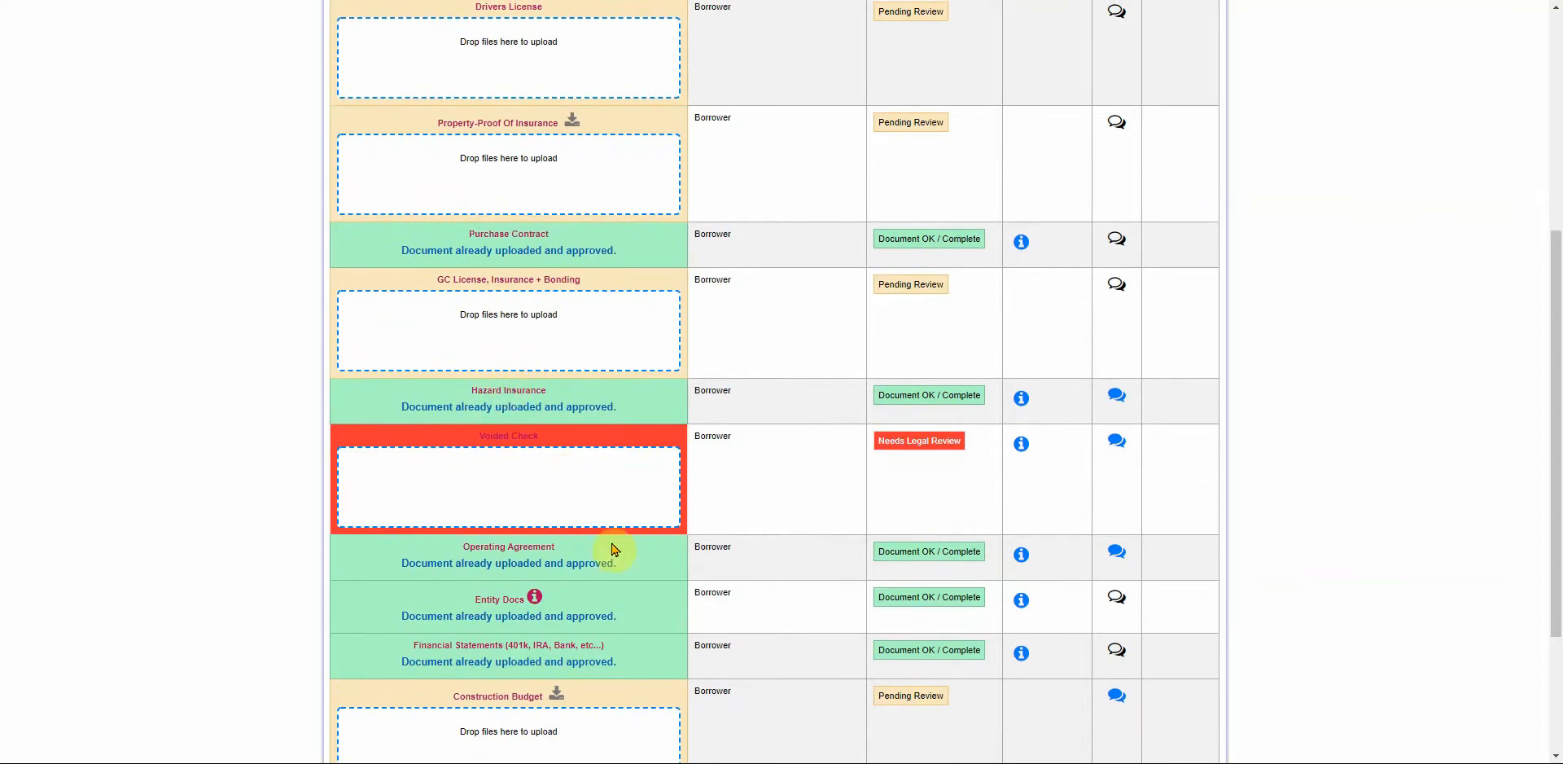
pyautogui.scroll(-2, 617, 666)
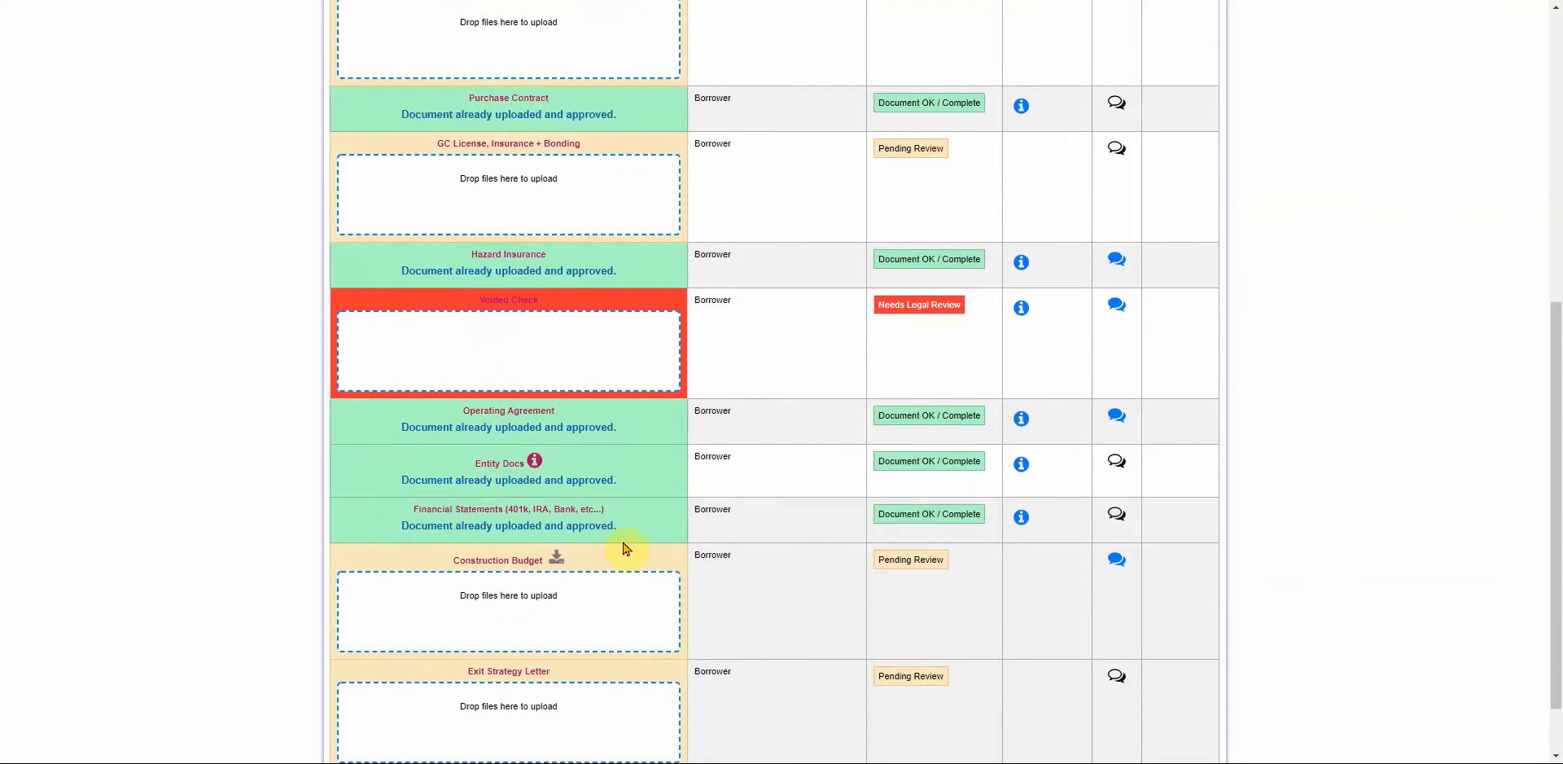
pyautogui.scroll(-2, 611, 530)
pyautogui.scroll(6, 628, 548)
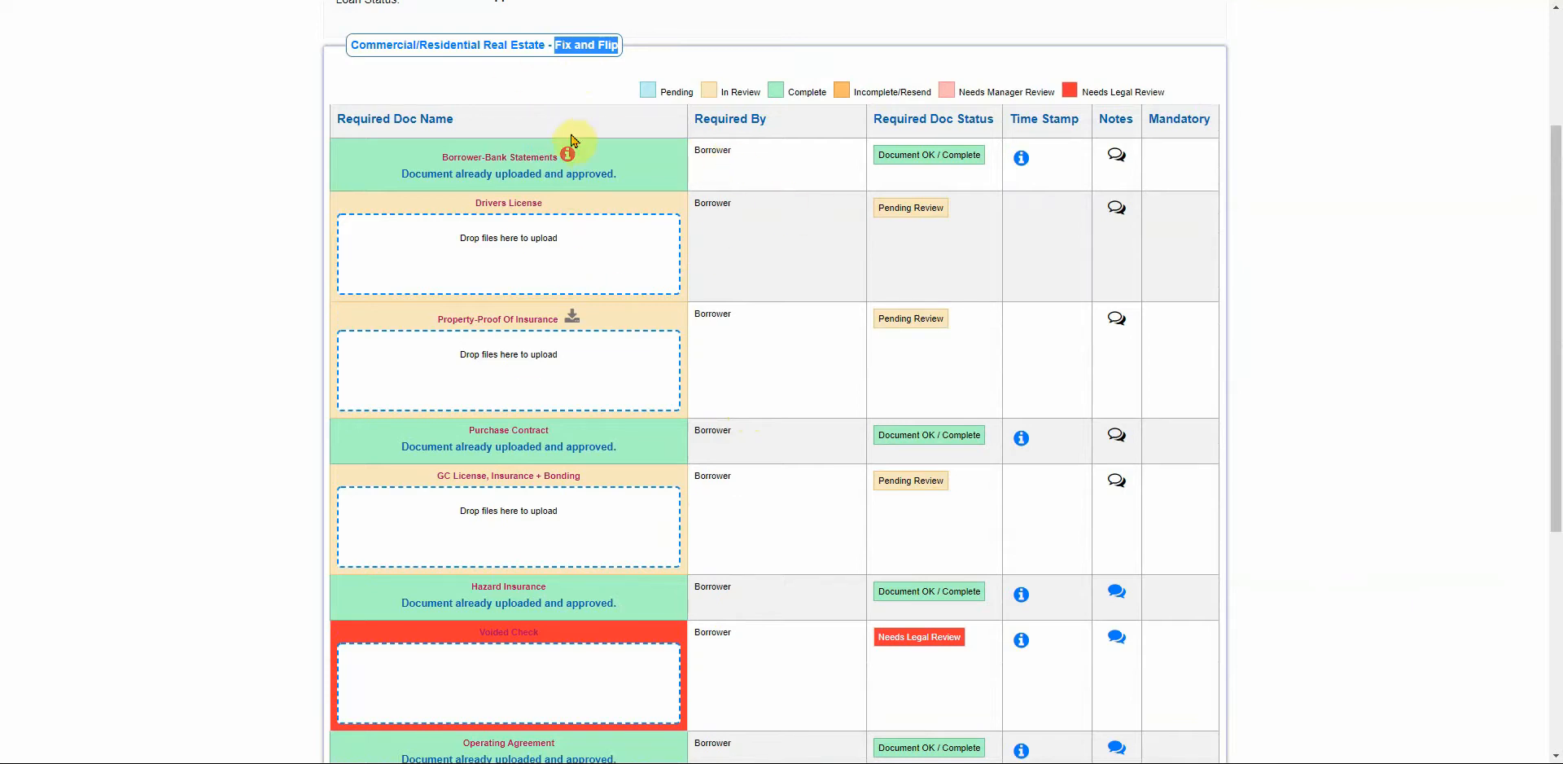
pyautogui.scroll(3, 697, 443)
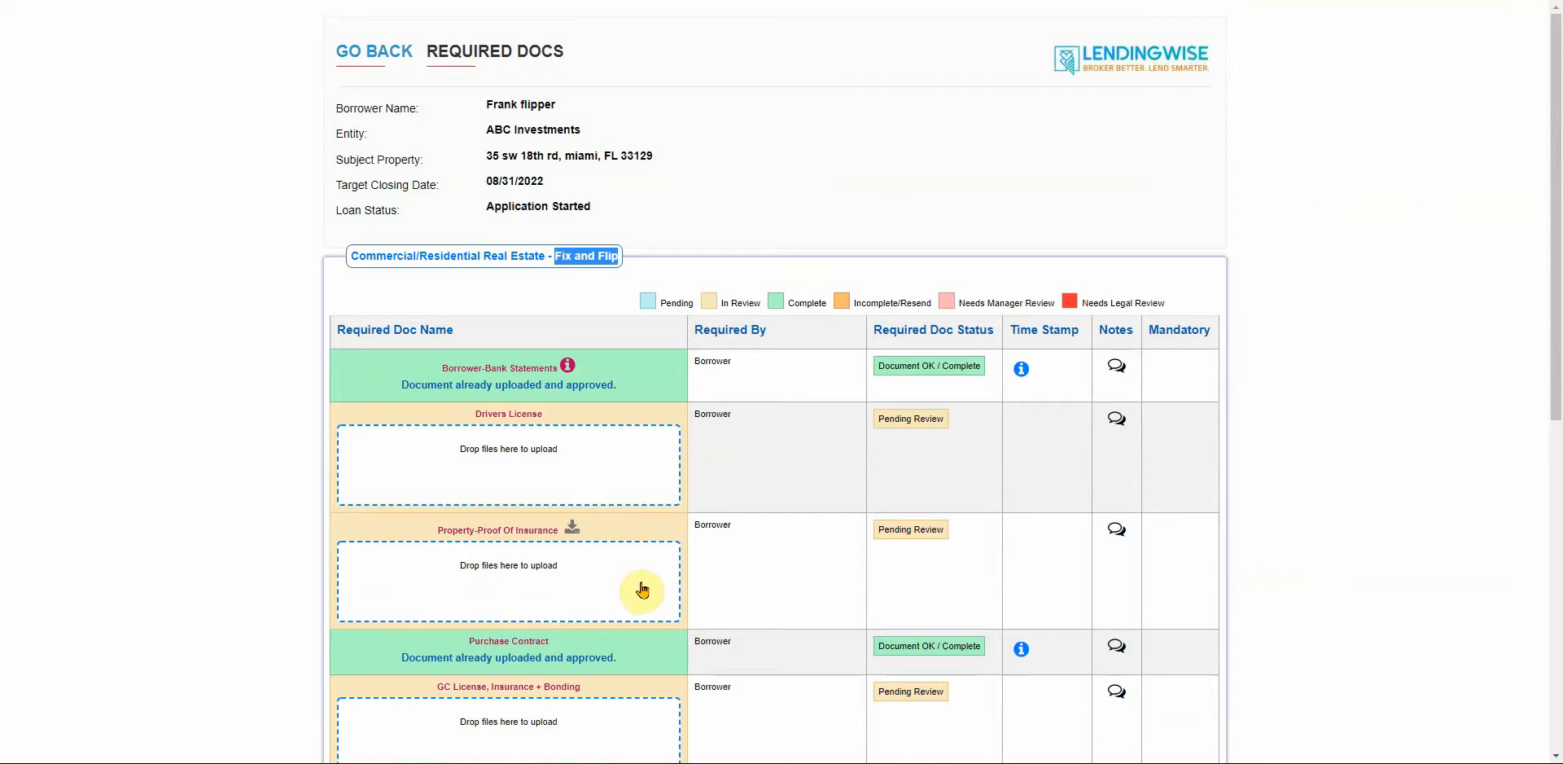
# Step: Examine the bank statements info marker, the proof of insurance template download, and the Hazard Insurance note in the required documents list
pyautogui.scroll(-2, 622, 603)
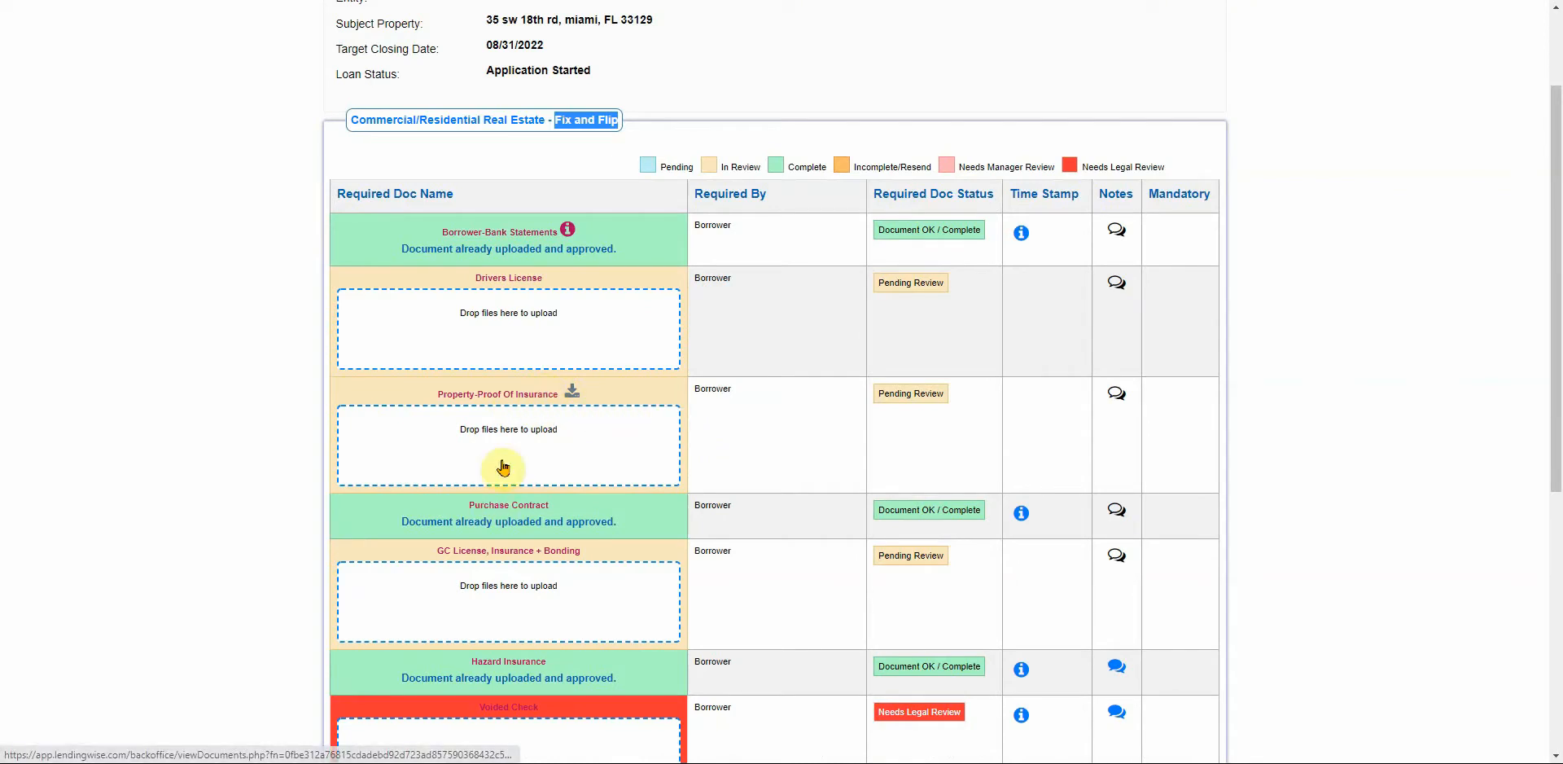
pyautogui.moveTo(568, 231)
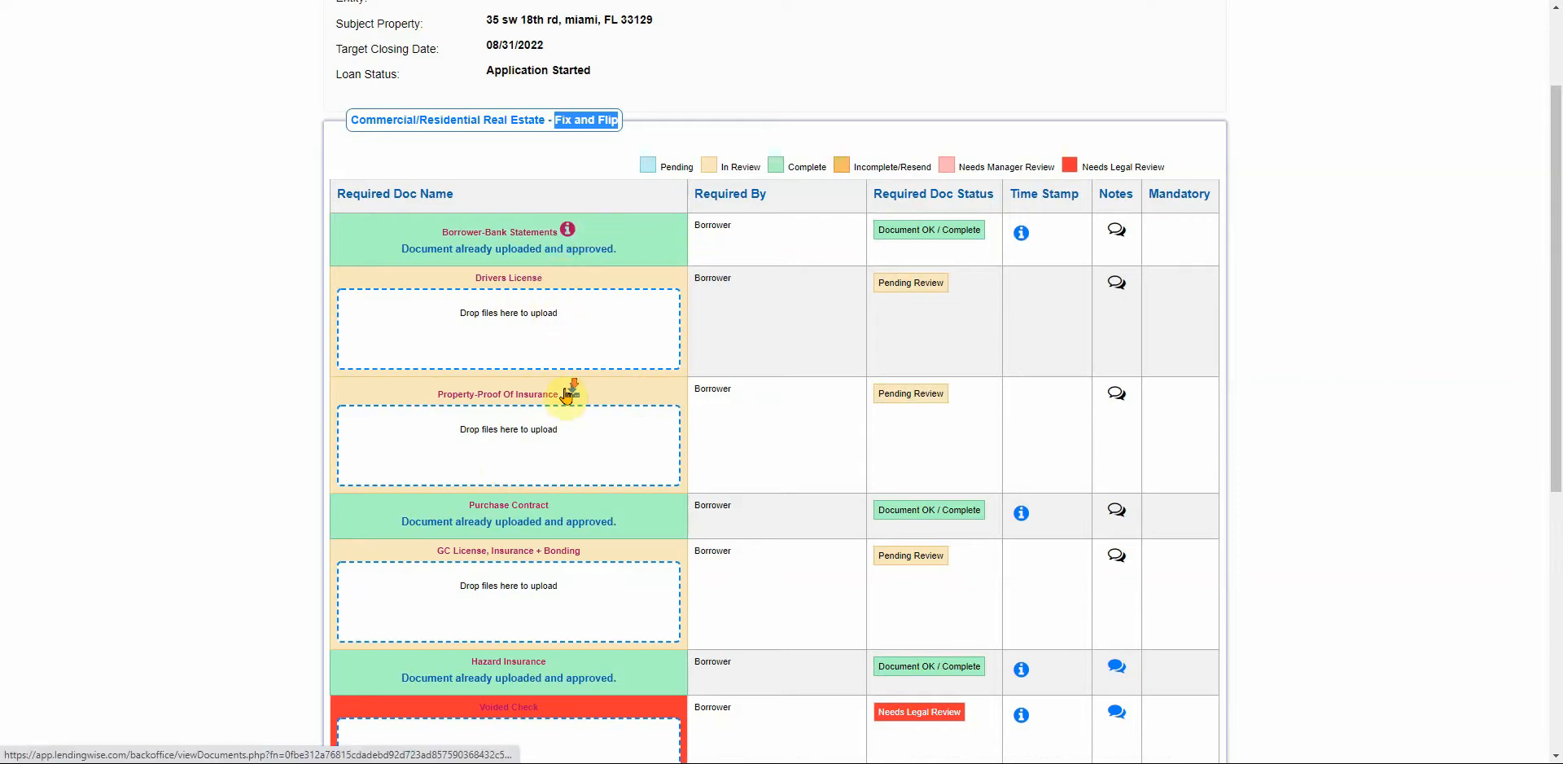
pyautogui.scroll(-3, 569, 394)
pyautogui.scroll(1, 570, 391)
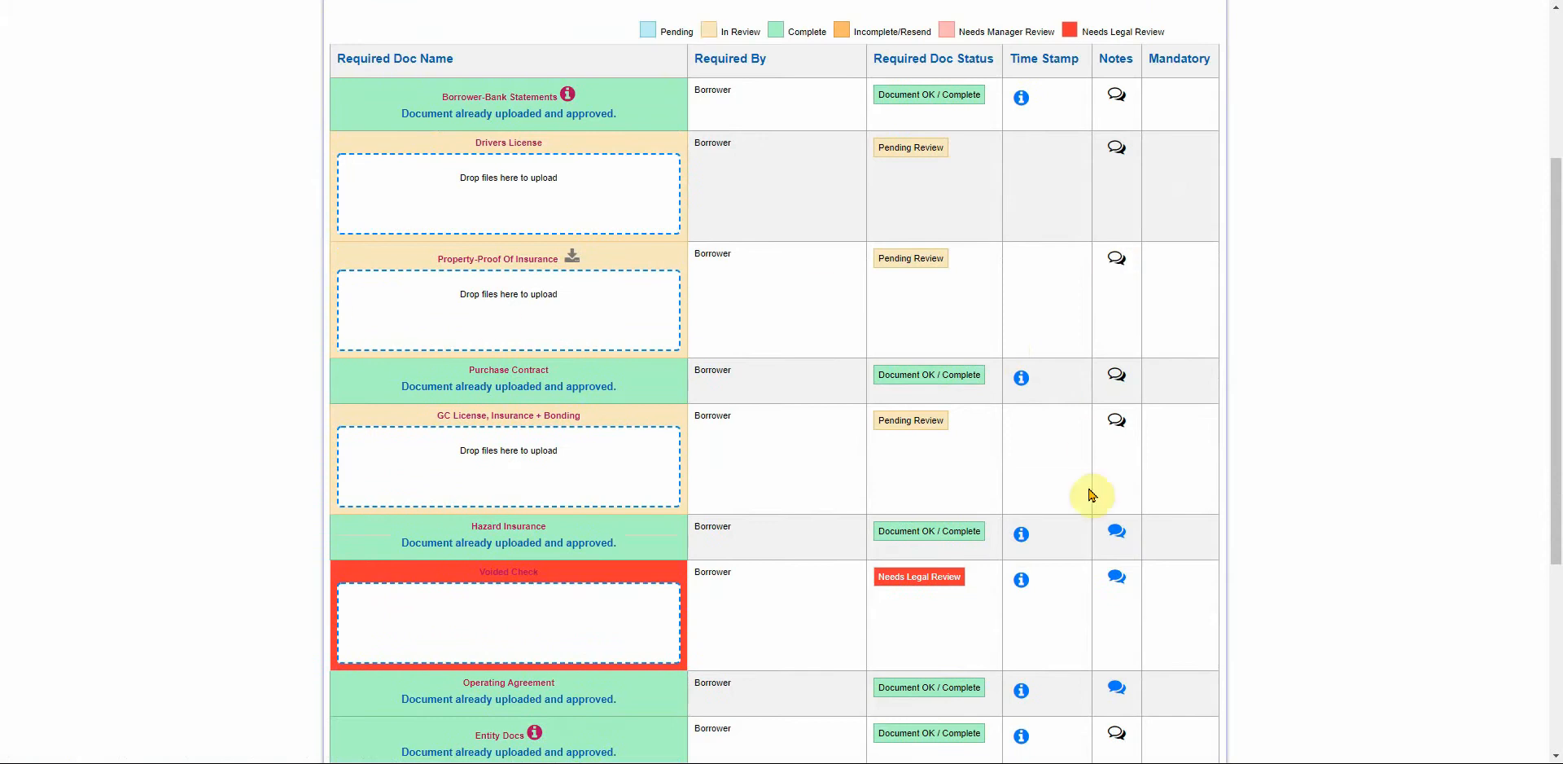
pyautogui.moveTo(1120, 534)
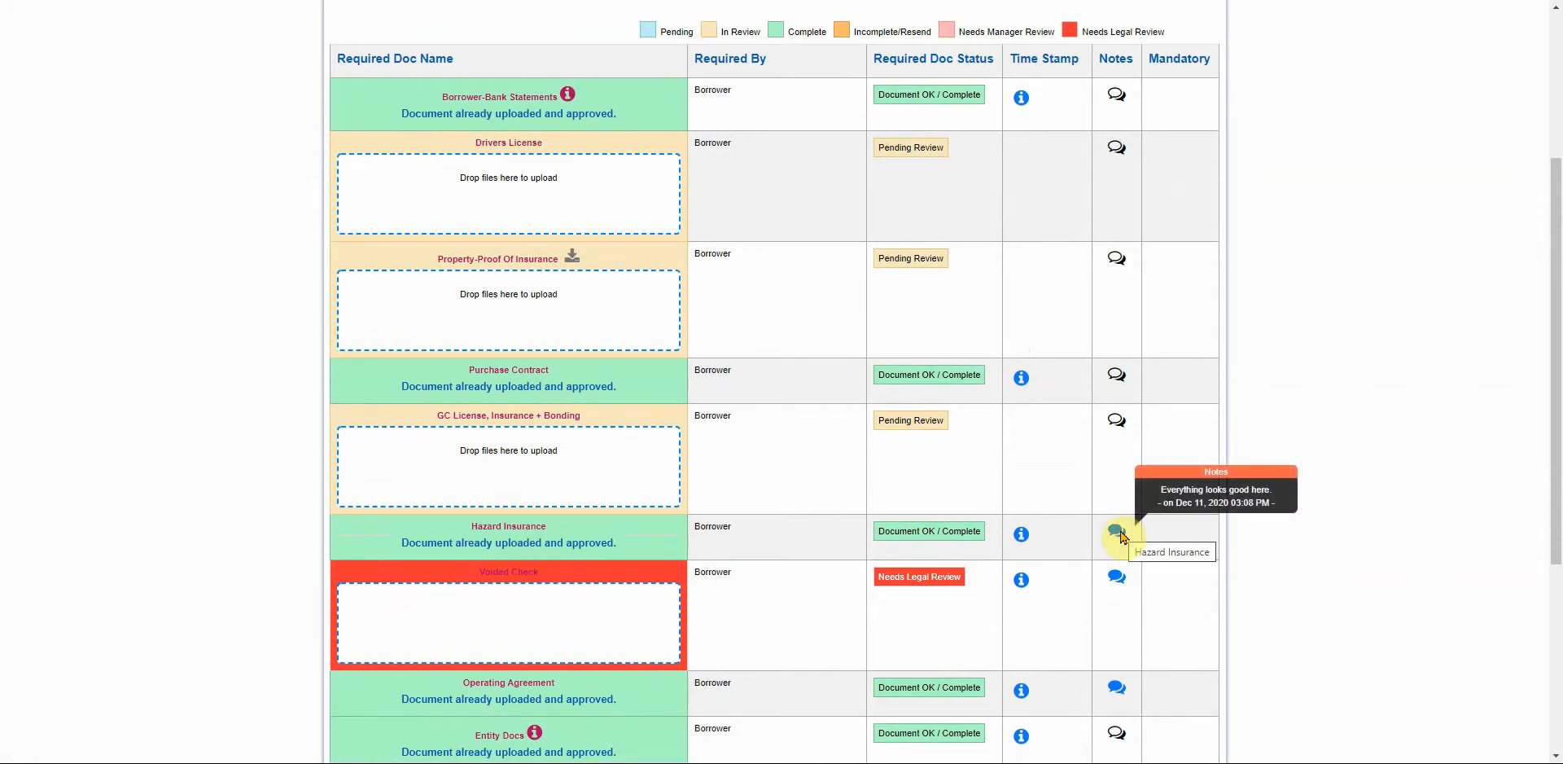
pyautogui.scroll(-2, 1119, 574)
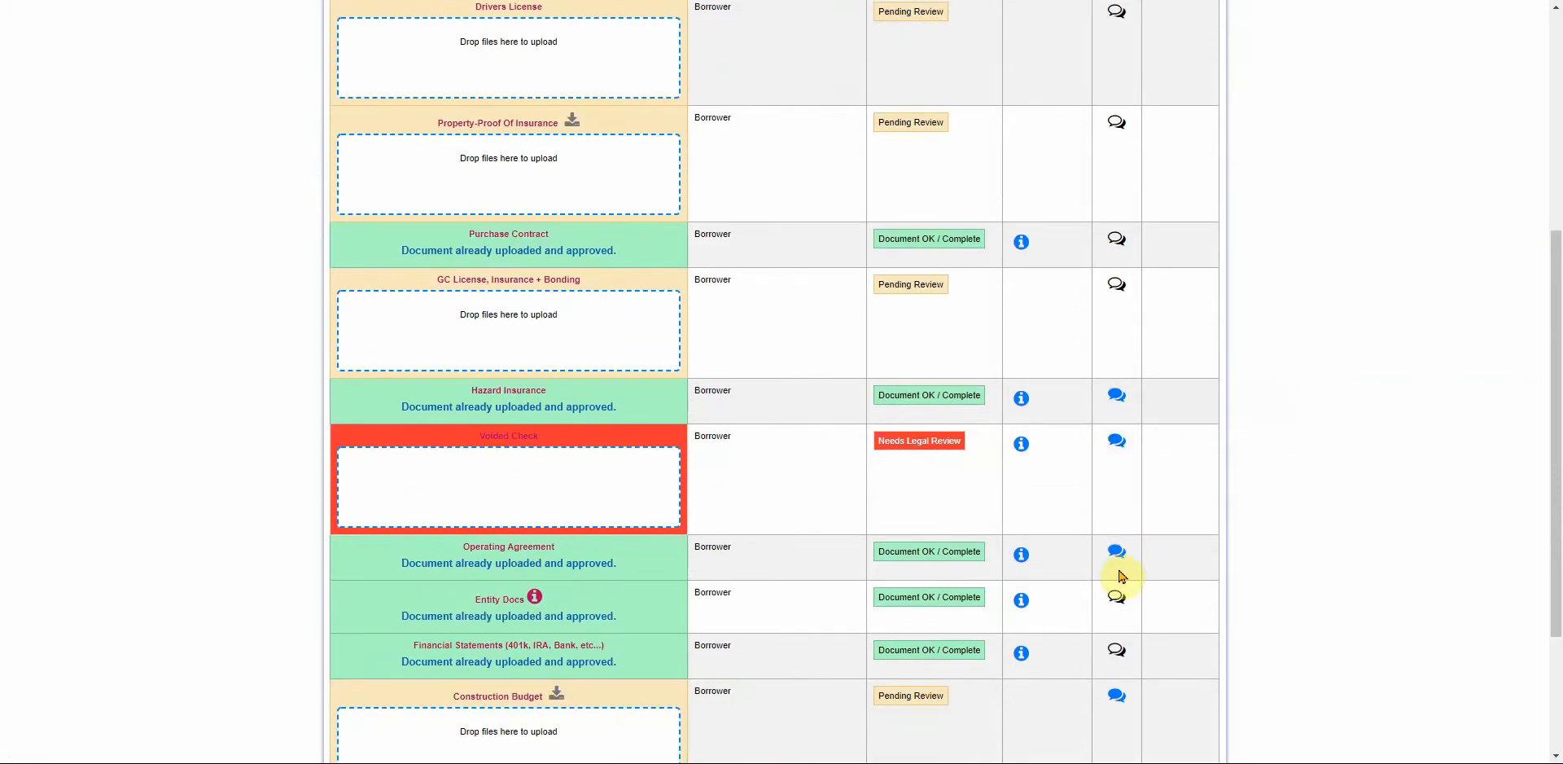
pyautogui.scroll(-2, 1119, 577)
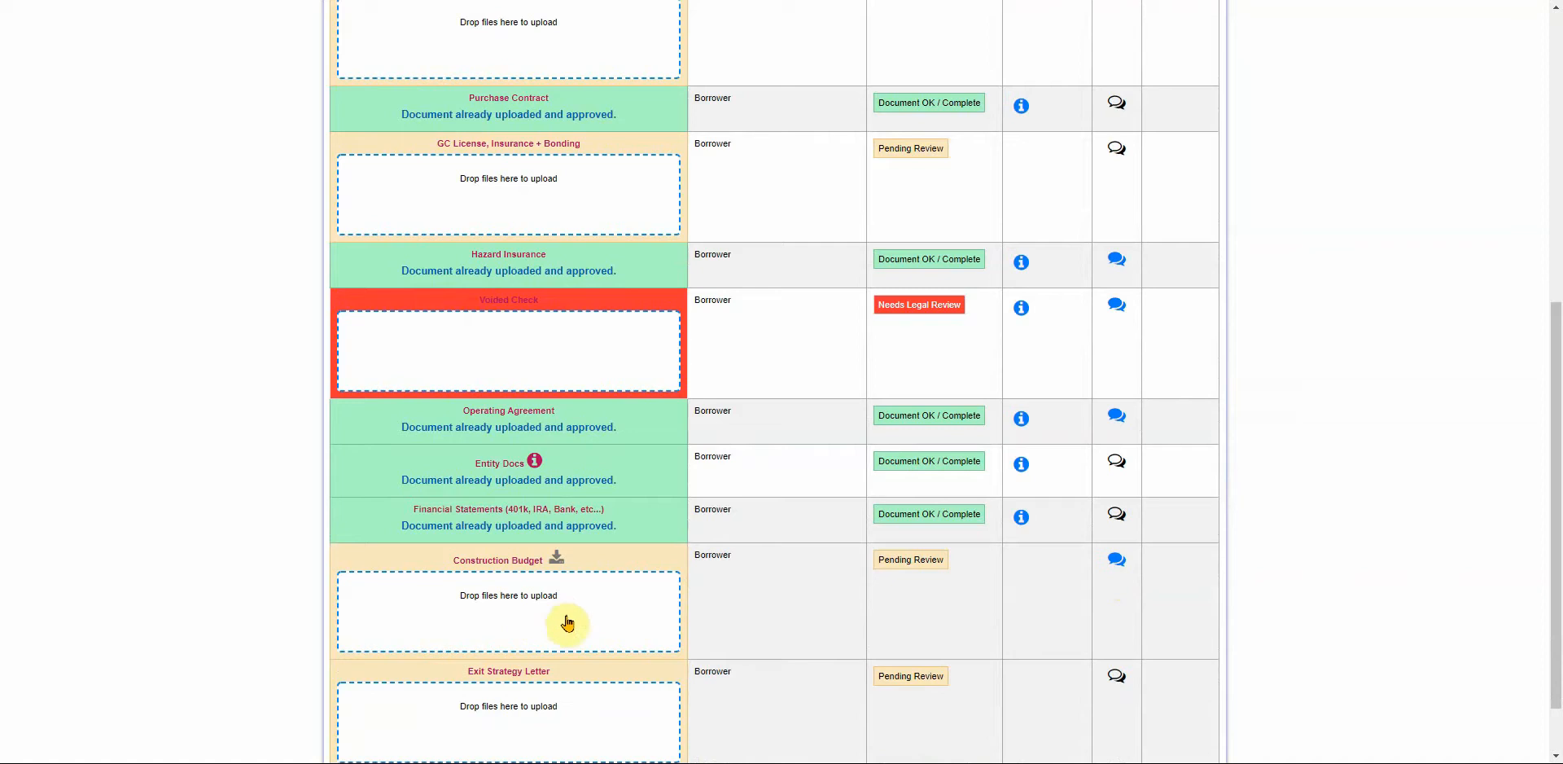
pyautogui.scroll(8, 567, 623)
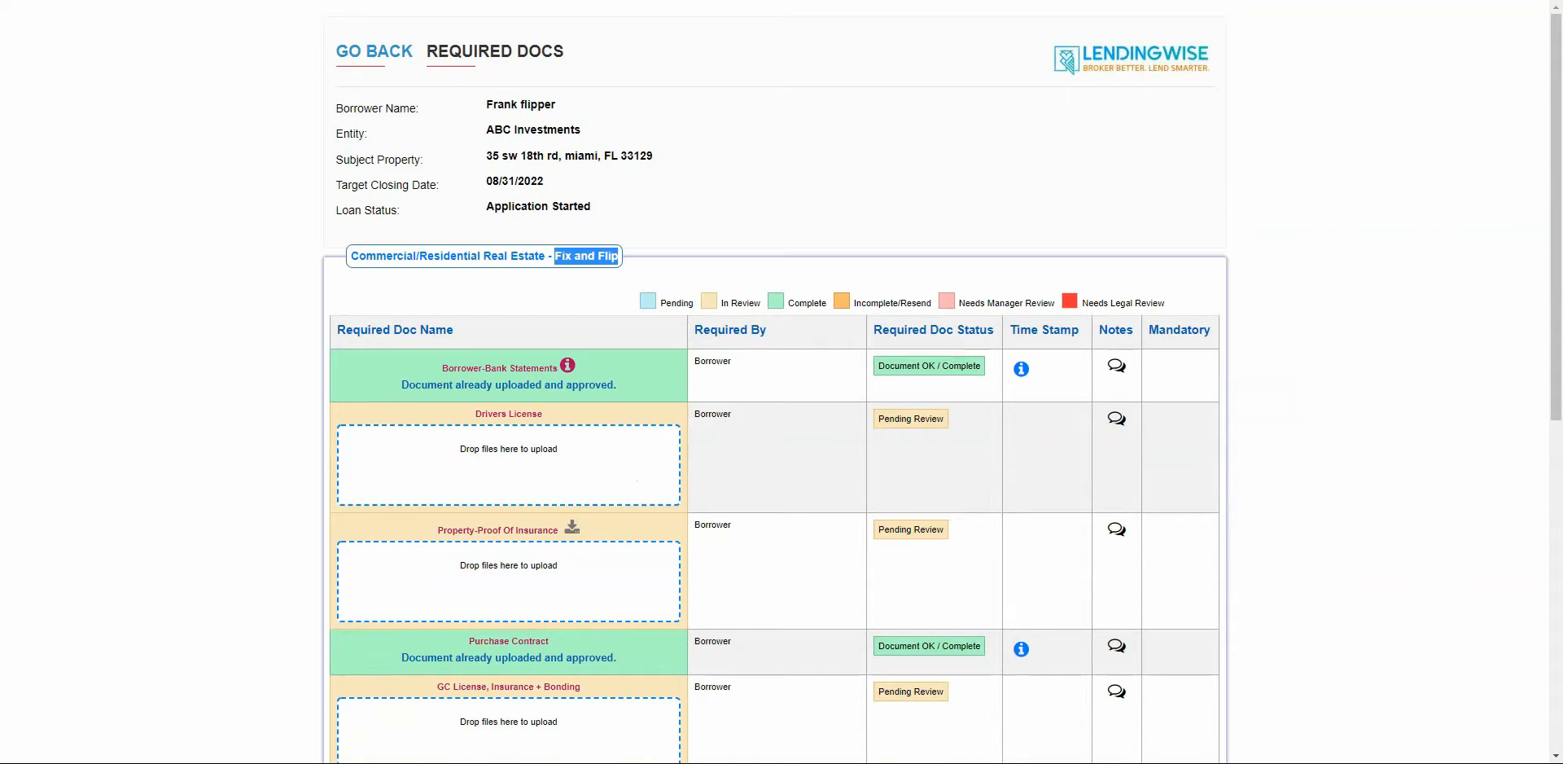
# Step: Switch back to the client file pipeline and open the all activity and notes feed to read the latest entries
pyautogui.hotkey('ctrl', 'shift', 'Tab')
pyautogui.scroll(5, 580, 490)
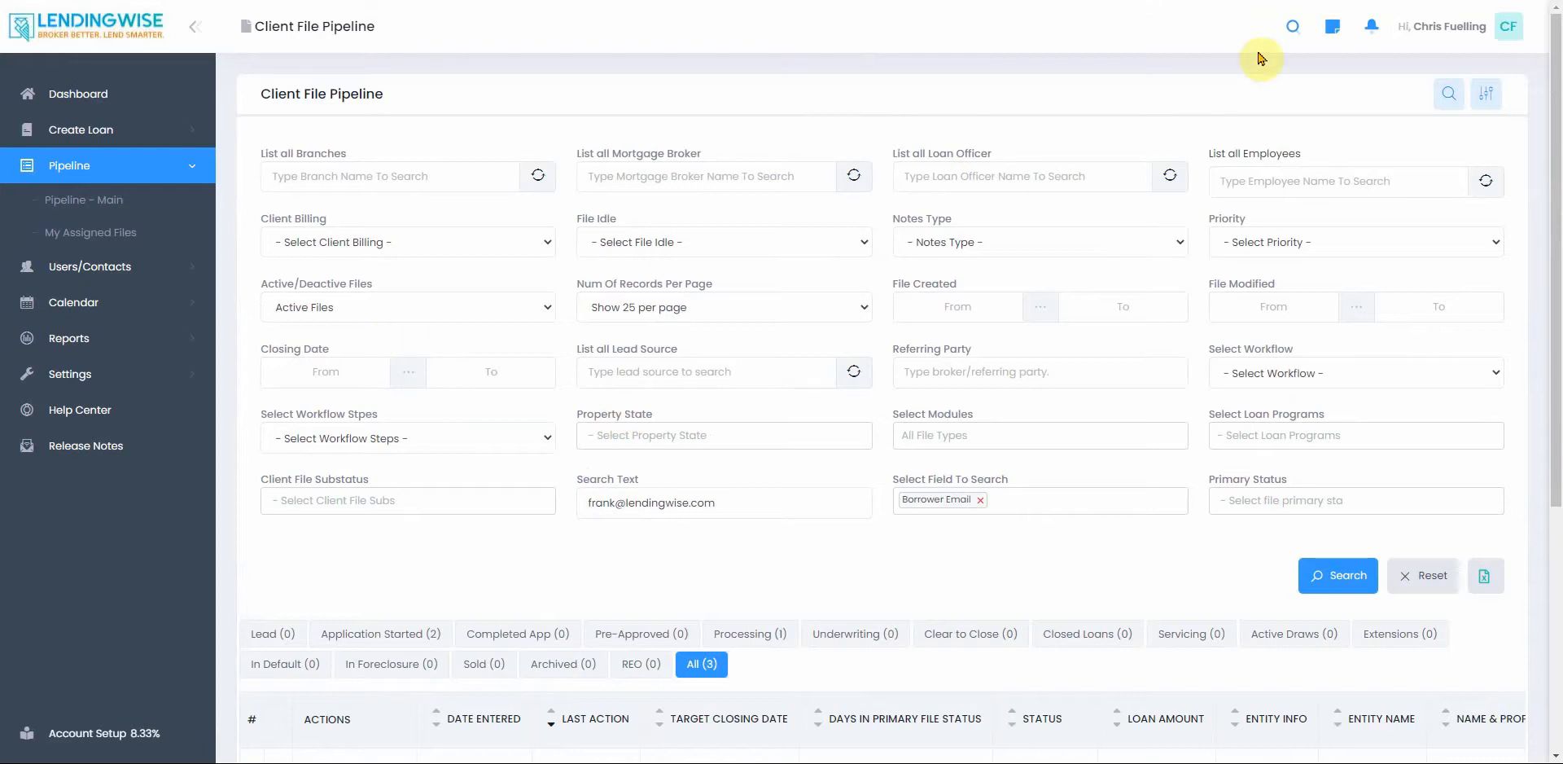
pyautogui.click(1372, 33)
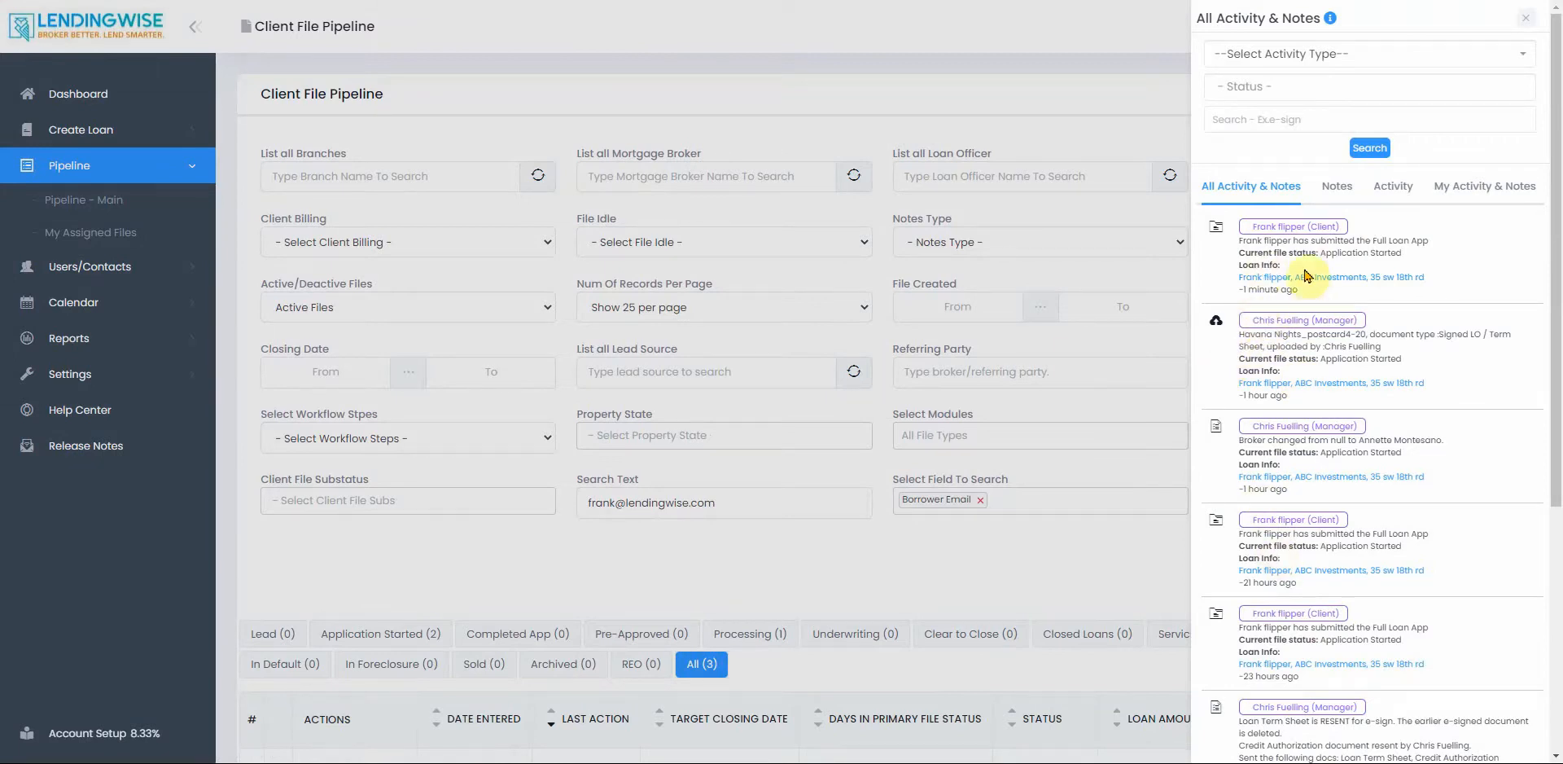
pyautogui.scroll(-1, 1306, 275)
# Step: Browse the activity type options, pick Processing as the status filter, and close the activity and notes feed
pyautogui.click(1313, 55)
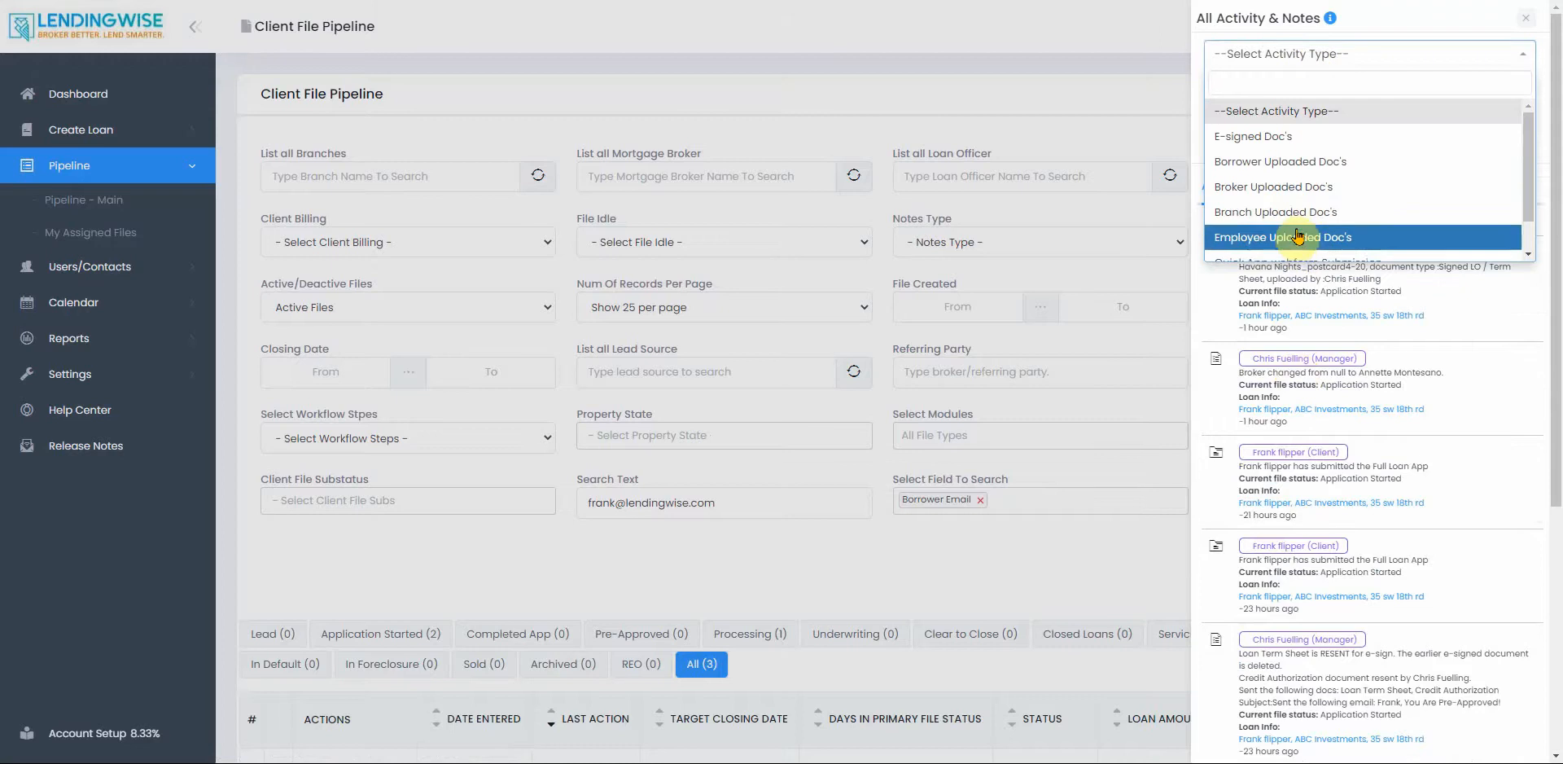
pyautogui.click(1427, 36)
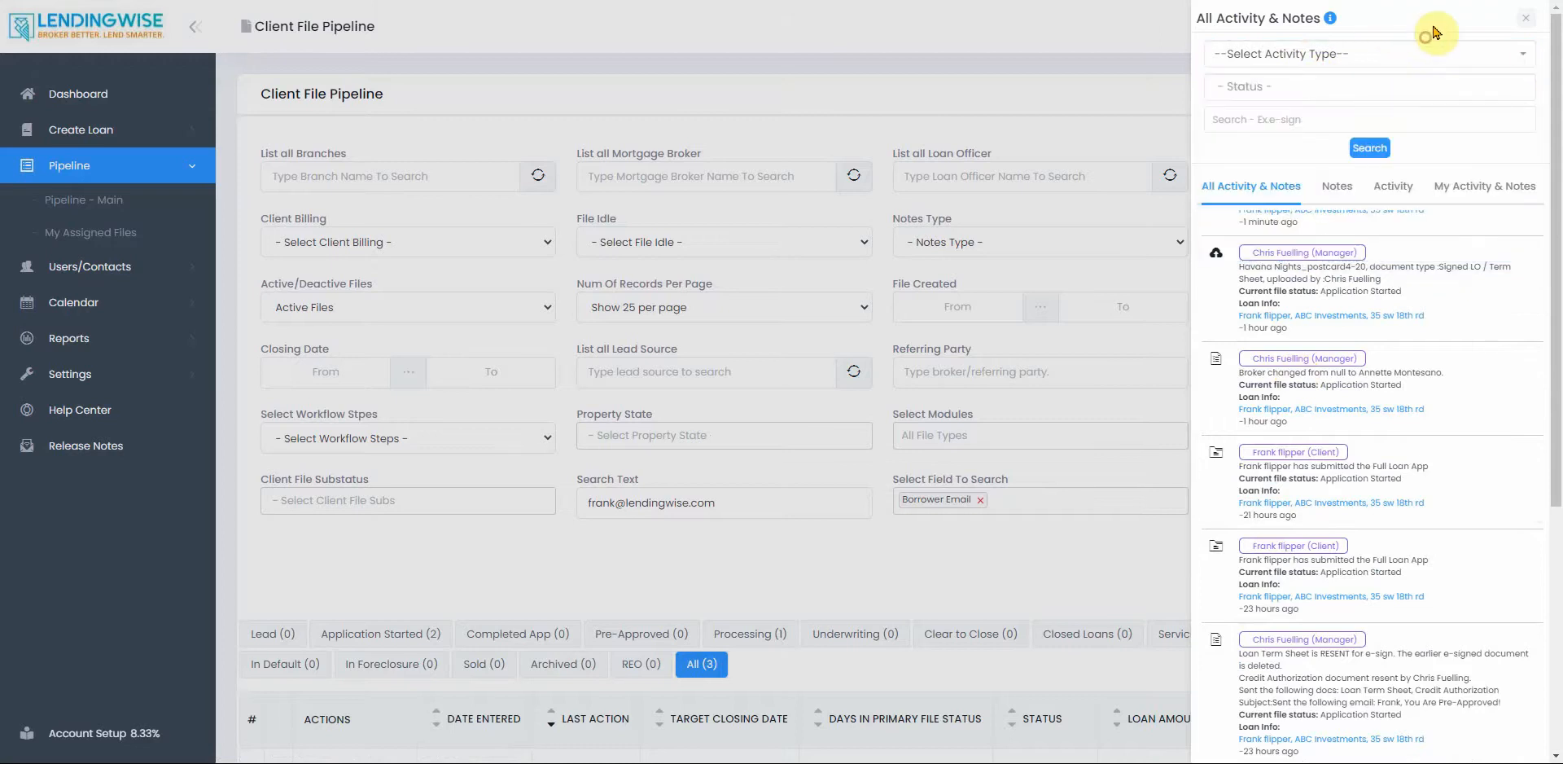
pyautogui.click(1339, 86)
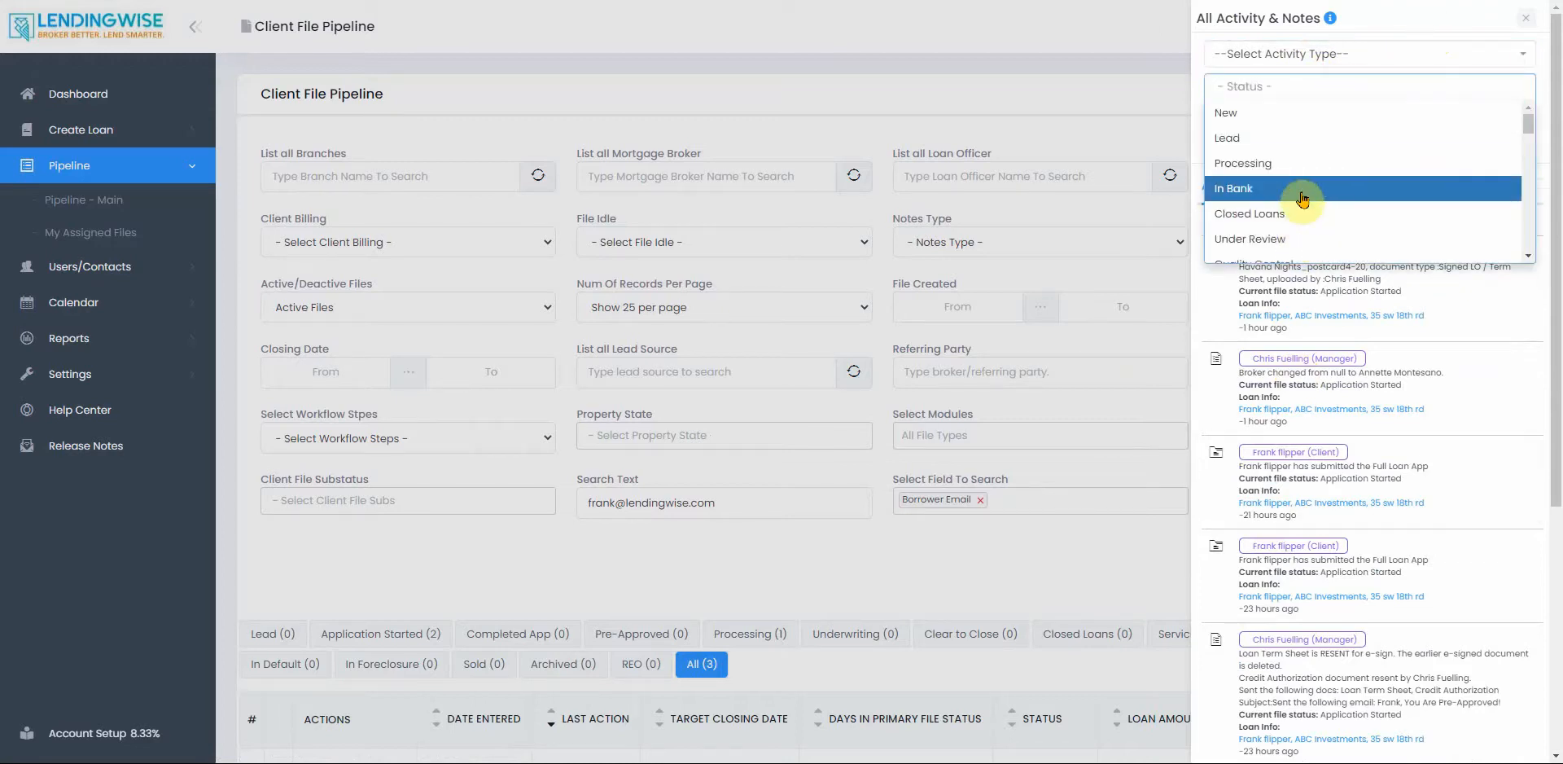
pyautogui.click(1273, 166)
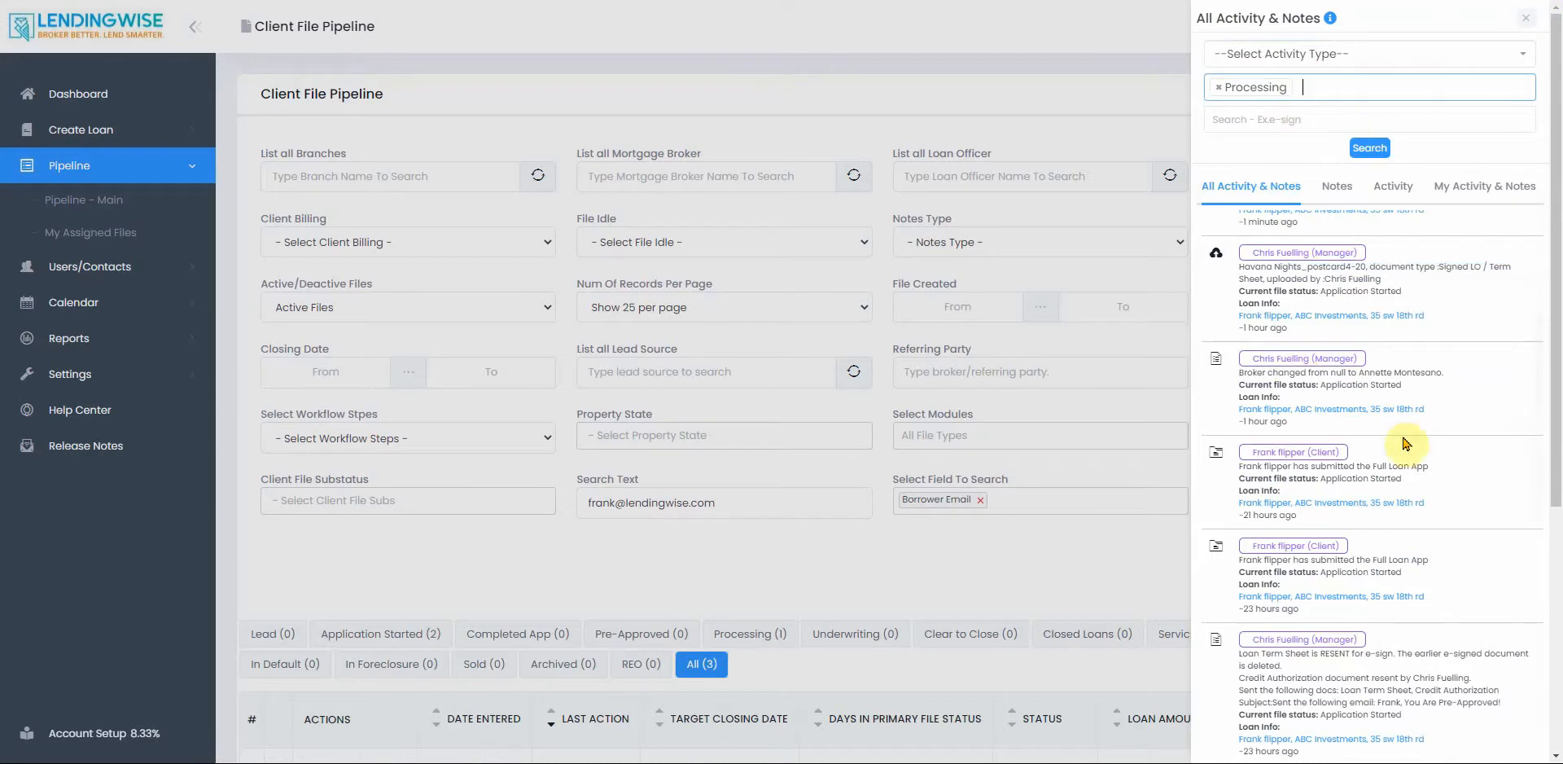
pyautogui.scroll(-3, 1397, 686)
pyautogui.scroll(3, 1400, 667)
pyautogui.click(1525, 18)
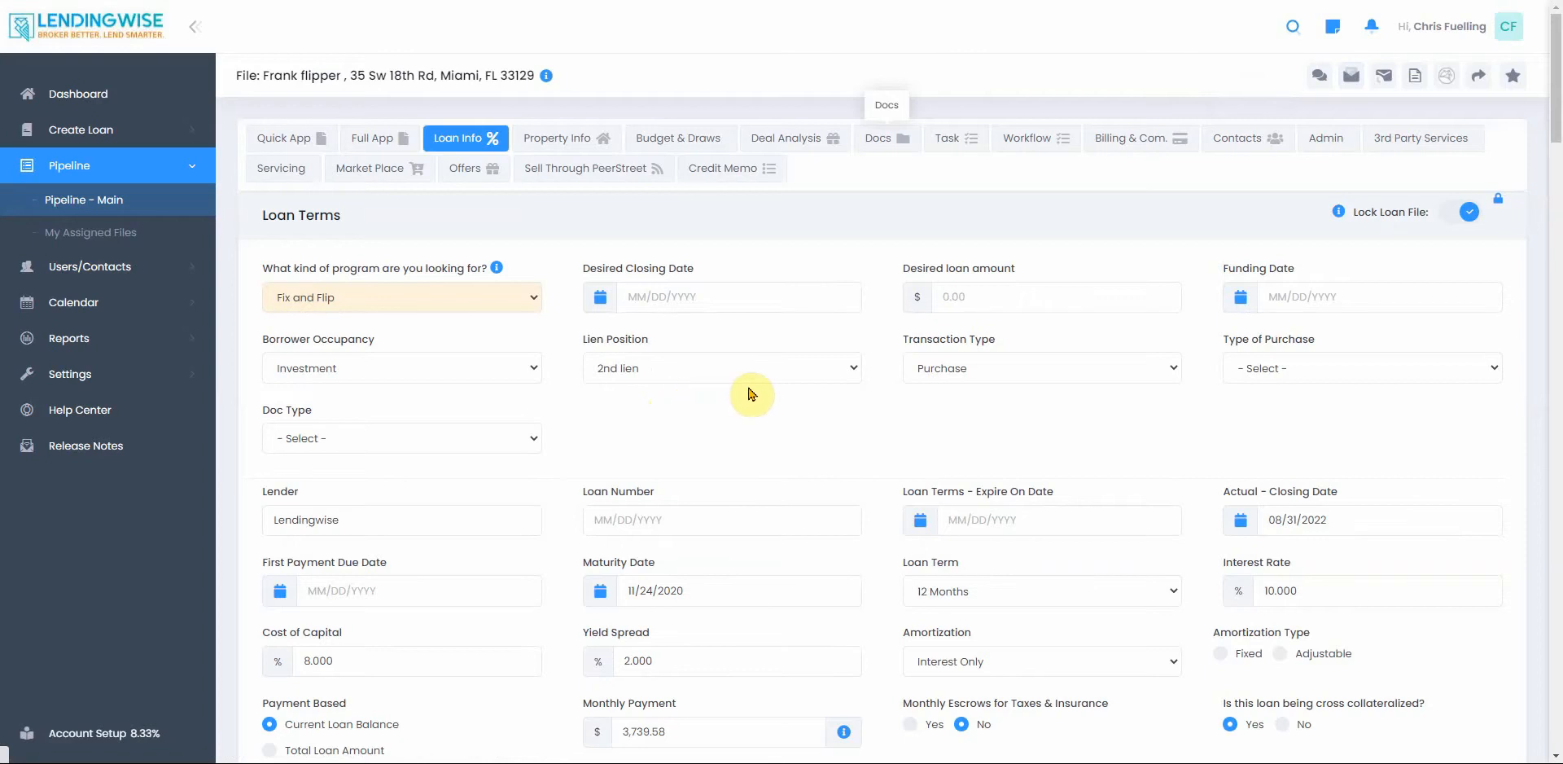
# Step: Open the ABC Investments file's required documents and set the Construction Budget status to Document OK / Complete
pyautogui.scroll(-2, 399, 566)
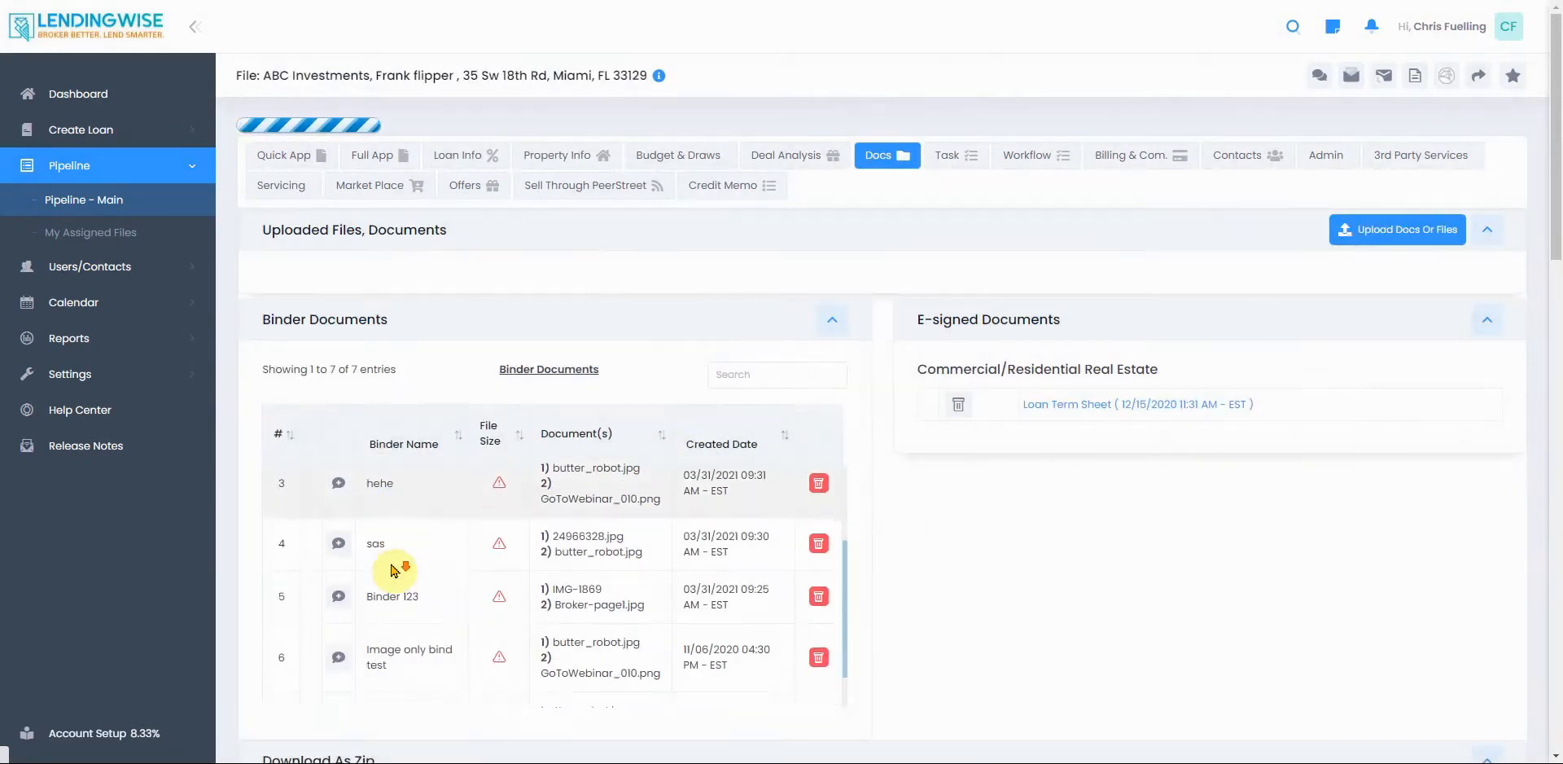
pyautogui.scroll(-2, 393, 570)
pyautogui.scroll(-8, 222, 517)
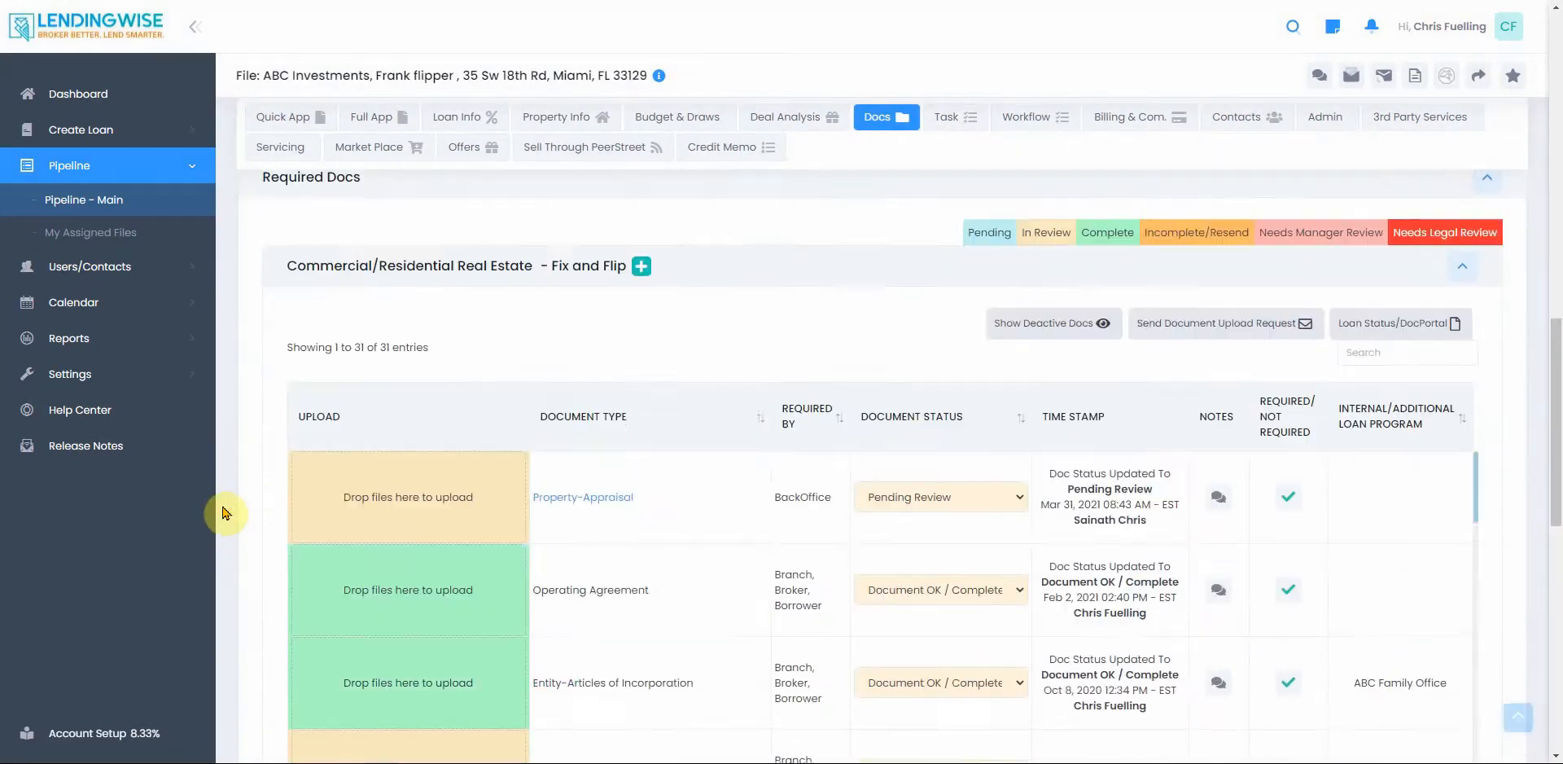
pyautogui.scroll(-2, 224, 513)
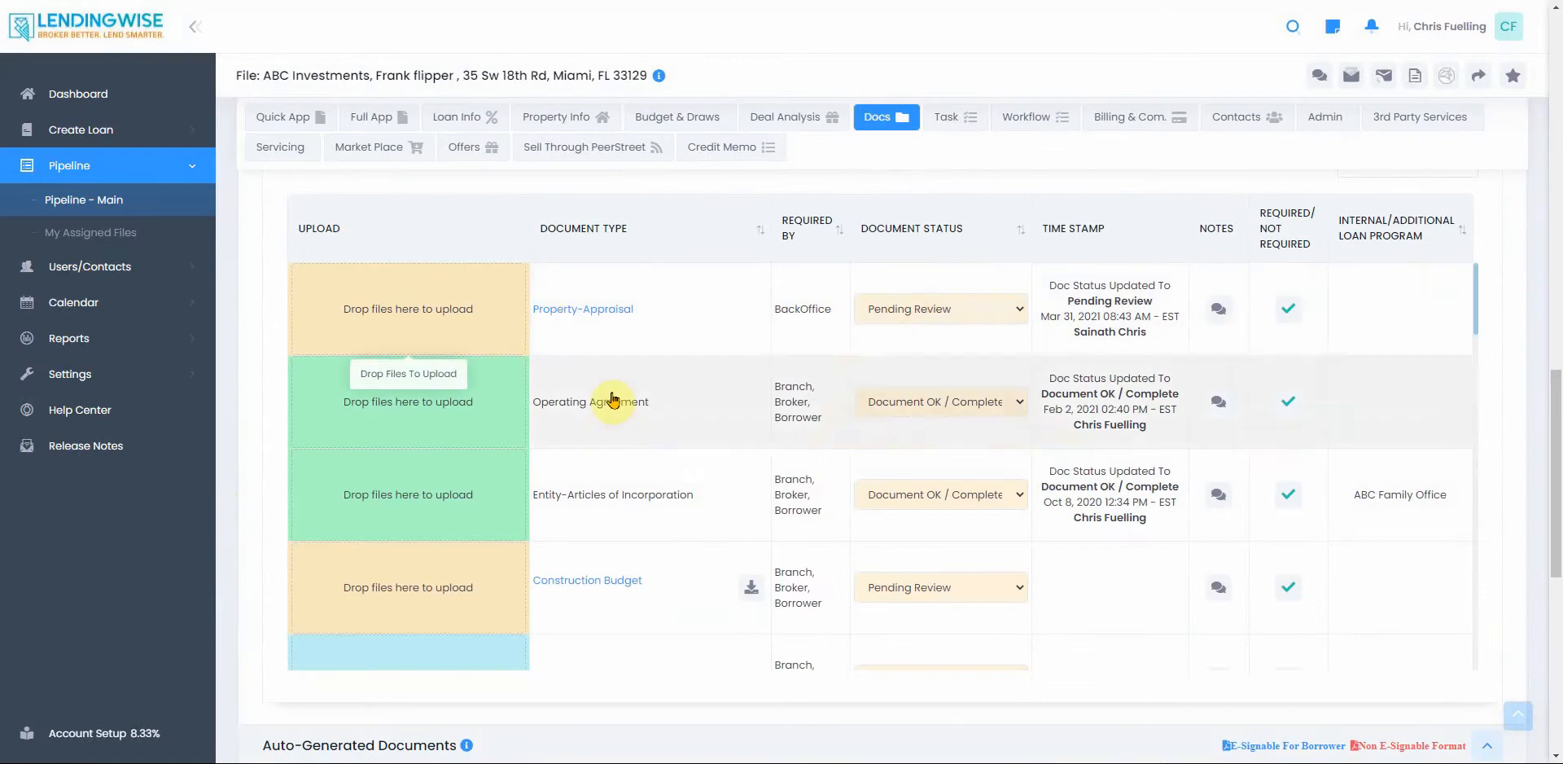
pyautogui.scroll(-2, 593, 570)
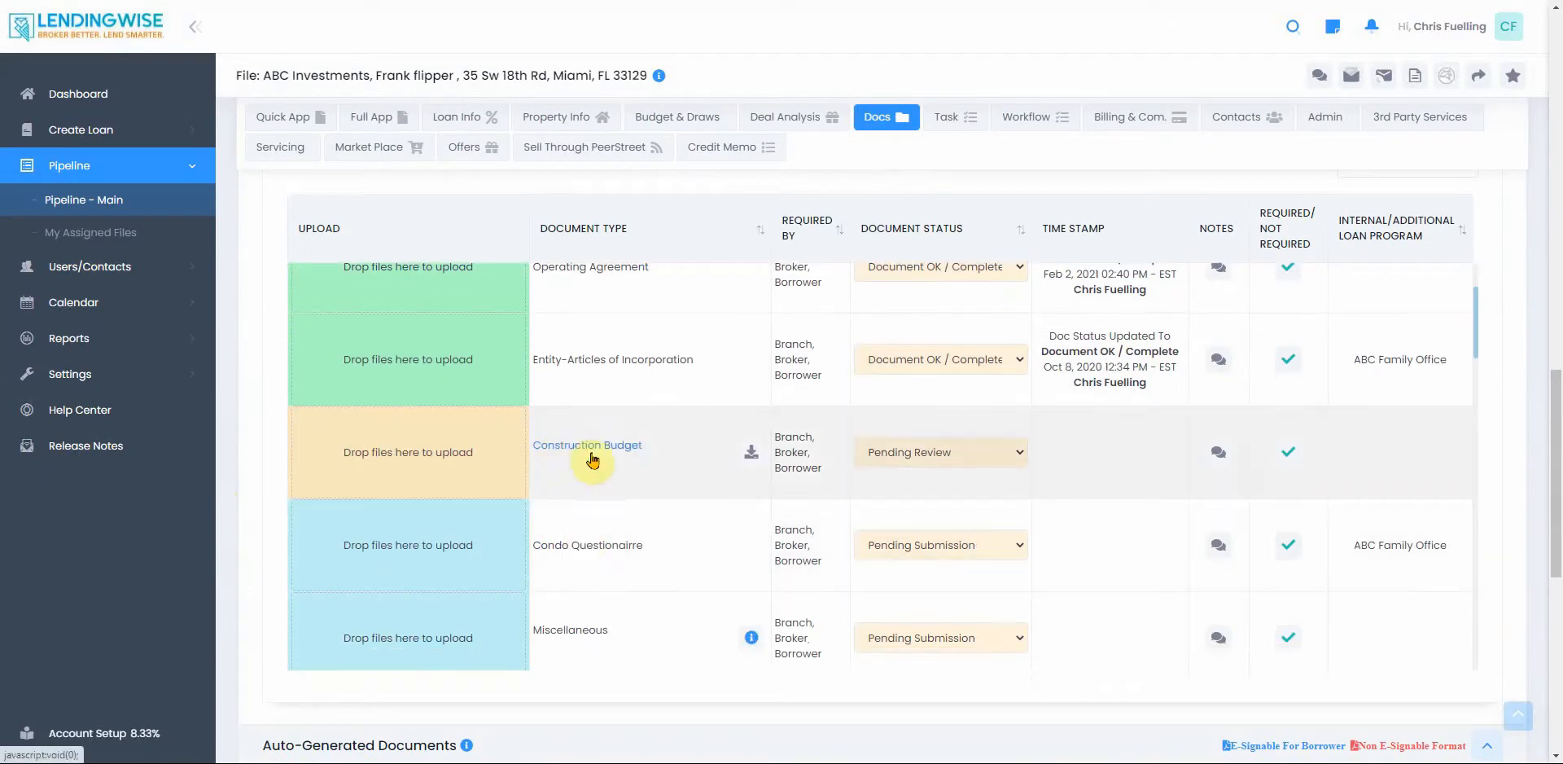
pyautogui.click(977, 448)
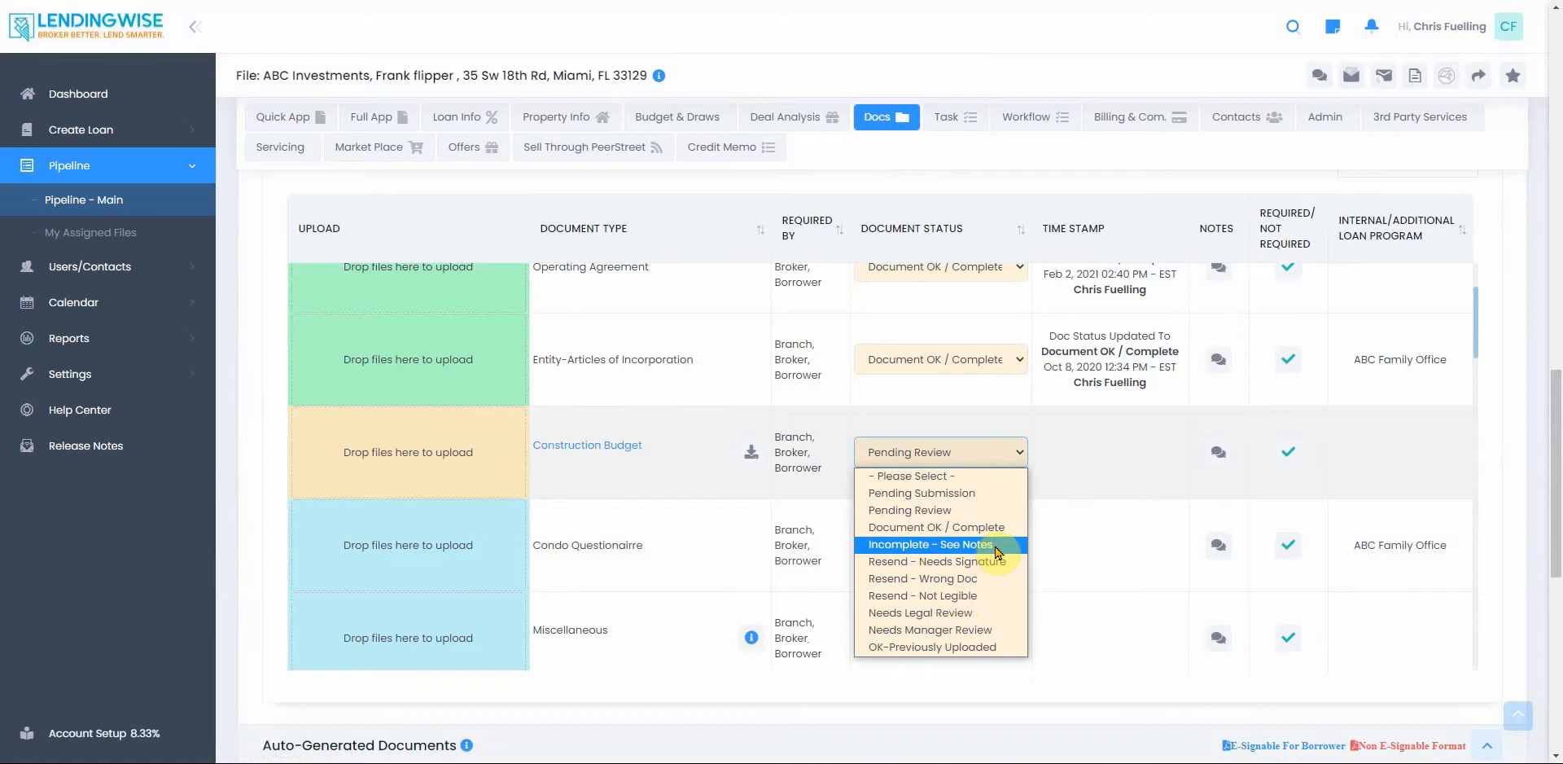
pyautogui.click(955, 531)
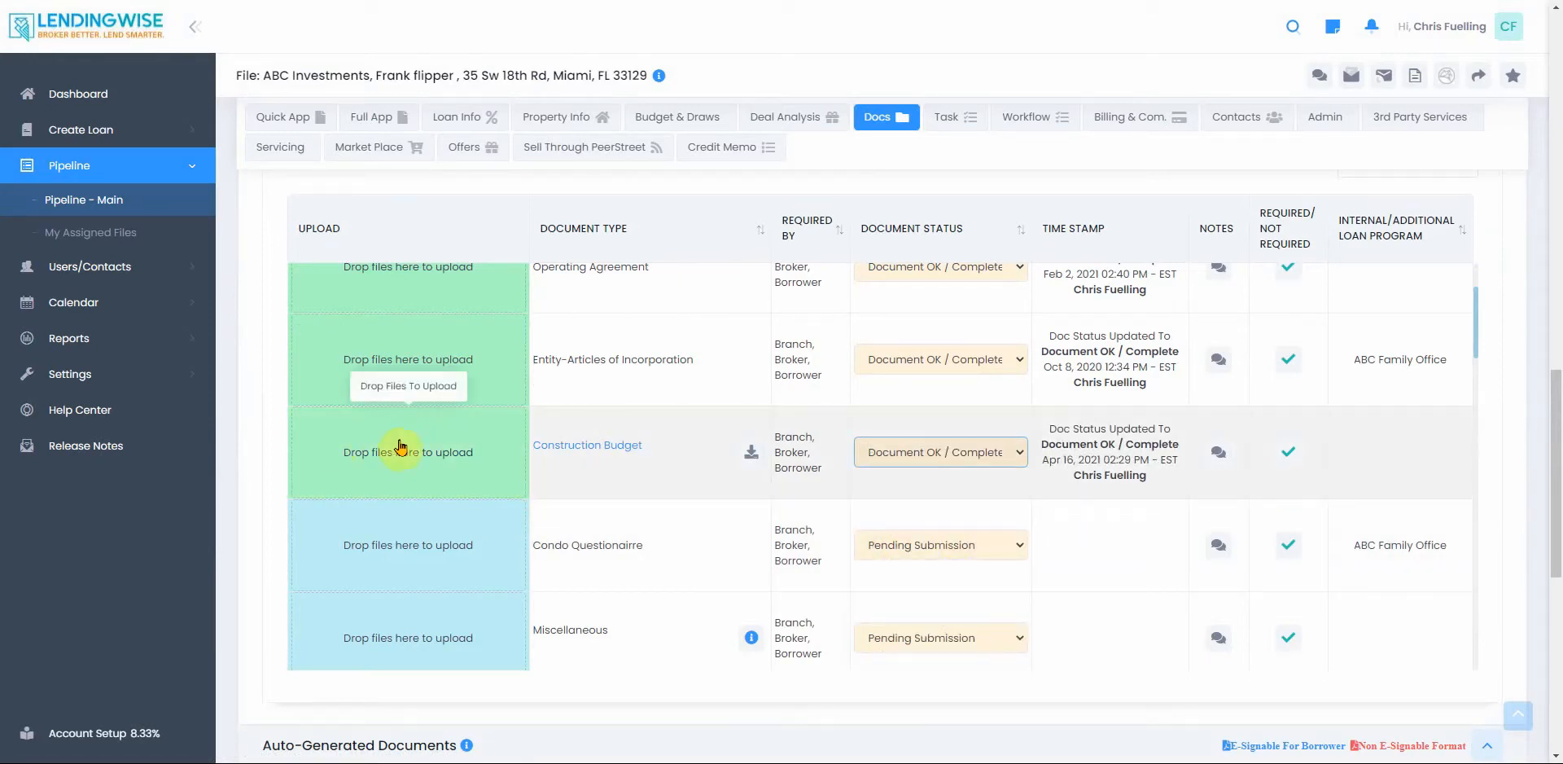
# Step: Review the Construction Budget row's upload area and notes, and the remaining required documents with their statuses and time stamps
pyautogui.scroll(2, 453, 493)
pyautogui.scroll(-2, 408, 547)
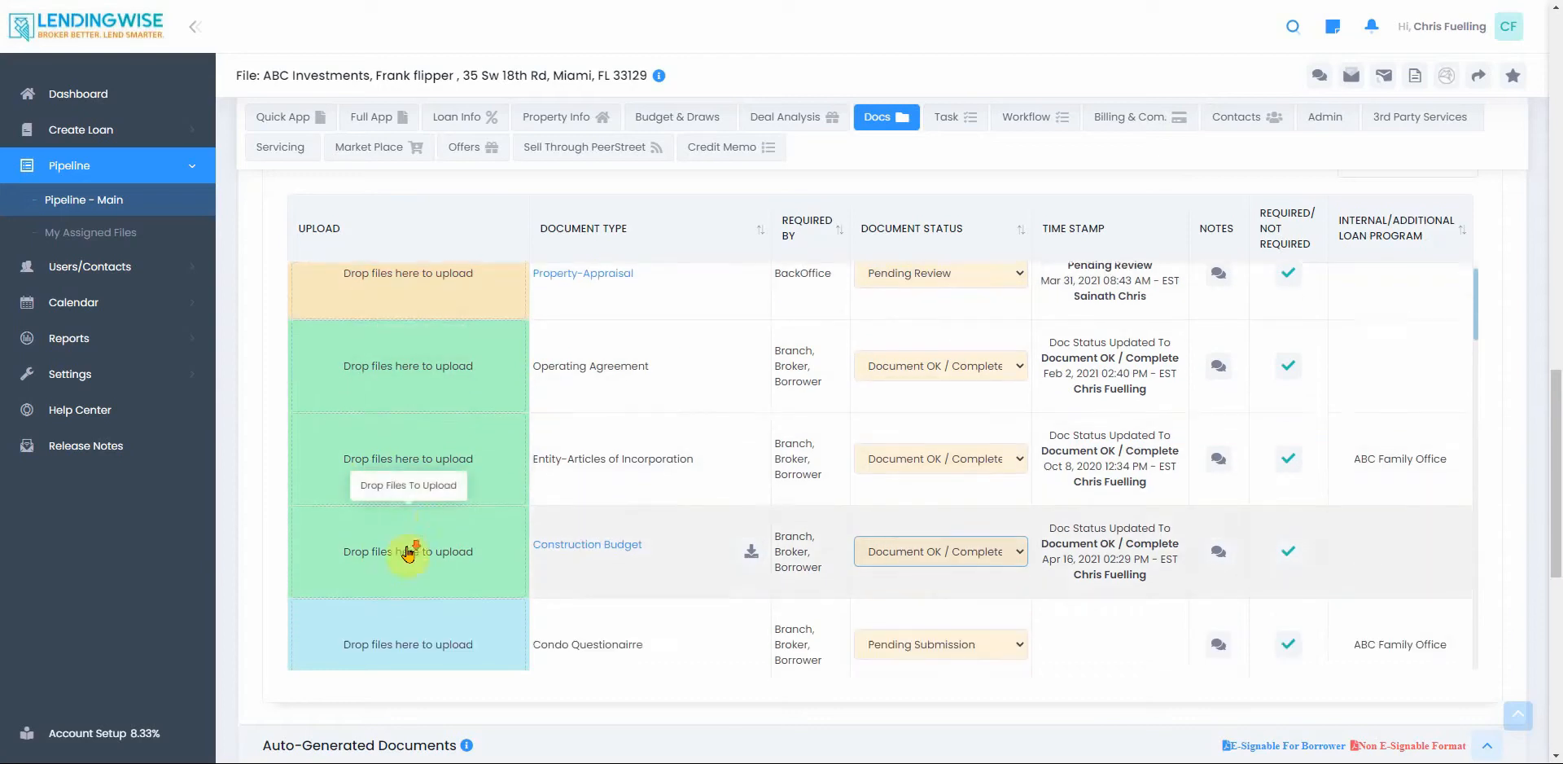
pyautogui.click(1217, 454)
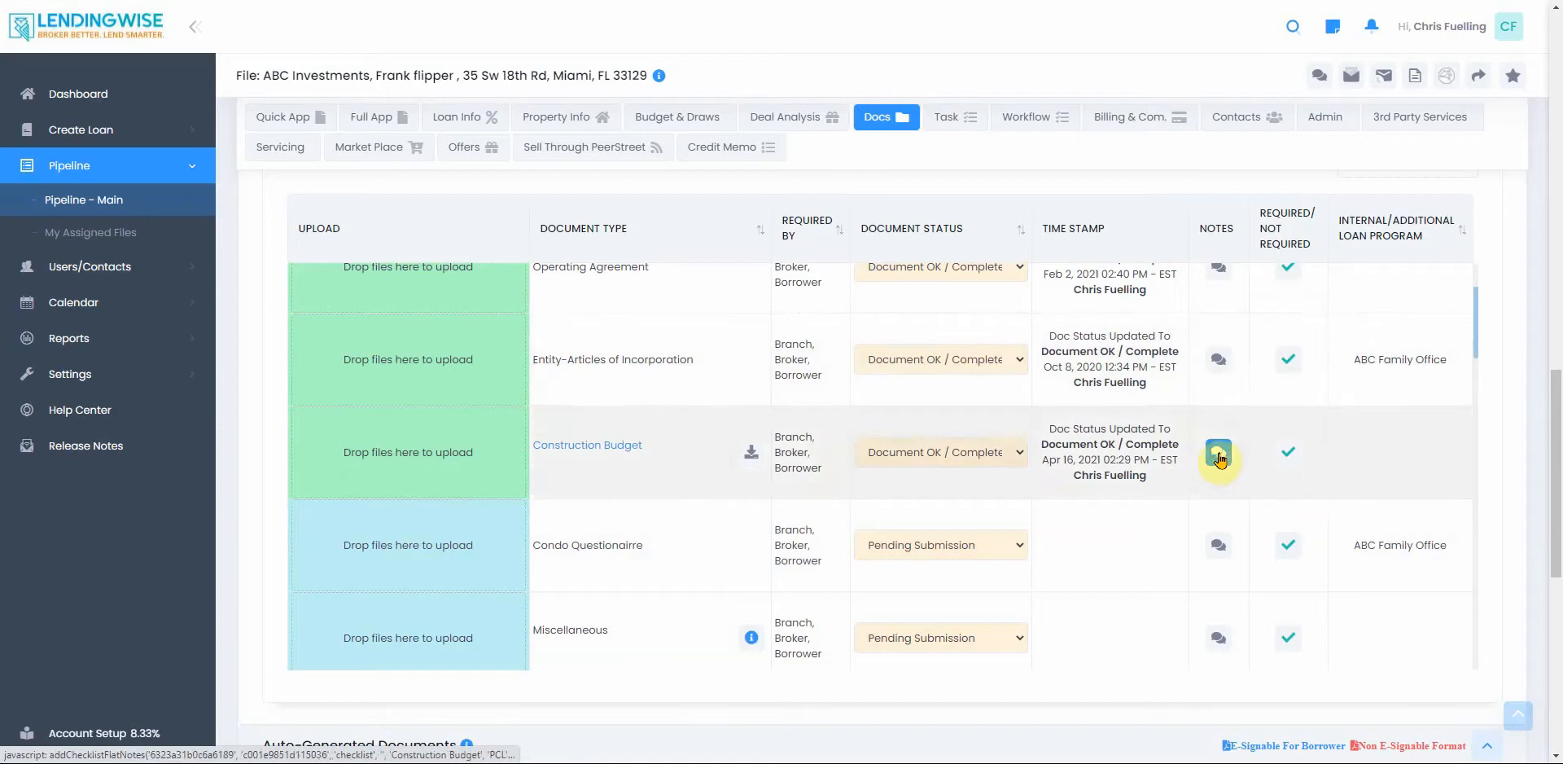
pyautogui.scroll(-6, 1012, 547)
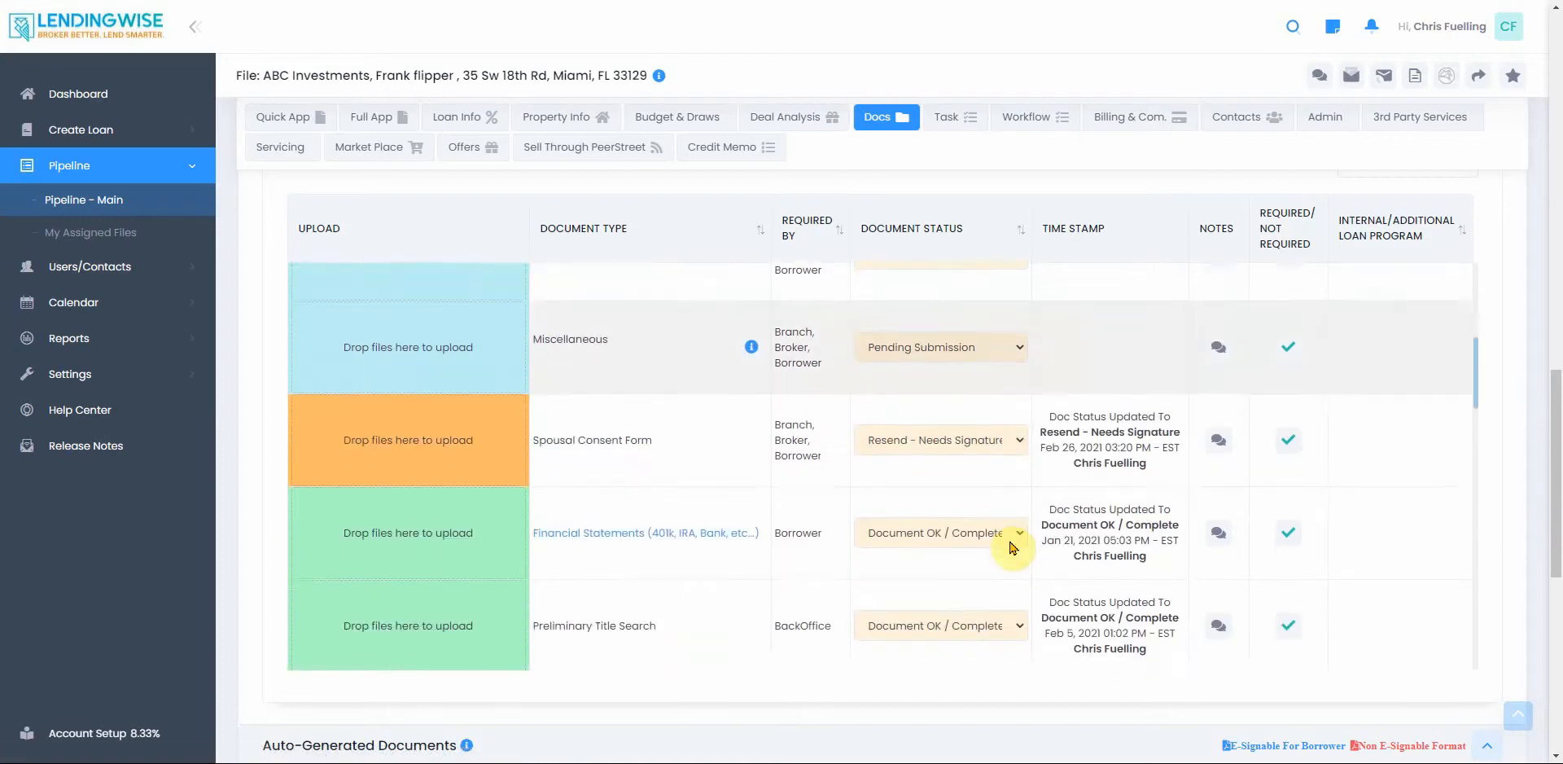
pyautogui.scroll(-7, 1012, 547)
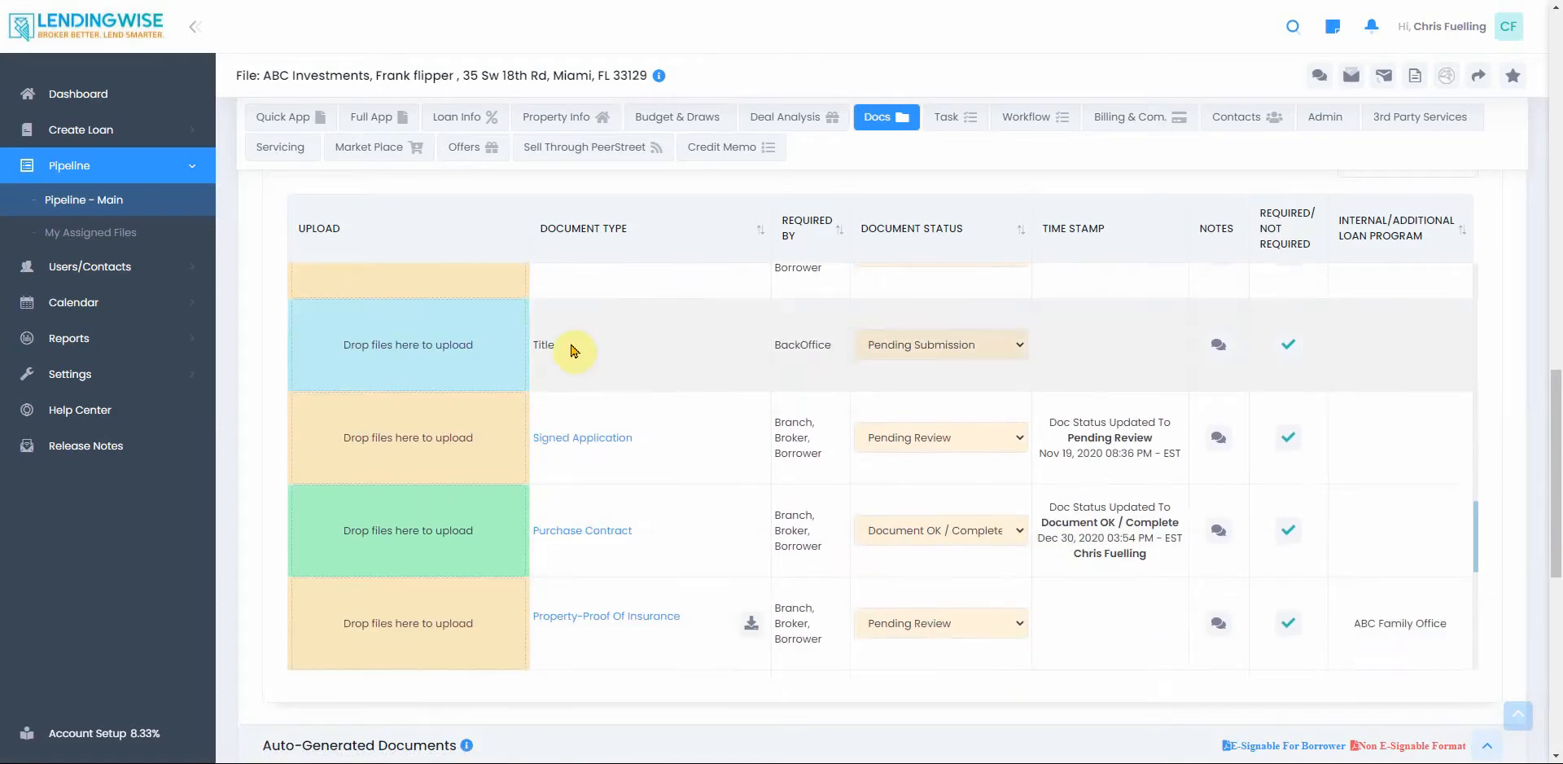
pyautogui.scroll(-2, 795, 617)
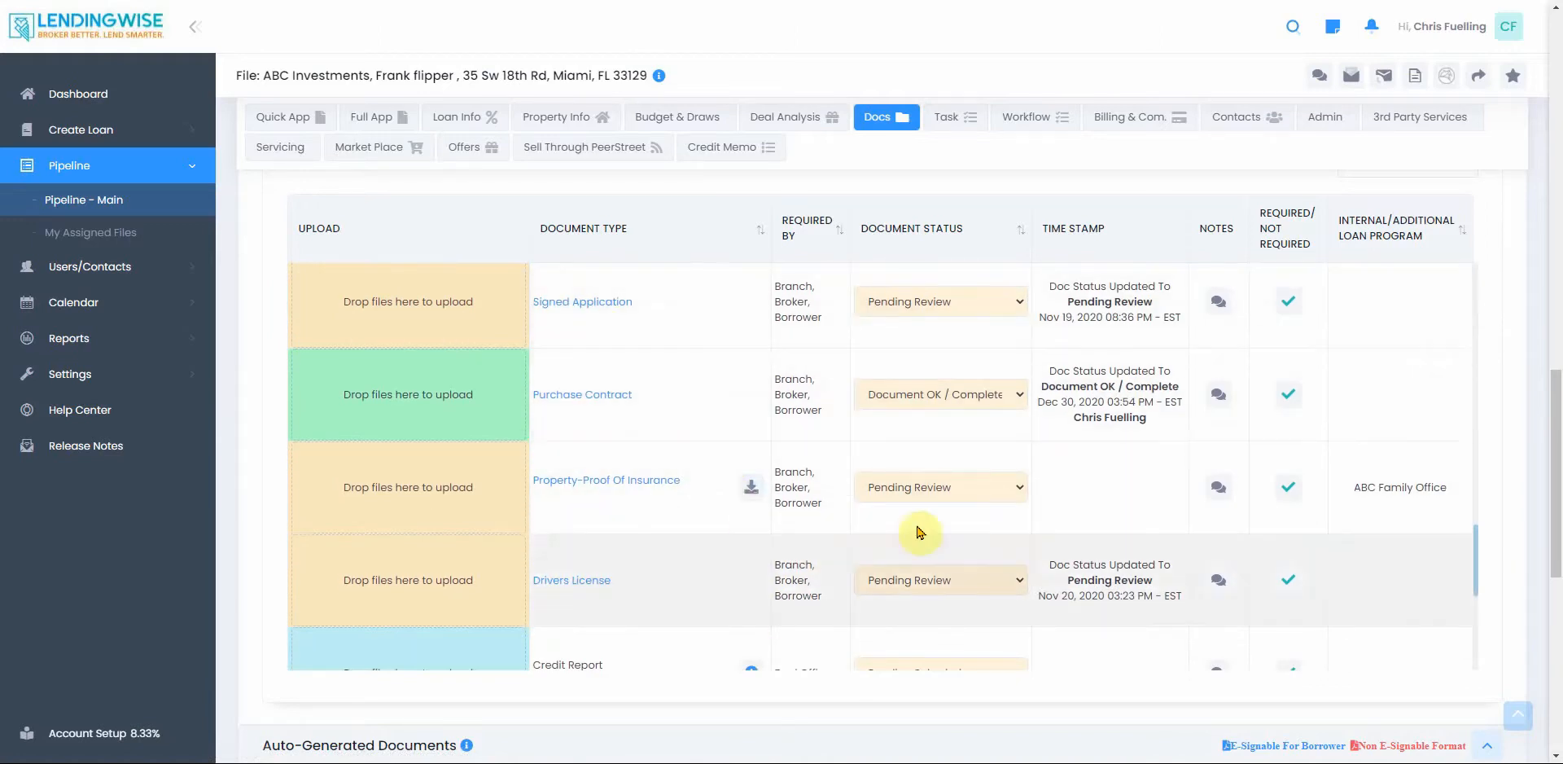
pyautogui.scroll(-10, 920, 531)
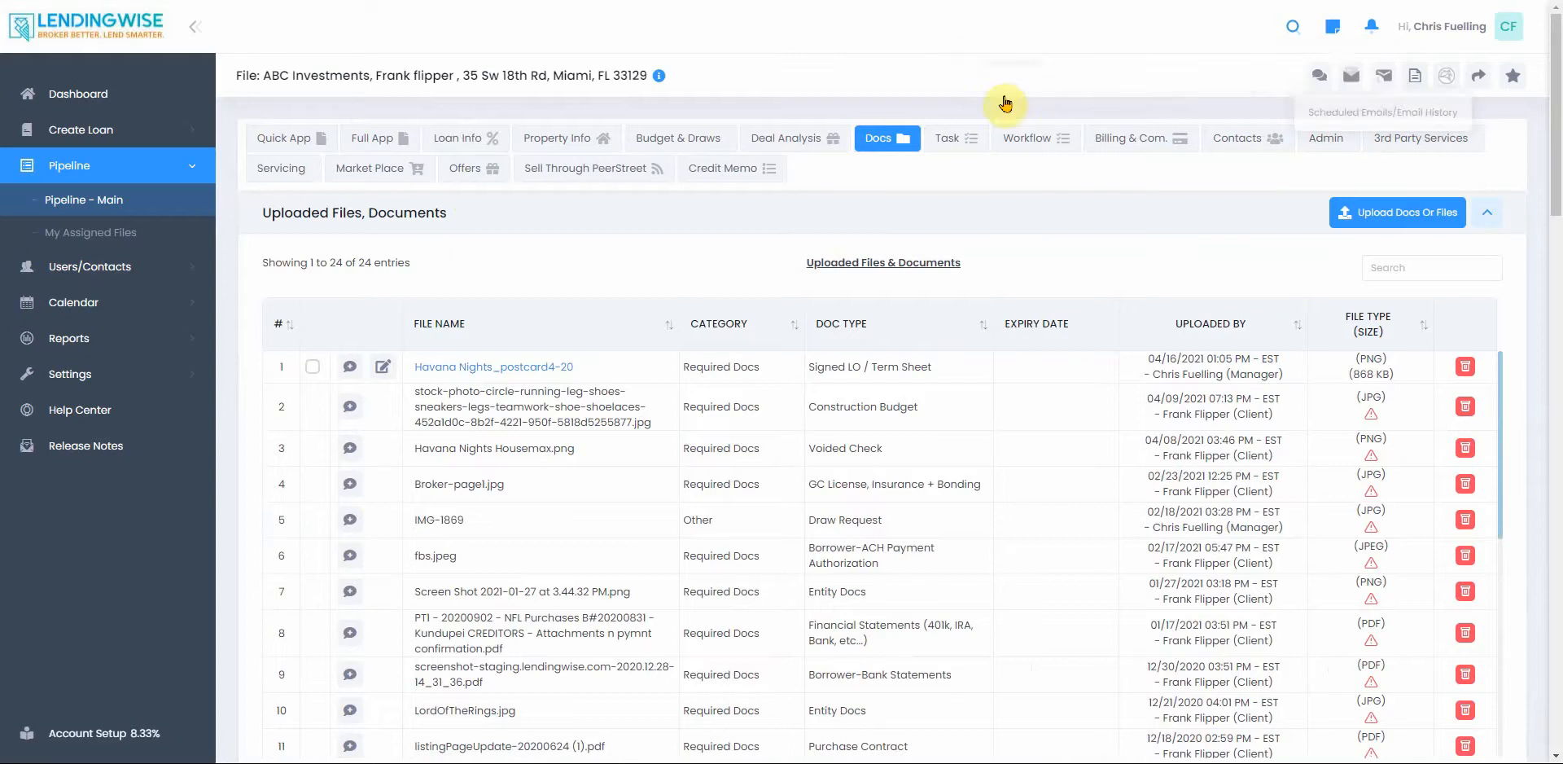
# Step: Start a new email from the ABC Investments file using the customized template Loan Status -Required Docs
pyautogui.click(1352, 74)
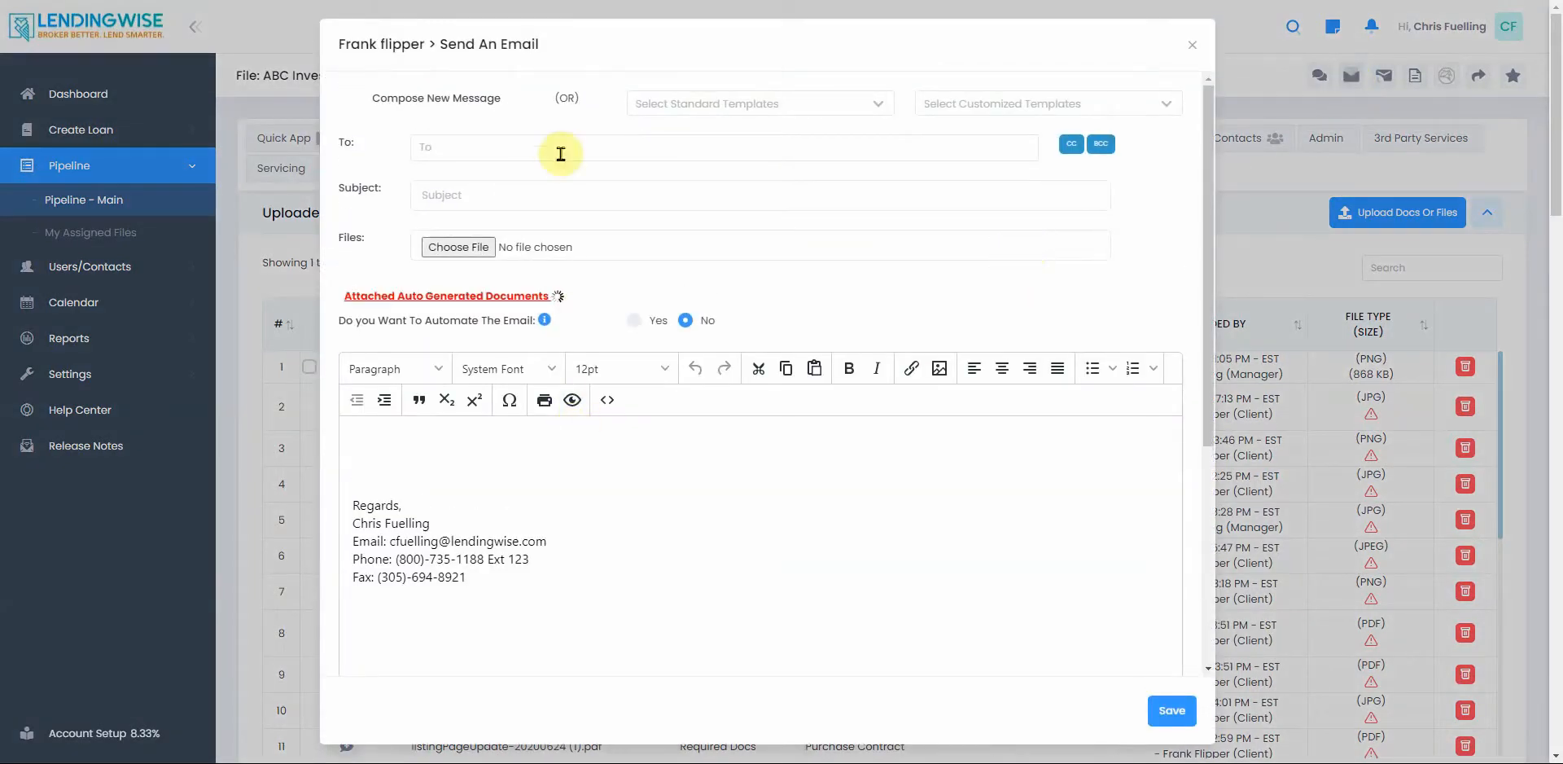
pyautogui.click(963, 112)
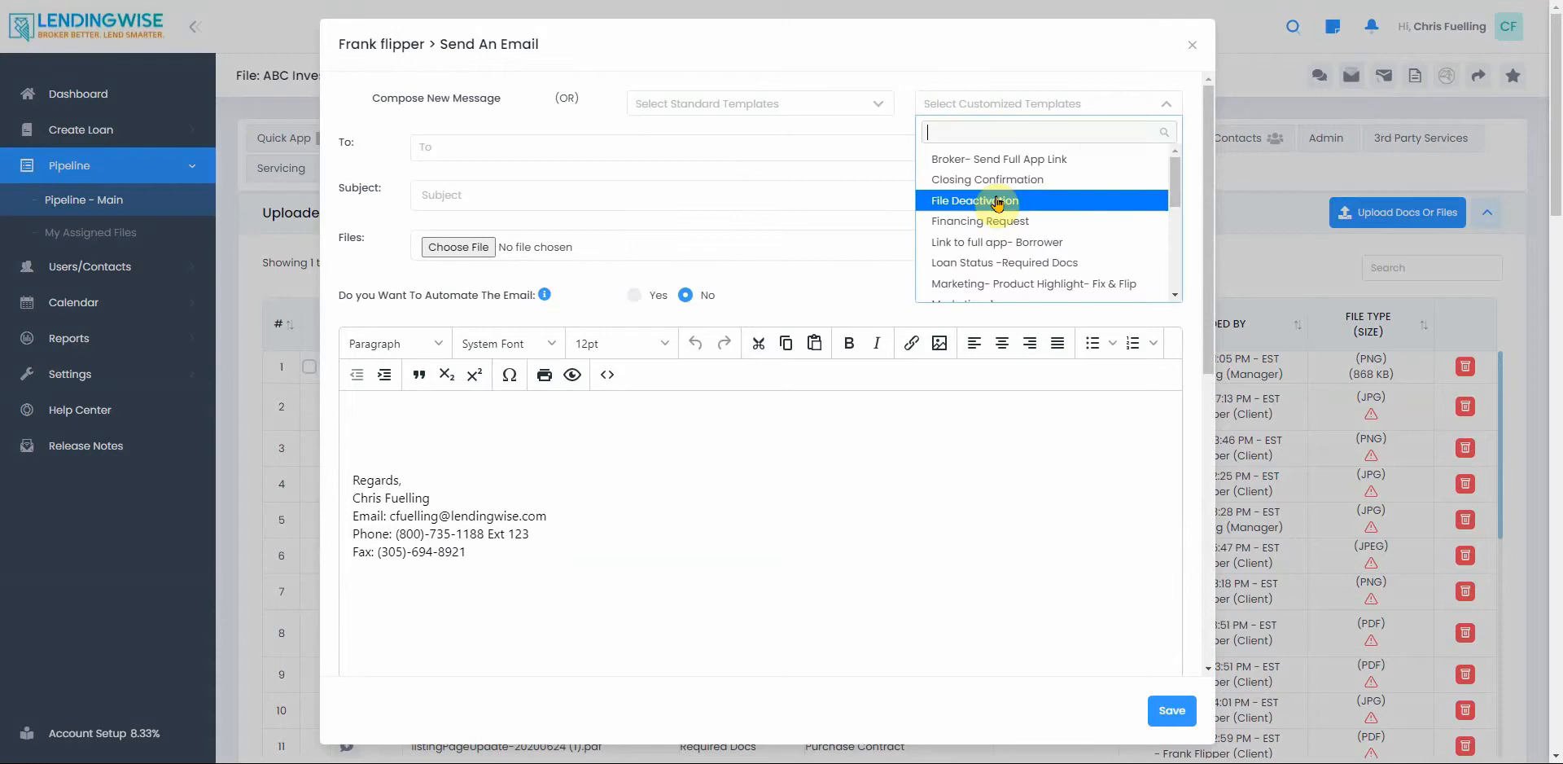
pyautogui.click(1010, 269)
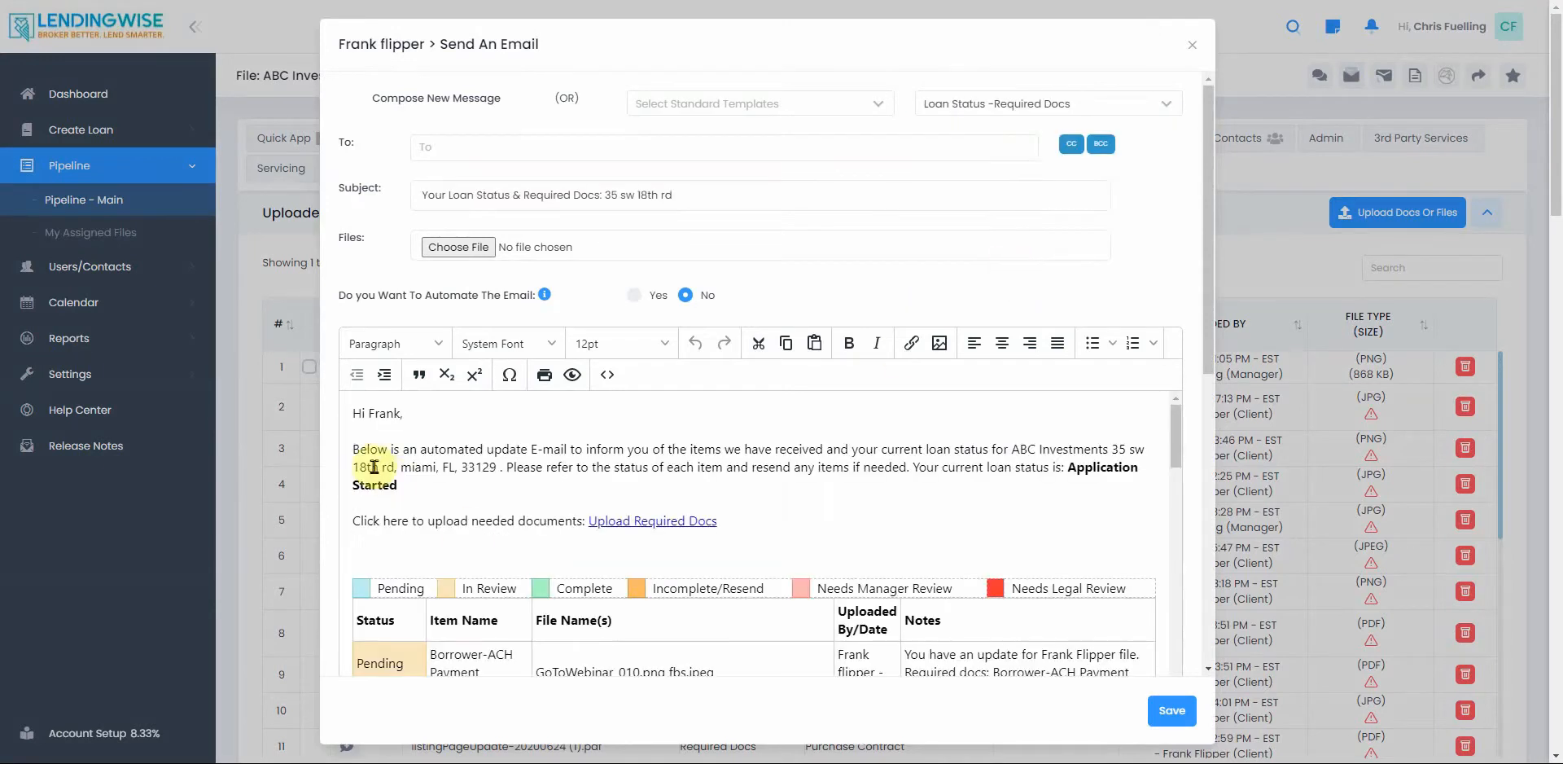
# Step: Review the email body's loan status, upload link and color-coded required documents table with file names and notes
pyautogui.scroll(-2, 406, 535)
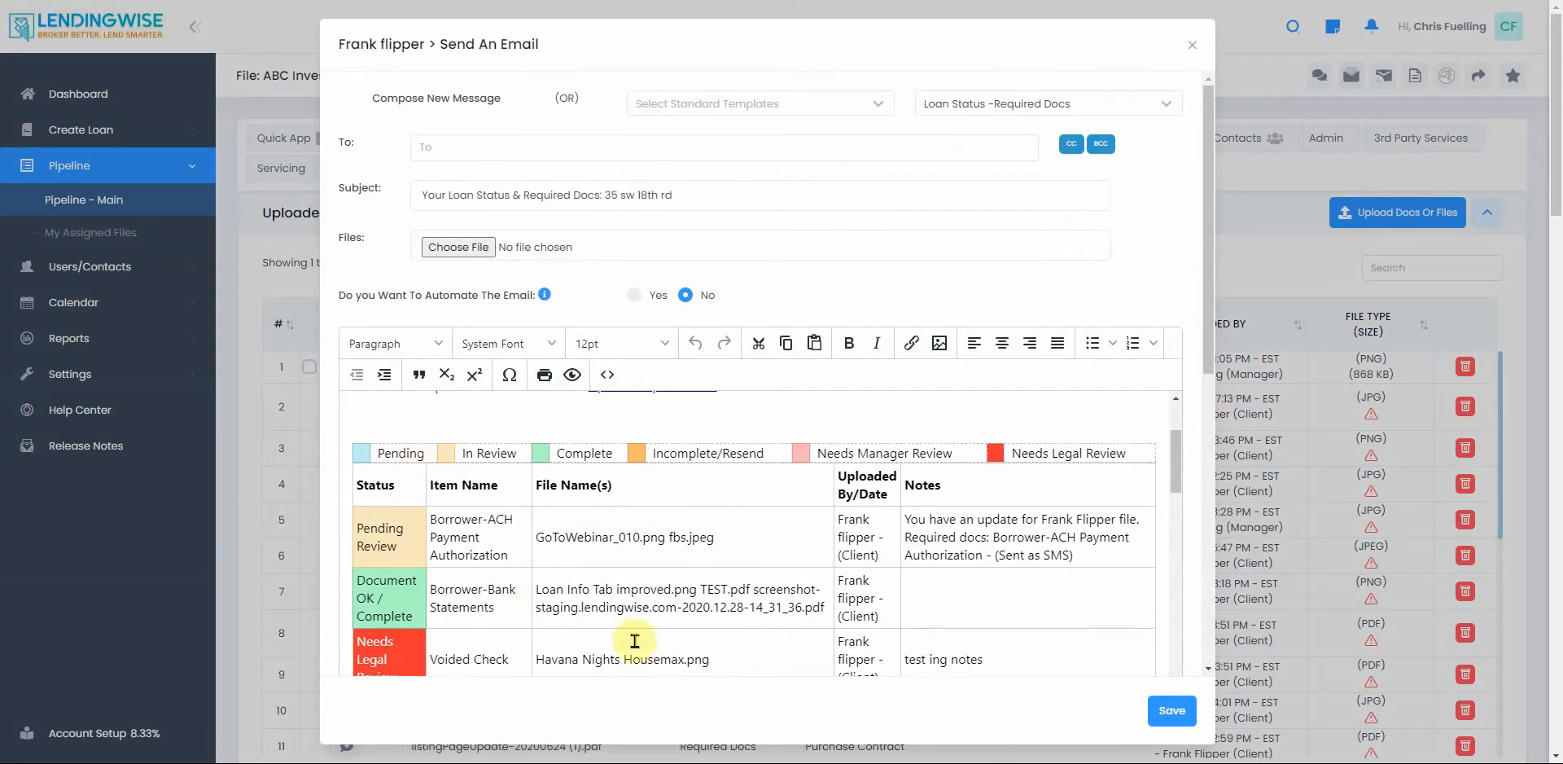
pyautogui.scroll(-2, 521, 569)
pyautogui.scroll(-2, 452, 545)
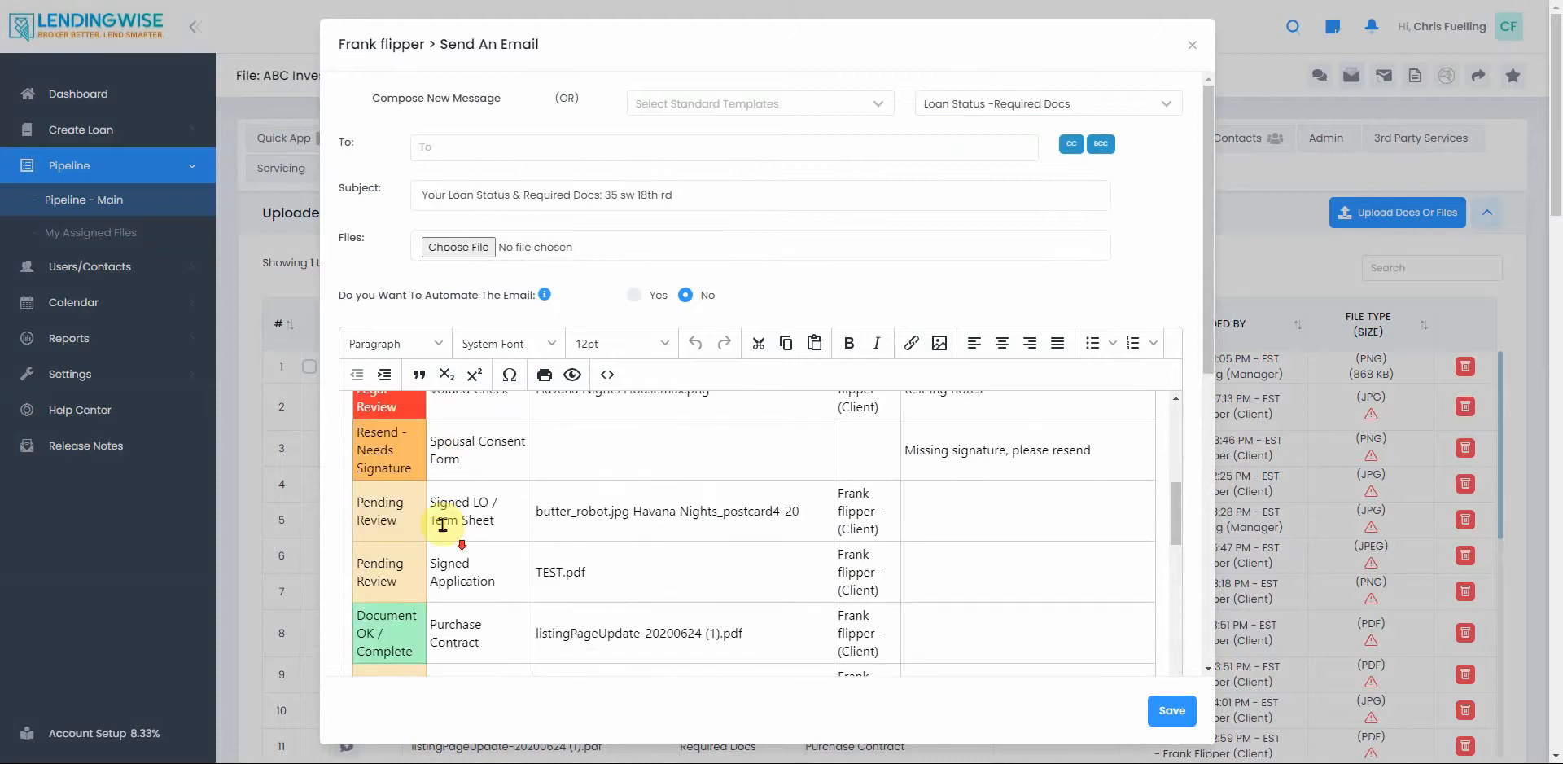
pyautogui.scroll(-5, 443, 573)
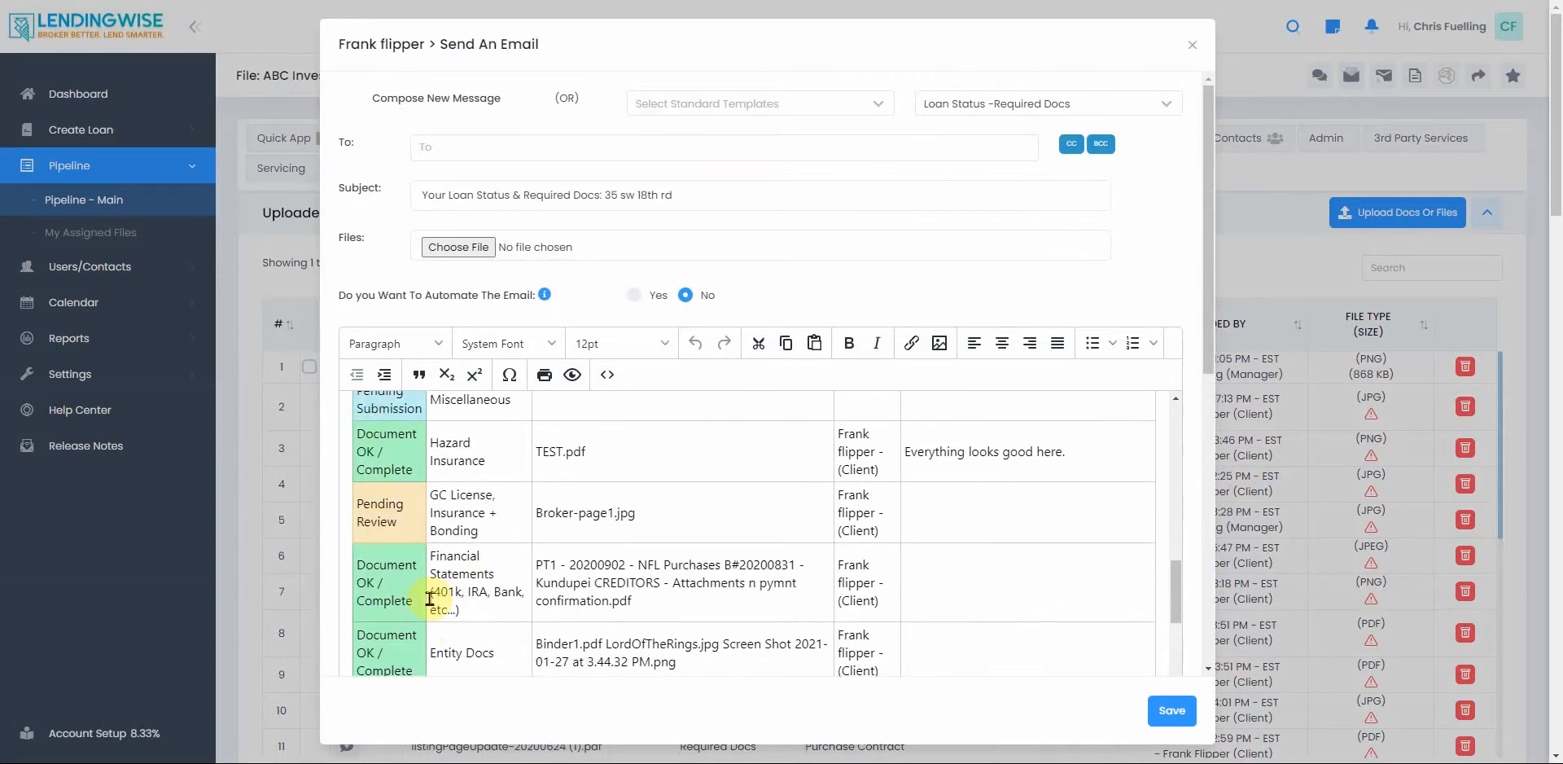
pyautogui.scroll(10, 583, 595)
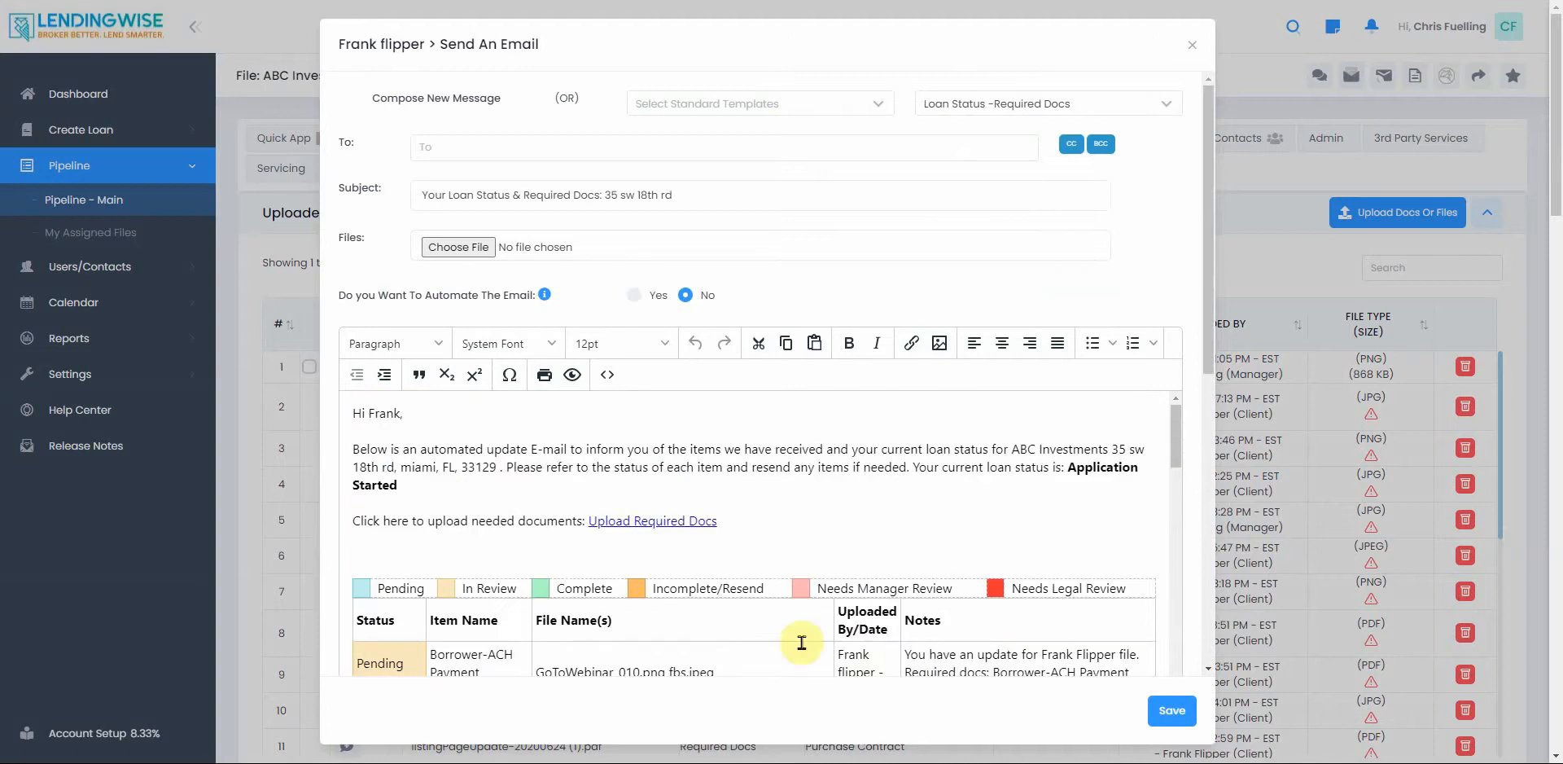
pyautogui.scroll(-3, 802, 644)
pyautogui.scroll(3, 896, 586)
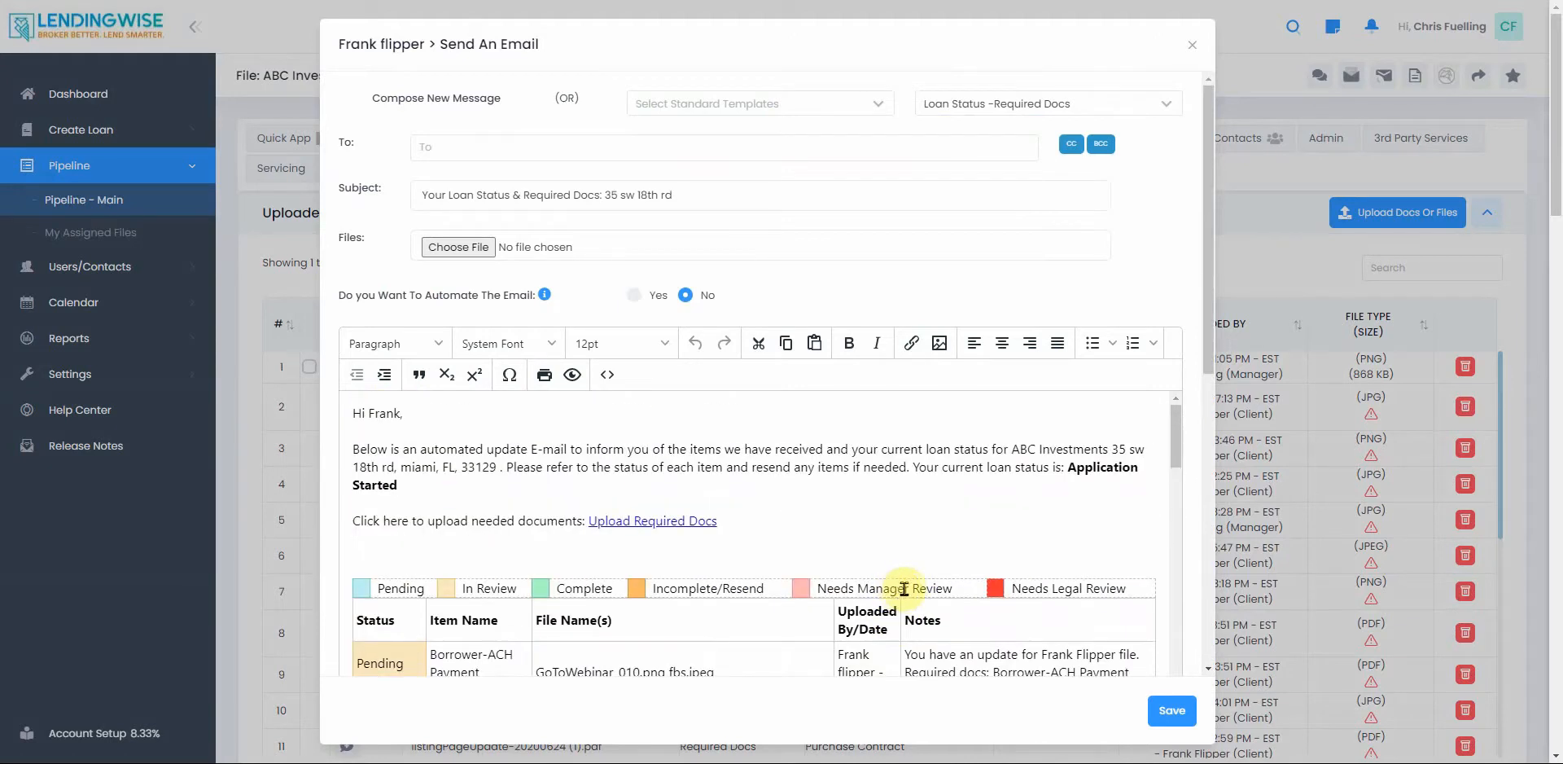
# Step: Automate the email to send Every Week Day and browse the file statuses that can stop the sending
pyautogui.click(636, 296)
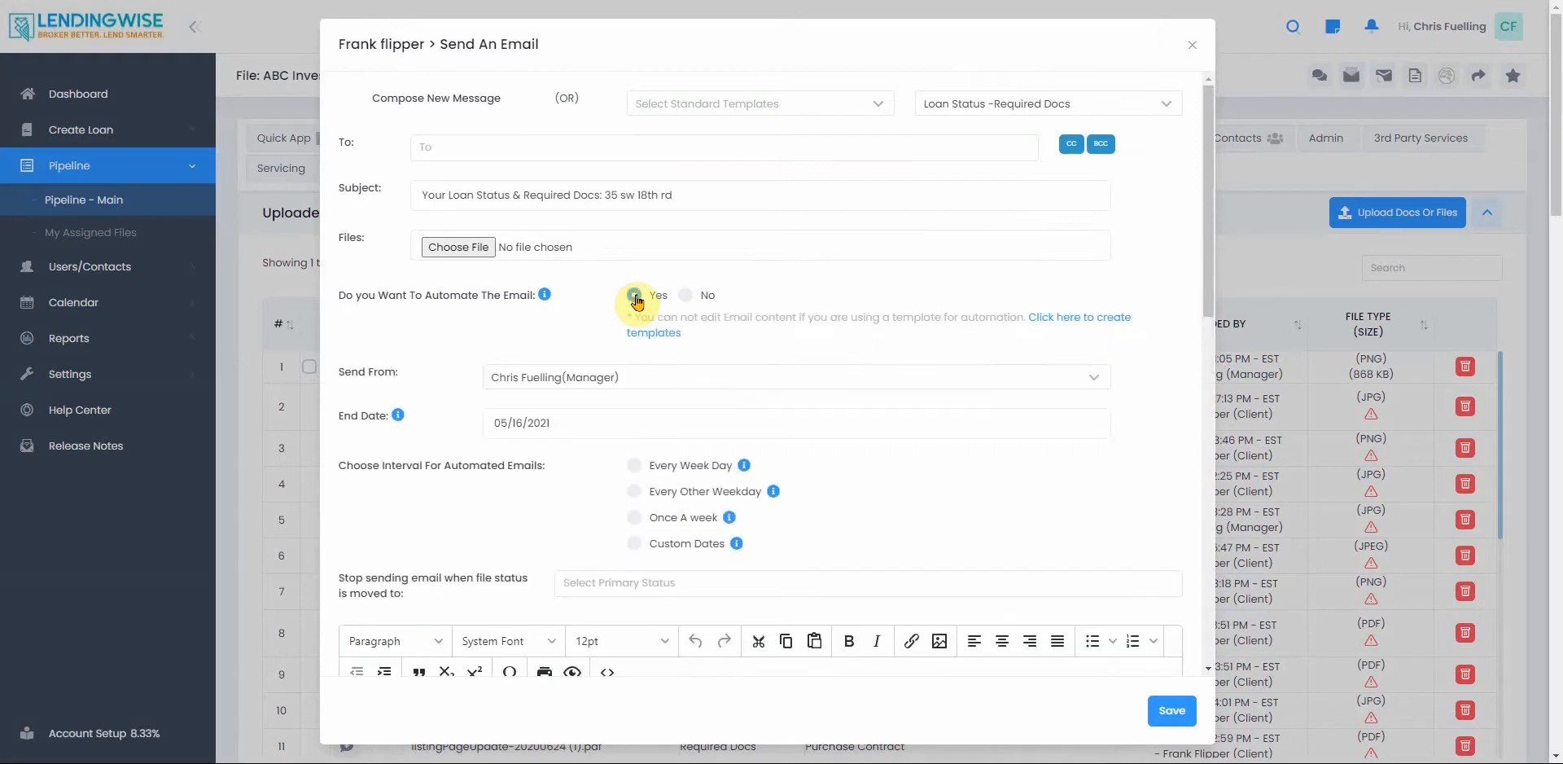
pyautogui.click(634, 467)
pyautogui.click(641, 574)
pyautogui.scroll(-5, 663, 541)
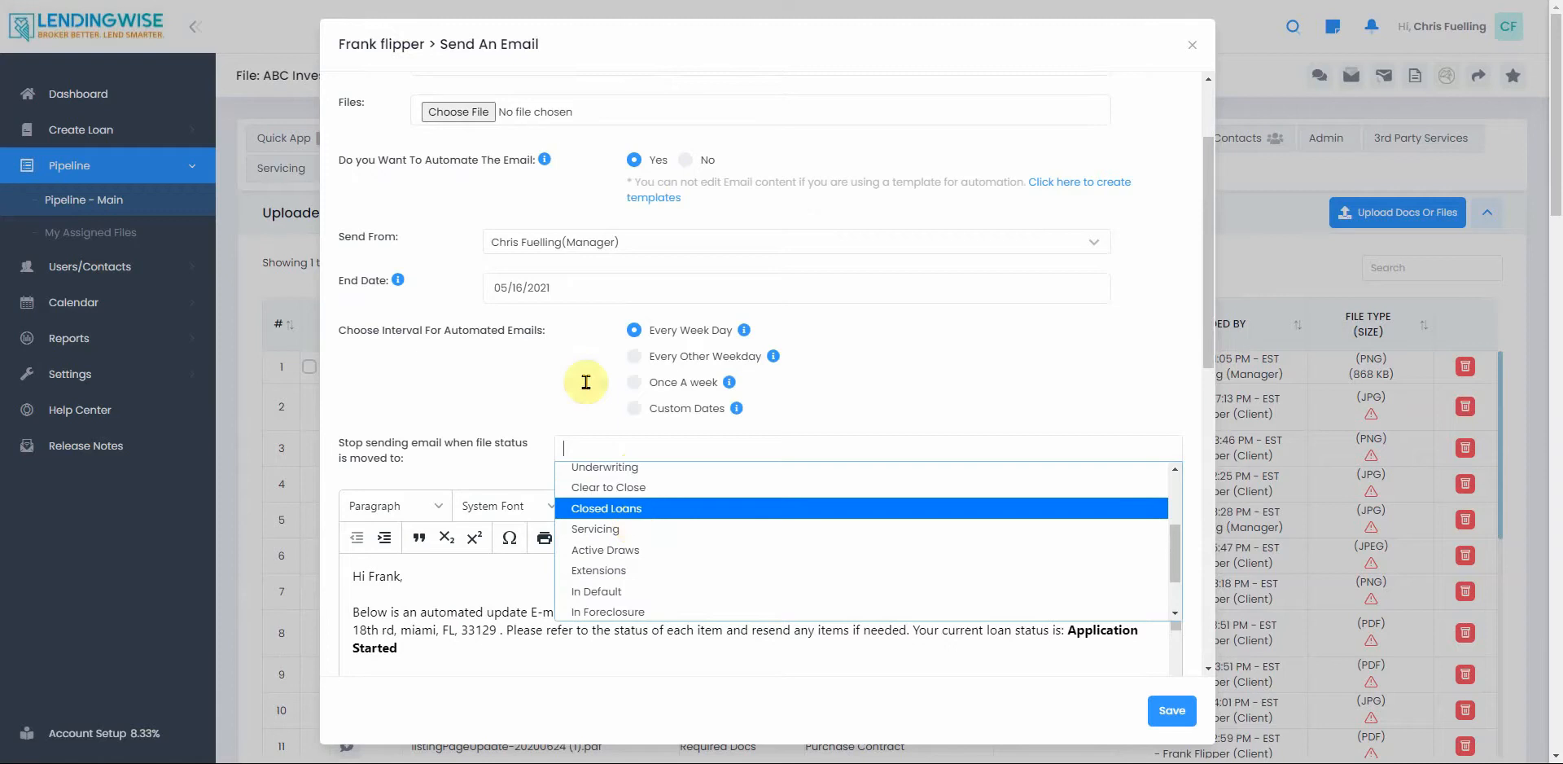
pyautogui.scroll(2, 499, 231)
# Step: Address the email to the borrower's primary email and add the broker as a Cc recipient
pyautogui.click(493, 149)
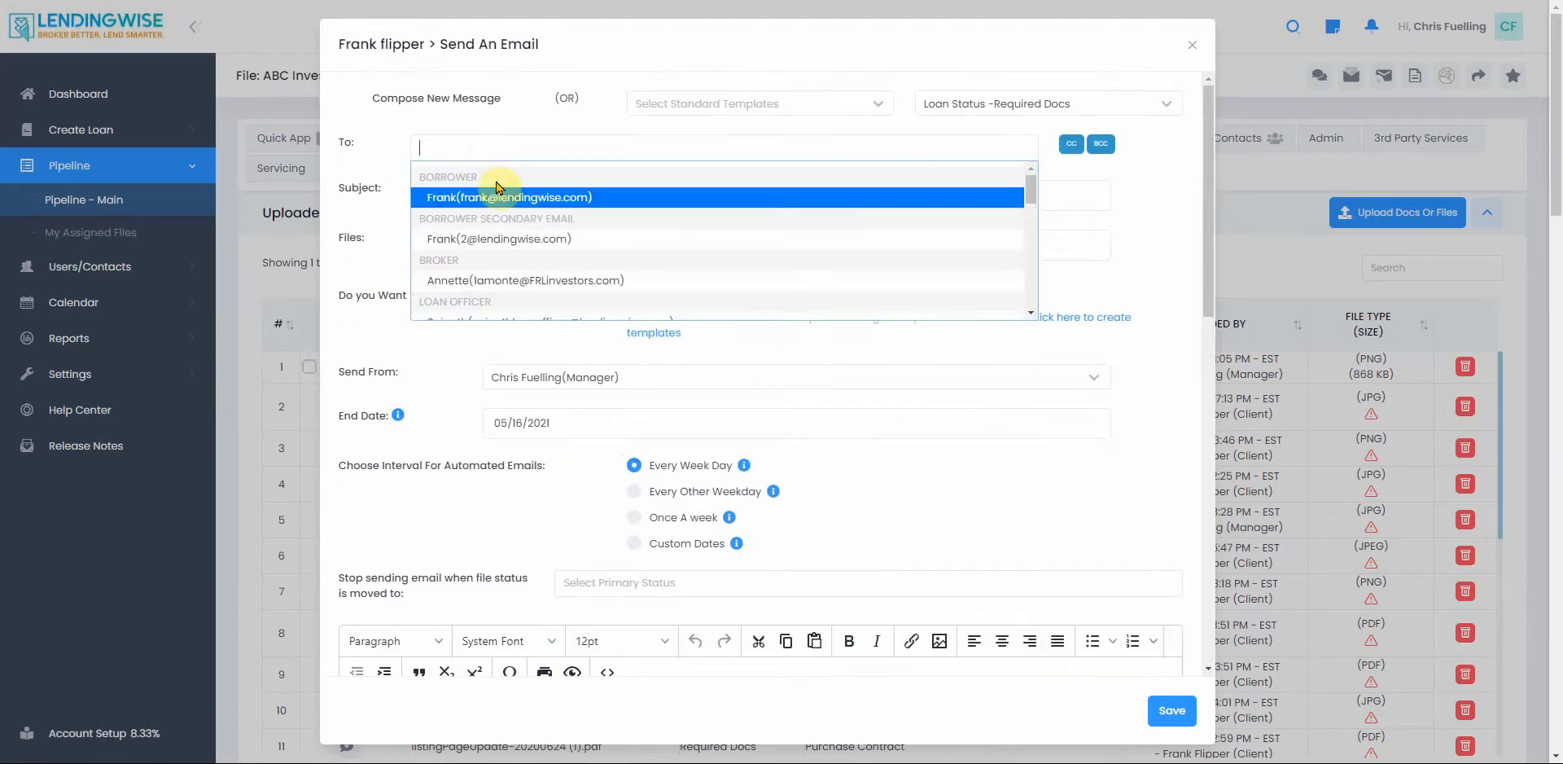
pyautogui.click(488, 196)
pyautogui.click(1071, 143)
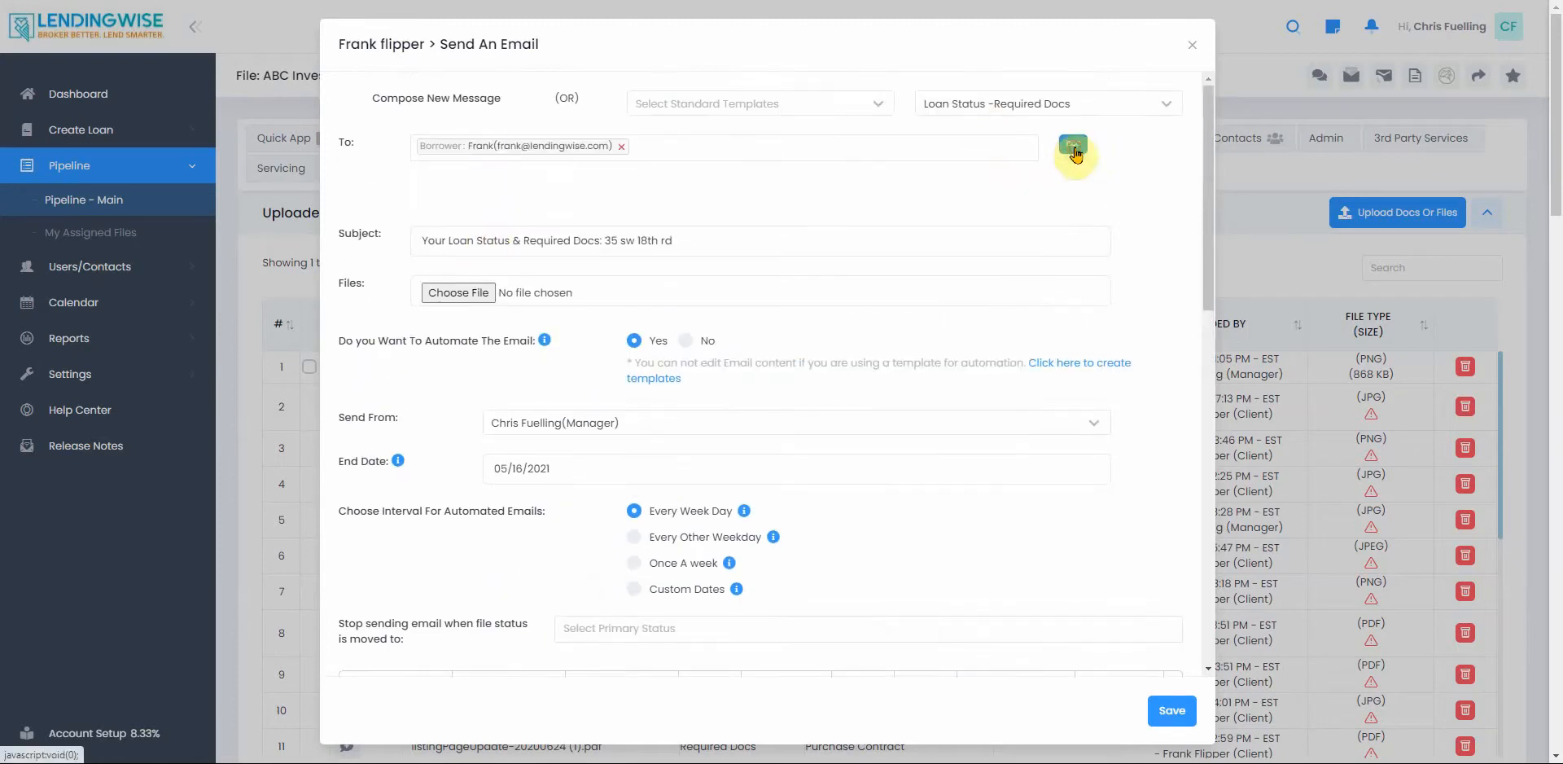
pyautogui.click(516, 191)
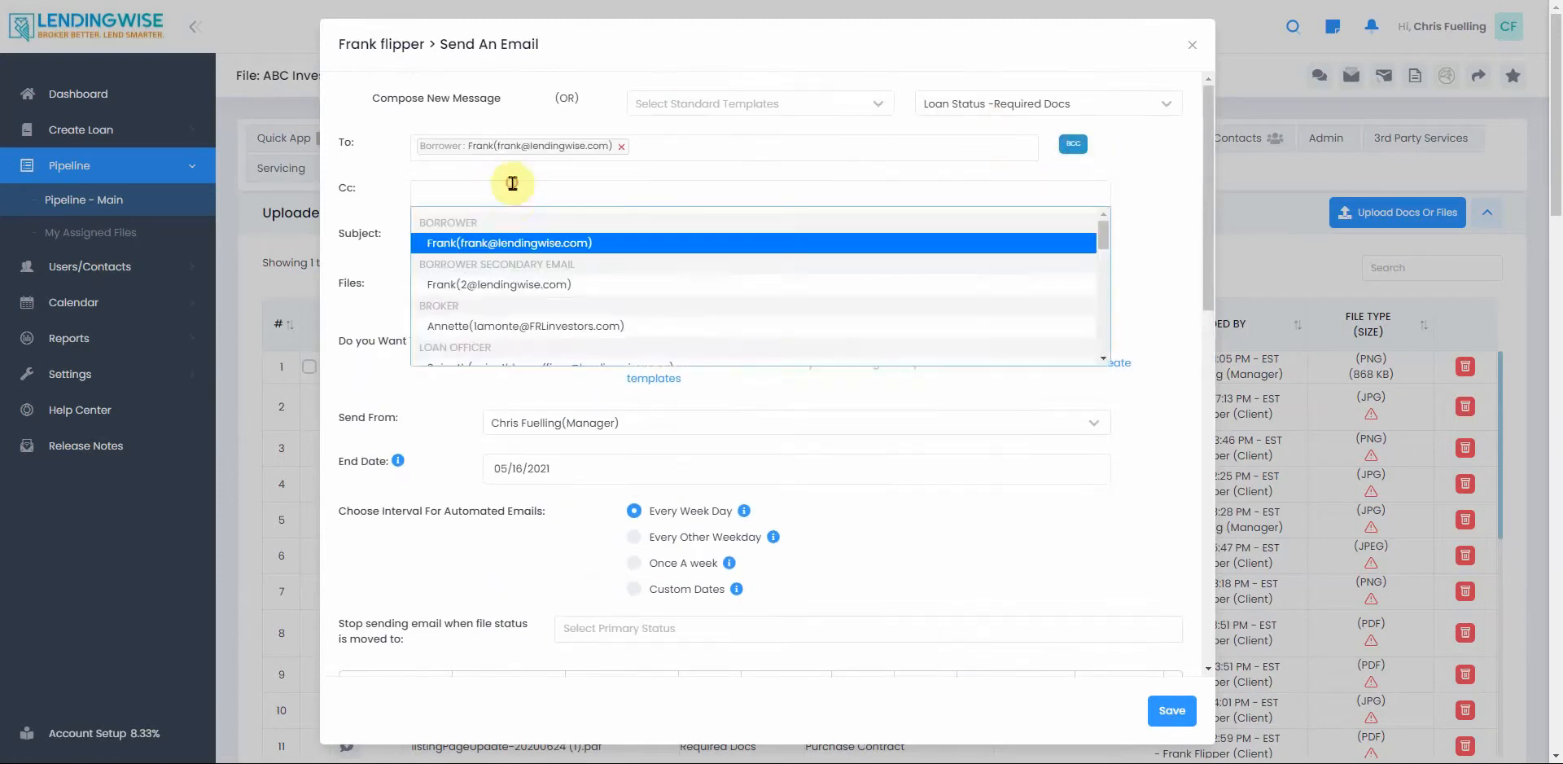
pyautogui.click(501, 327)
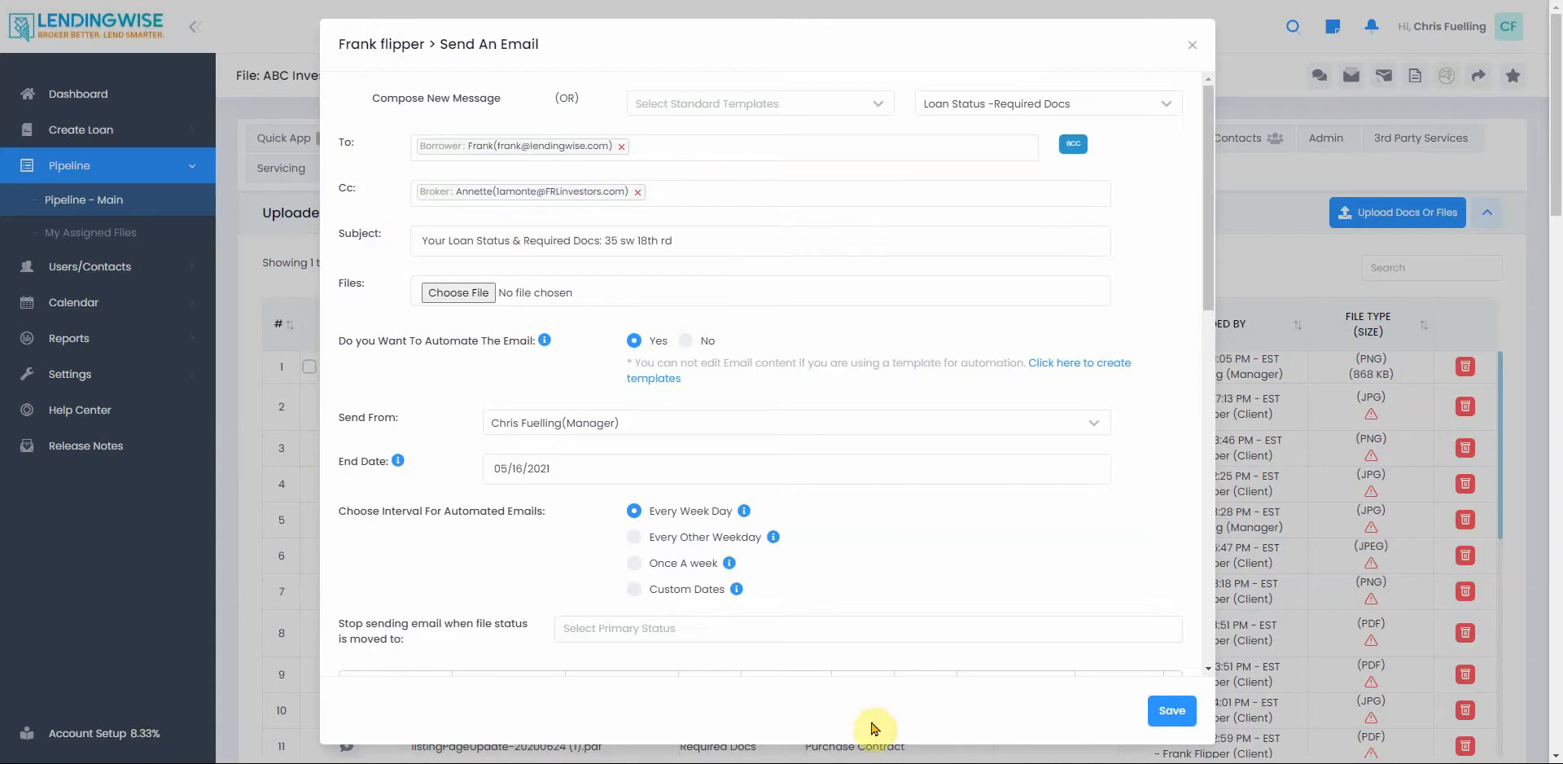
# Step: Browse the other available Cc recipients and close the email form without saving it
pyautogui.click(773, 193)
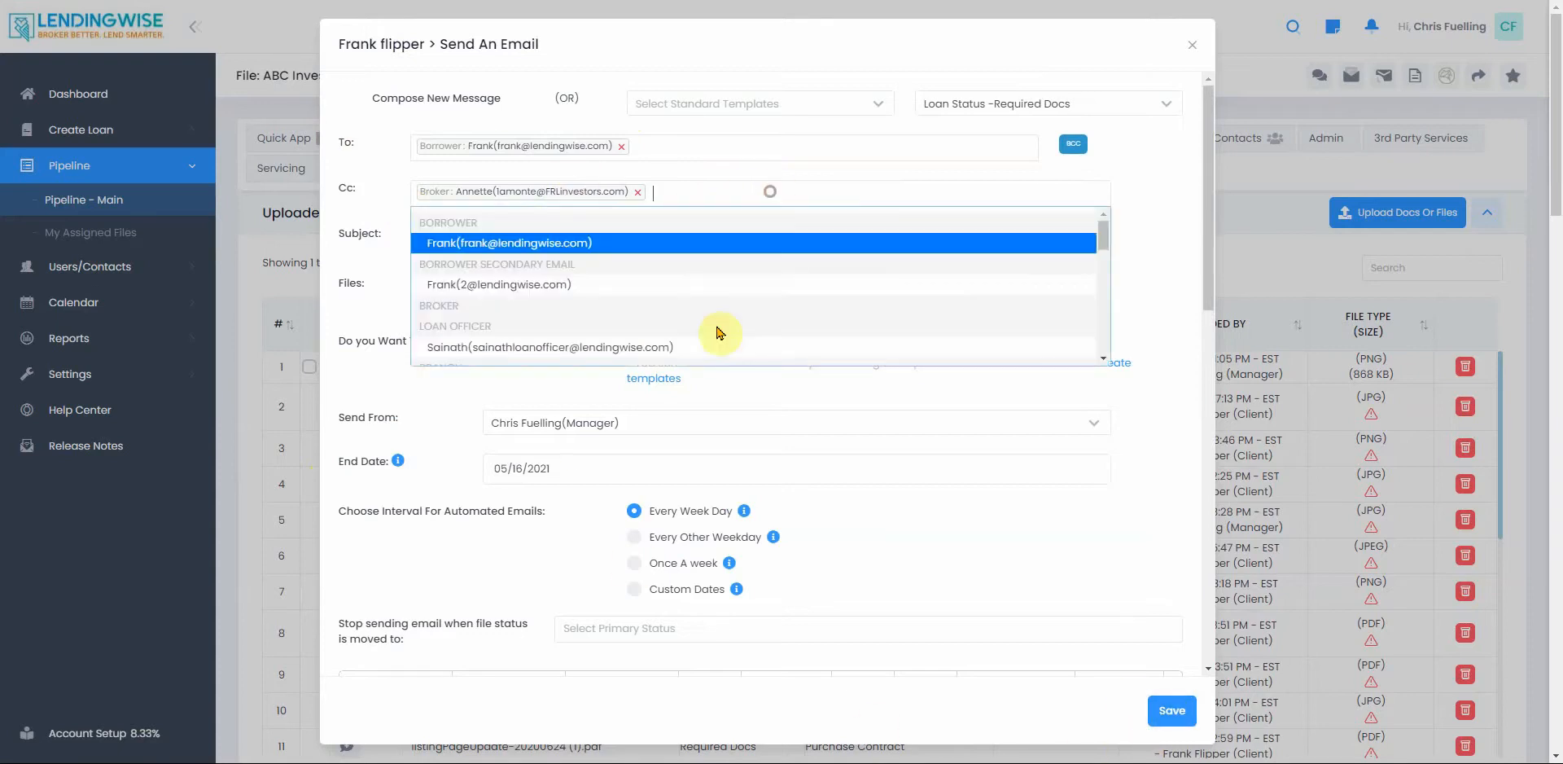
pyautogui.scroll(-3, 663, 304)
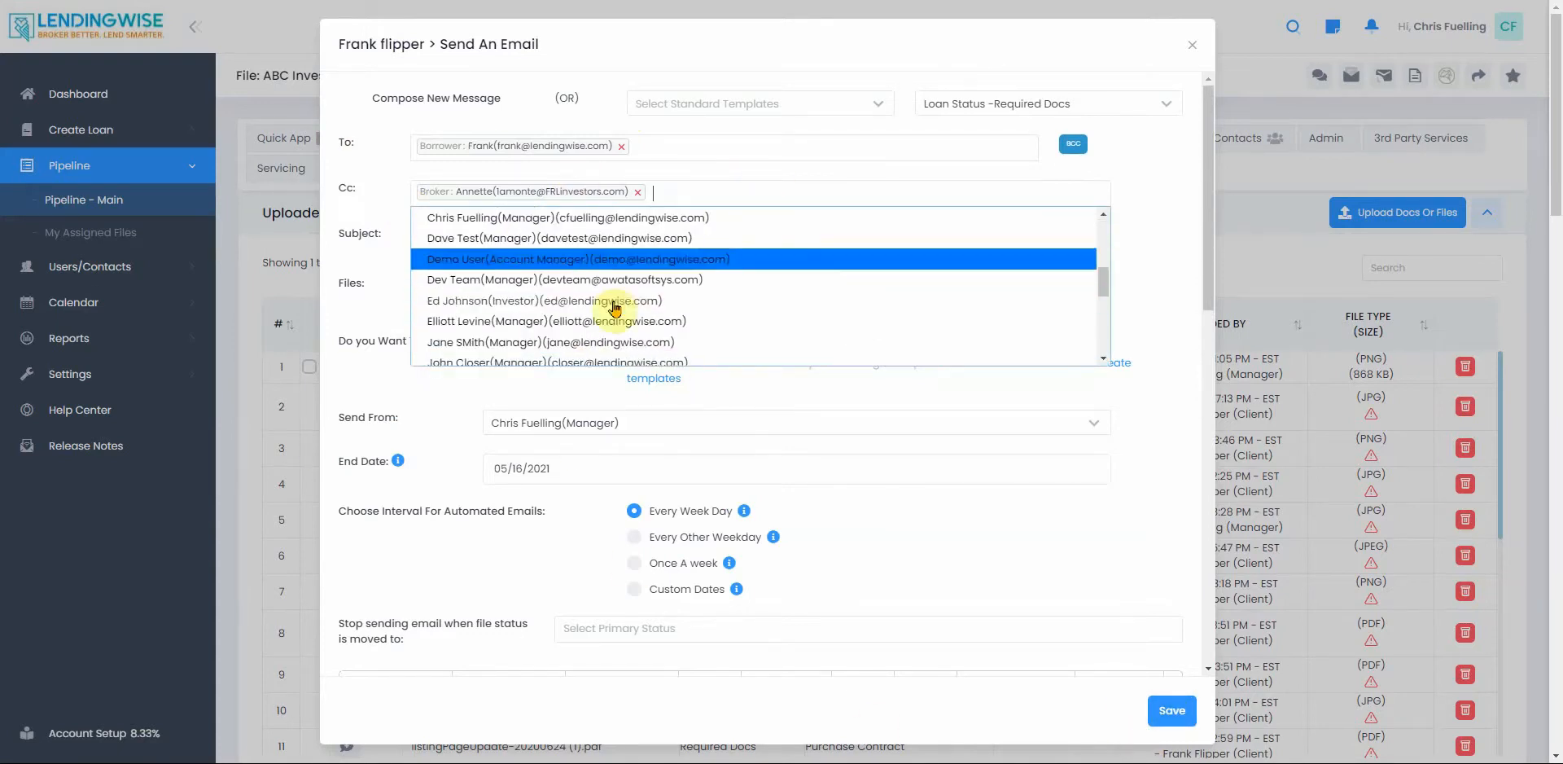
pyautogui.click(1147, 167)
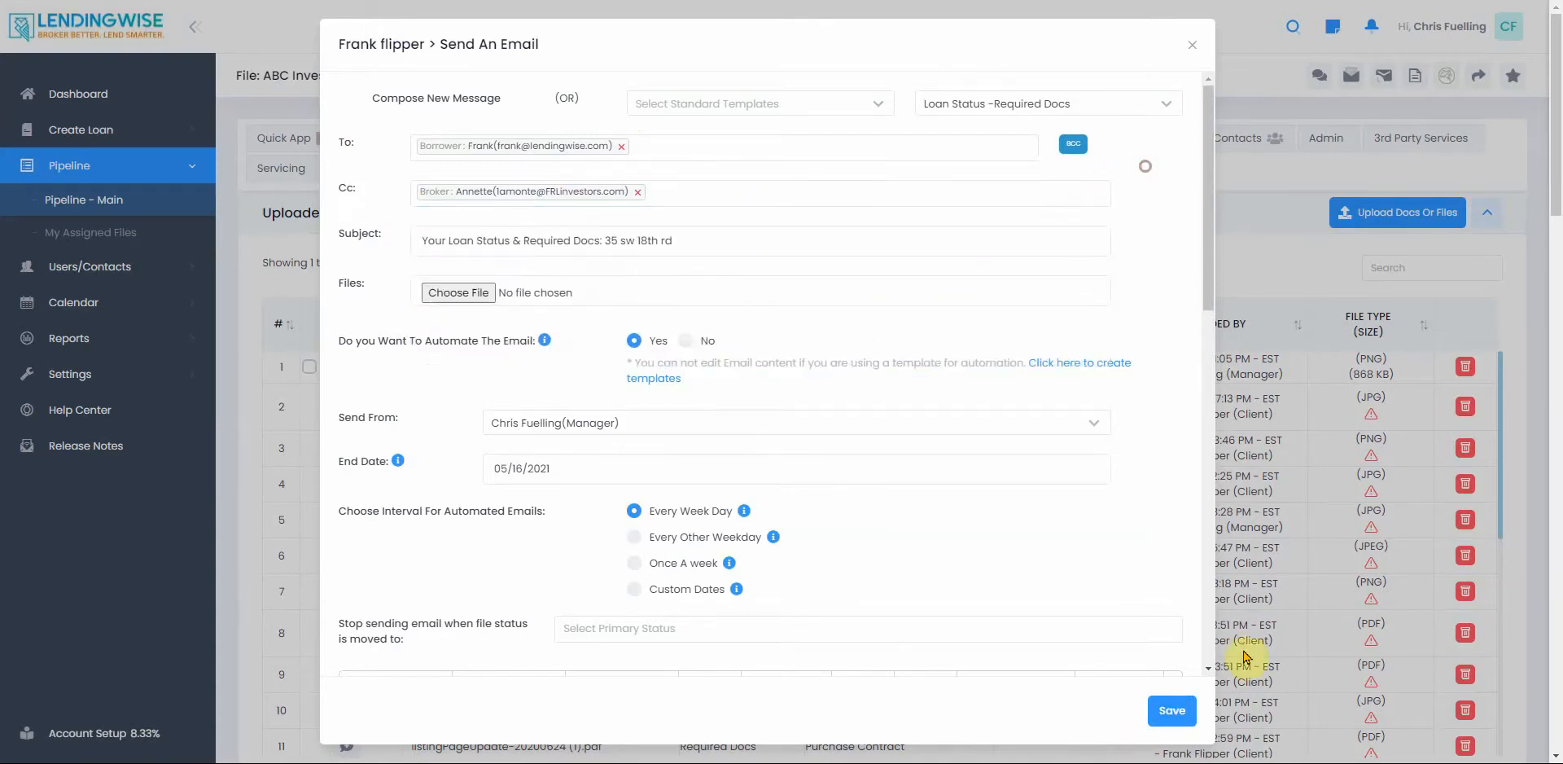
pyautogui.click(1193, 44)
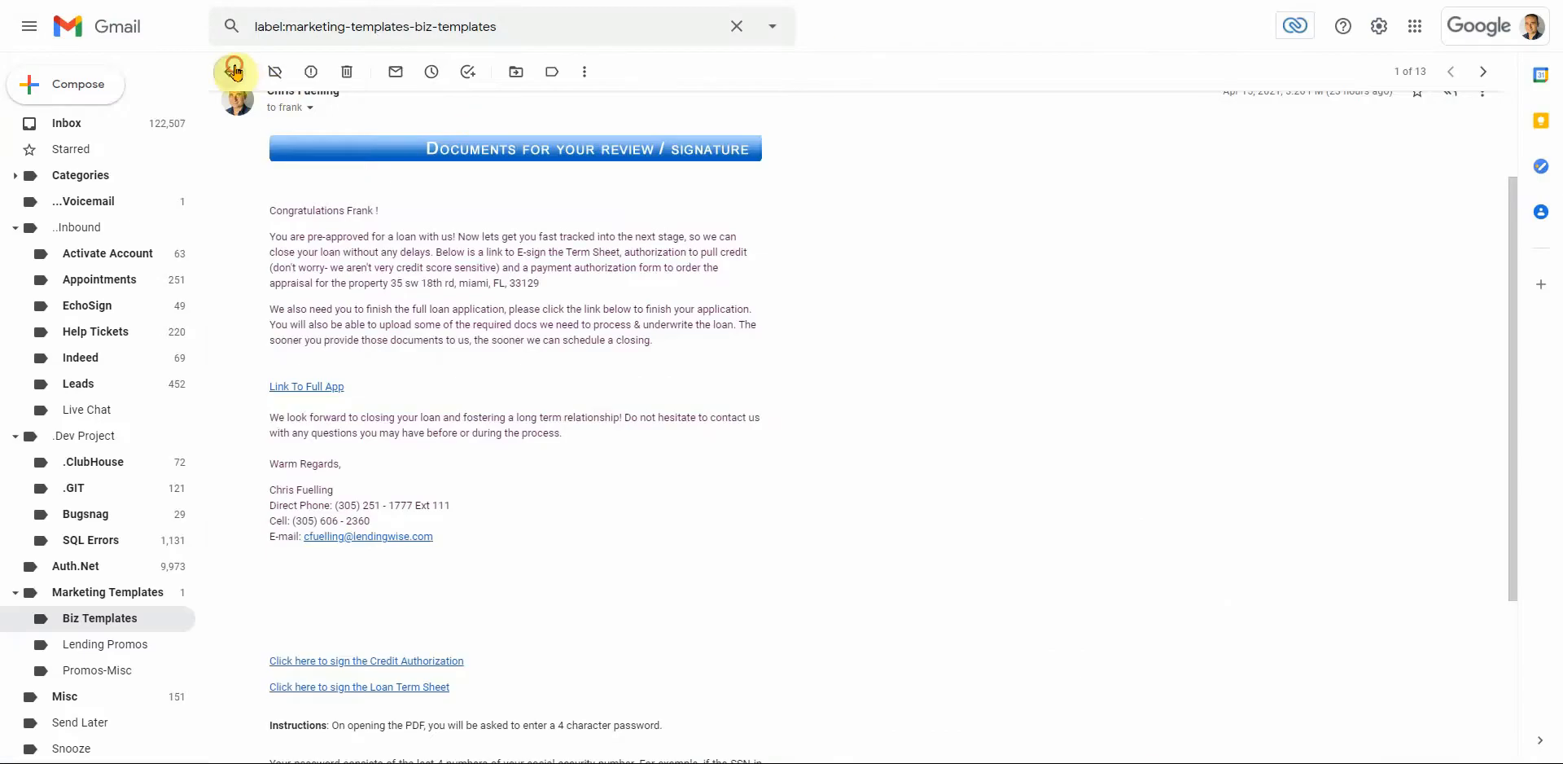
# Step: In Gmail's Biz Templates label, open the "Items needed for your loan file" email and review its document status table
pyautogui.click(233, 71)
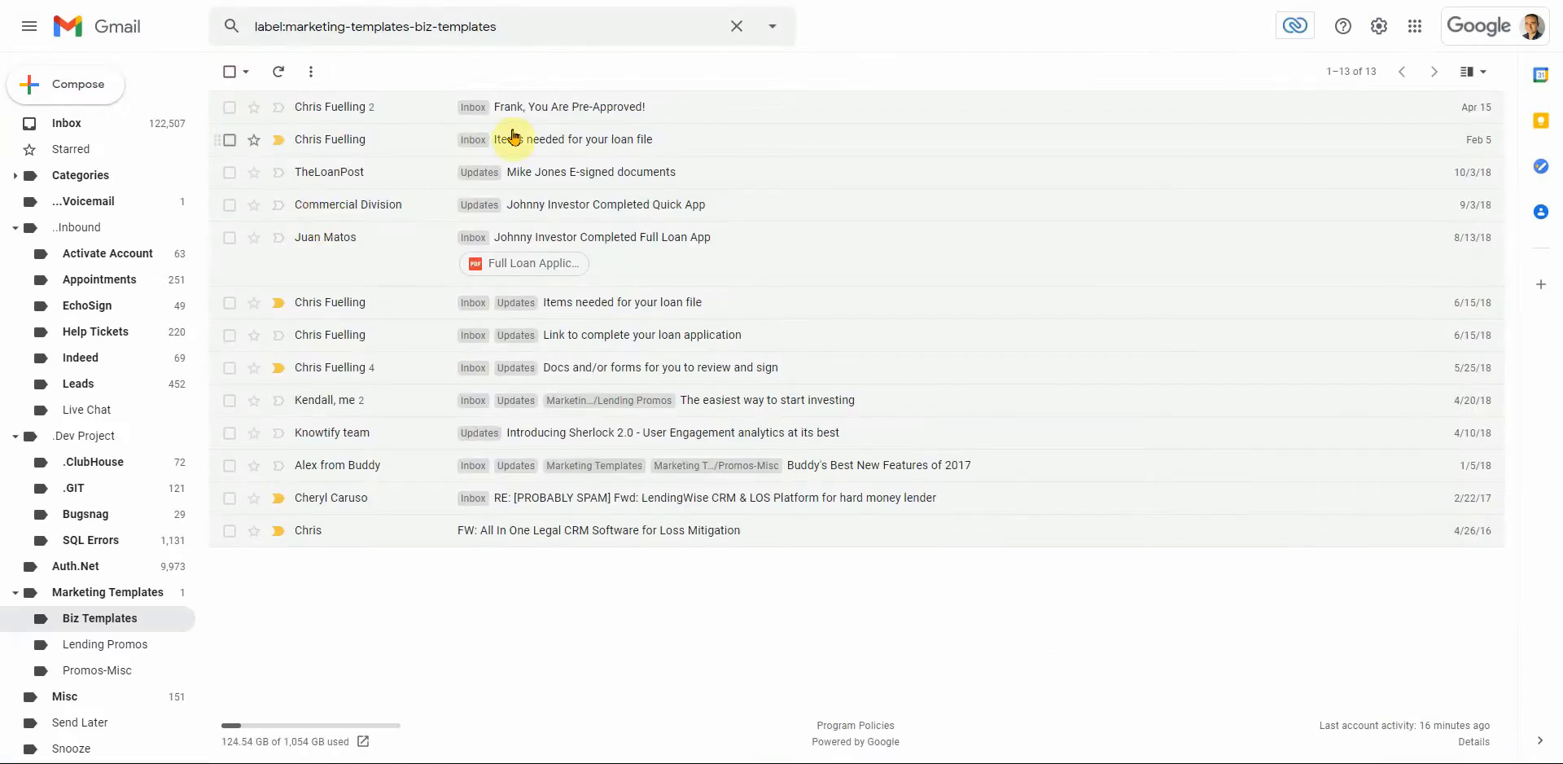
pyautogui.click(592, 145)
pyautogui.scroll(-2, 359, 345)
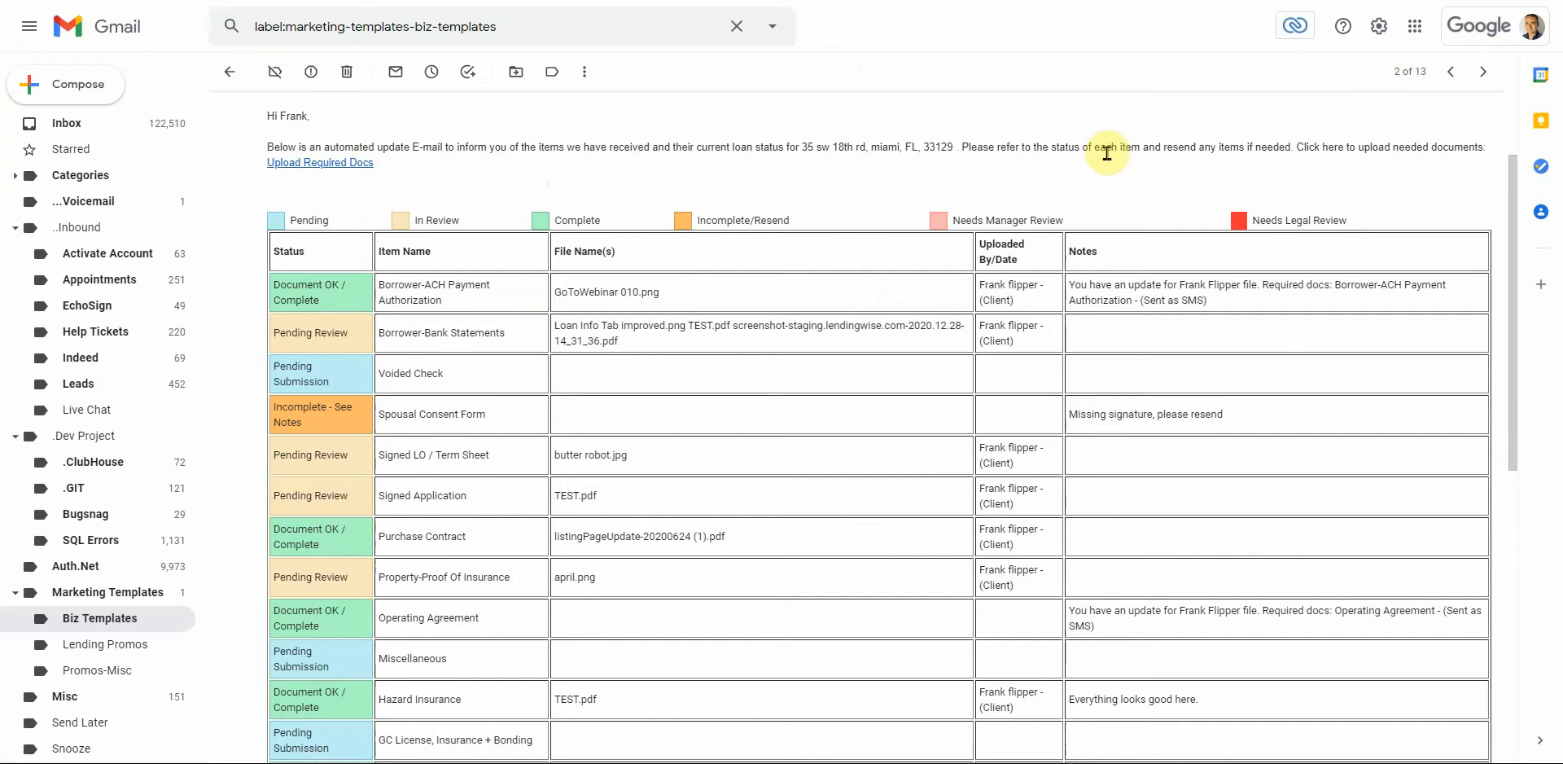
pyautogui.scroll(-2, 554, 355)
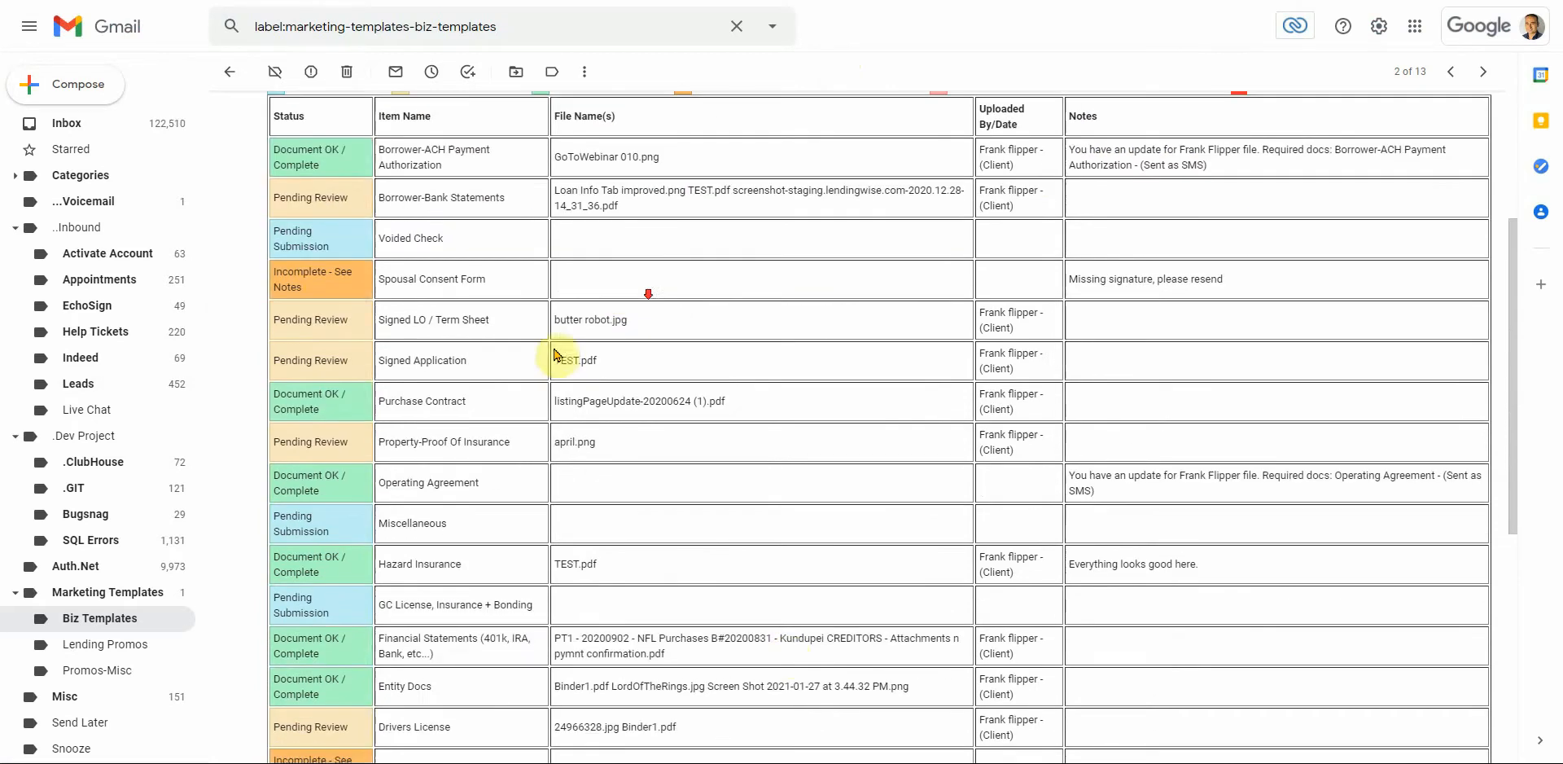
pyautogui.scroll(-3, 893, 326)
pyautogui.scroll(7, 893, 345)
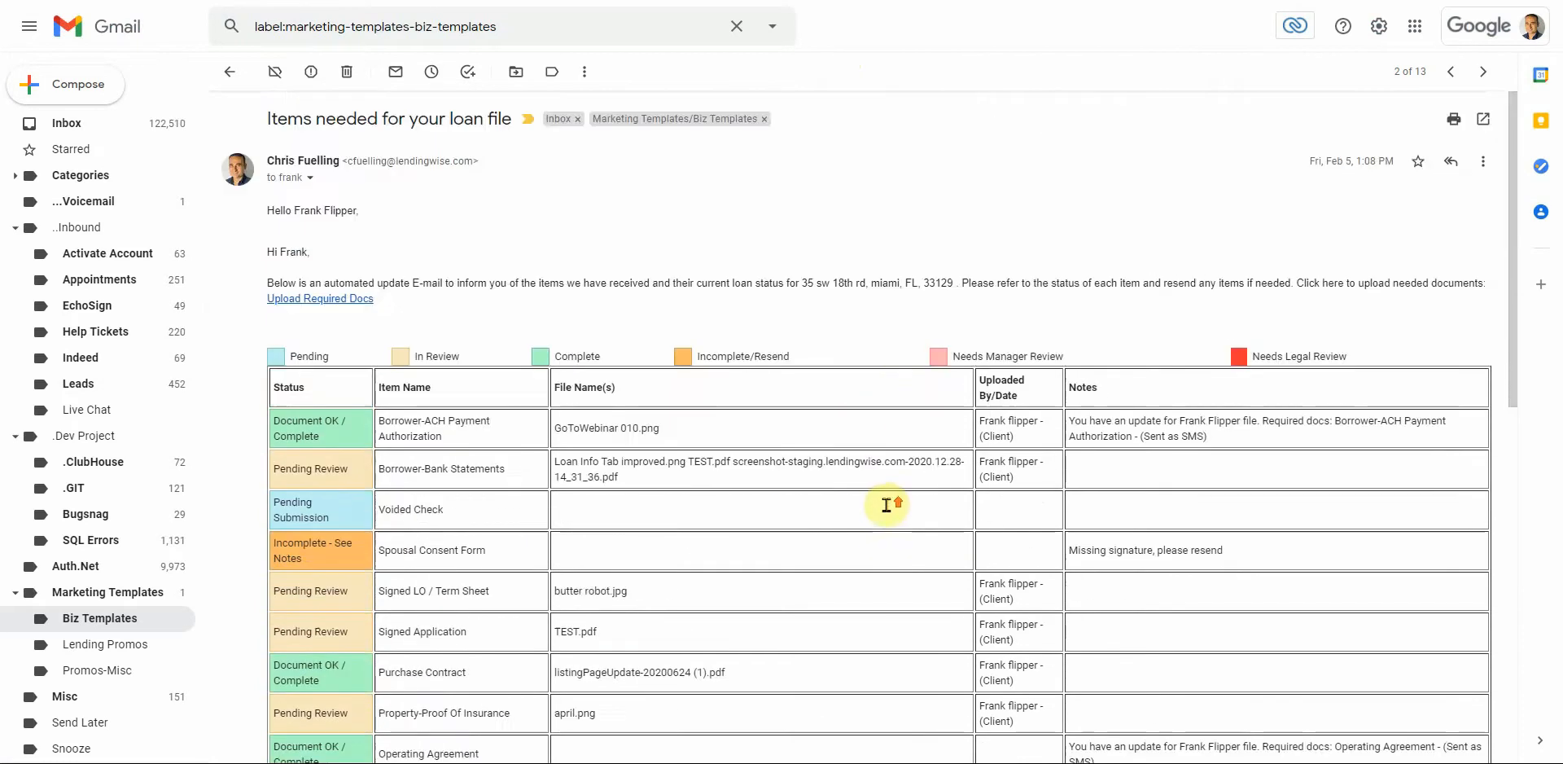
pyautogui.scroll(-2, 876, 566)
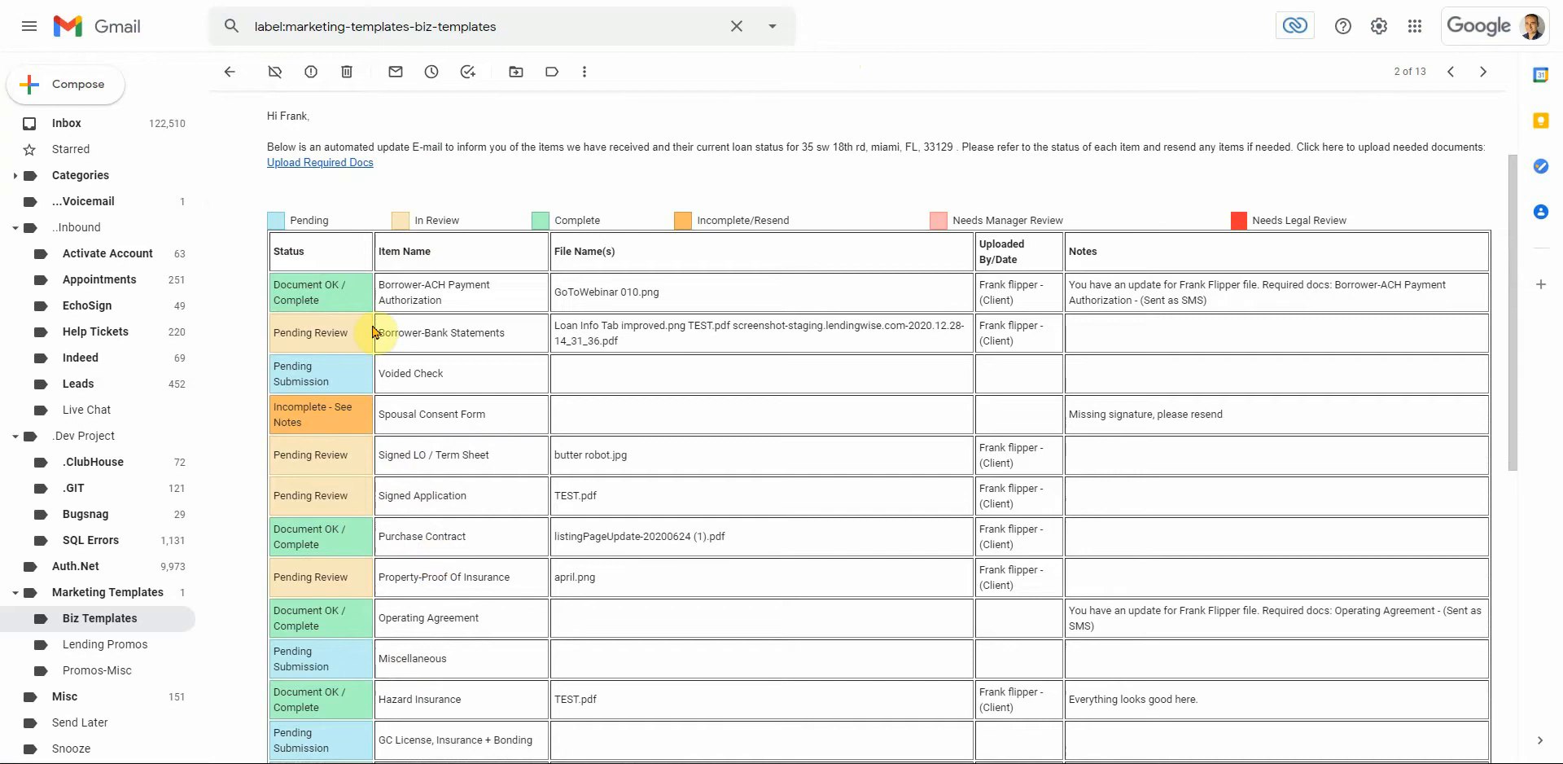
# Step: Open the email's Upload Required Docs link and review the status of every document in the borrower's portal
pyautogui.click(330, 162)
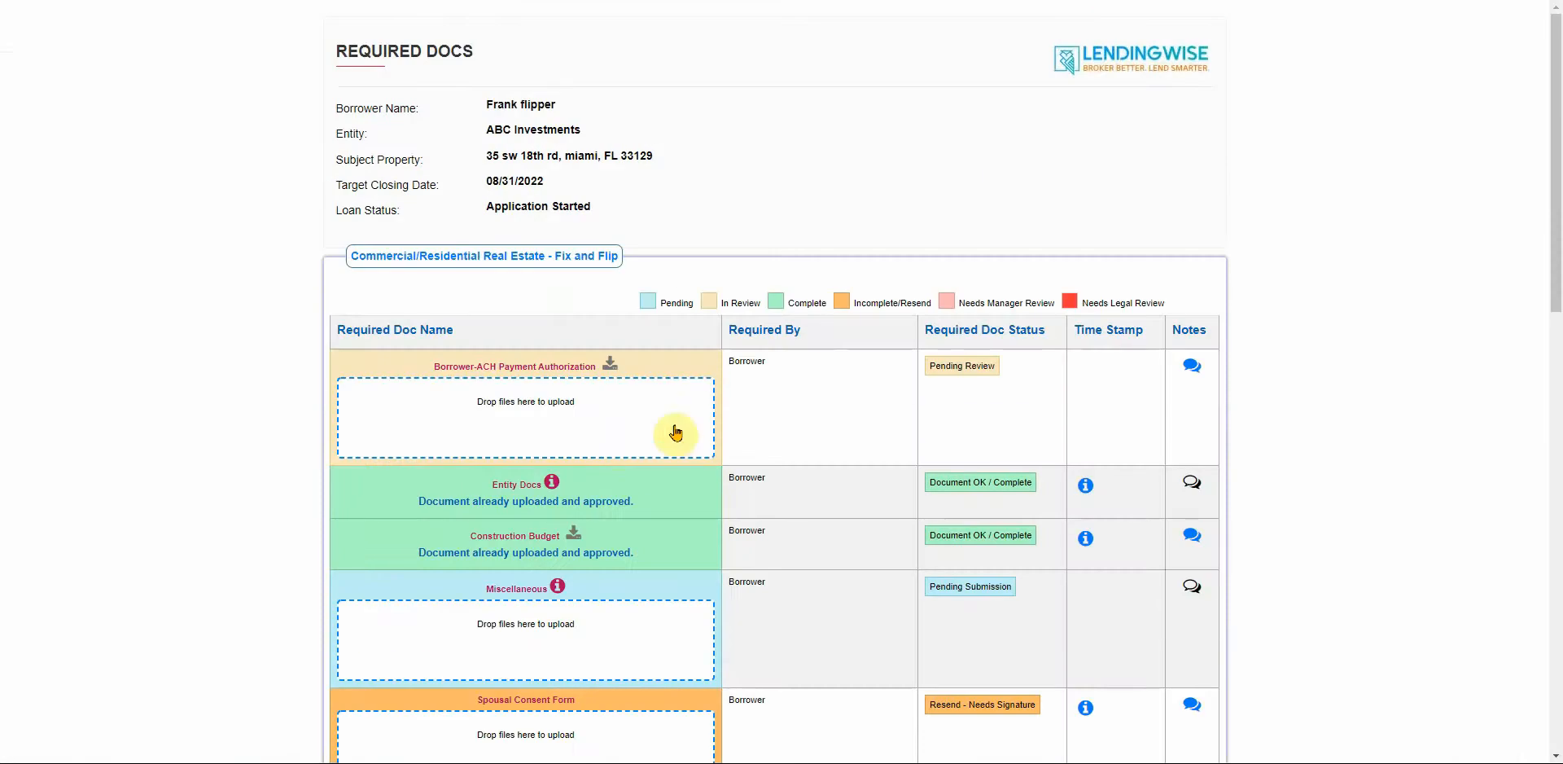
pyautogui.scroll(-2, 529, 384)
pyautogui.scroll(-8, 585, 552)
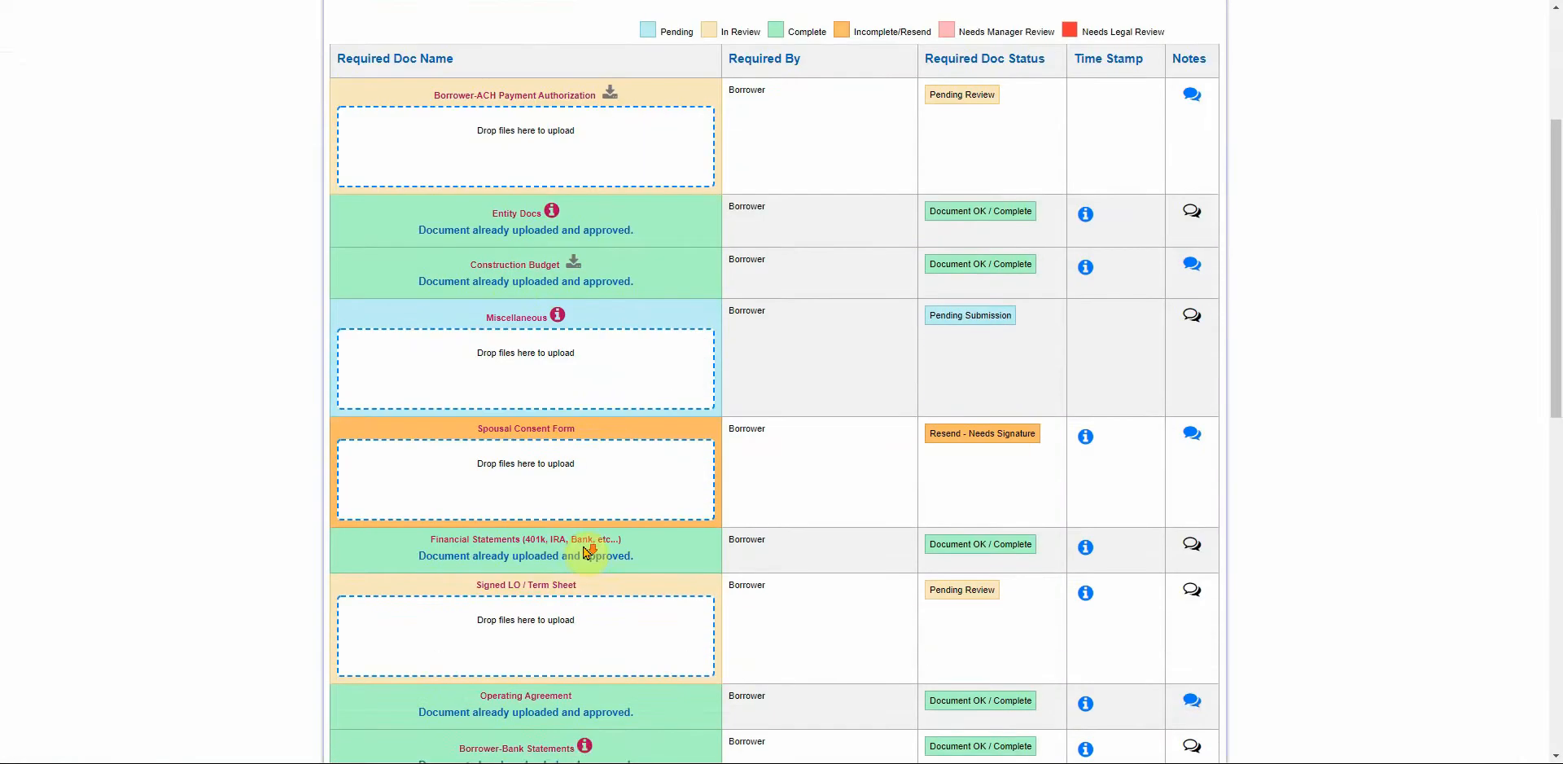
pyautogui.scroll(-6, 773, 653)
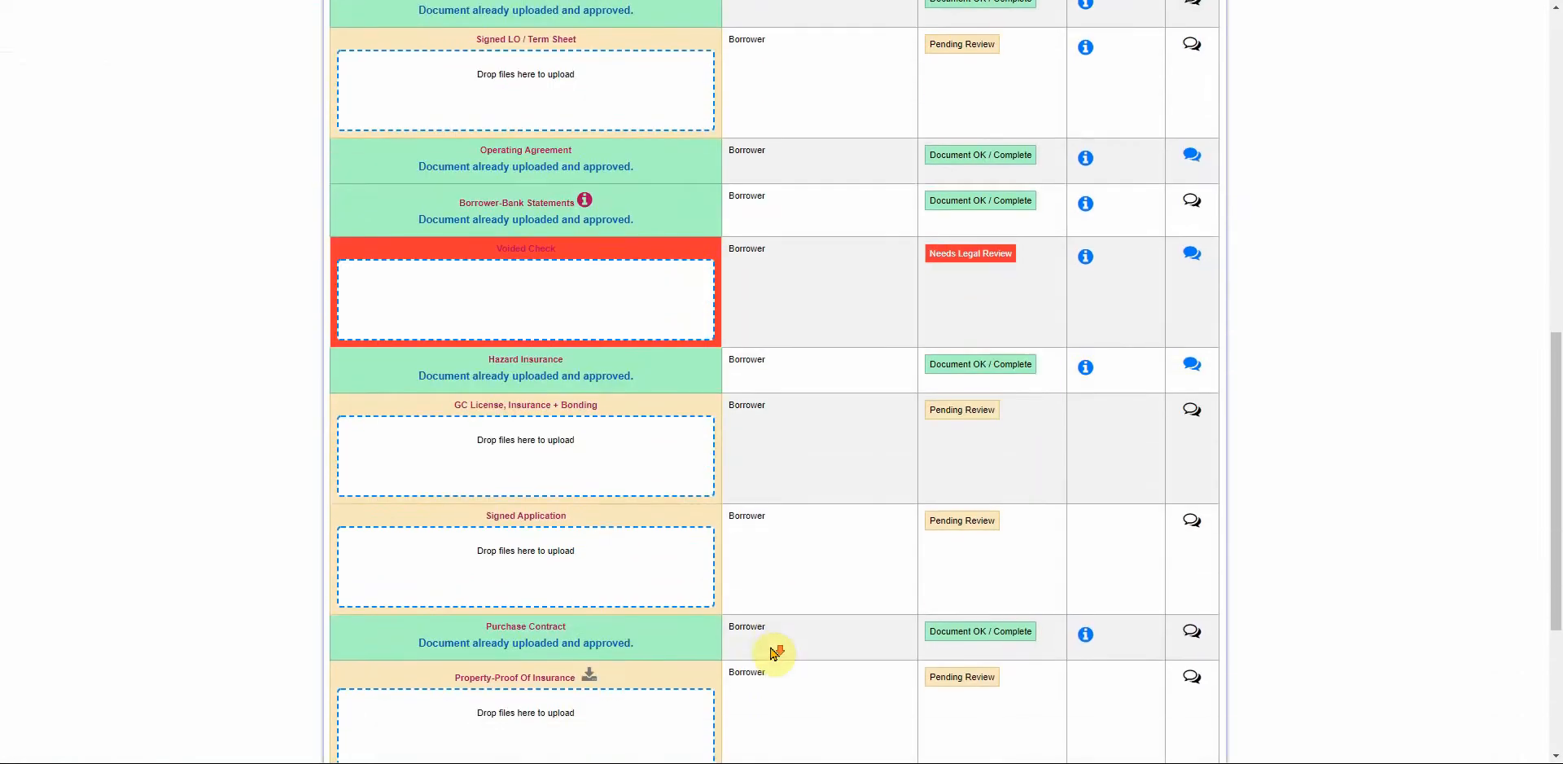
pyautogui.scroll(16, 776, 646)
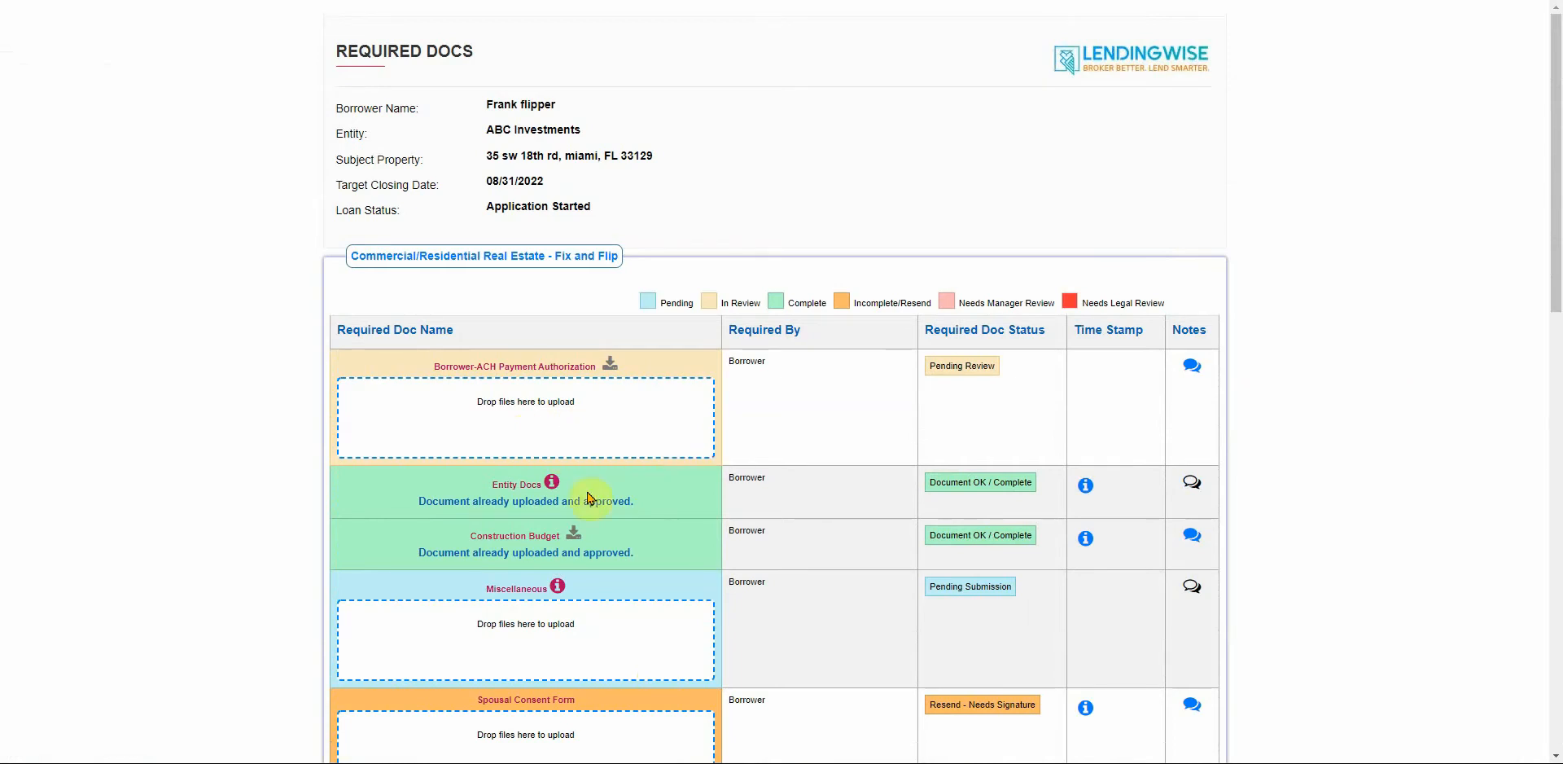
# Step: Re-examine the portal's upload areas and approved rows from Borrower-ACH Payment Authorization through Voided Check, and the loan details above them
pyautogui.scroll(-2, 594, 495)
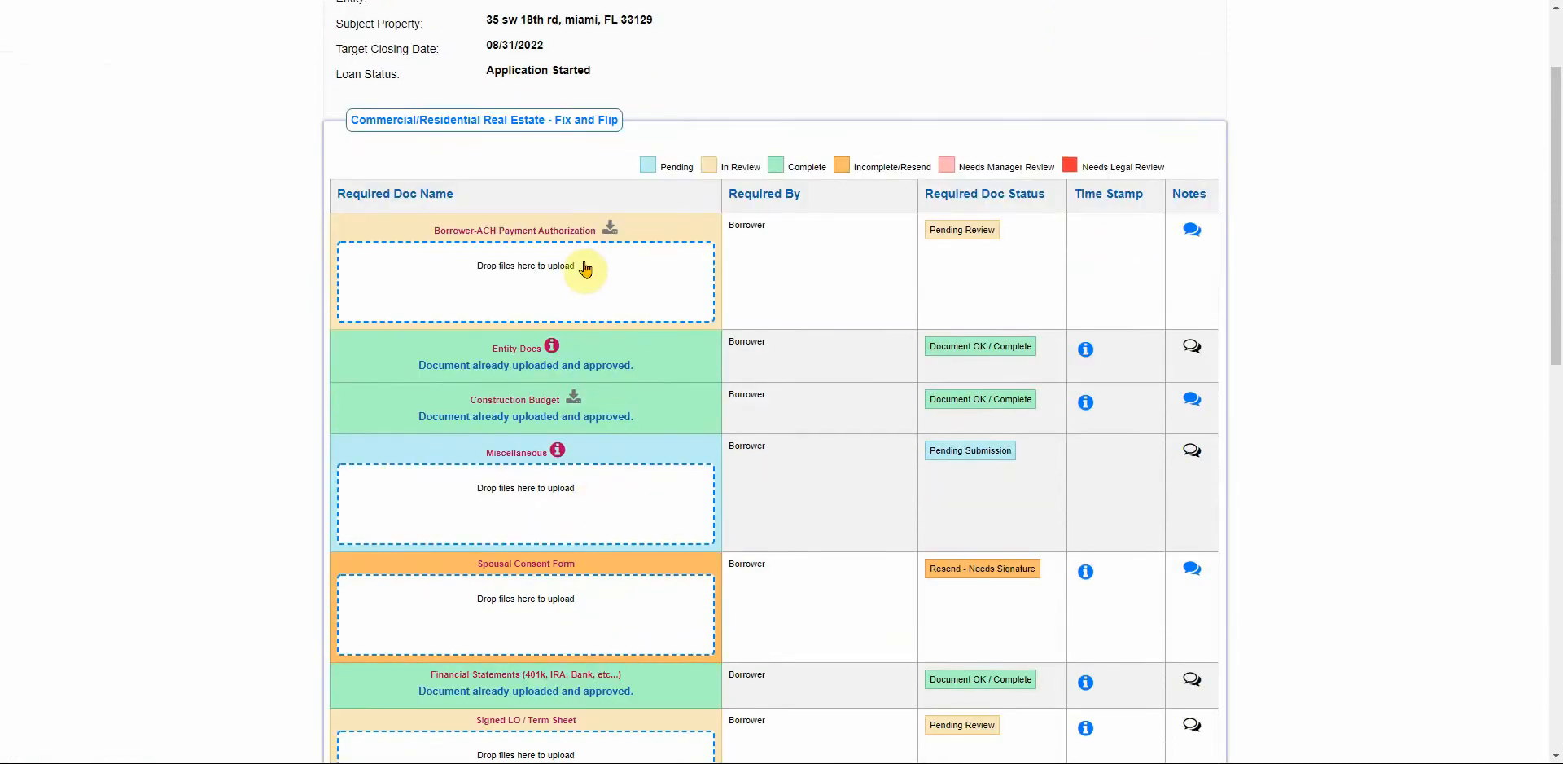
pyautogui.scroll(-2, 592, 365)
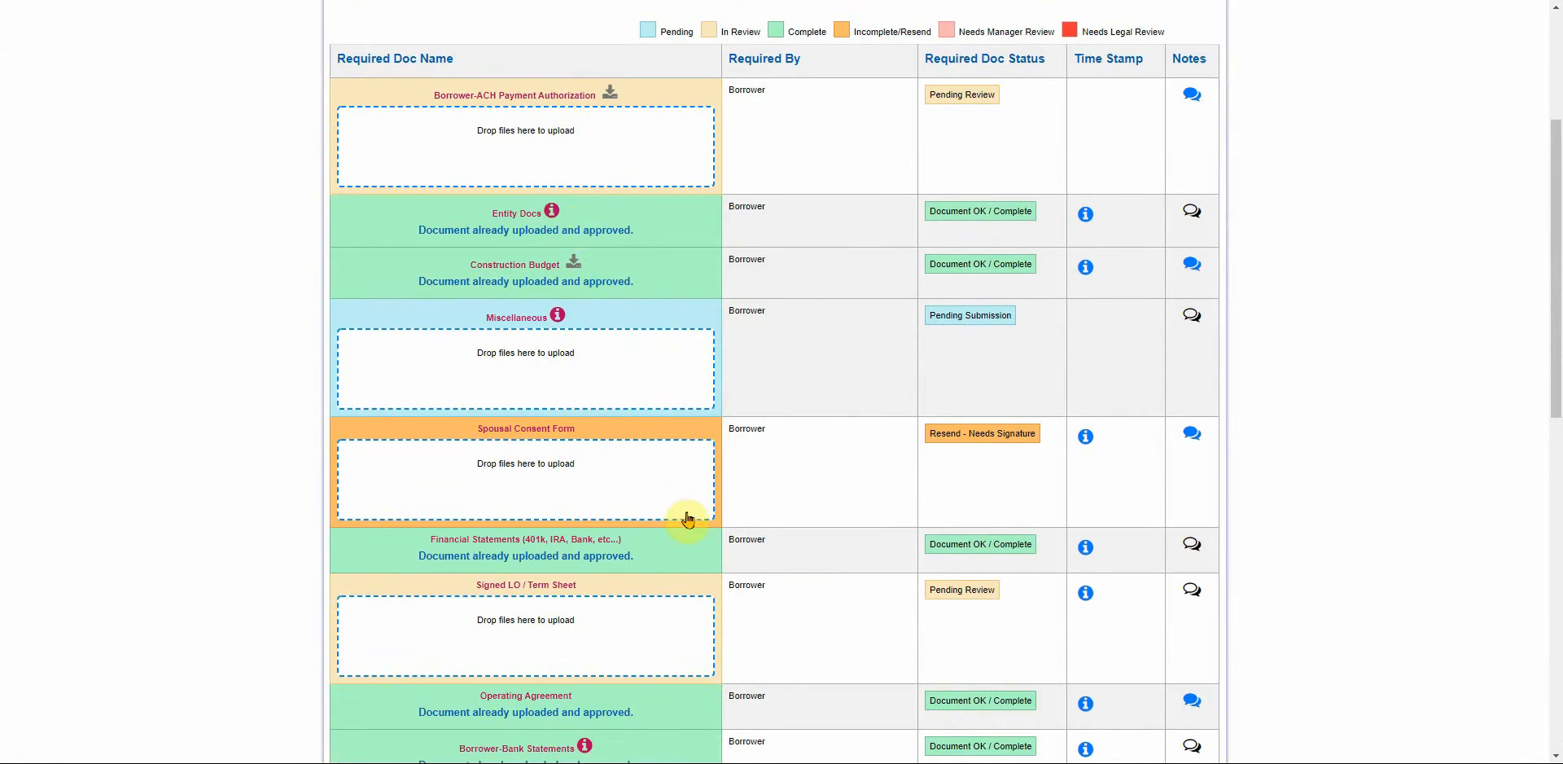
pyautogui.scroll(-2, 646, 419)
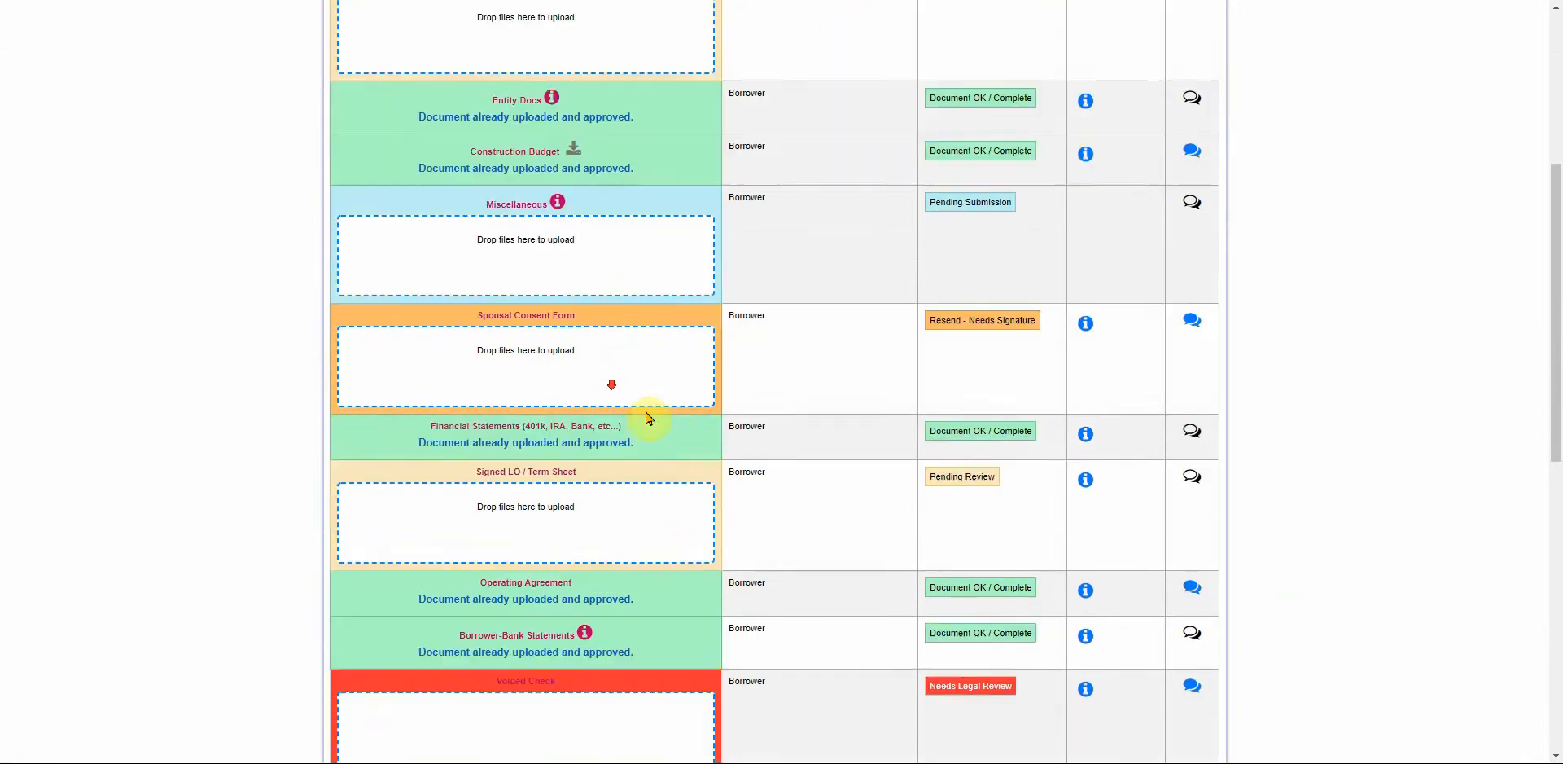
pyautogui.scroll(5, 740, 412)
pyautogui.moveTo(480, 183); pyautogui.dragTo(544, 179)
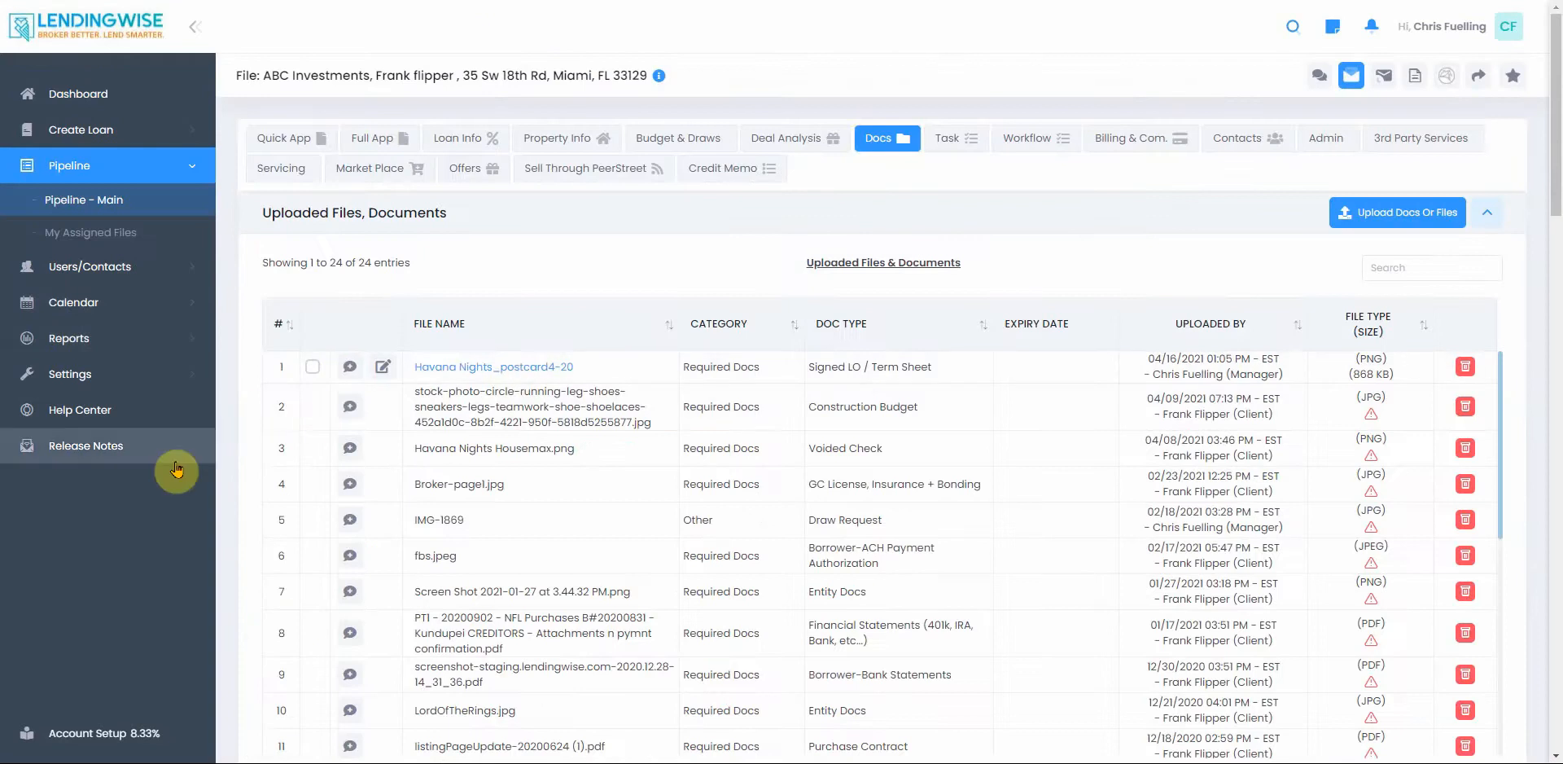
# Step: Switch back to LendingWise and look through the ABC Investments file's Docs page down to the E-mailed List
pyautogui.scroll(-2, 719, 391)
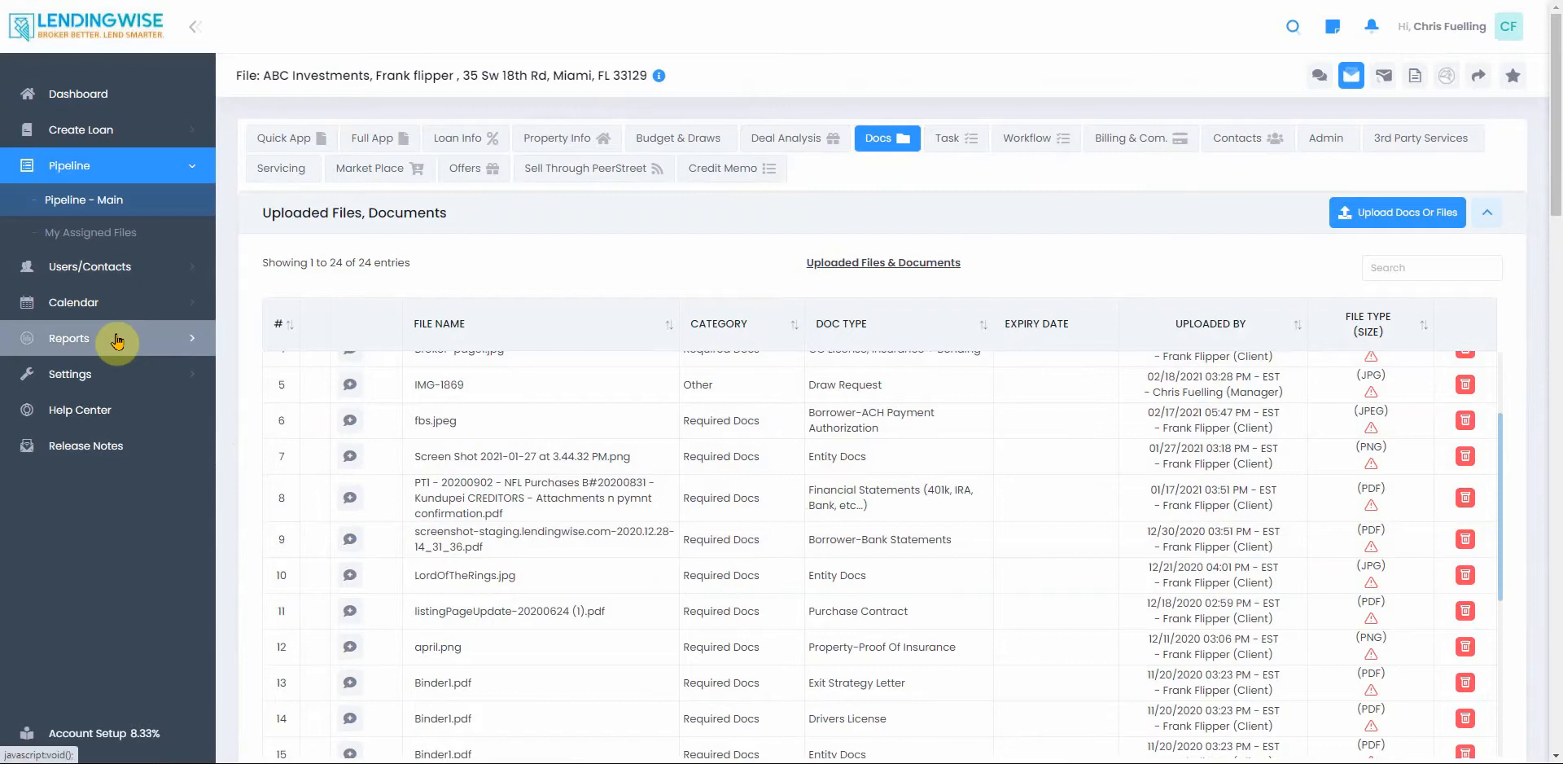
pyautogui.scroll(-1, 329, 500)
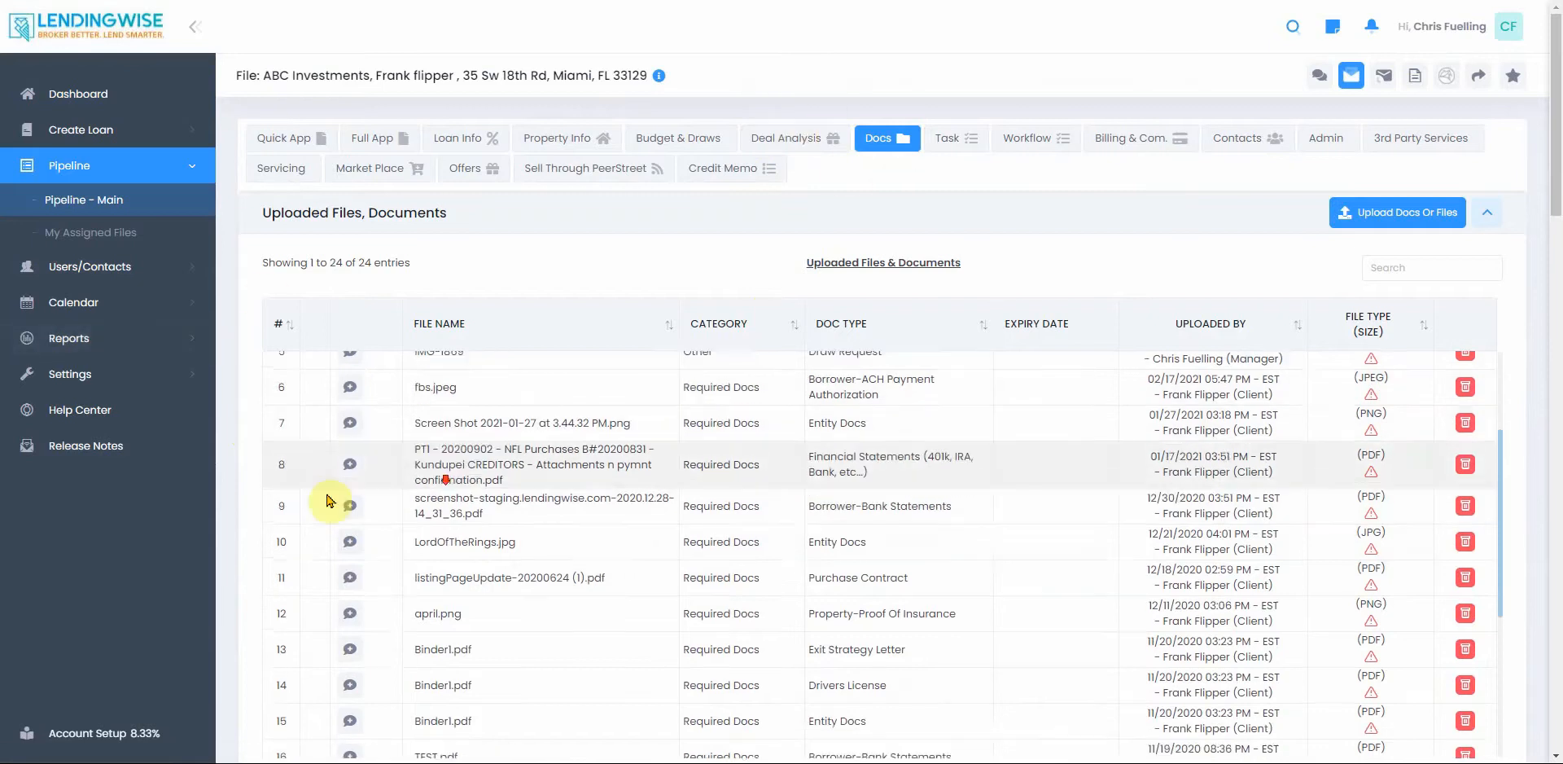
pyautogui.scroll(-10, 328, 500)
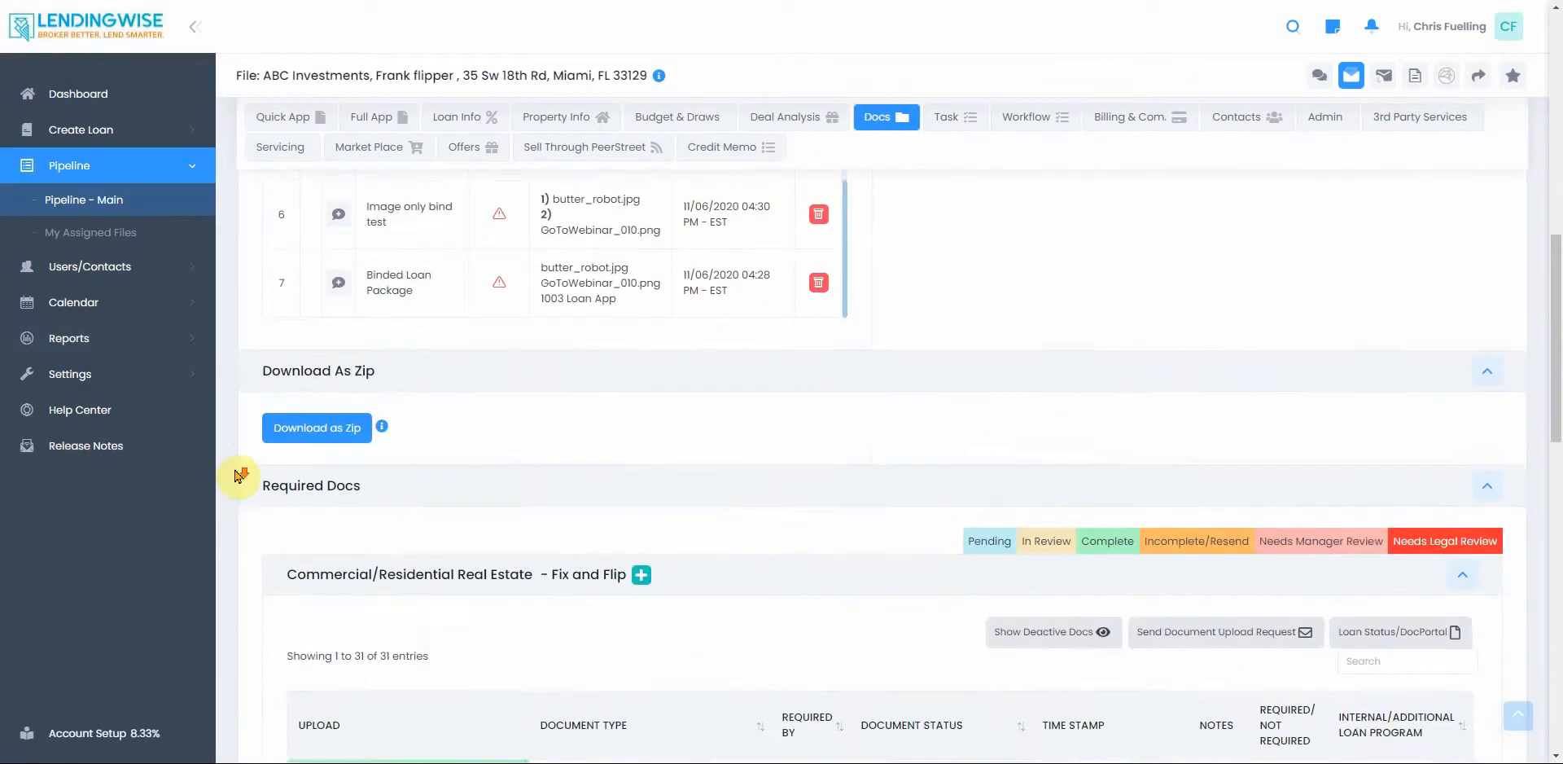
pyautogui.scroll(-15, 239, 475)
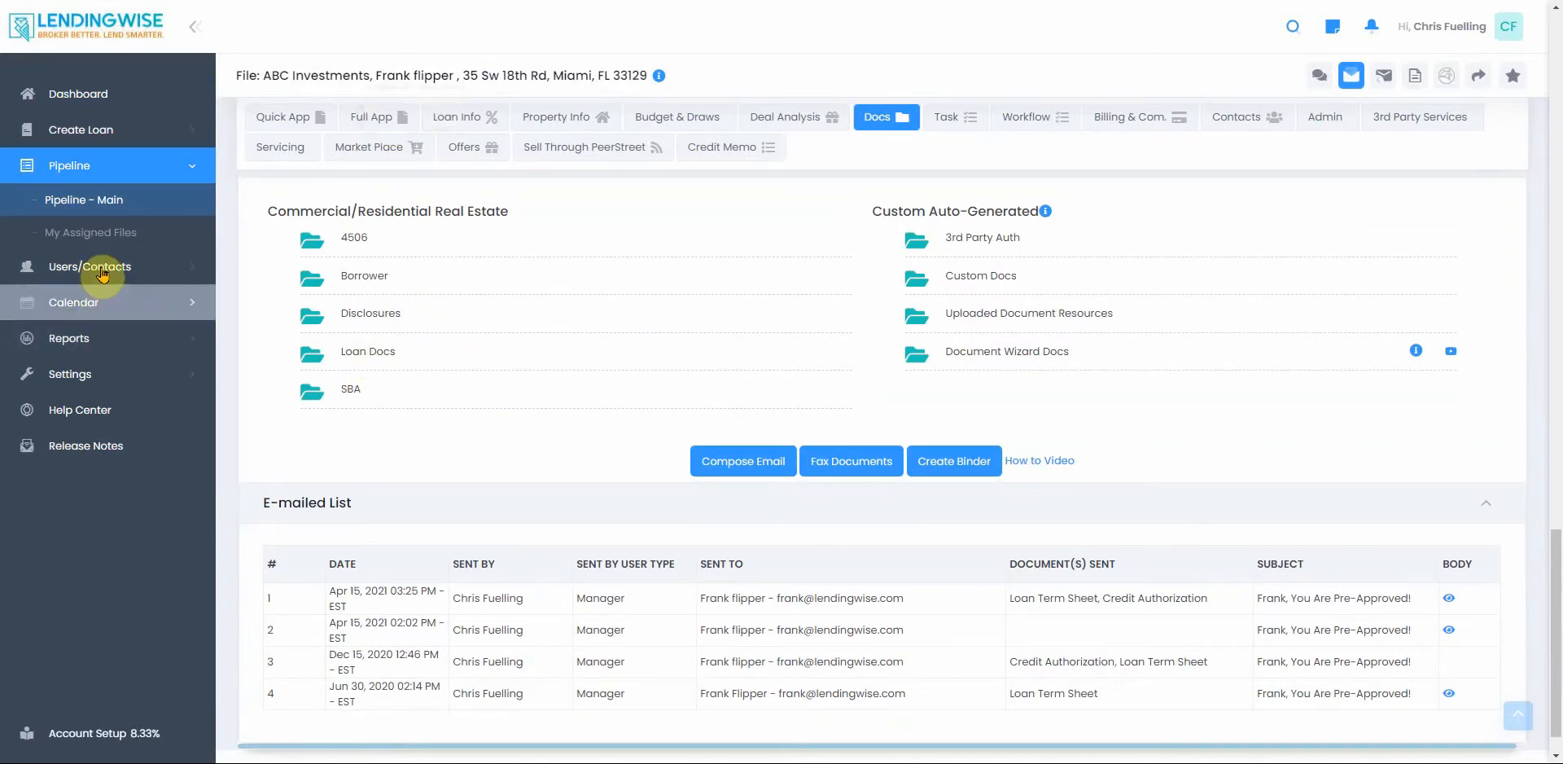
# Step: Open the ABC Investments file's Workflow page and check off "If Distressed sale- check for restrictions" under Processing & Underwriting Workflow
pyautogui.scroll(1, 324, 241)
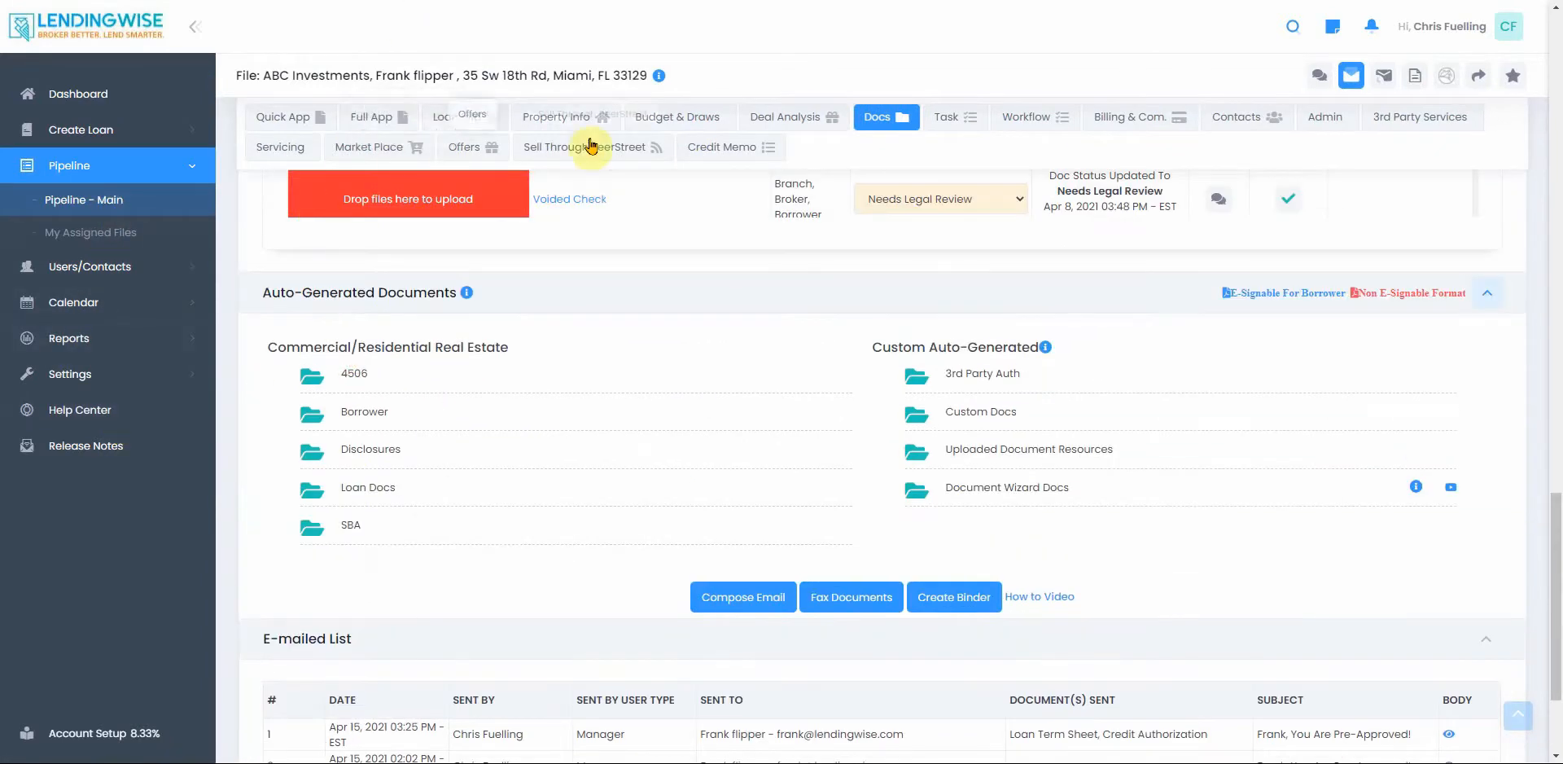
pyautogui.click(1026, 123)
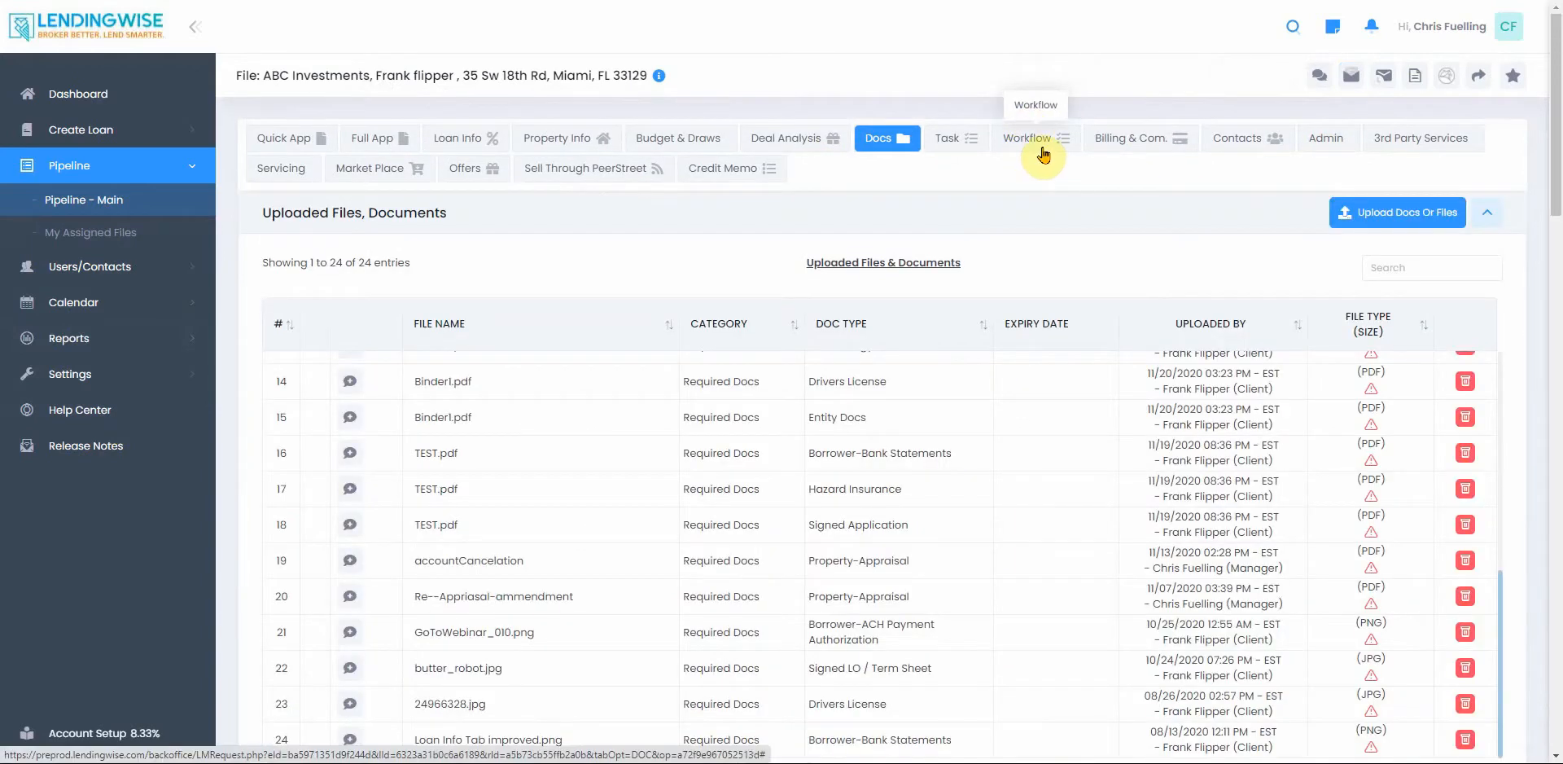
pyautogui.click(1041, 147)
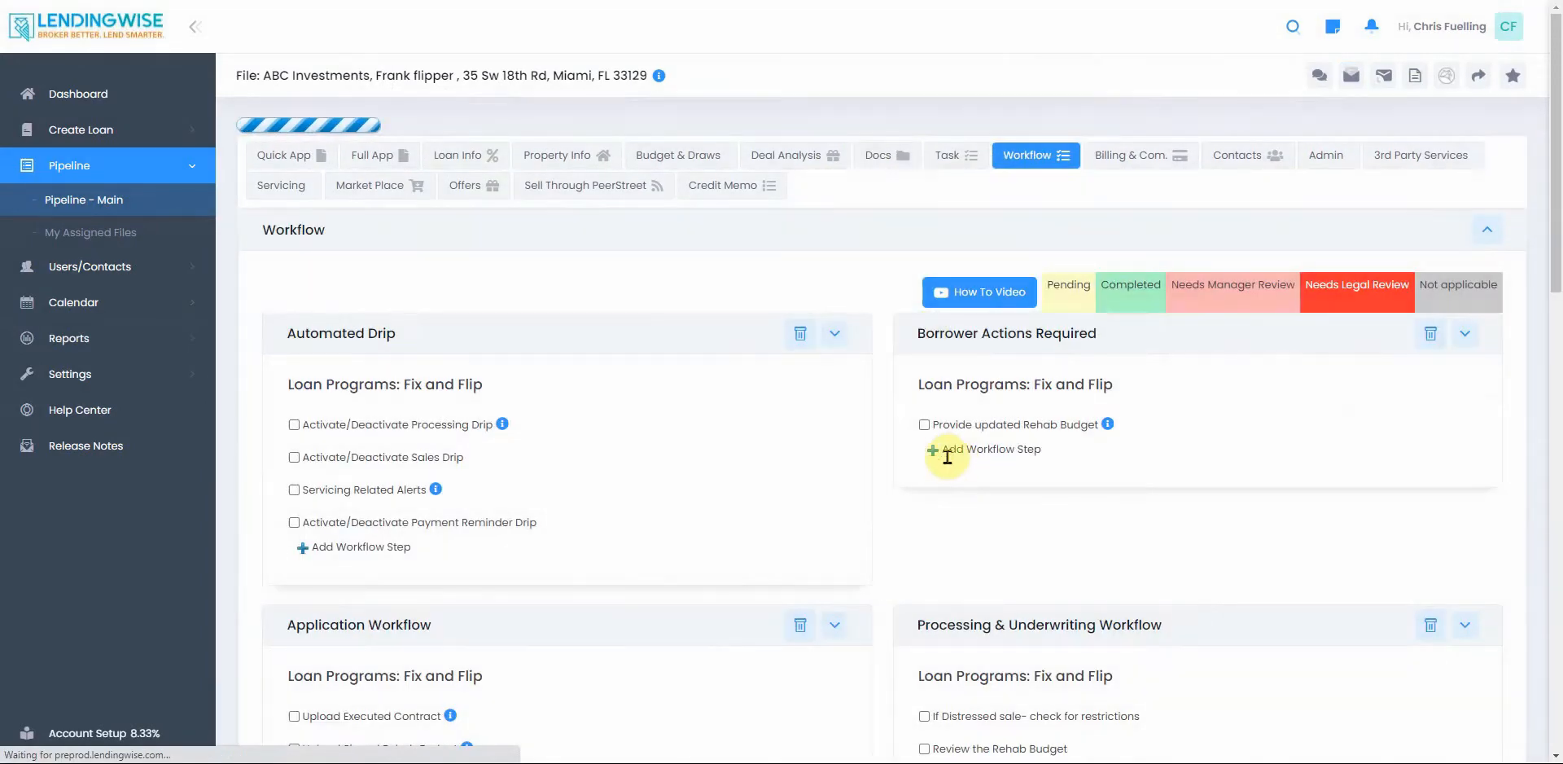
pyautogui.scroll(-4, 733, 533)
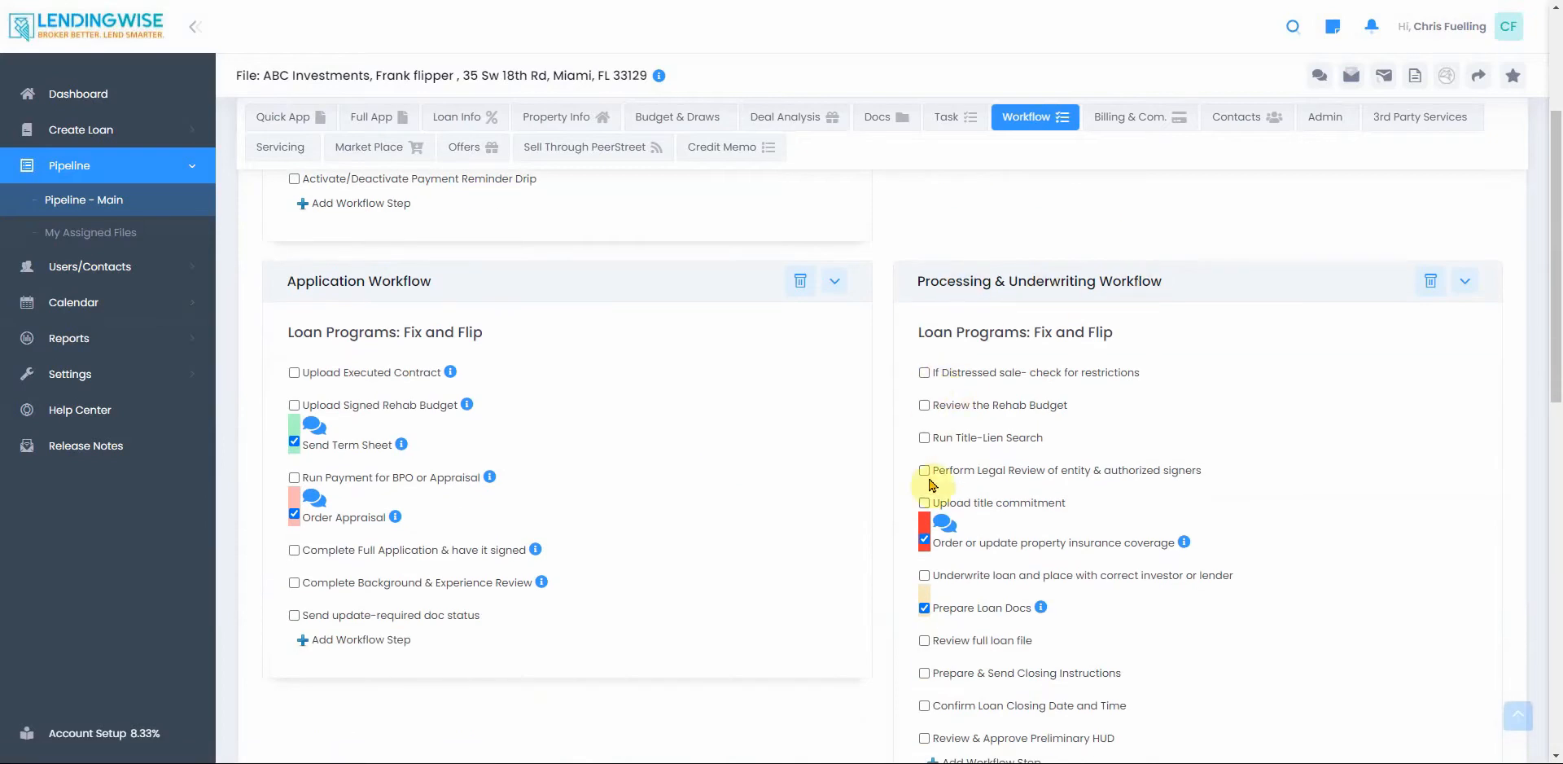
pyautogui.click(925, 374)
# Step: Check off "Review full loan file" under Processing & Underwriting Workflow and view its update details
pyautogui.scroll(-2, 954, 537)
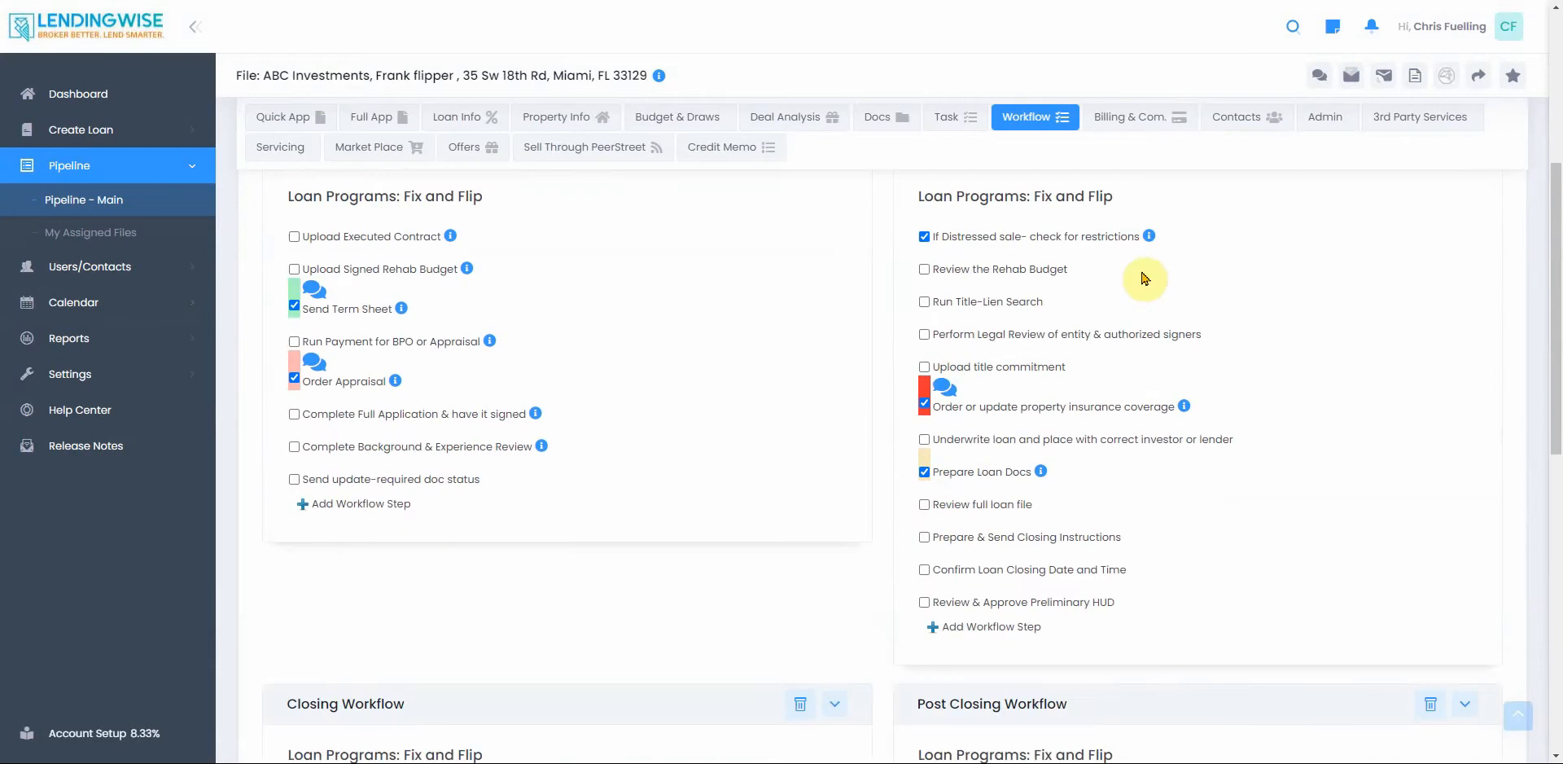
pyautogui.scroll(-2, 1010, 342)
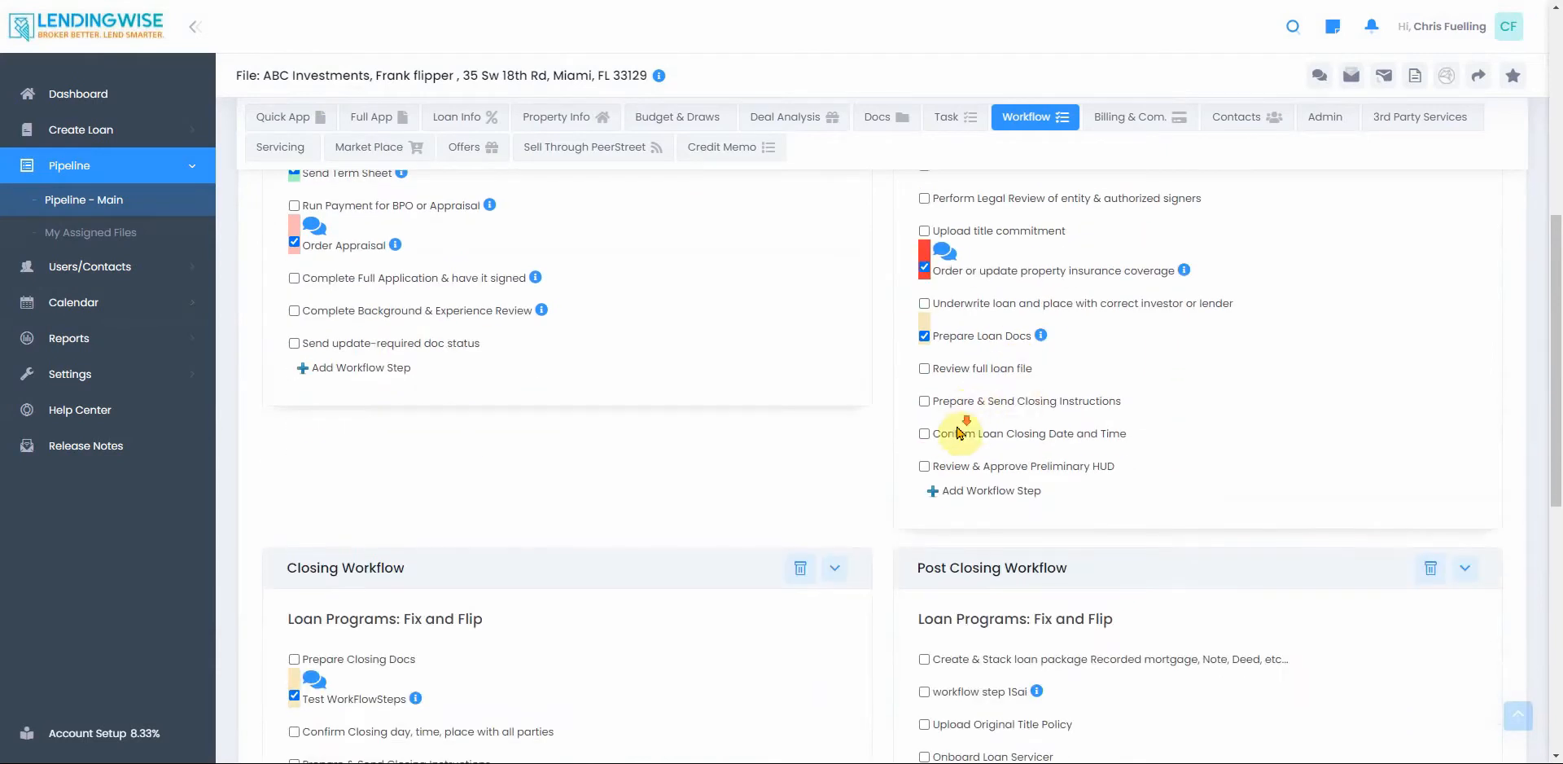
pyautogui.scroll(-2, 920, 386)
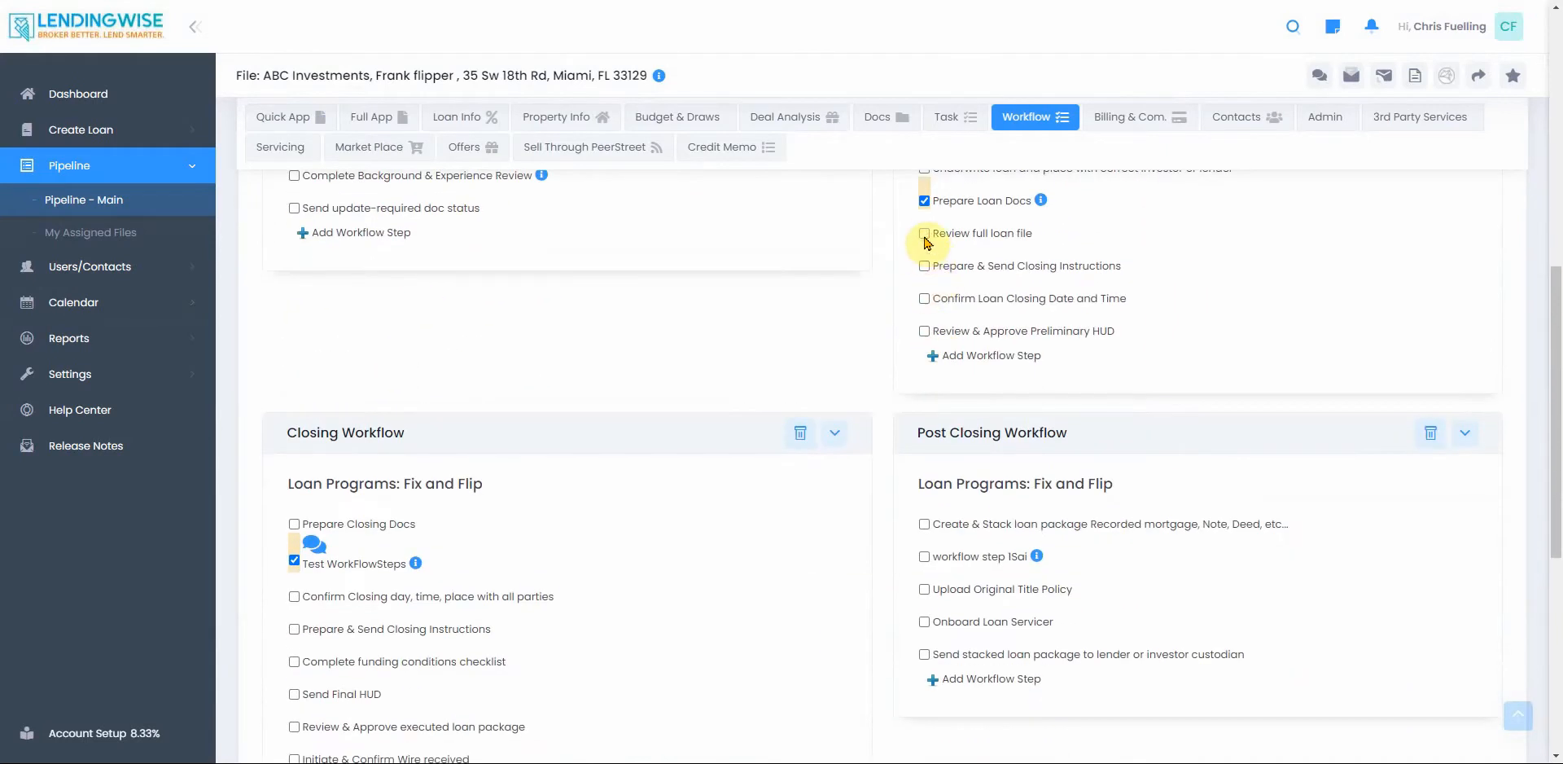
pyautogui.click(925, 234)
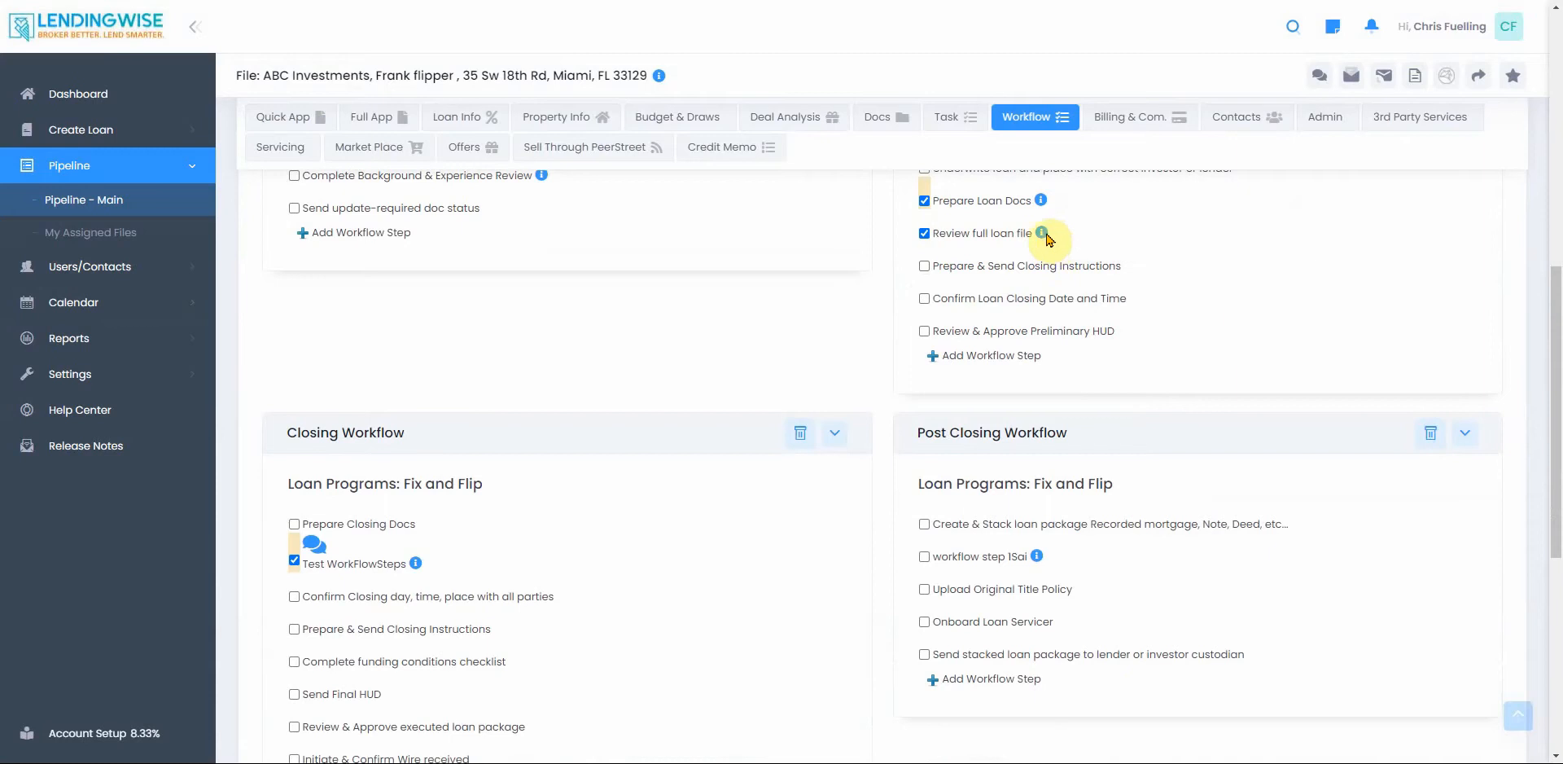
pyautogui.moveTo(1042, 237)
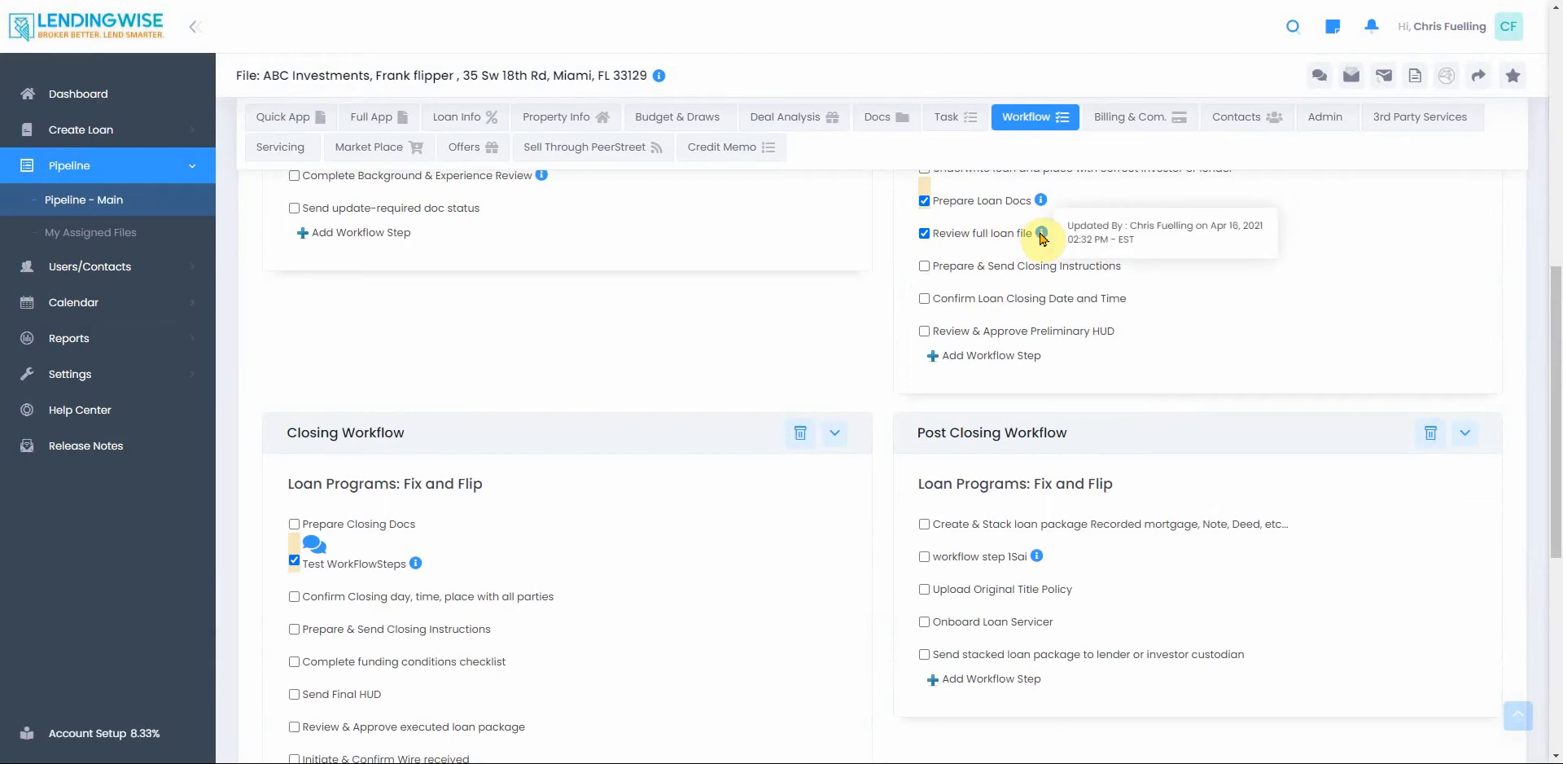
# Step: Look over the steps and status colors of the file's Application, Processing & Underwriting and Closing workflows
pyautogui.scroll(5, 912, 341)
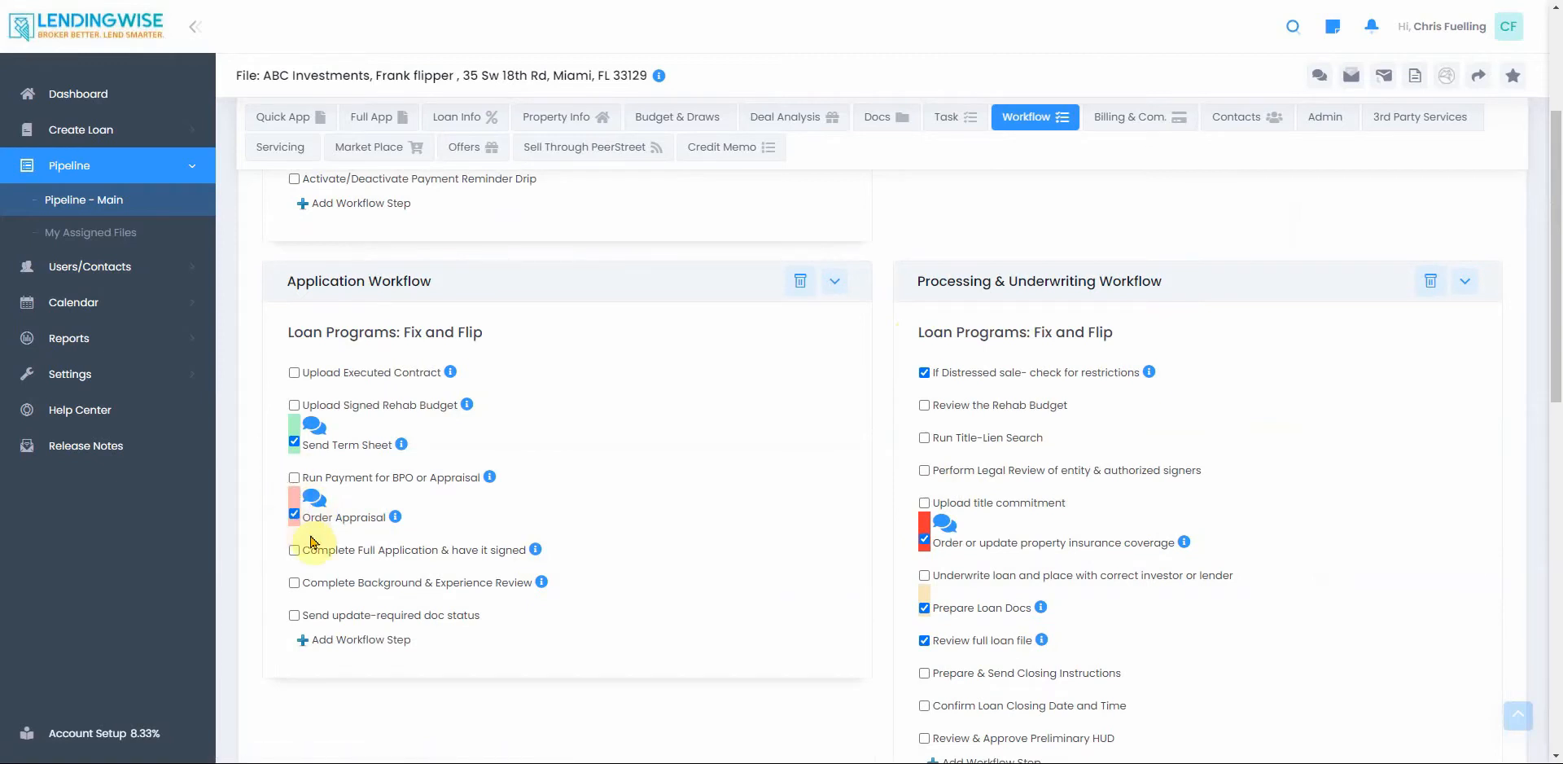
pyautogui.scroll(-4, 405, 639)
pyautogui.scroll(3, 342, 505)
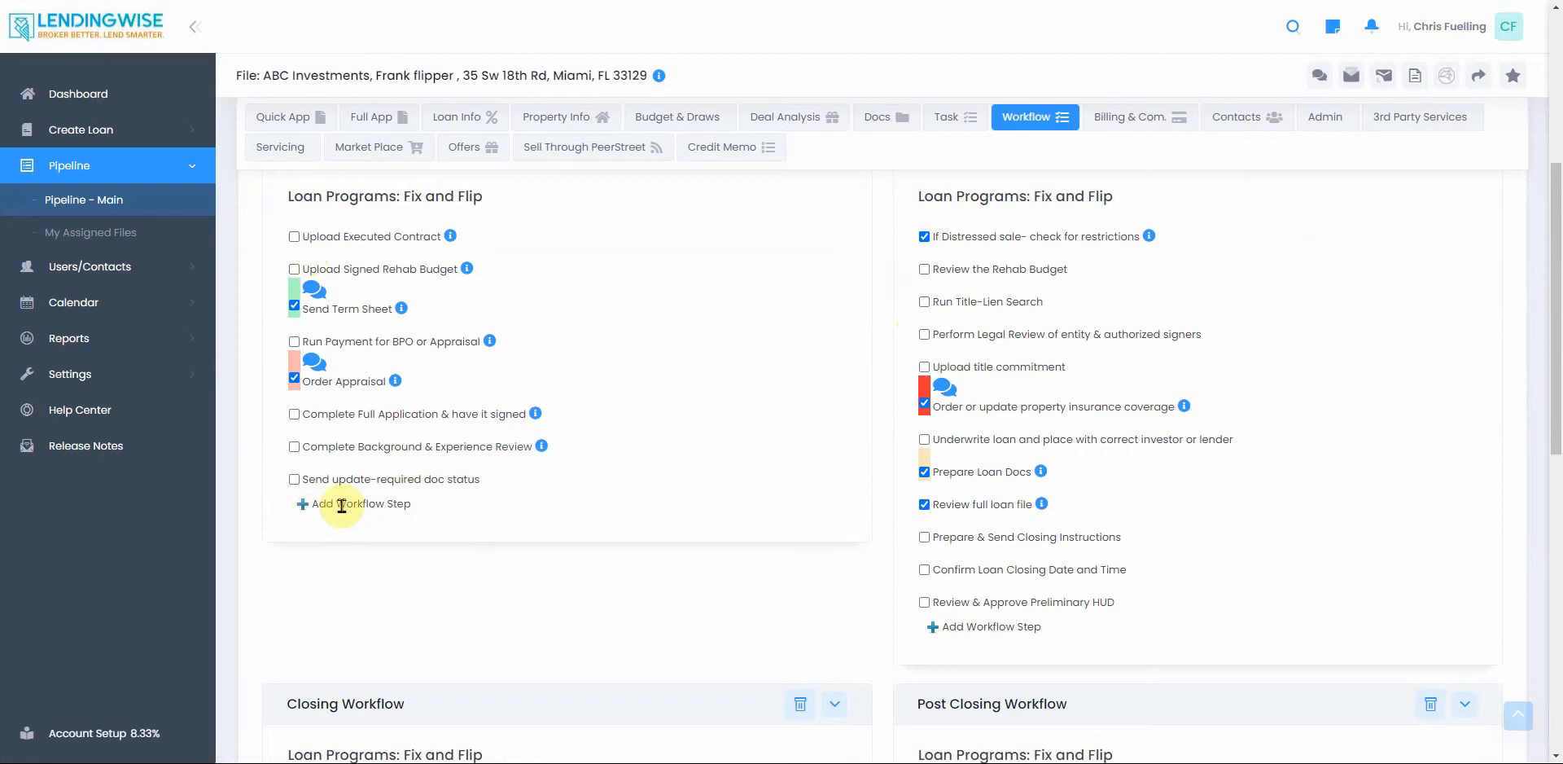
pyautogui.scroll(10, 342, 505)
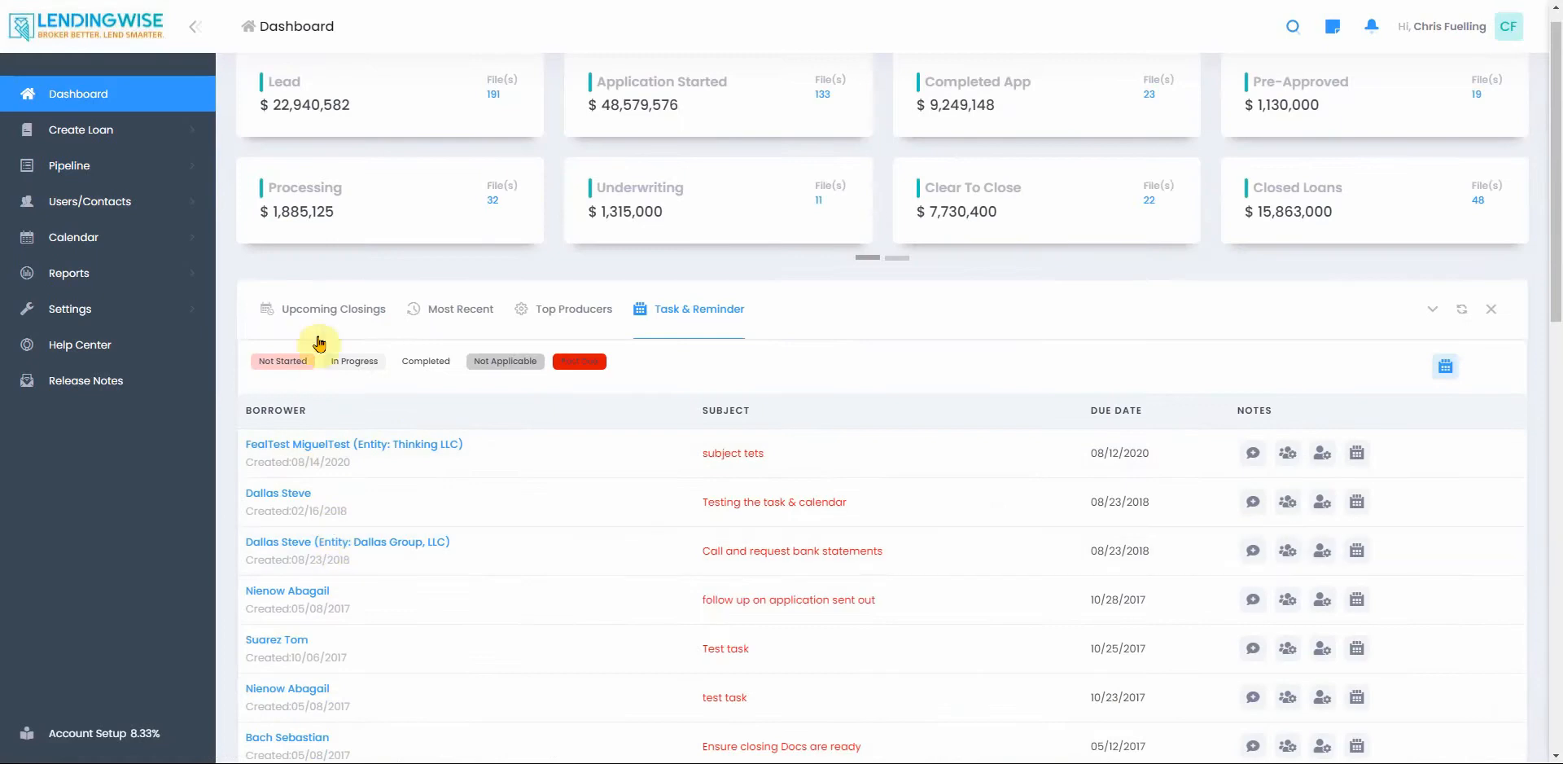
# Step: On the Dashboard, show Upcoming Closings and expand the ABC Investments file created in 2020 to review its workflow steps and required documents
pyautogui.click(317, 311)
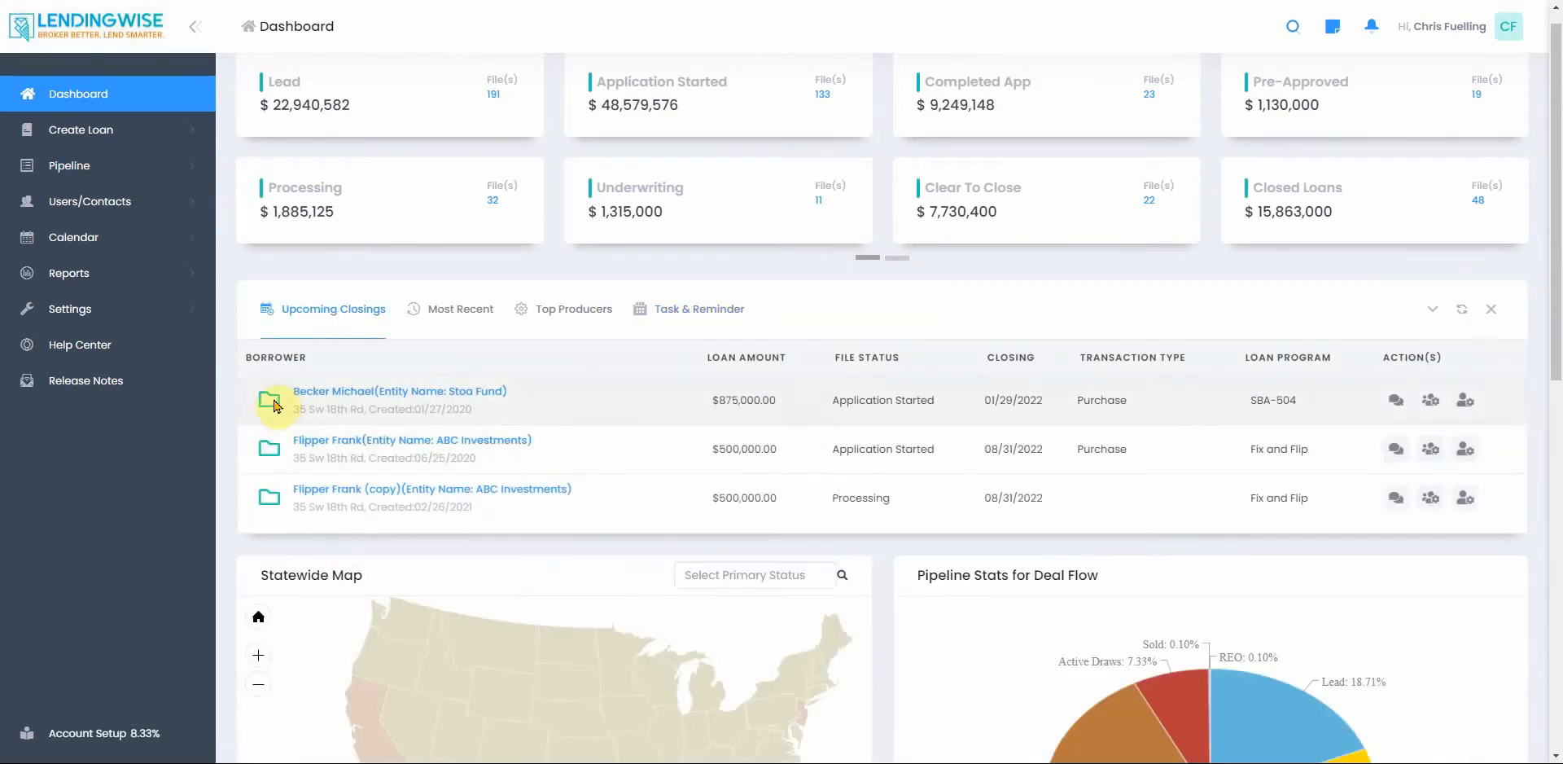
pyautogui.click(268, 448)
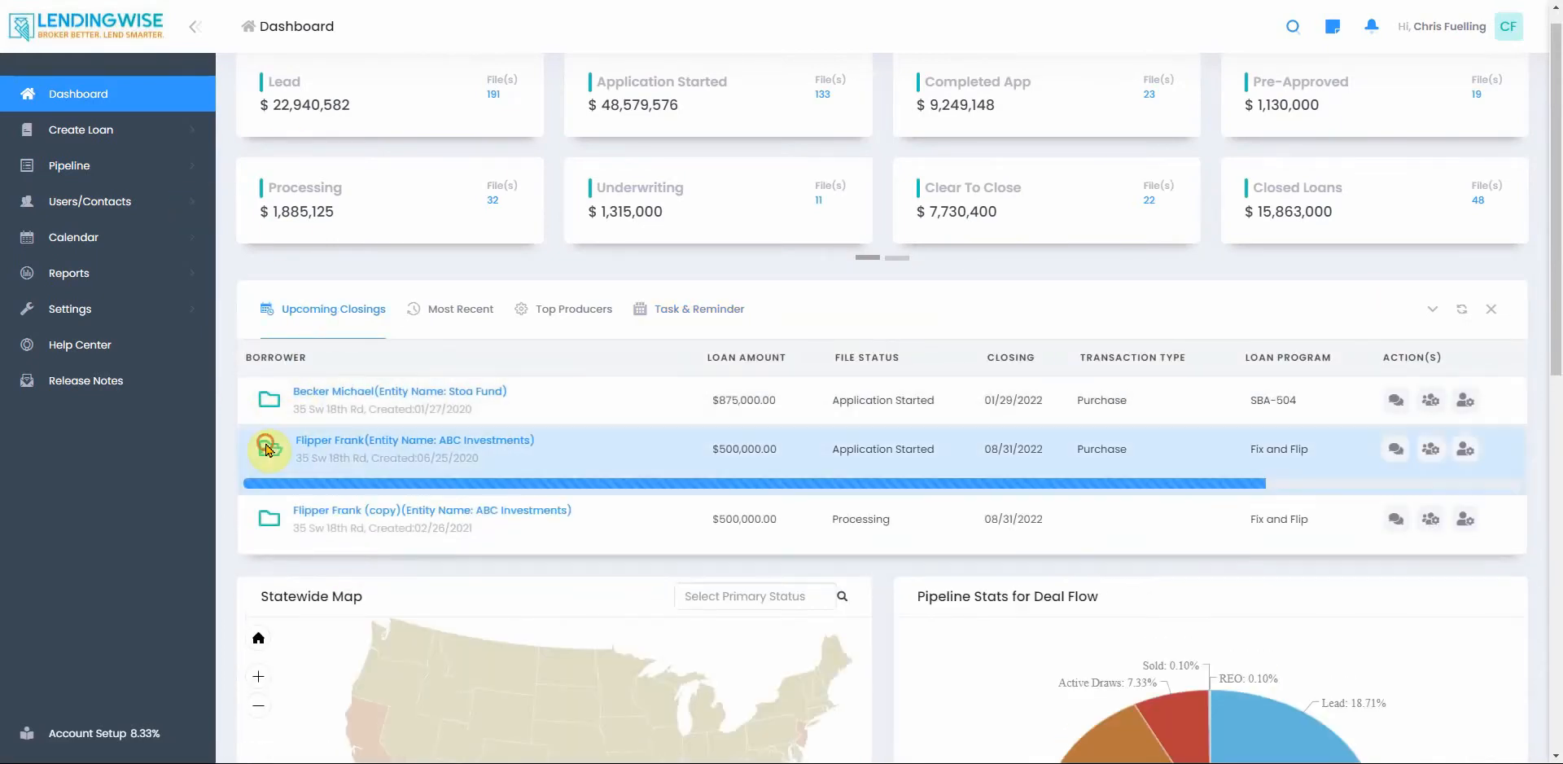
pyautogui.scroll(-4, 352, 480)
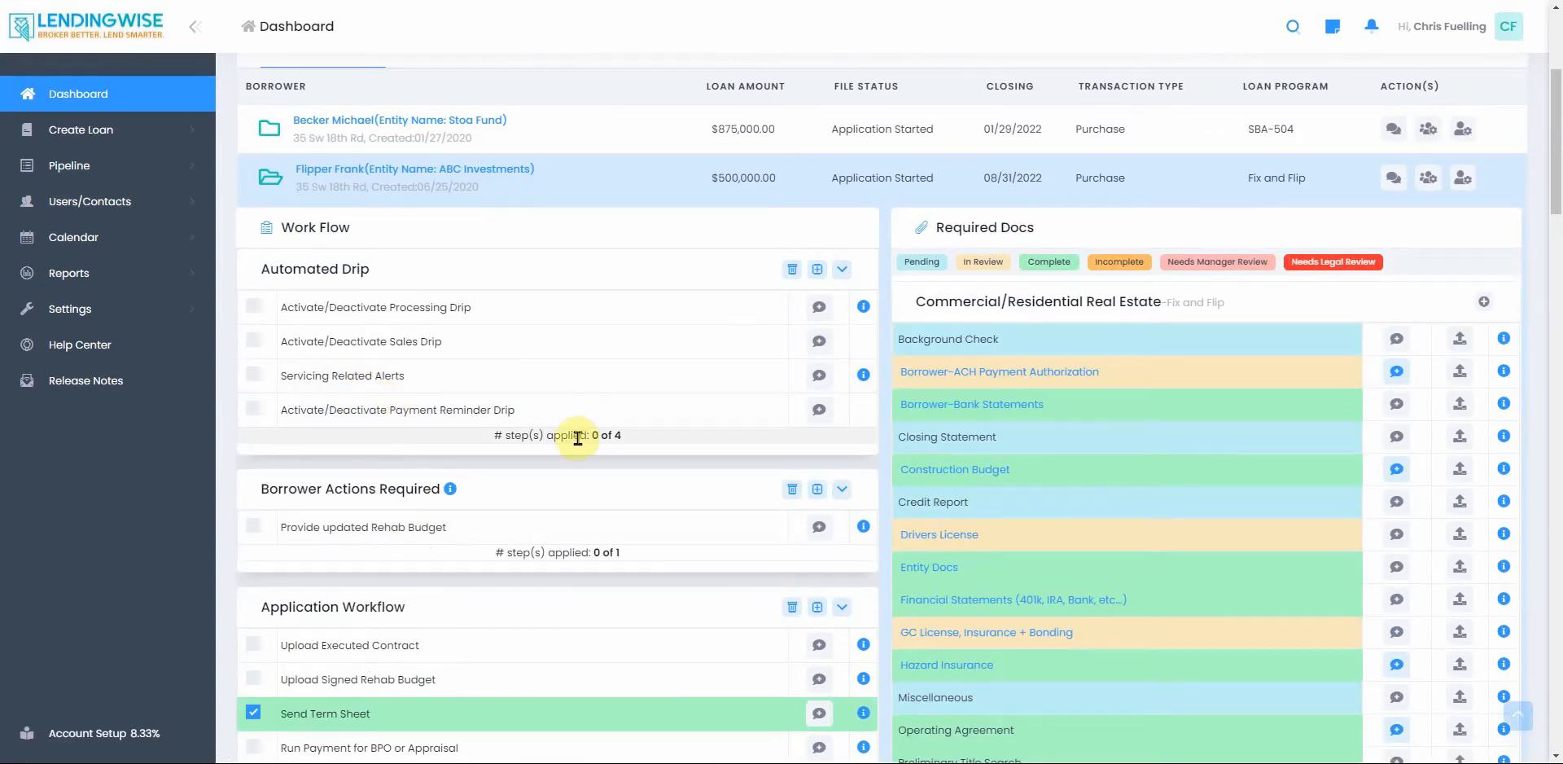
pyautogui.scroll(-2, 655, 497)
pyautogui.scroll(-2, 519, 507)
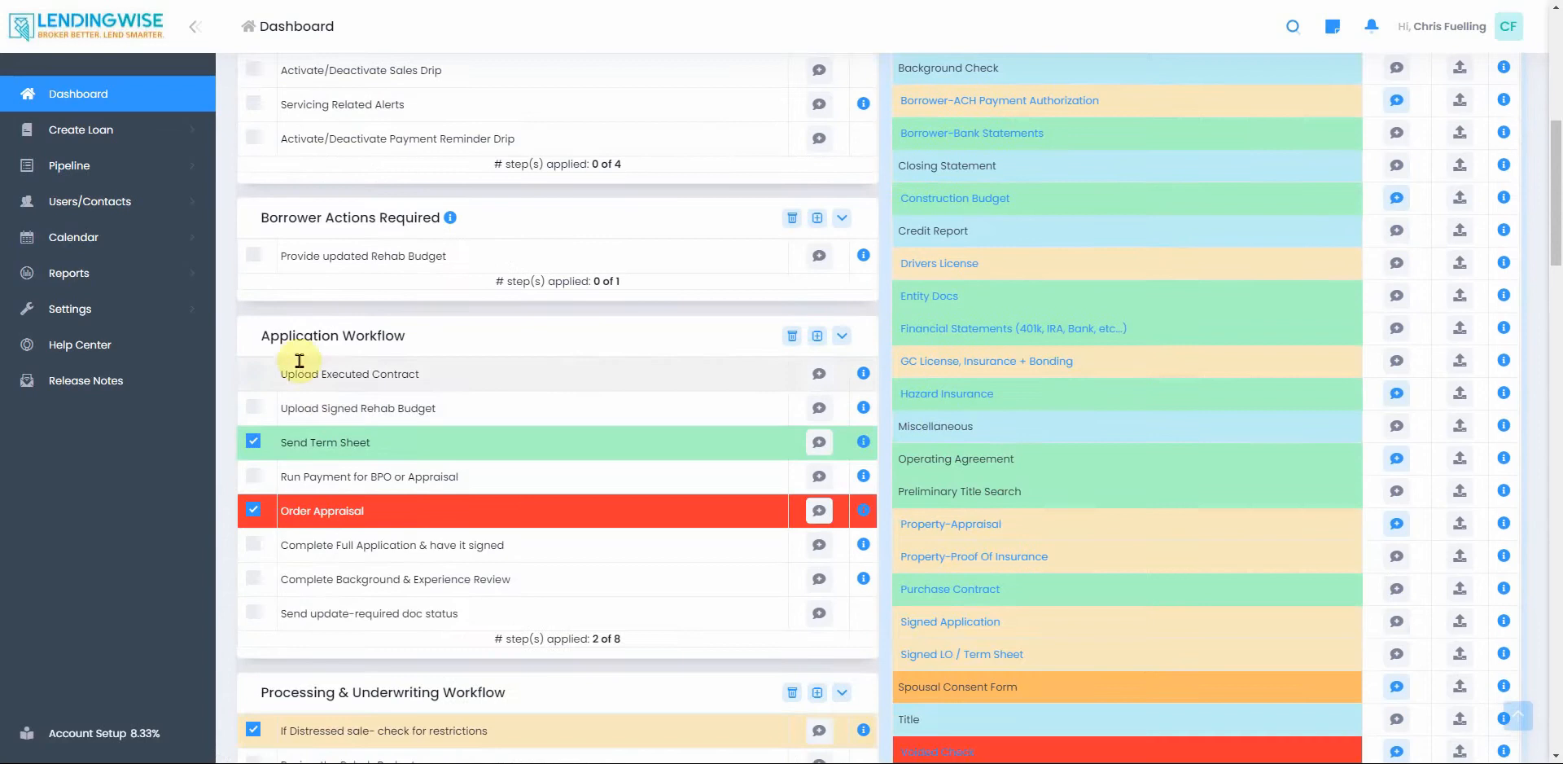
pyautogui.scroll(-2, 482, 450)
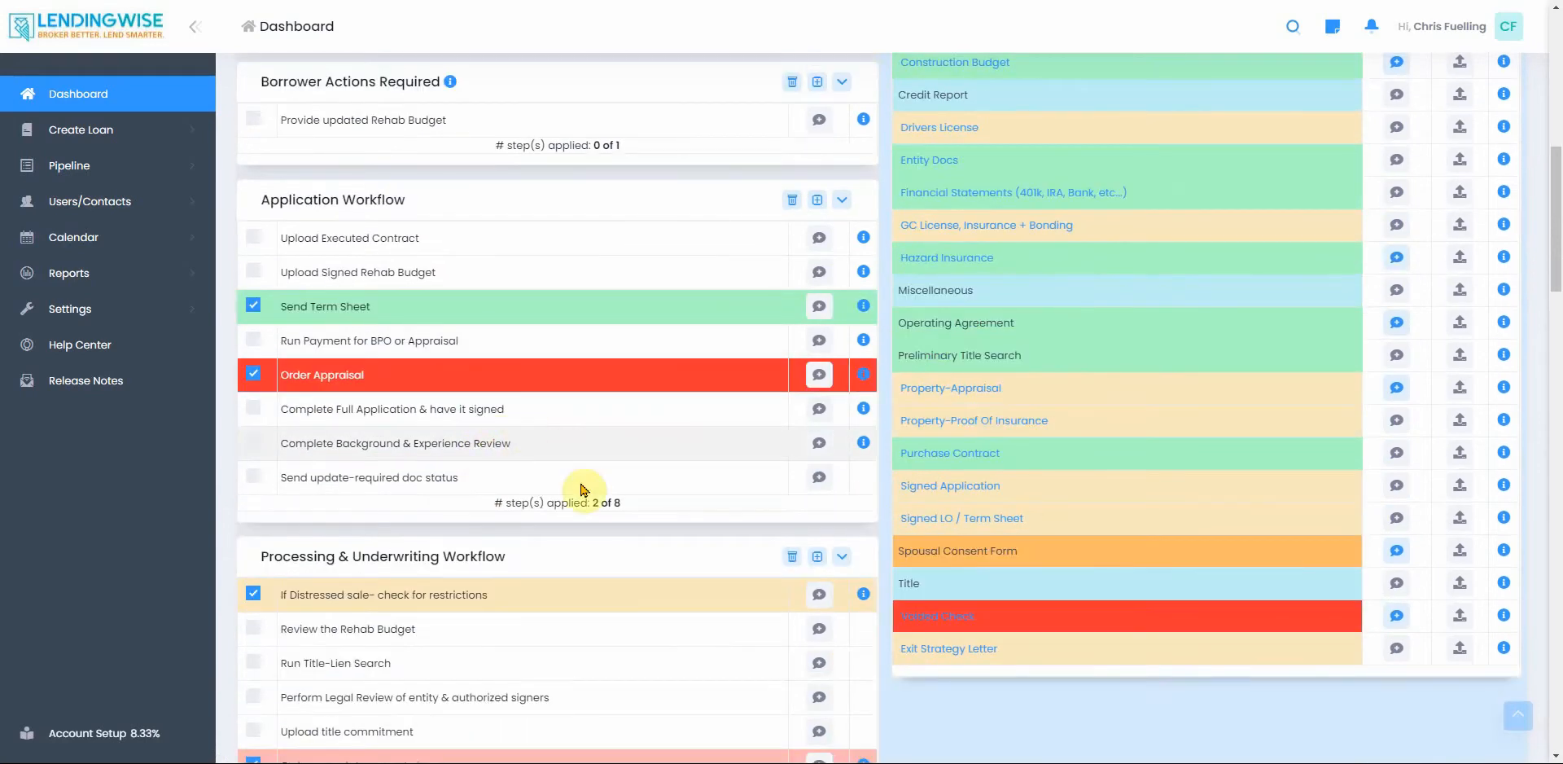
# Step: Open the Order Appraisal step's notes, enable notifications, review the recipient options, and close the notes without saving
pyautogui.moveTo(830, 386)
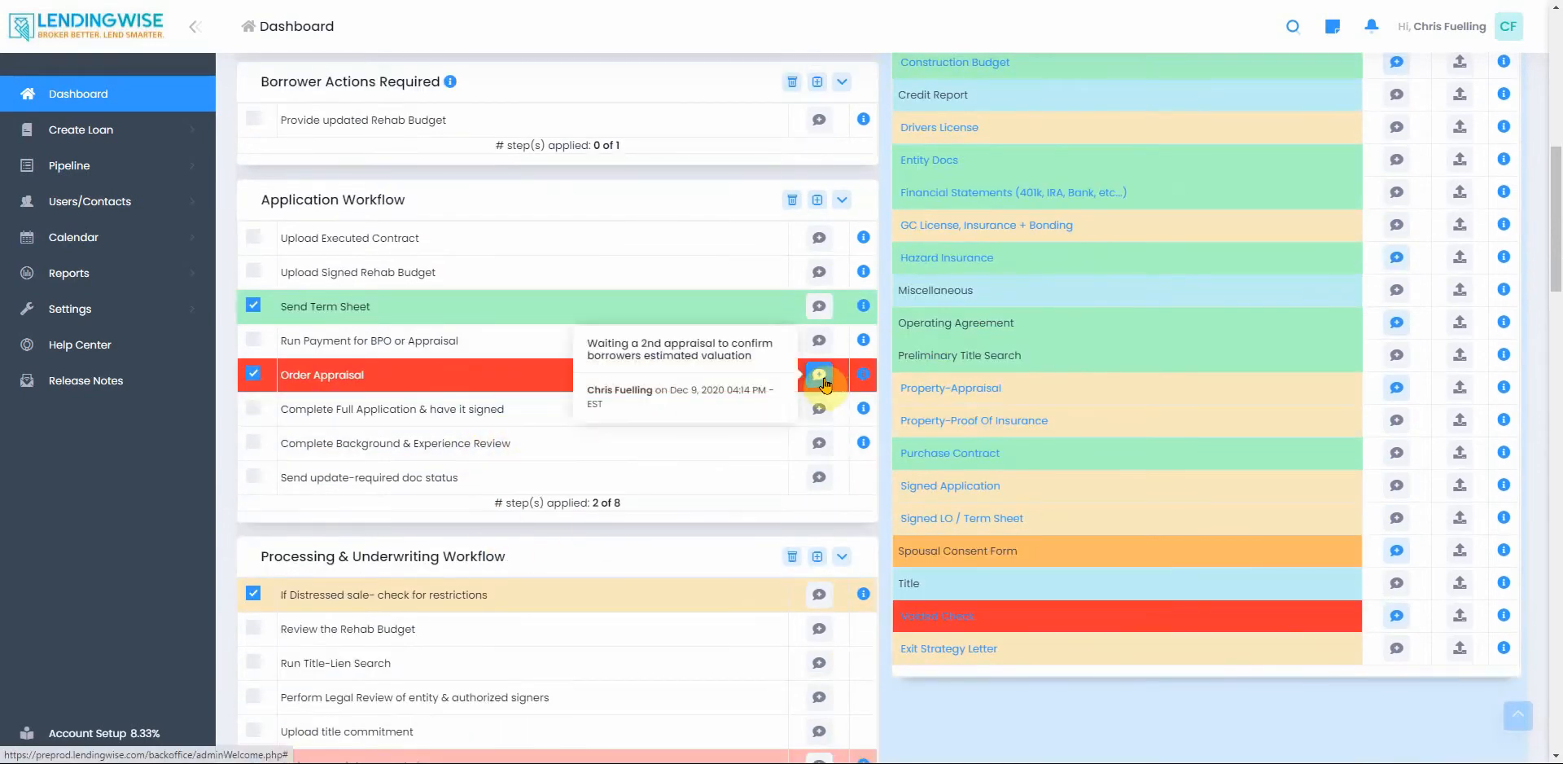
pyautogui.click(822, 378)
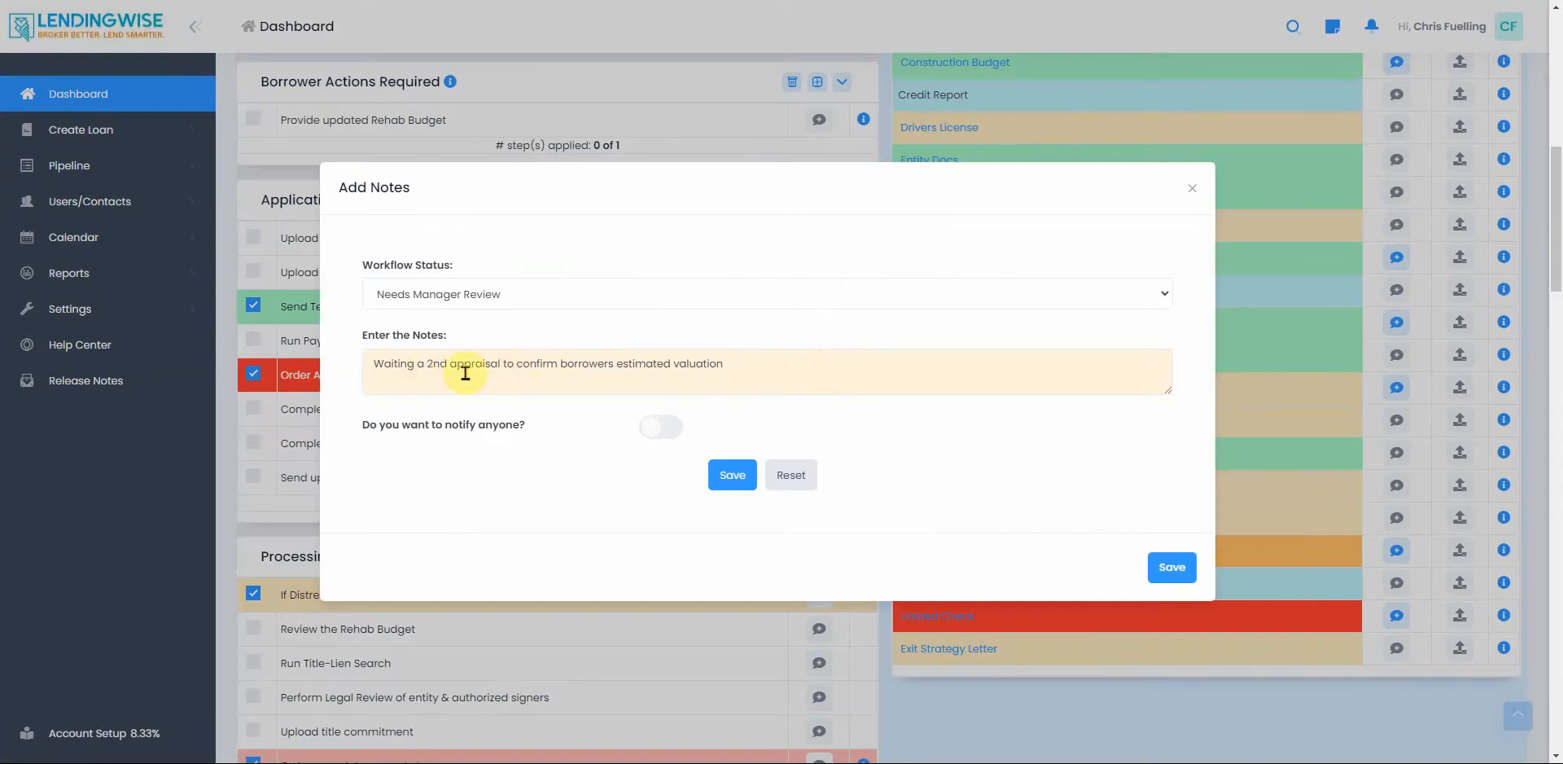
pyautogui.click(656, 431)
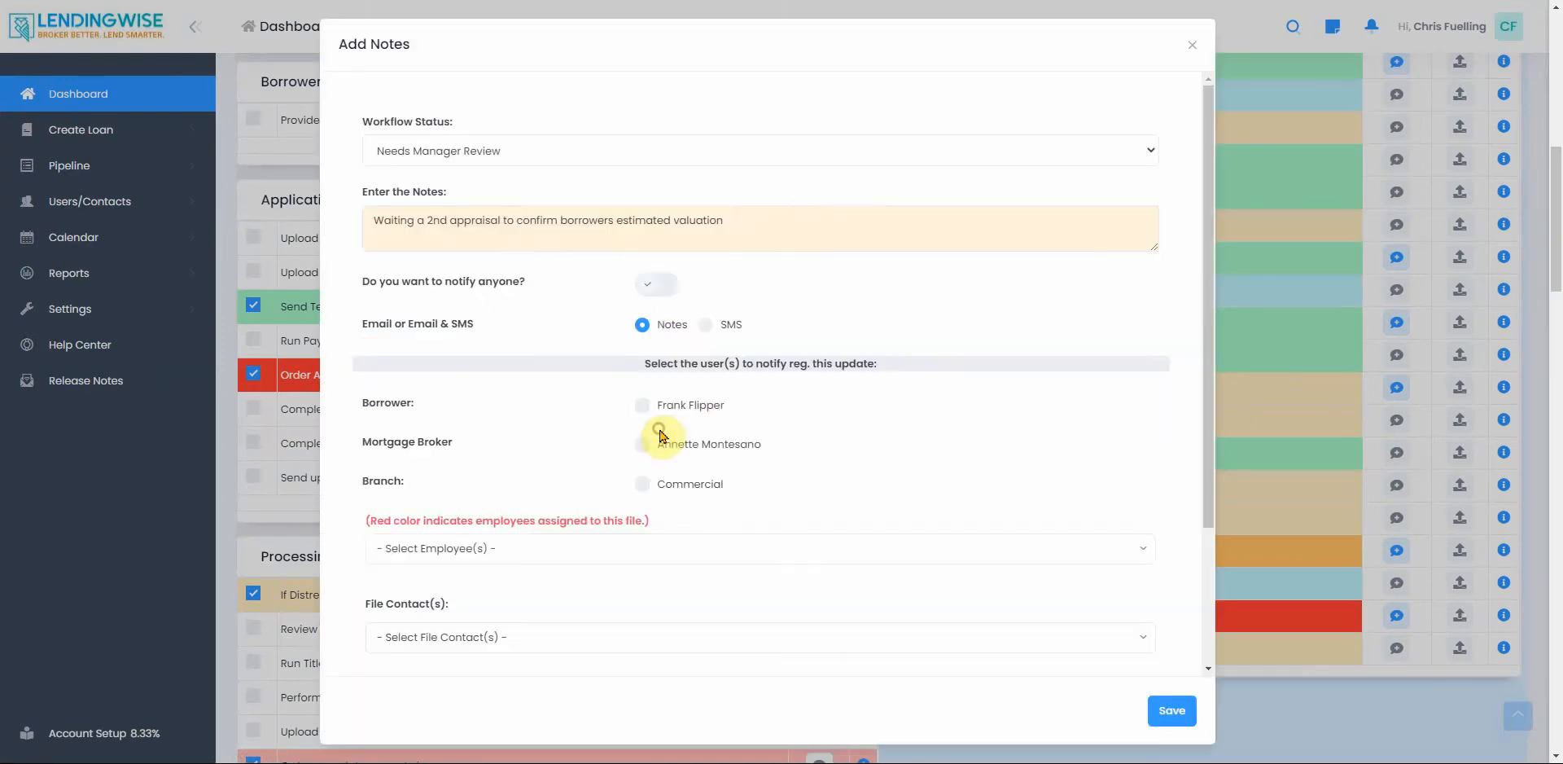
pyautogui.scroll(-3, 600, 482)
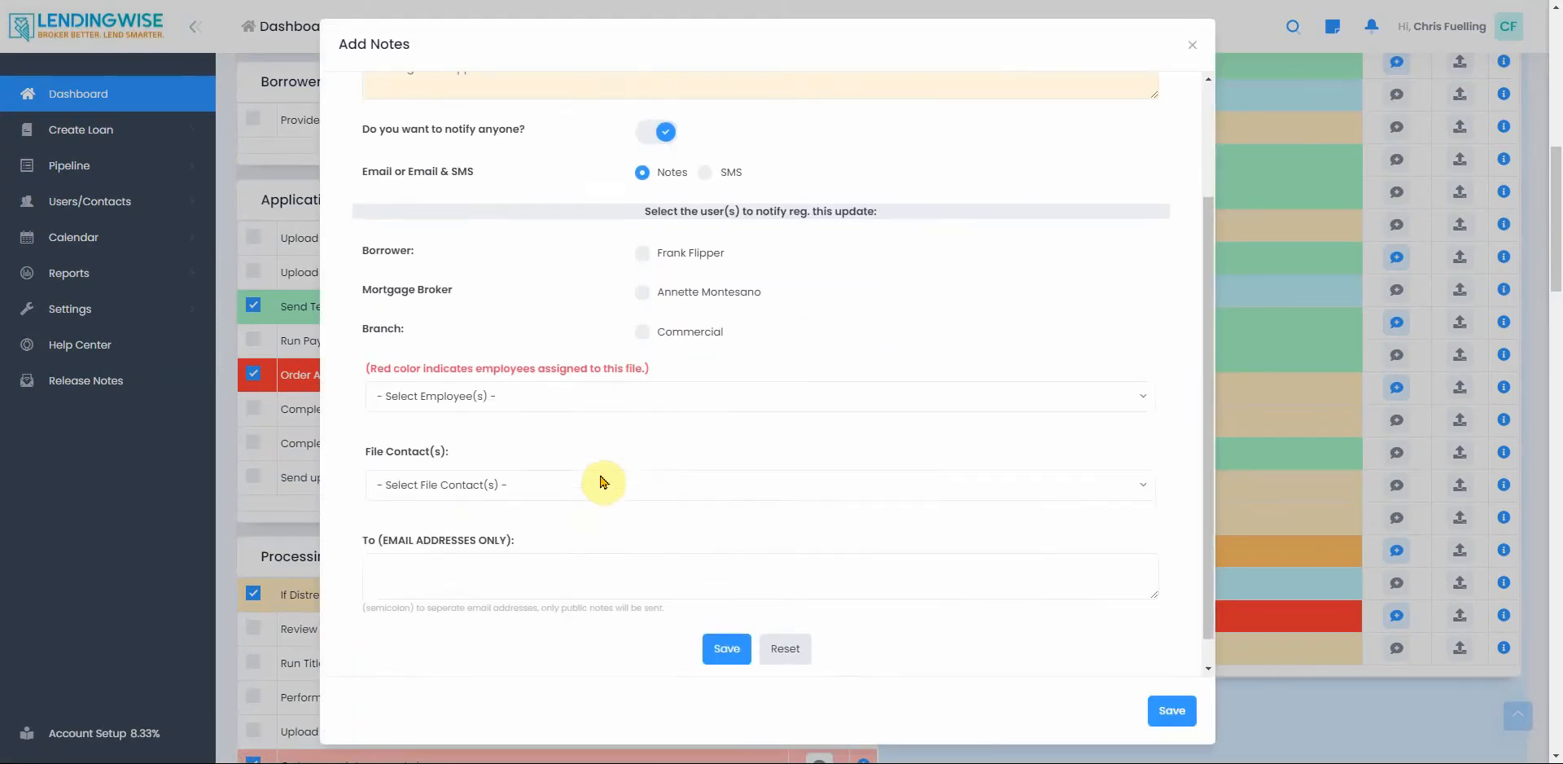
pyautogui.click(1192, 45)
# Step: Re-examine the expanded ABC Investments file on the Dashboard, comparing its workflow steps with the color-coded required documents
pyautogui.scroll(3, 350, 443)
pyautogui.scroll(3, 352, 447)
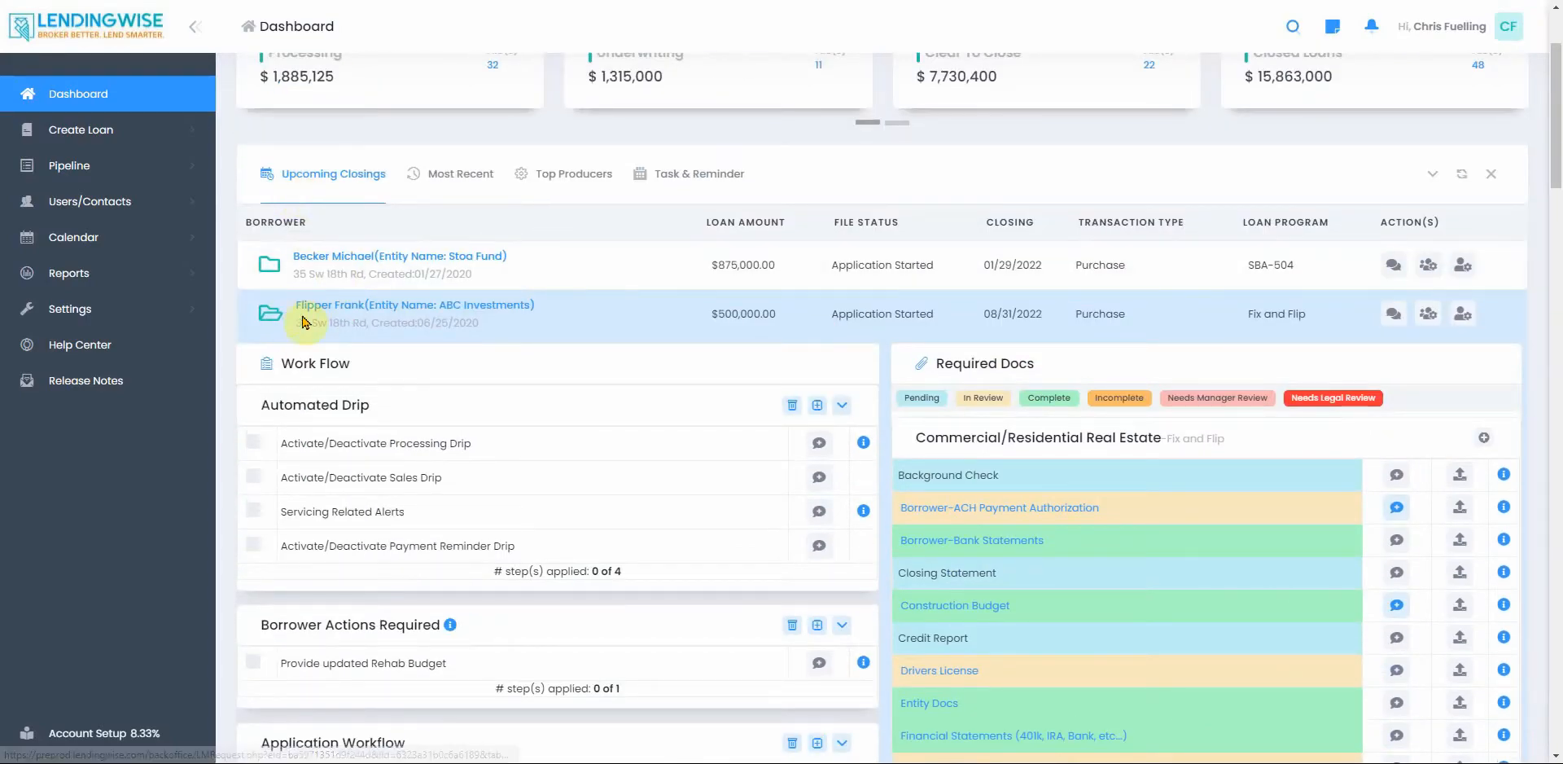
pyautogui.scroll(-3, 293, 575)
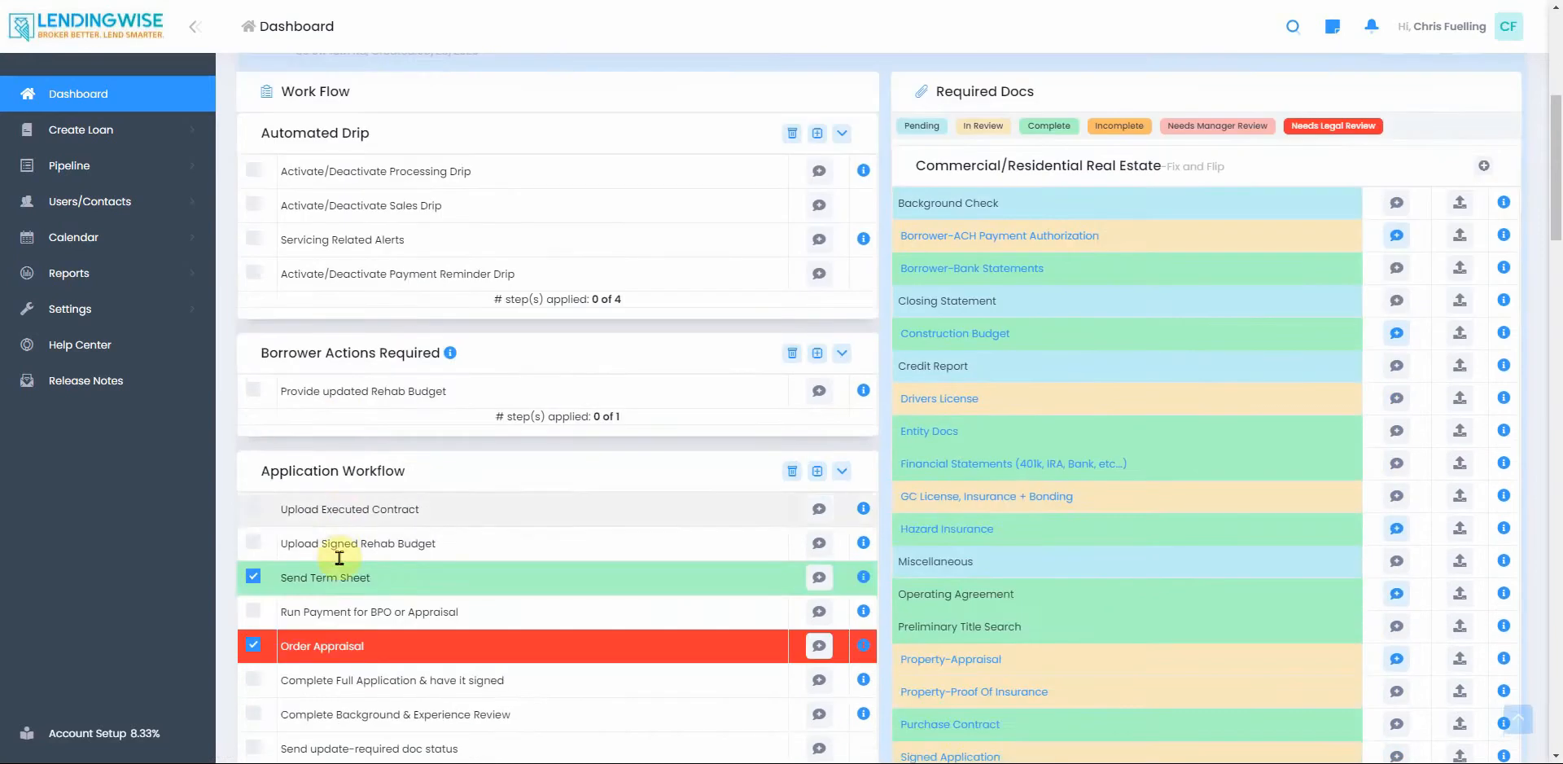
pyautogui.scroll(3, 755, 505)
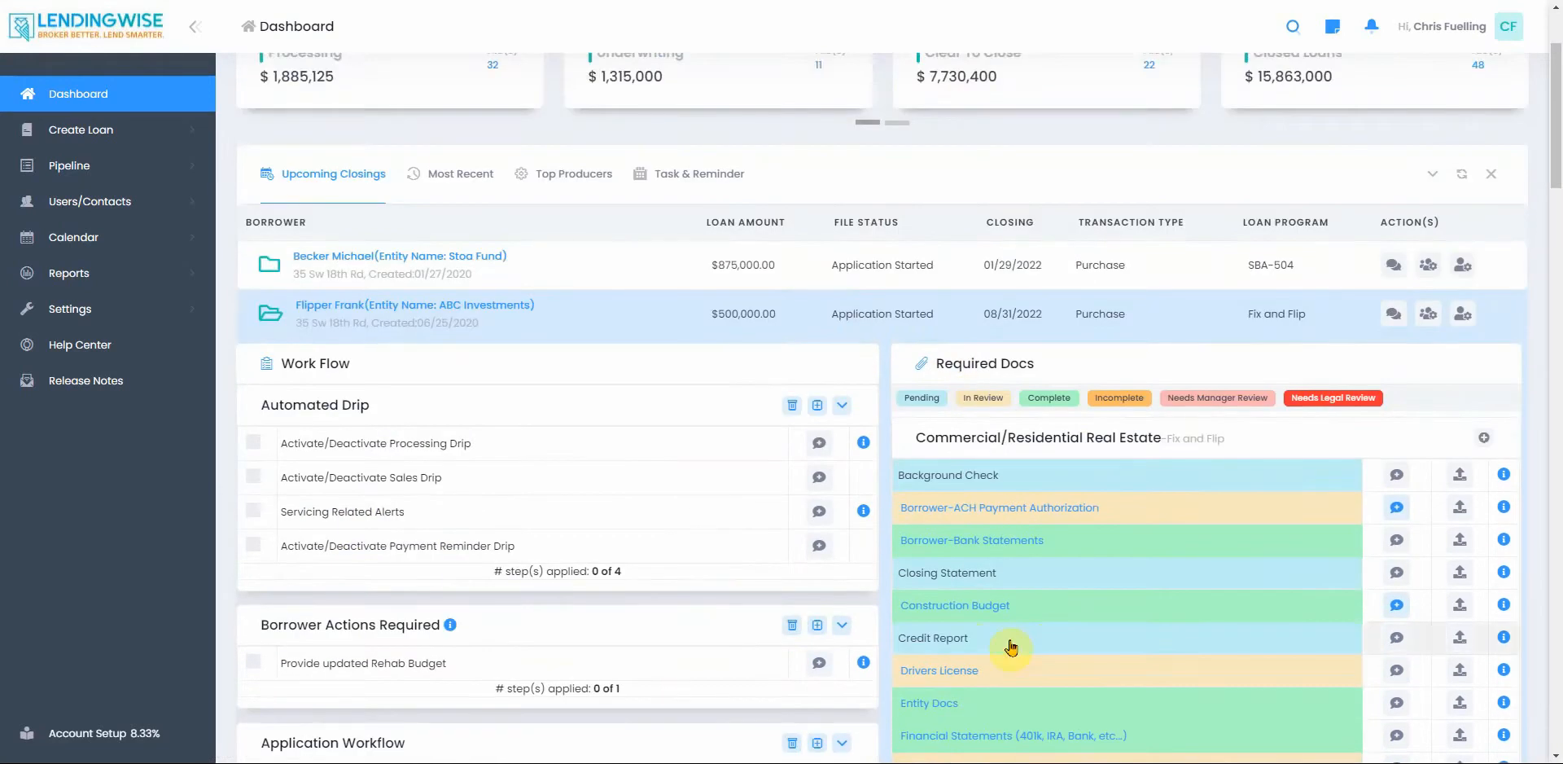
pyautogui.scroll(-2, 1006, 641)
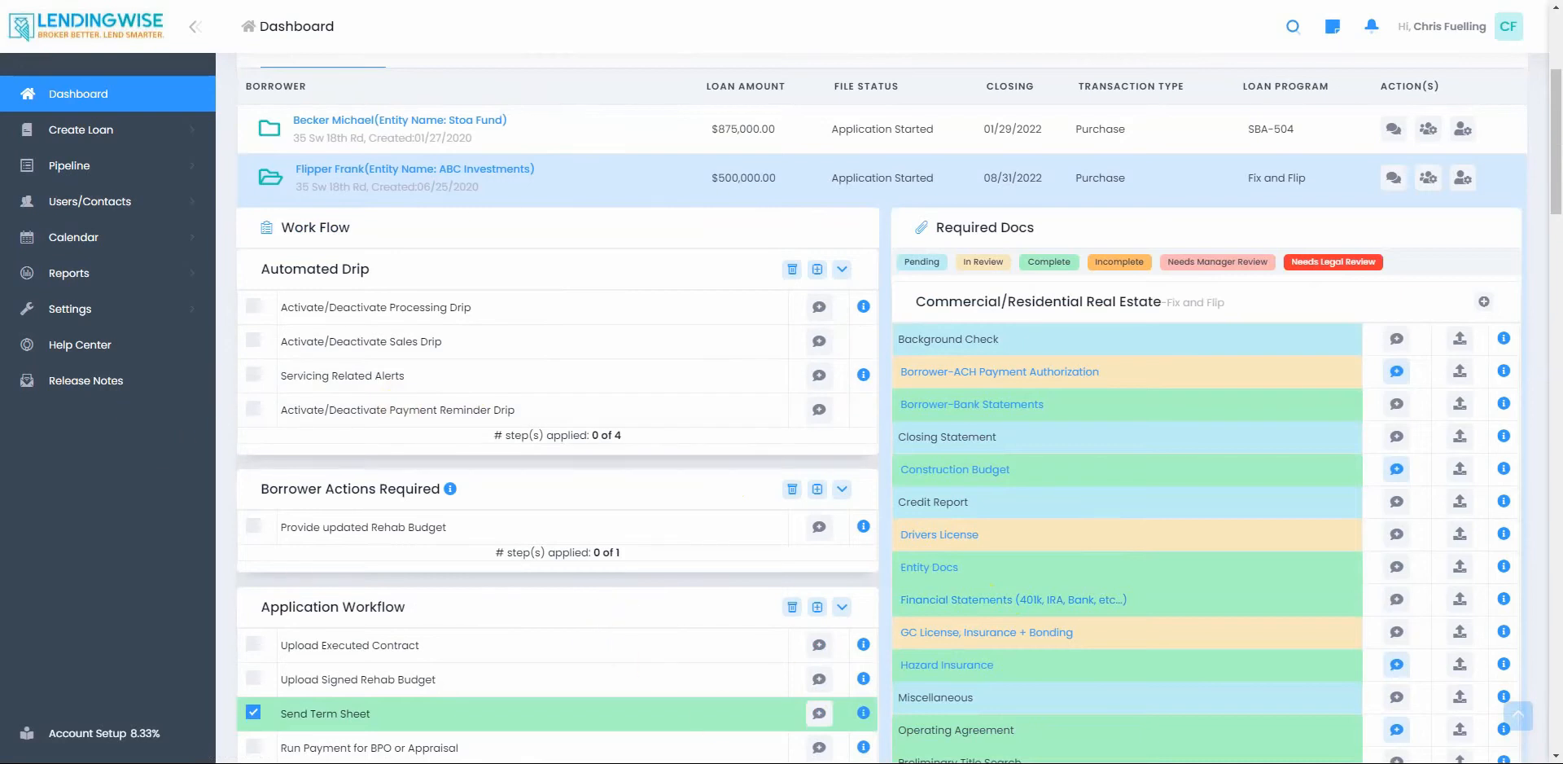
# Step: Switch to the Client File Pipeline and look through its search filters and file status groups
pyautogui.click(488, 2)
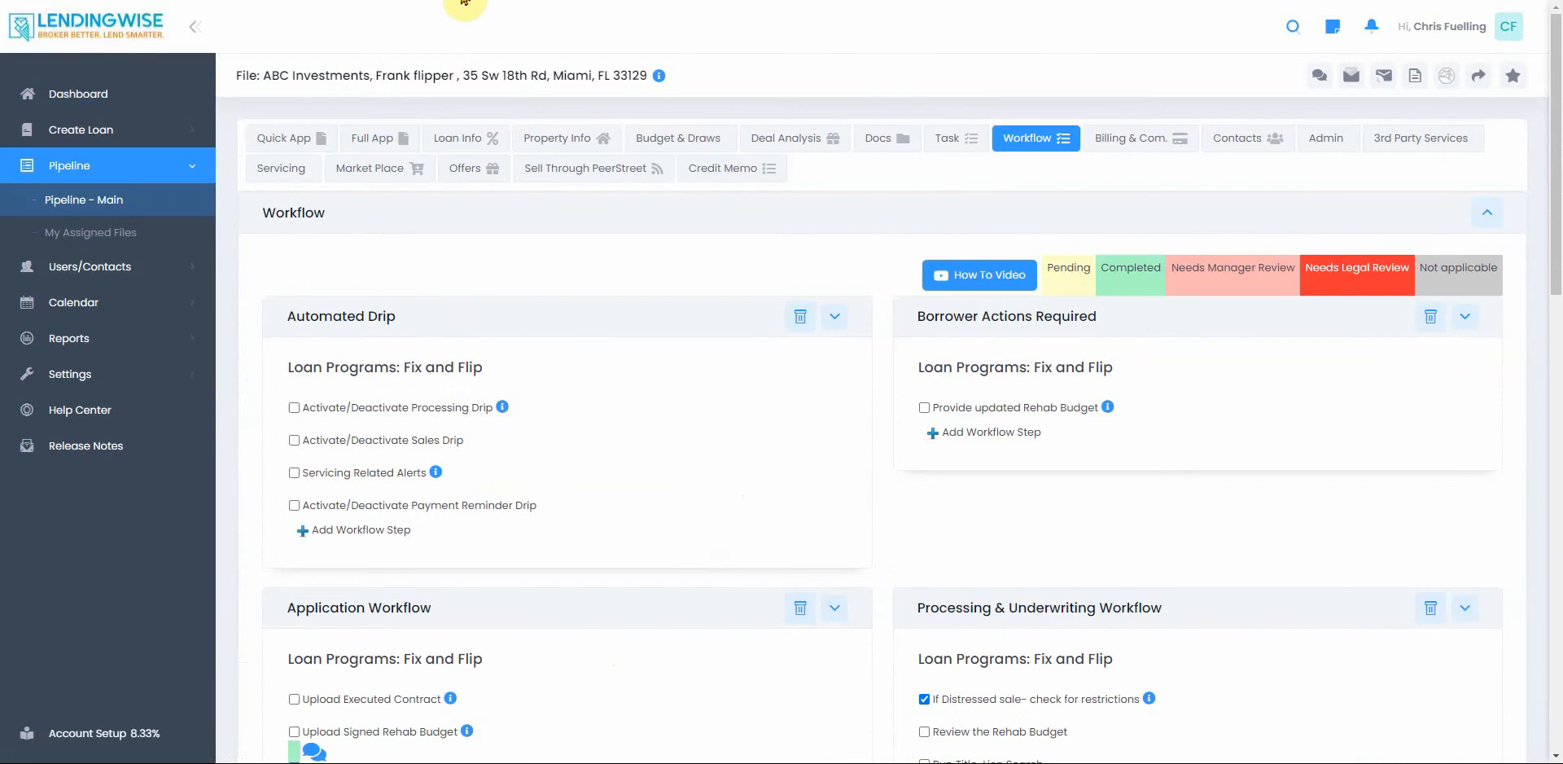
pyautogui.click(366, 2)
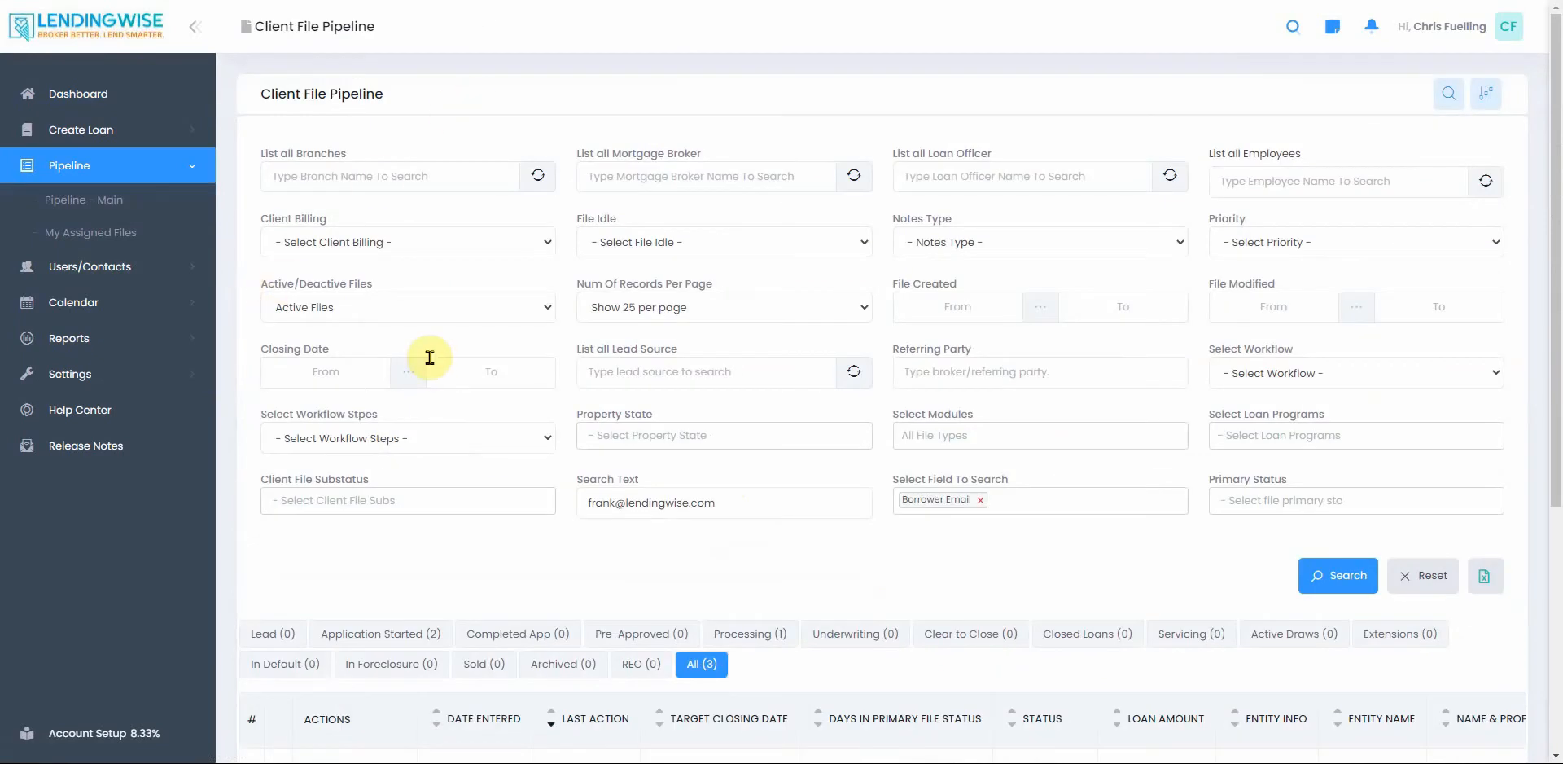
pyautogui.scroll(-5, 431, 391)
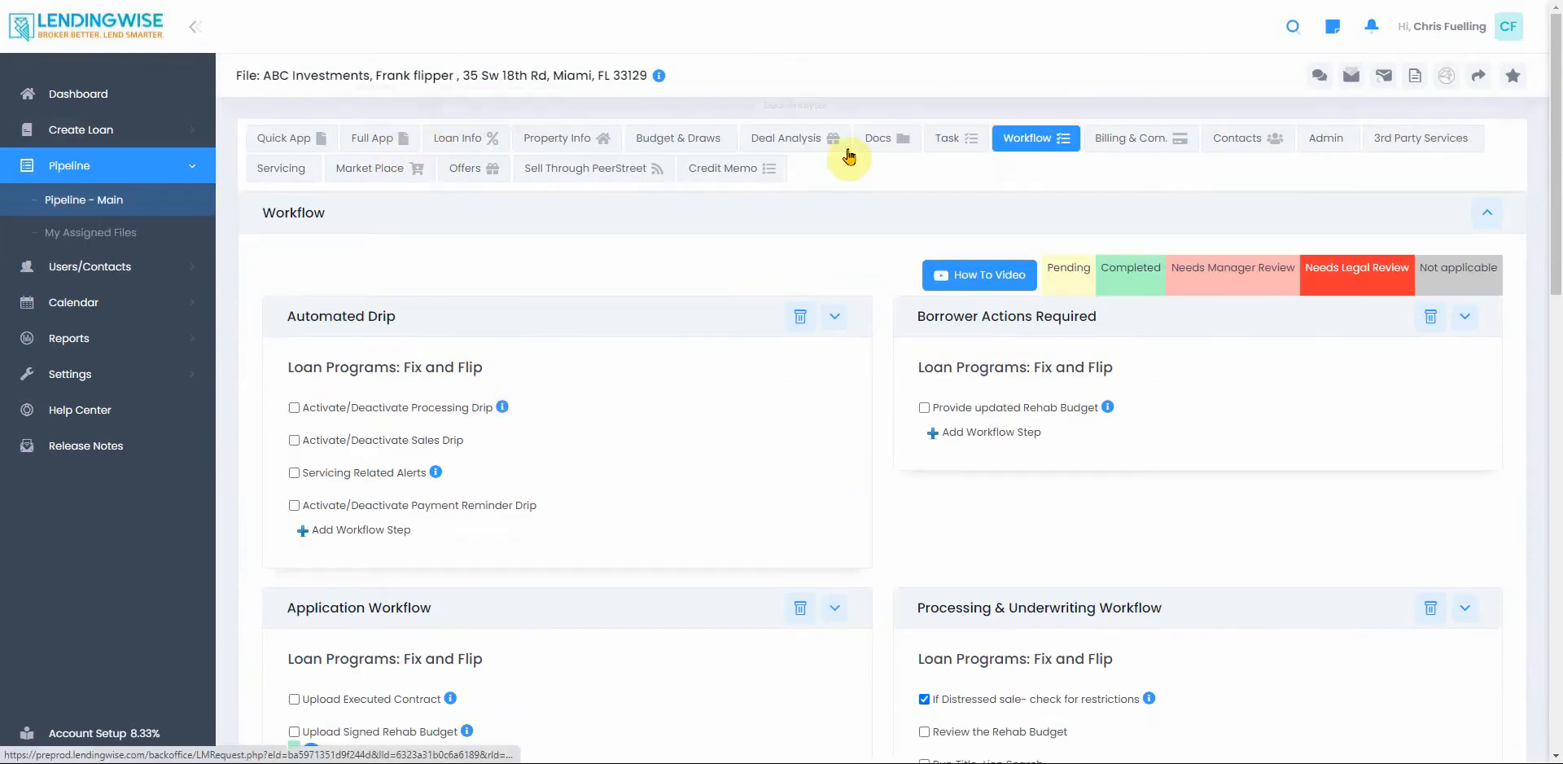
# Step: From the ABC Investments file's Docs page, open the e-signable "Promissory Note - Example Only" in the Loan Docs folder and look through it
pyautogui.click(880, 147)
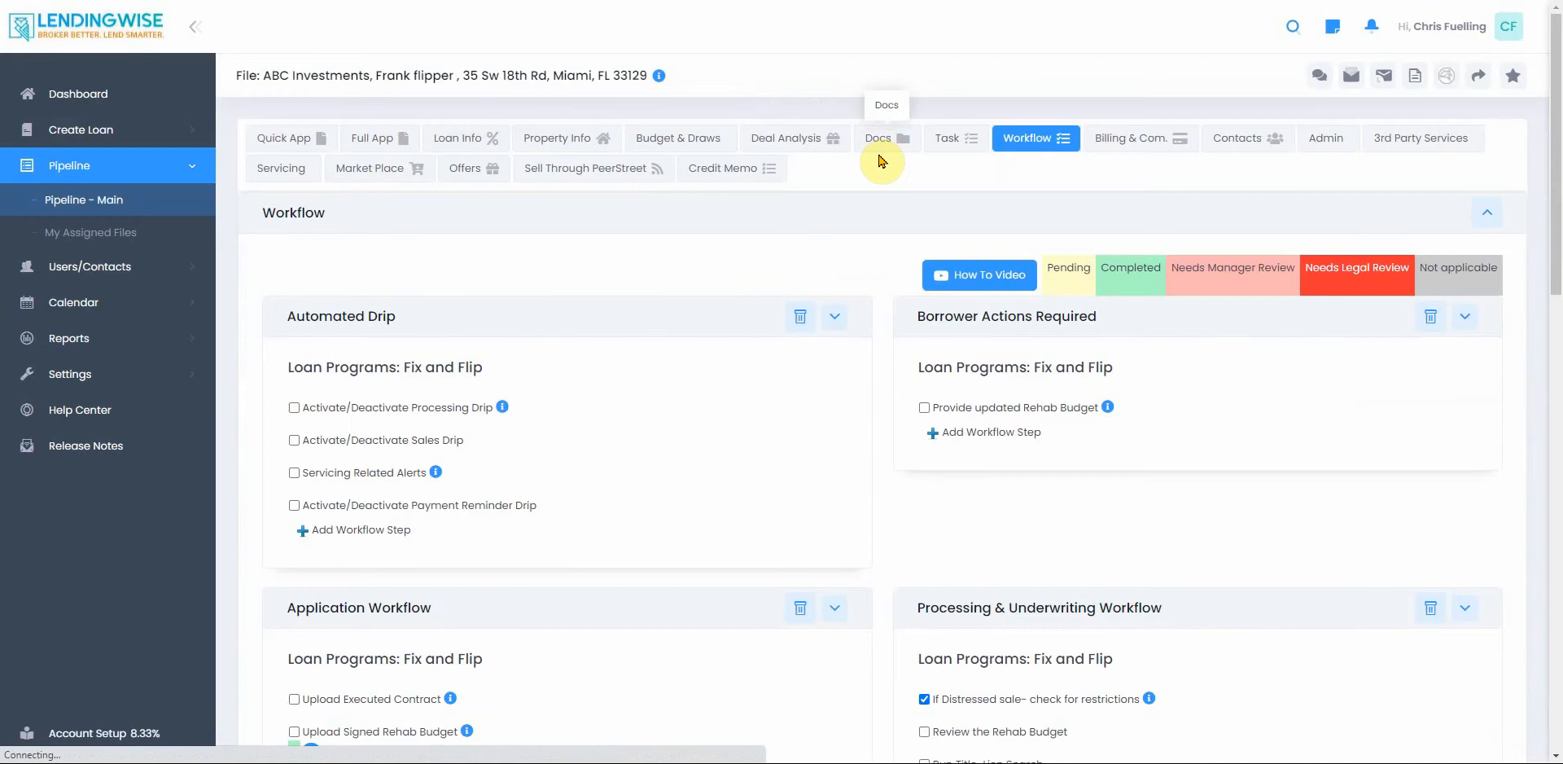
pyautogui.scroll(-4, 390, 572)
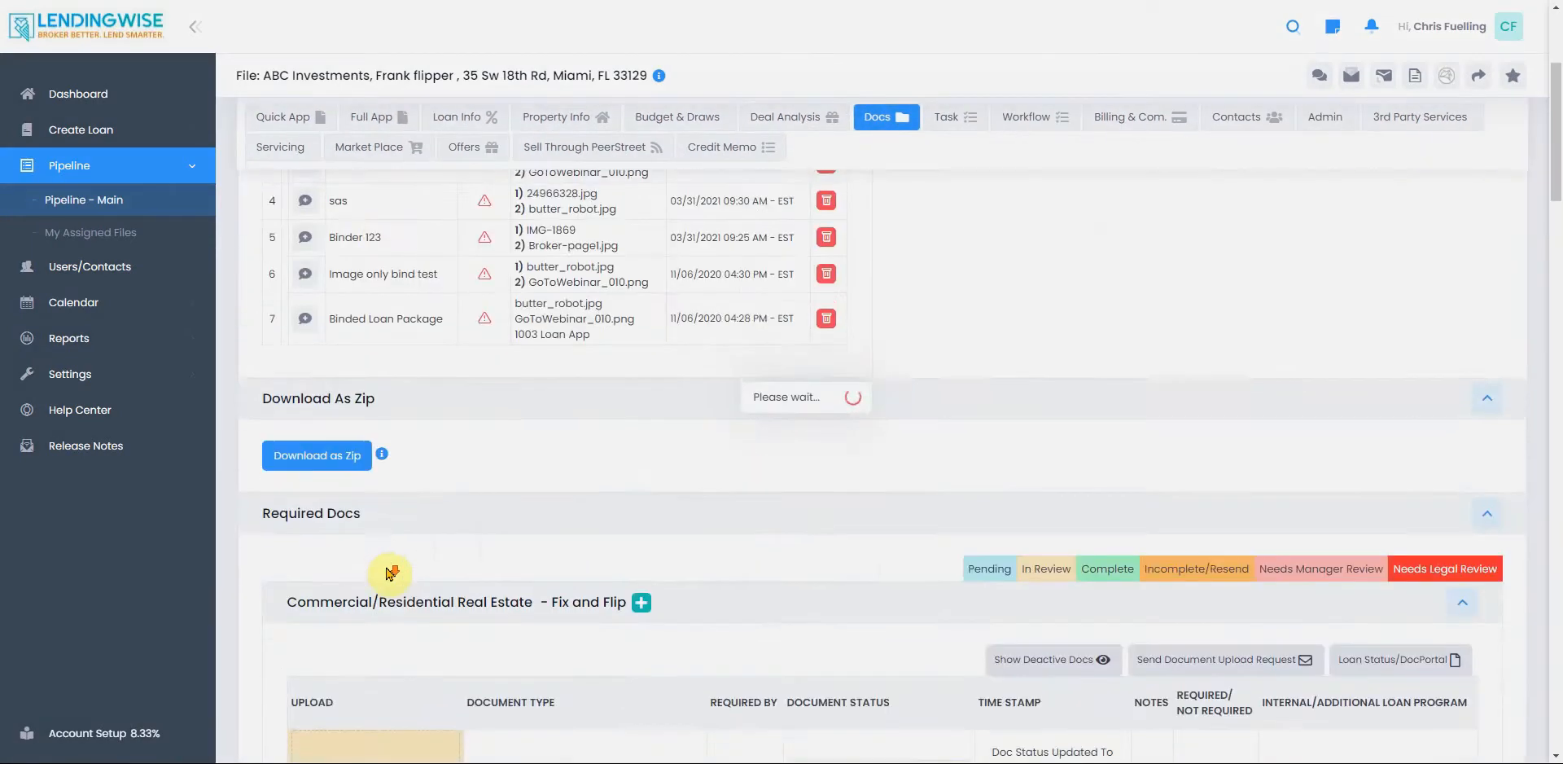
pyautogui.scroll(-5, 391, 572)
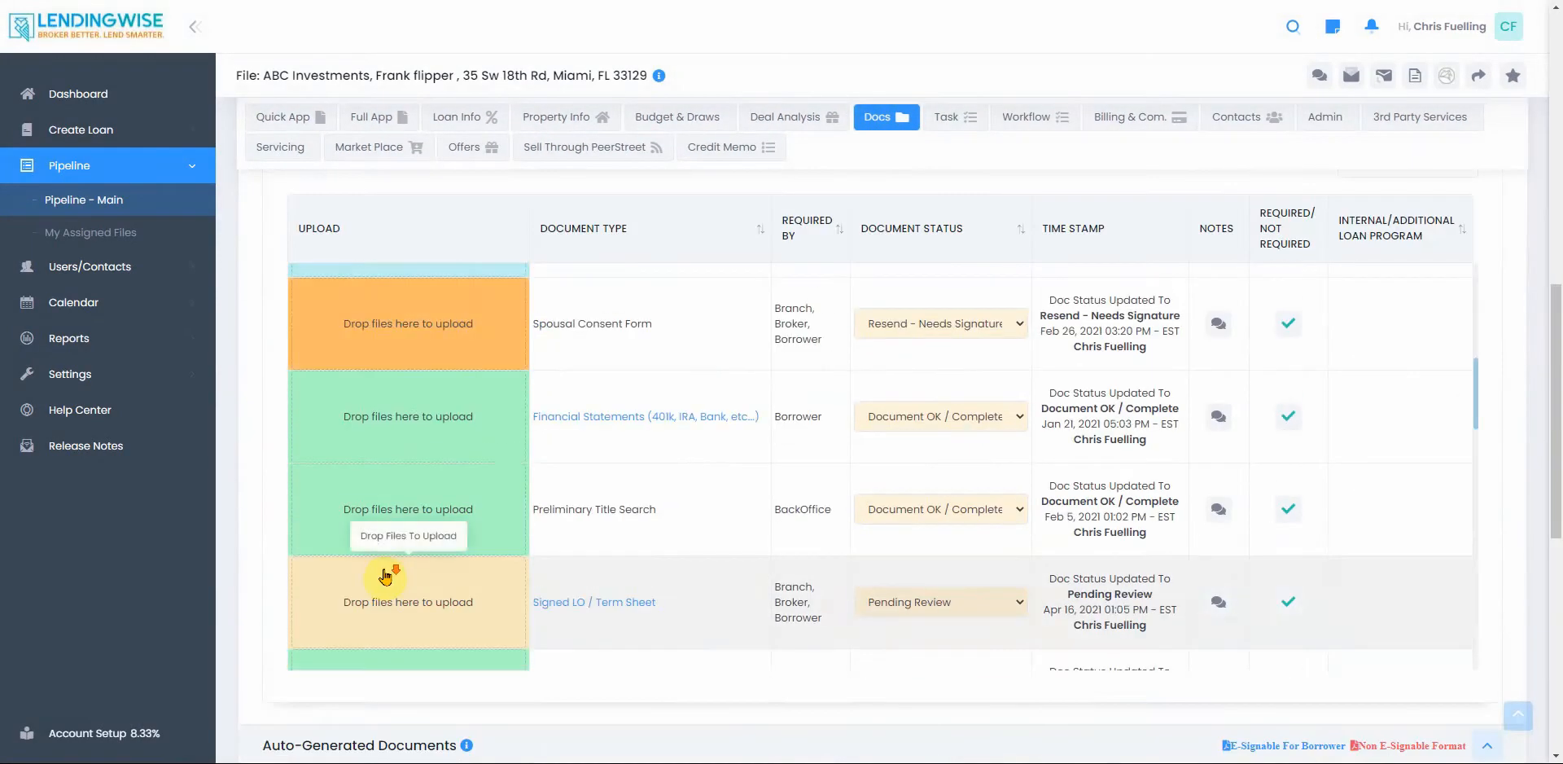
pyautogui.scroll(-10, 269, 540)
pyautogui.scroll(2, 258, 506)
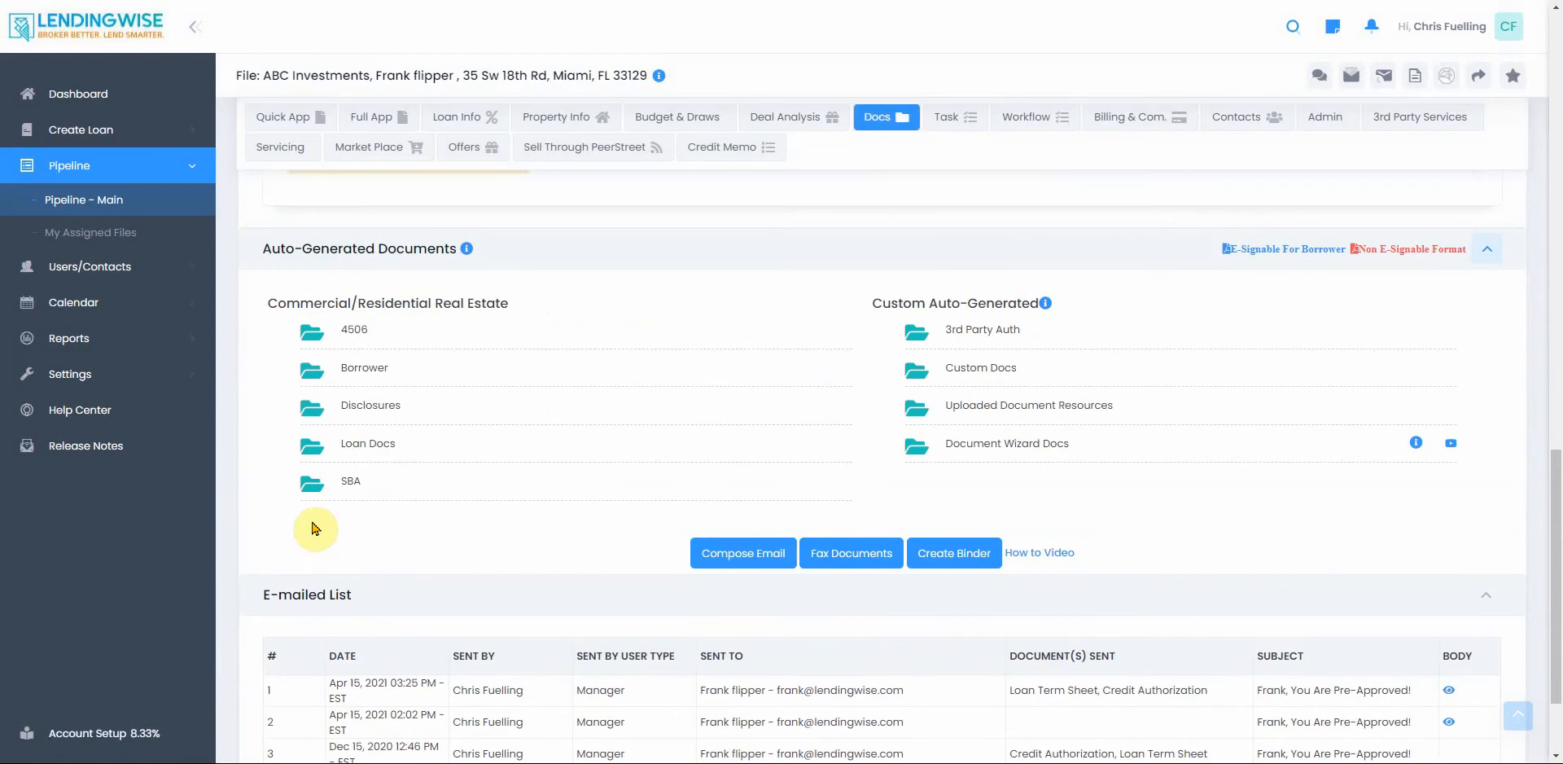
pyautogui.click(314, 444)
pyautogui.scroll(-4, 383, 599)
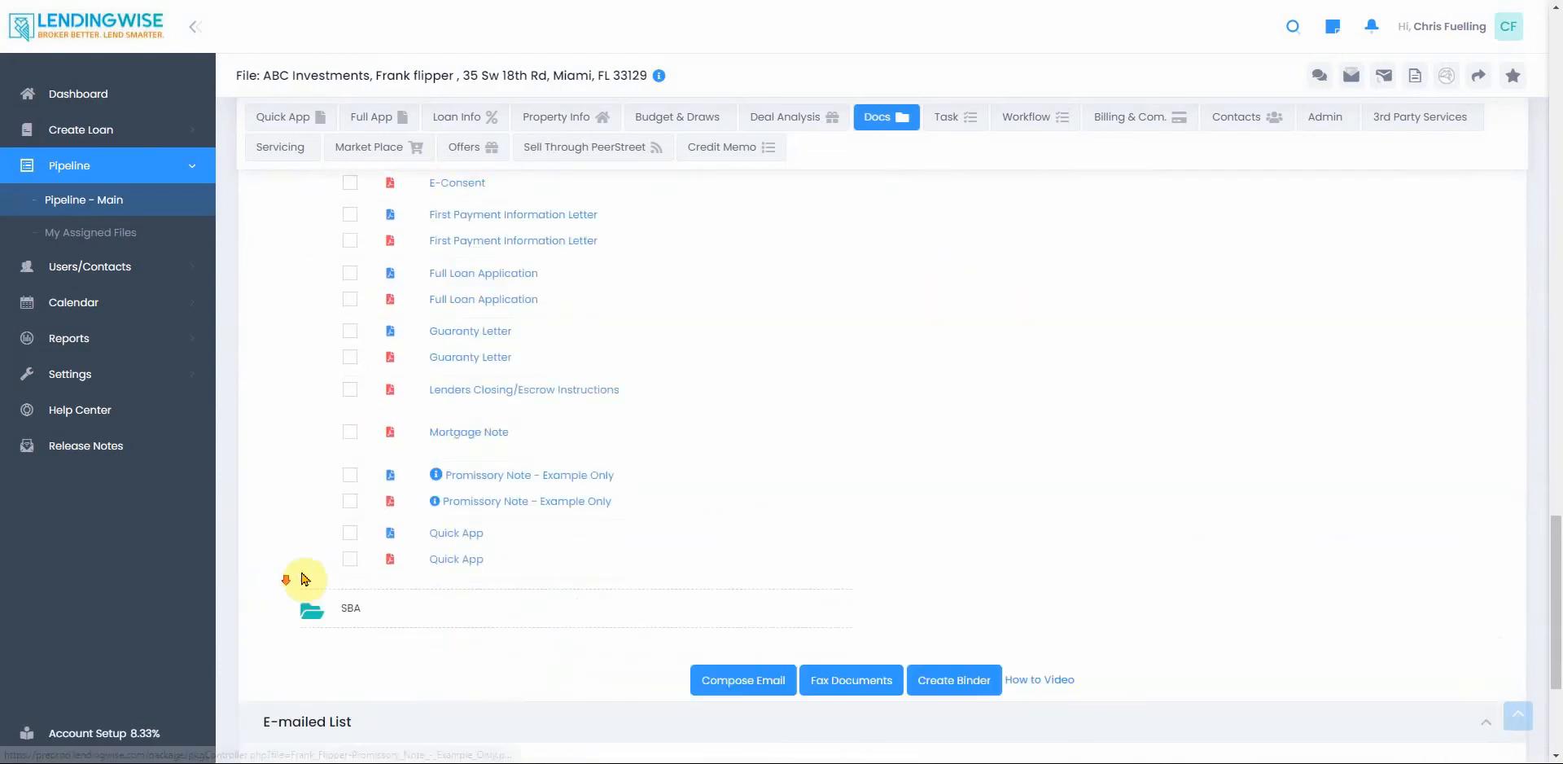
pyautogui.click(505, 470)
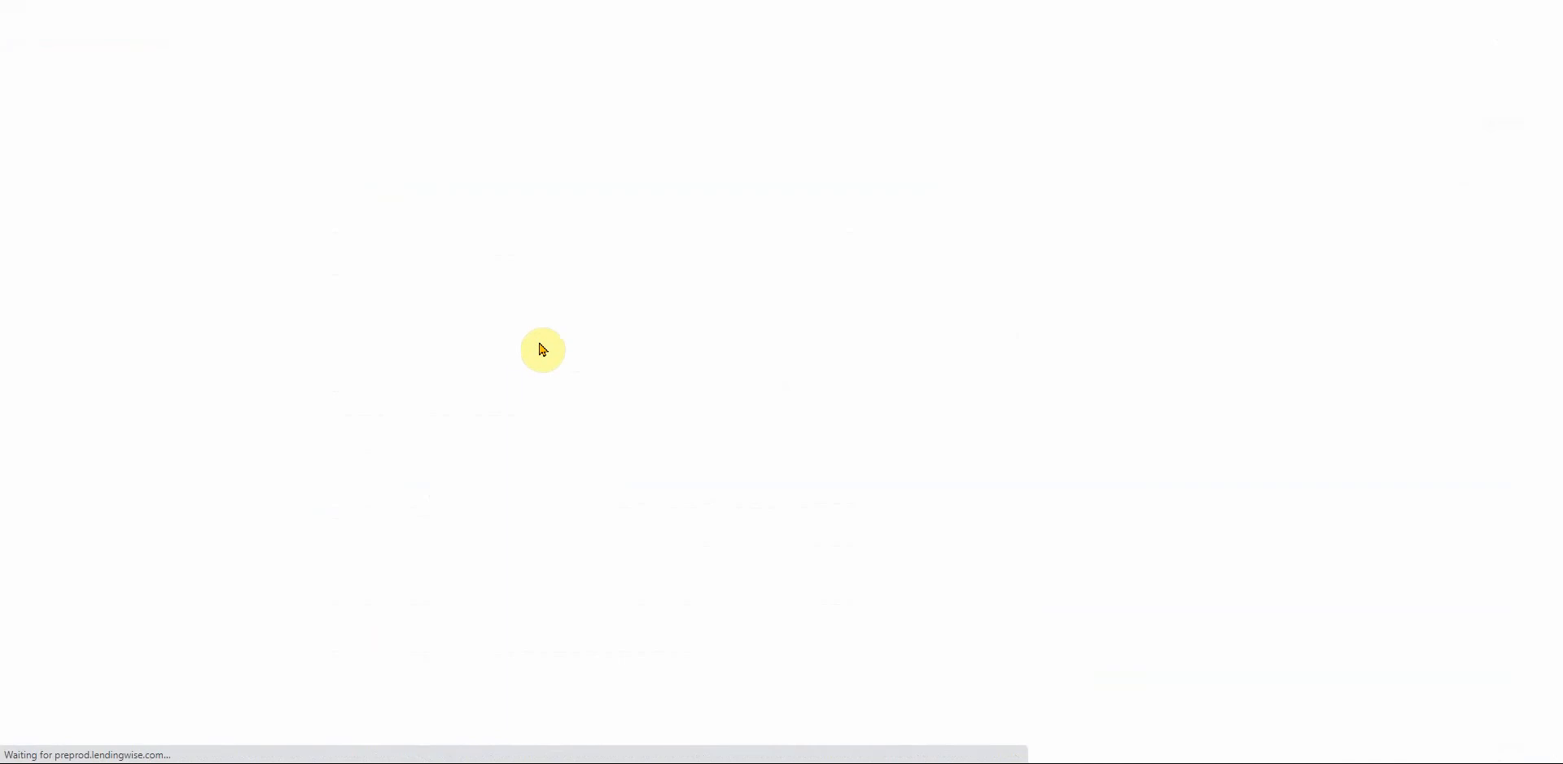
pyautogui.scroll(-8, 863, 271)
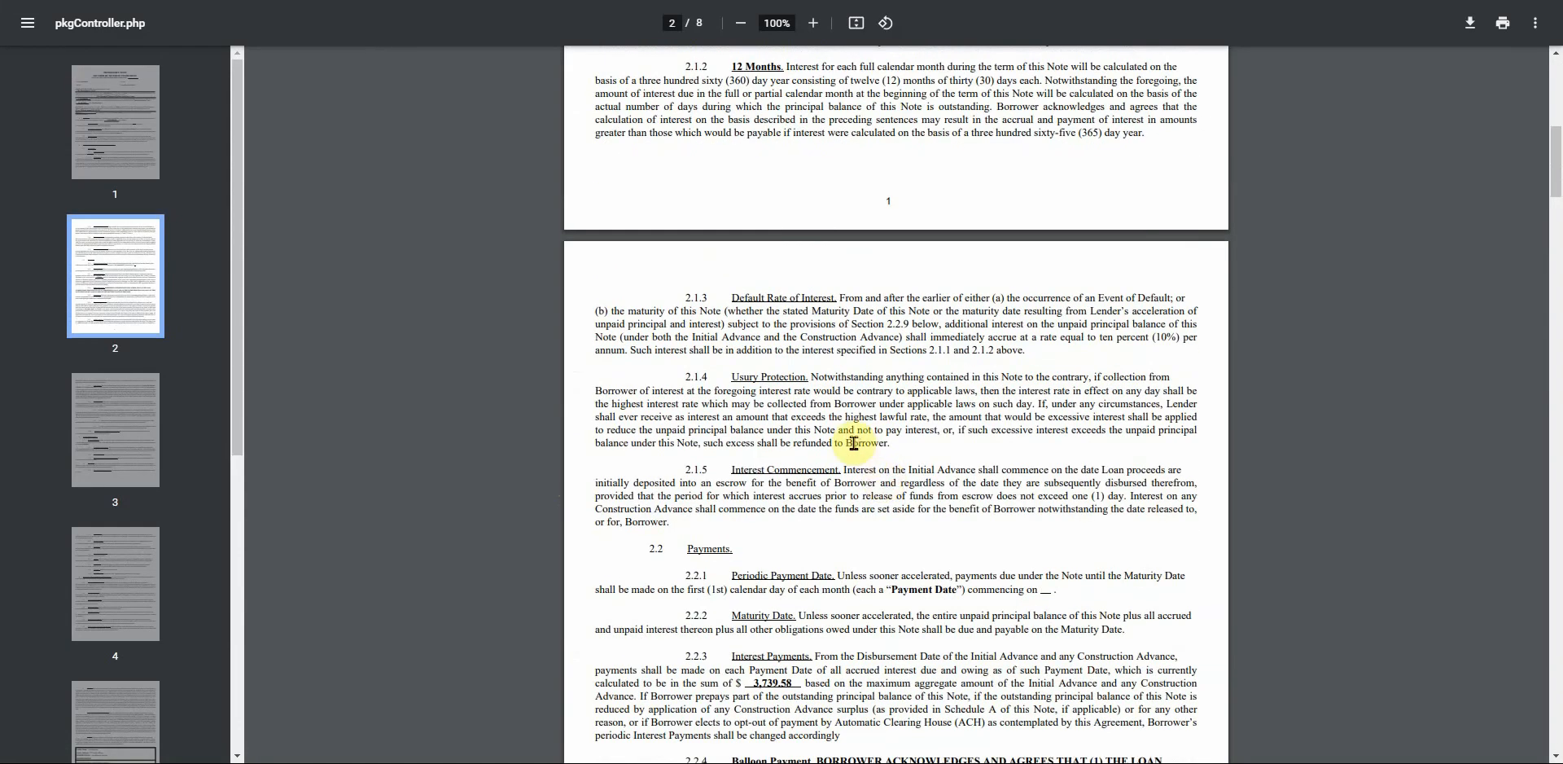
# Step: Look through the promissory note's payment, default and remedies sections, return to its first page, and close the document
pyautogui.scroll(-10, 854, 442)
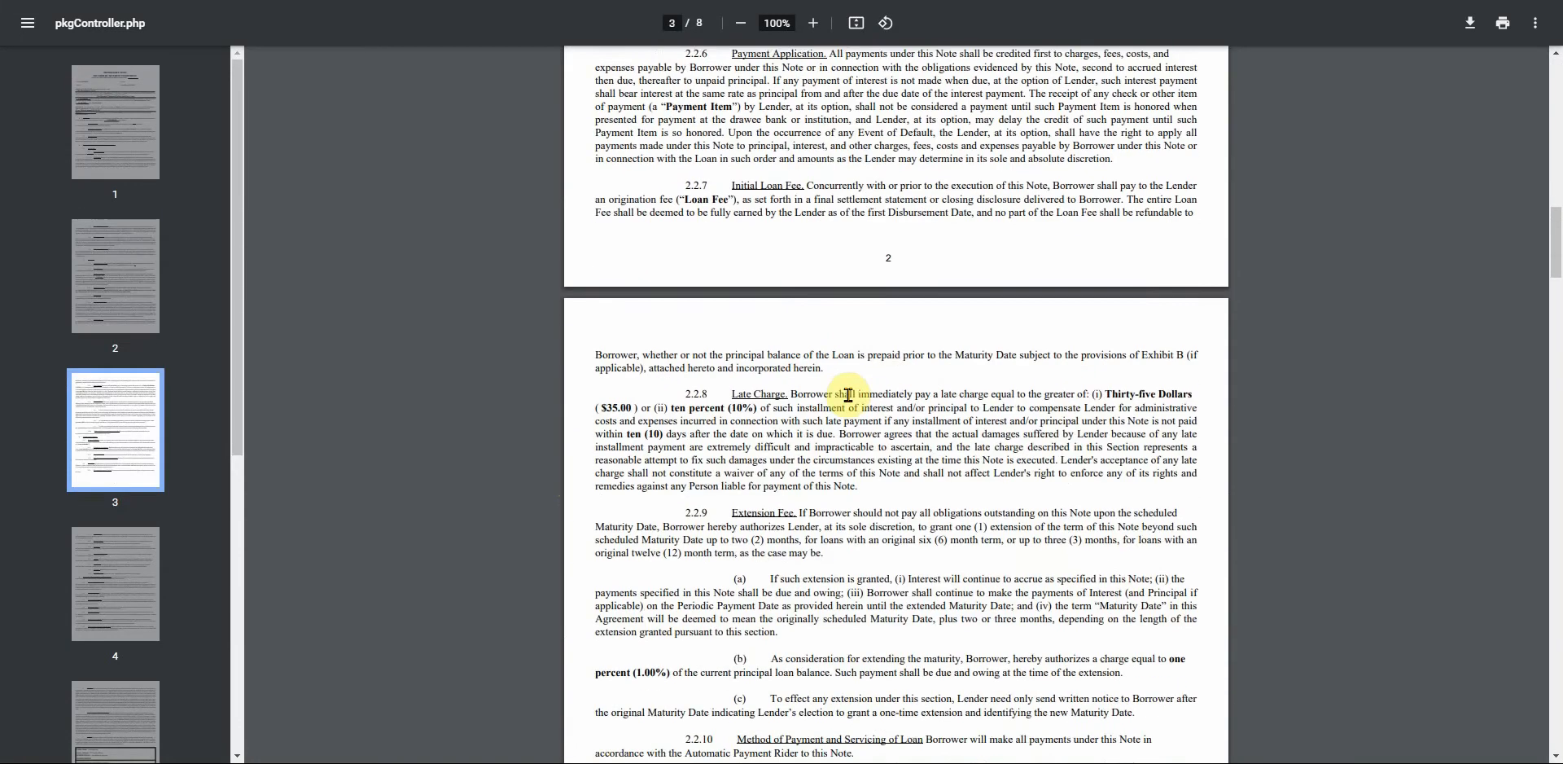
pyautogui.scroll(-11, 848, 395)
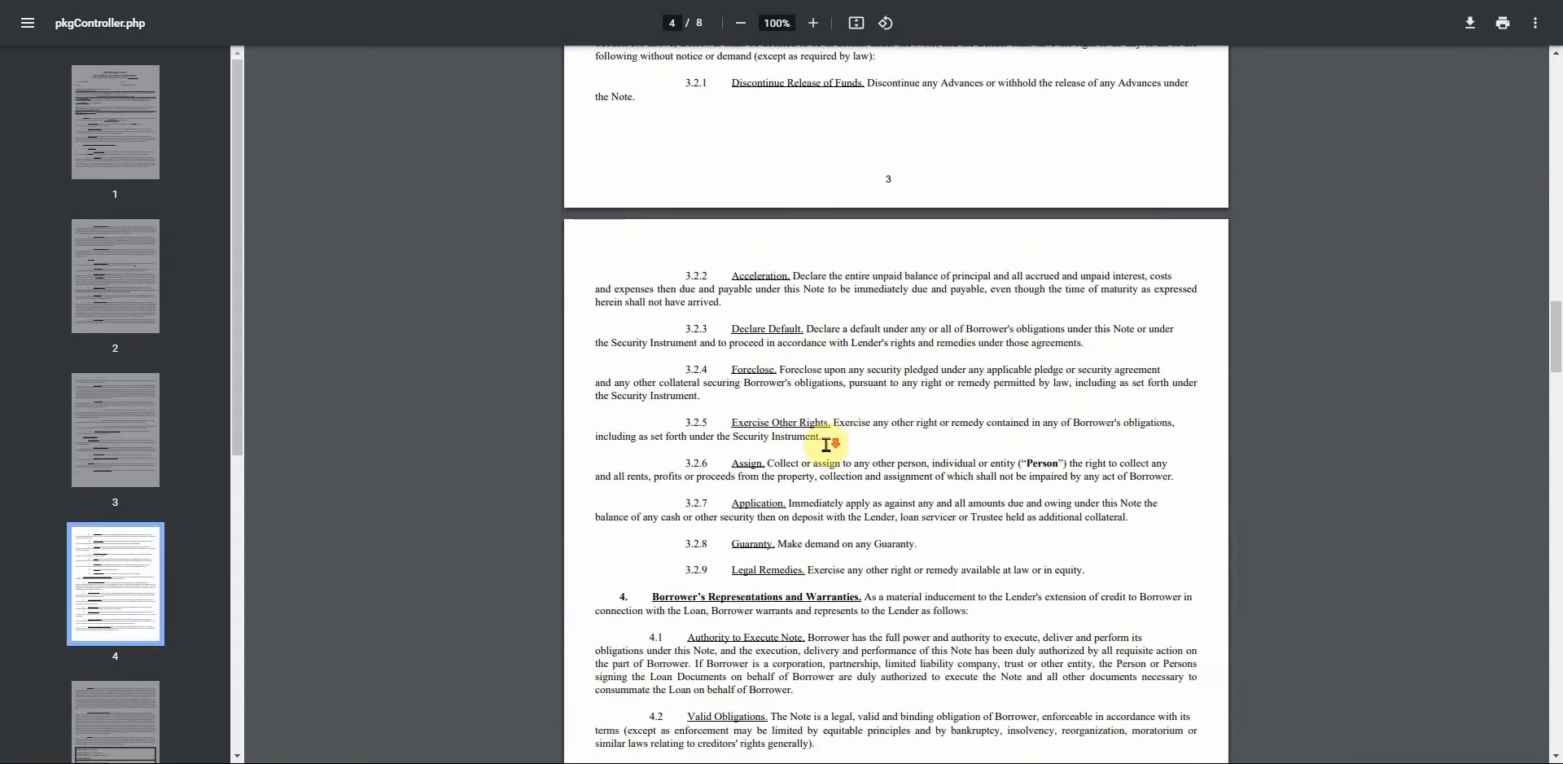
pyautogui.scroll(-14, 827, 444)
pyautogui.scroll(20, 695, 485)
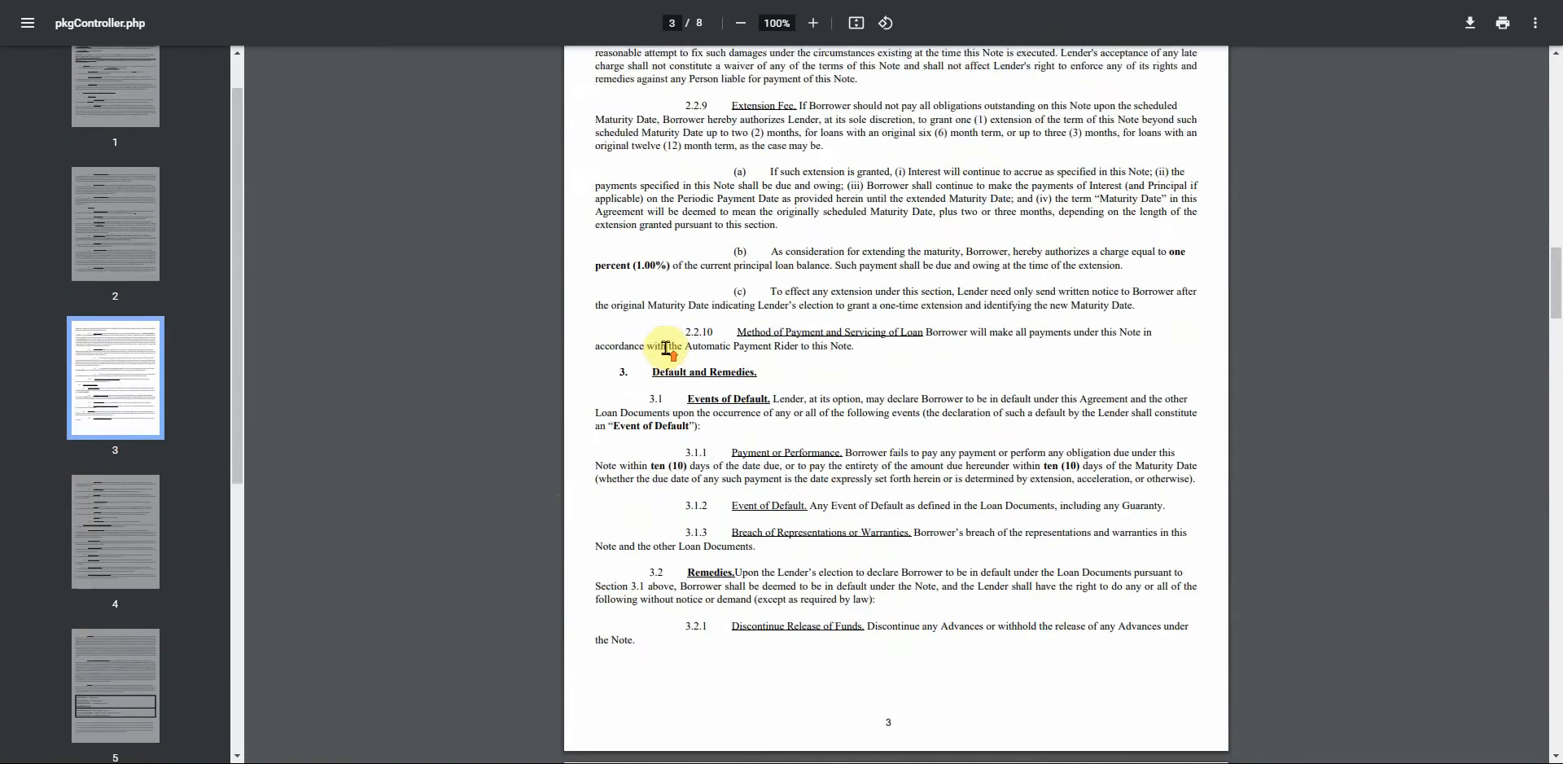
pyautogui.scroll(20, 666, 348)
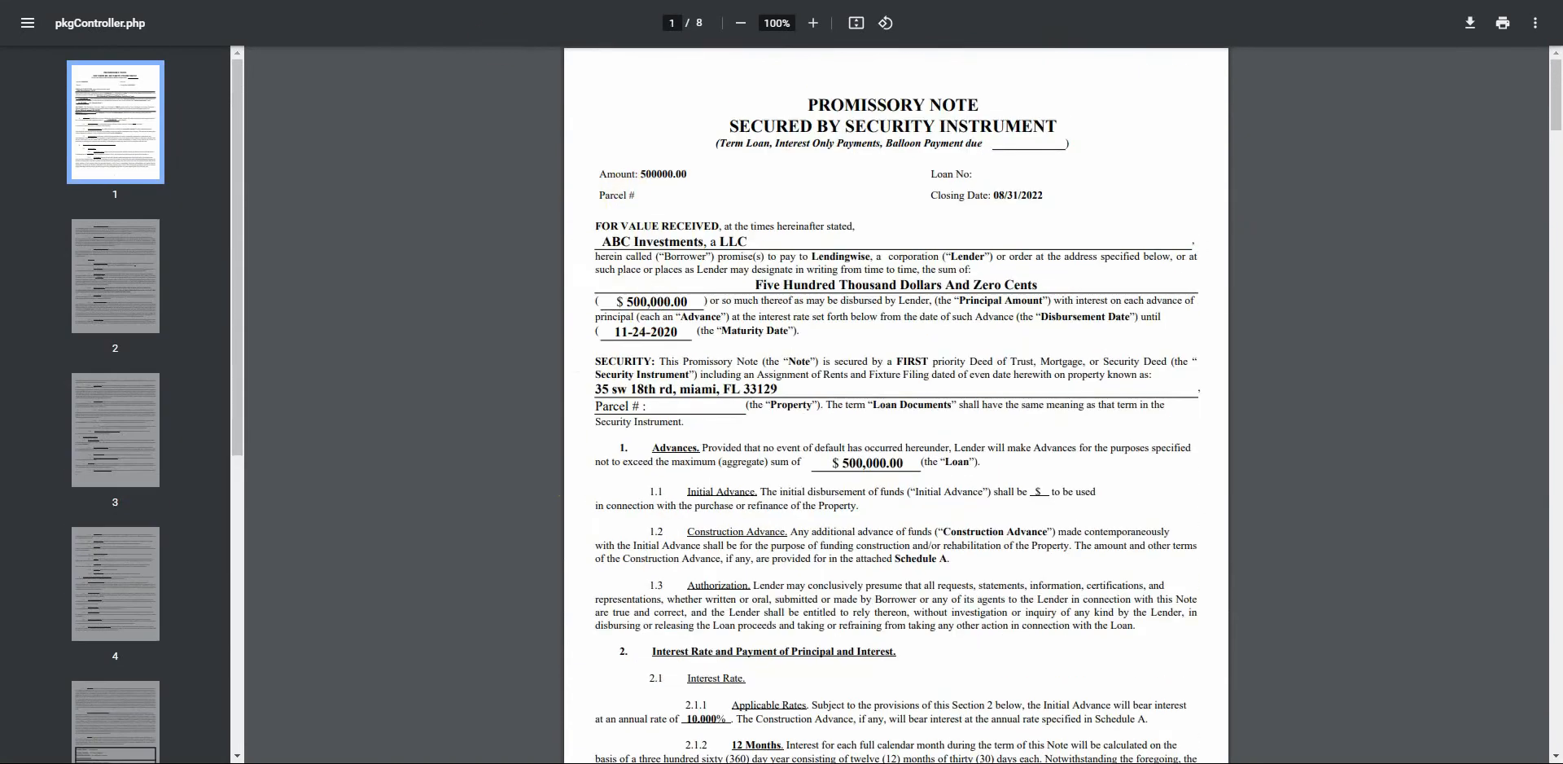
pyautogui.hotkey('ctrl', 'w')
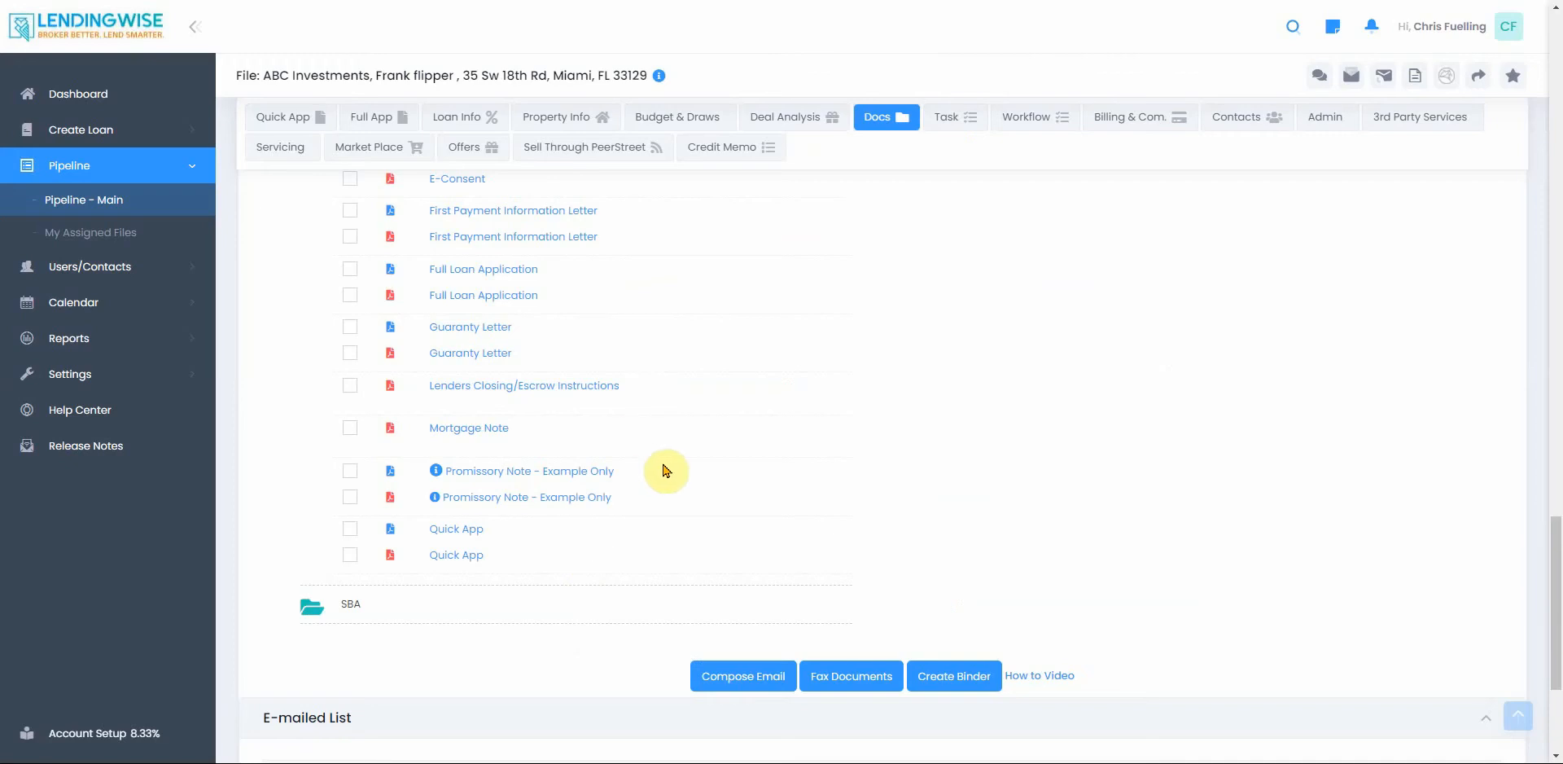
# Step: Expand the Custom Docs folder under Custom Auto-Generated documents and look through its list of document templates
pyautogui.scroll(1, 917, 397)
pyautogui.scroll(5, 917, 397)
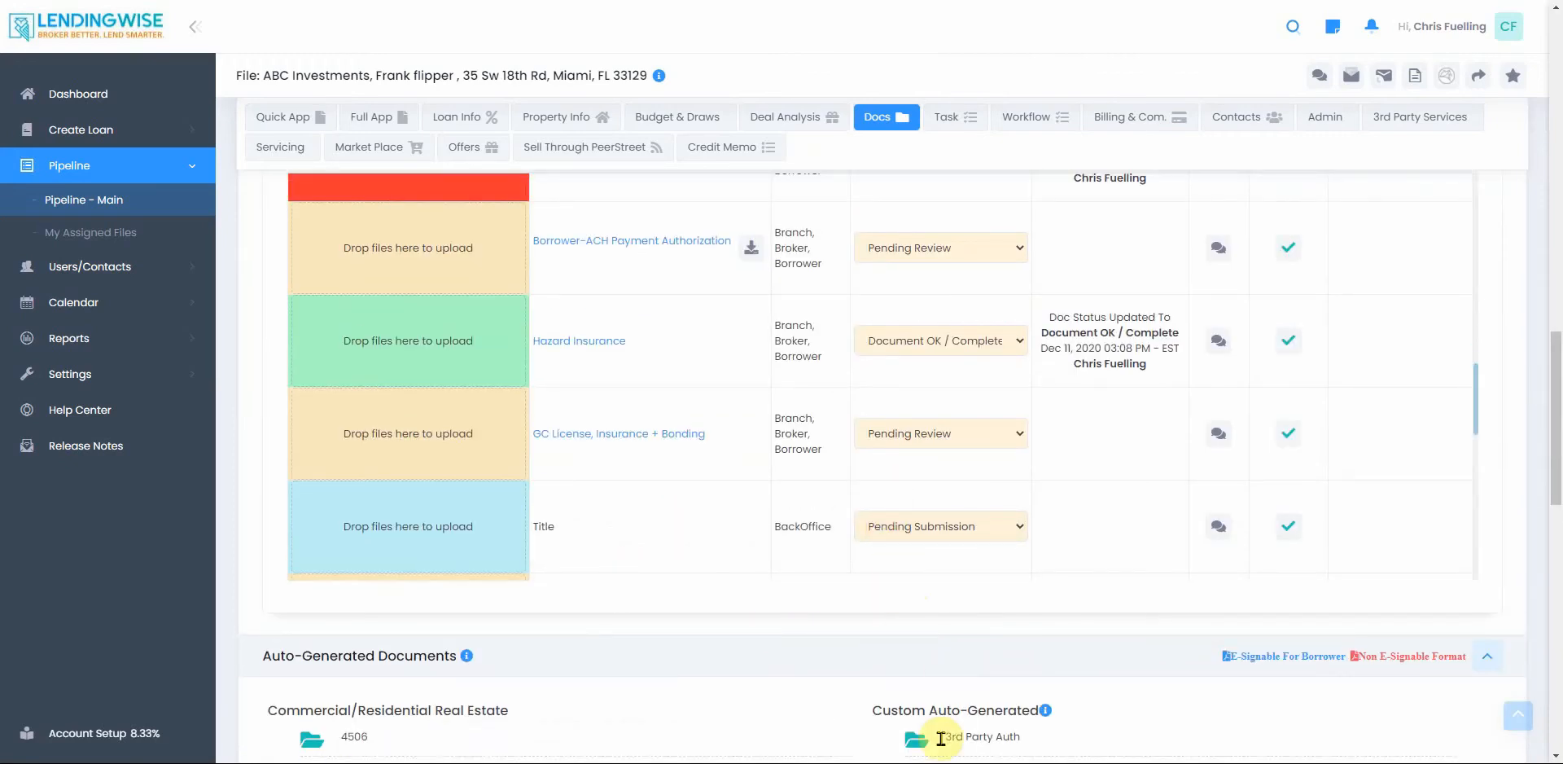
pyautogui.scroll(-4, 941, 737)
pyautogui.click(918, 509)
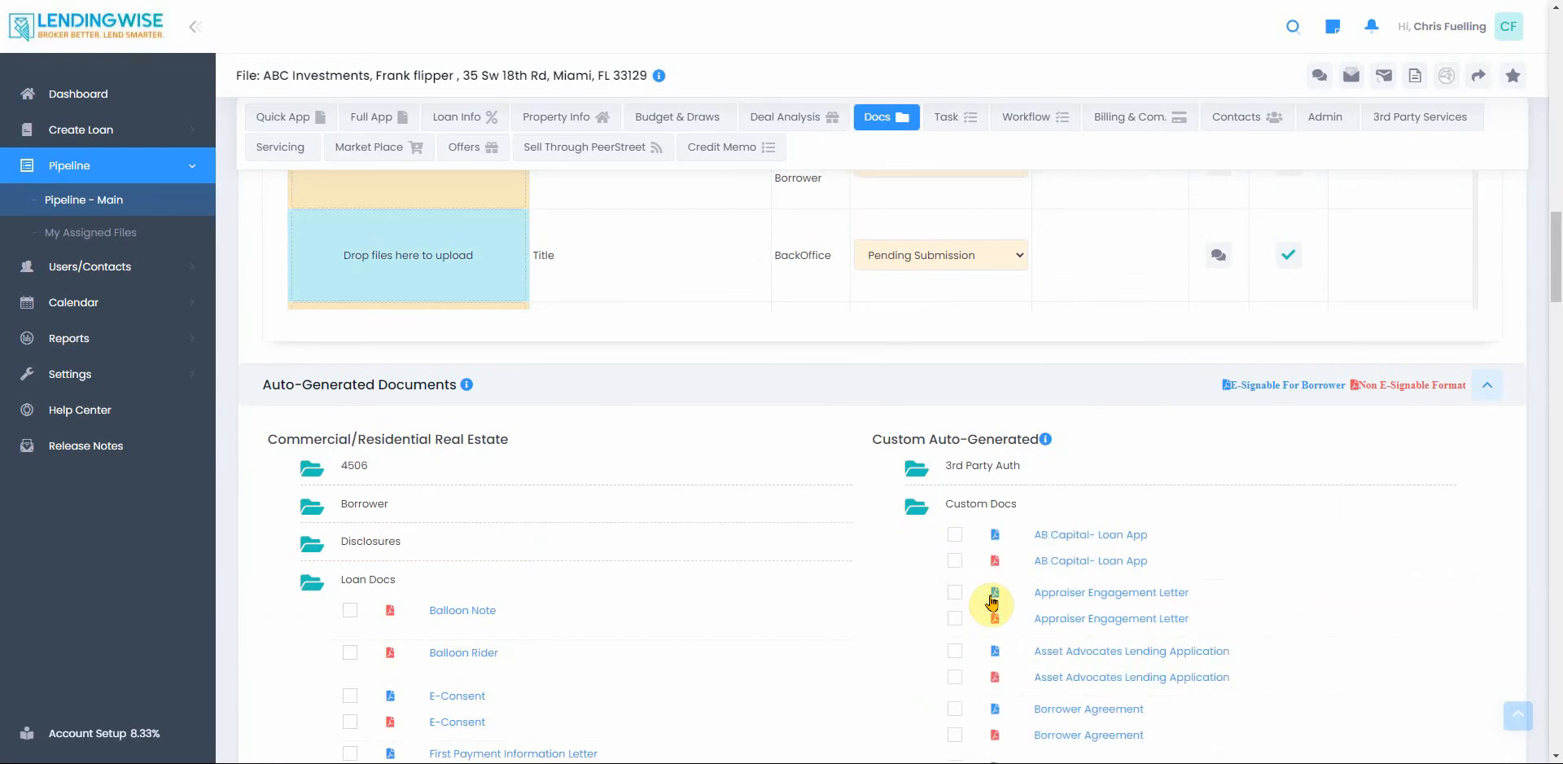
pyautogui.scroll(-2, 1029, 510)
pyautogui.scroll(-2, 1140, 635)
pyautogui.scroll(-6, 1169, 623)
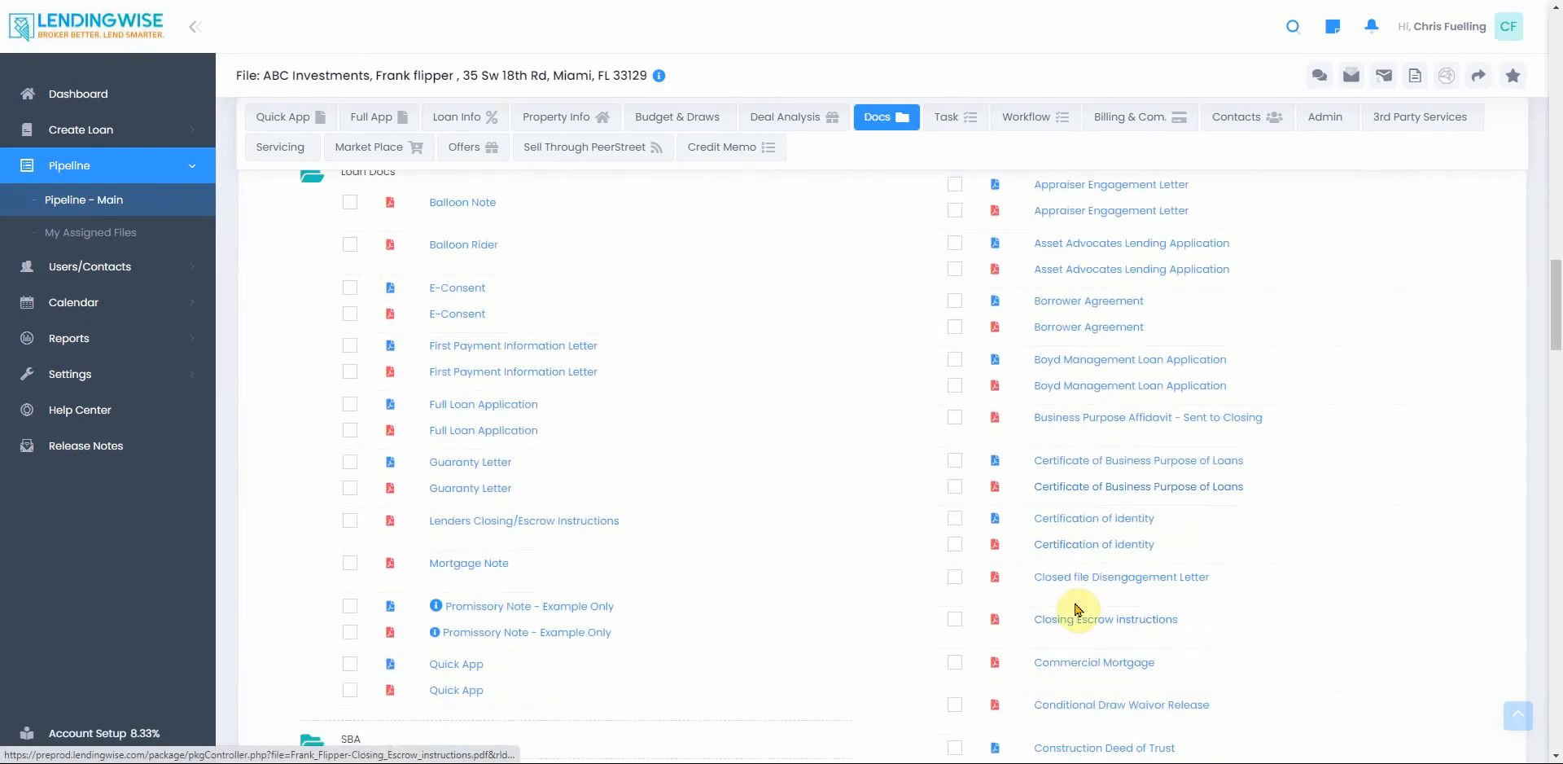